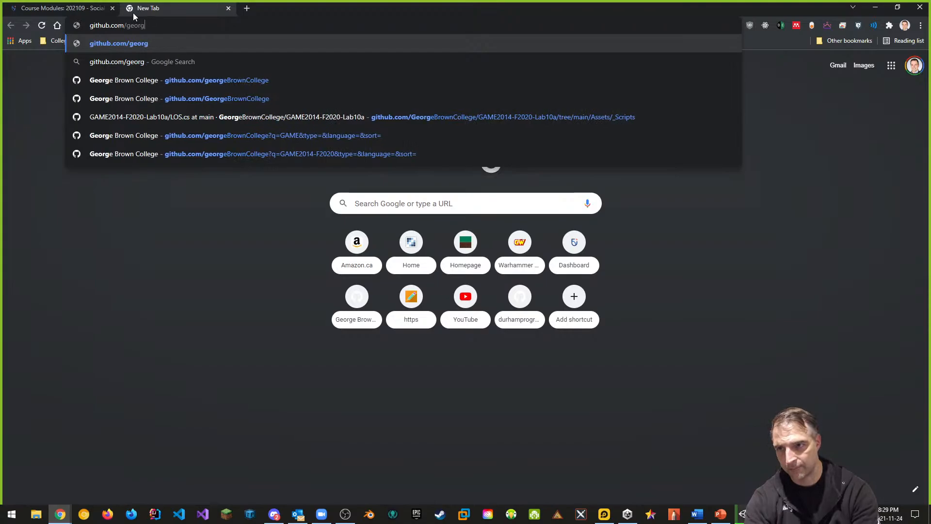
Open the INFR3335U-F2021-Week10 repository in the Ontario Tech University GitHub organization
type("ontario")
key("Return")
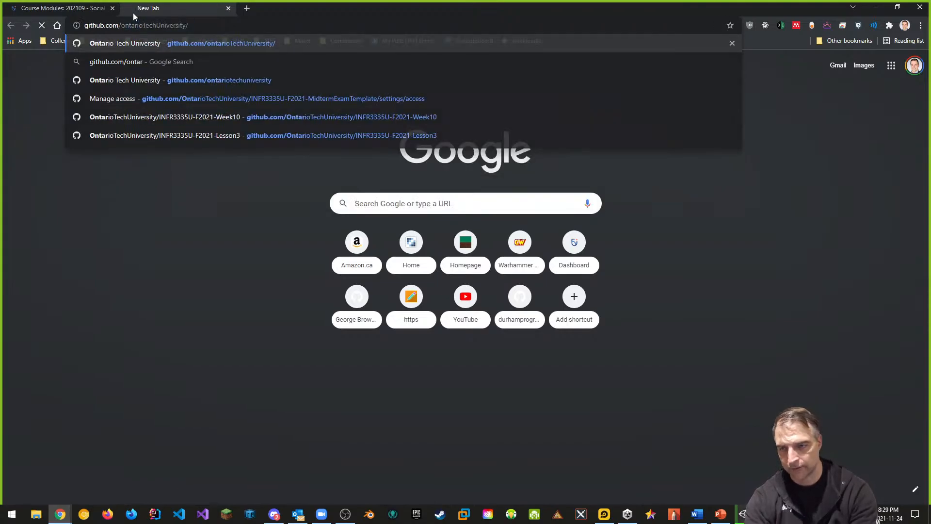
scroll(194, 211, "down", 2)
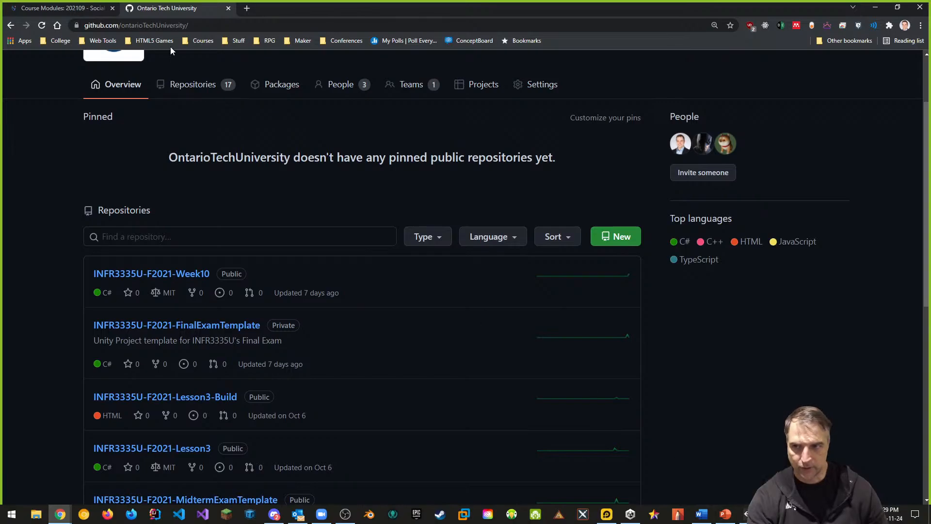
left_click(171, 27)
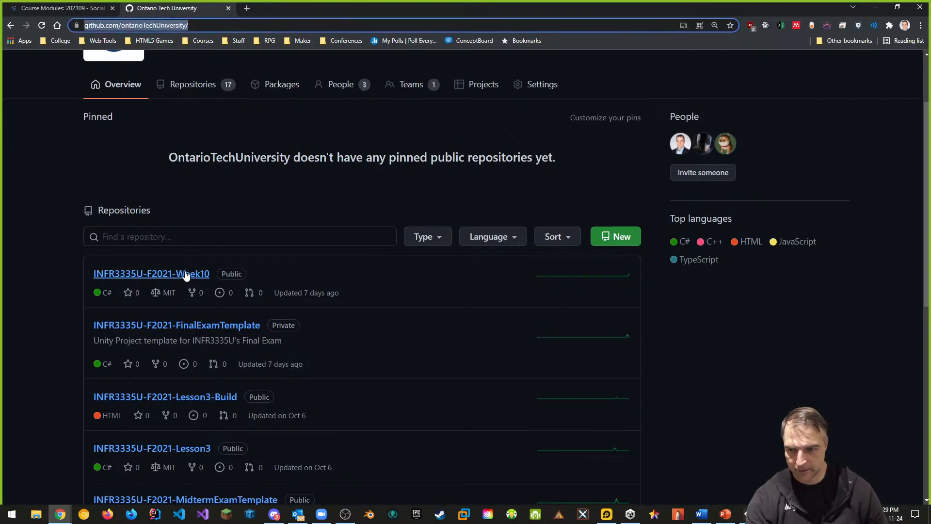
key("Return")
left_click(195, 26)
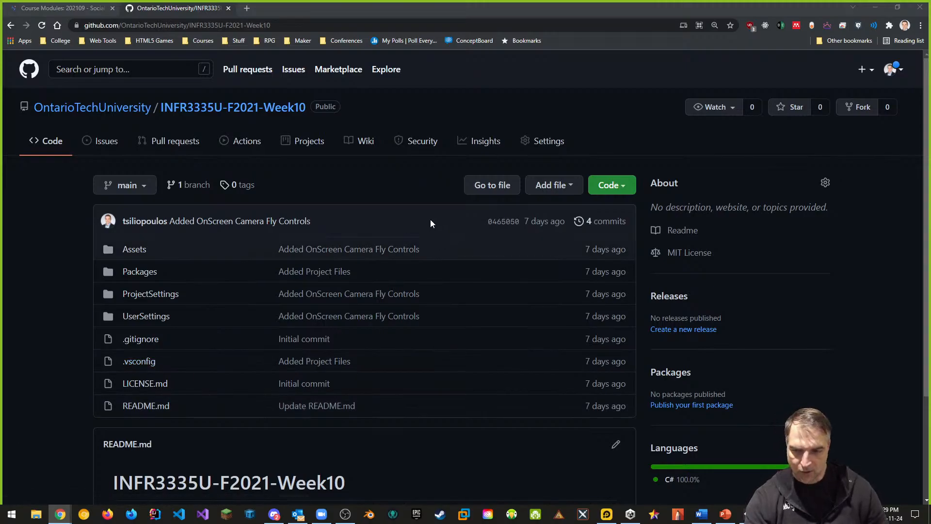
Review the repository's README and switch to the open Unity project
scroll(291, 254, "down", 3)
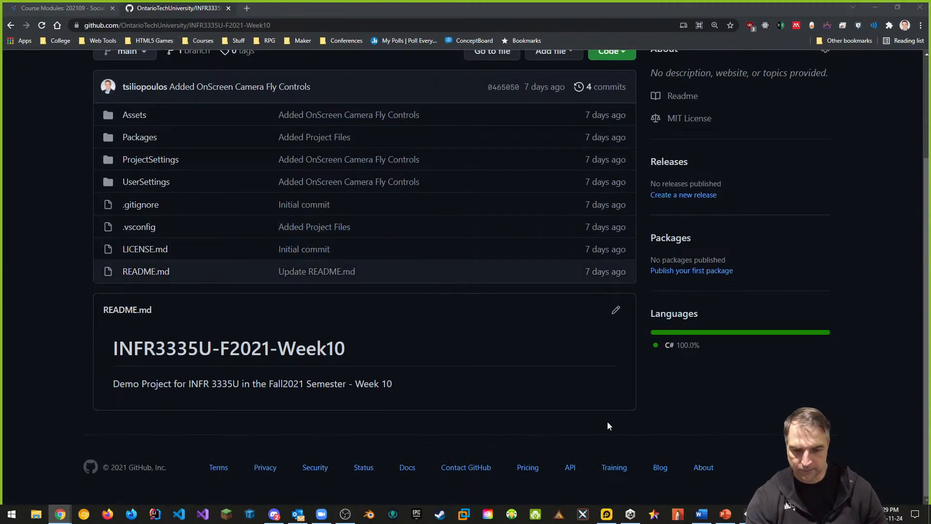
left_click(630, 514)
left_click(516, 191)
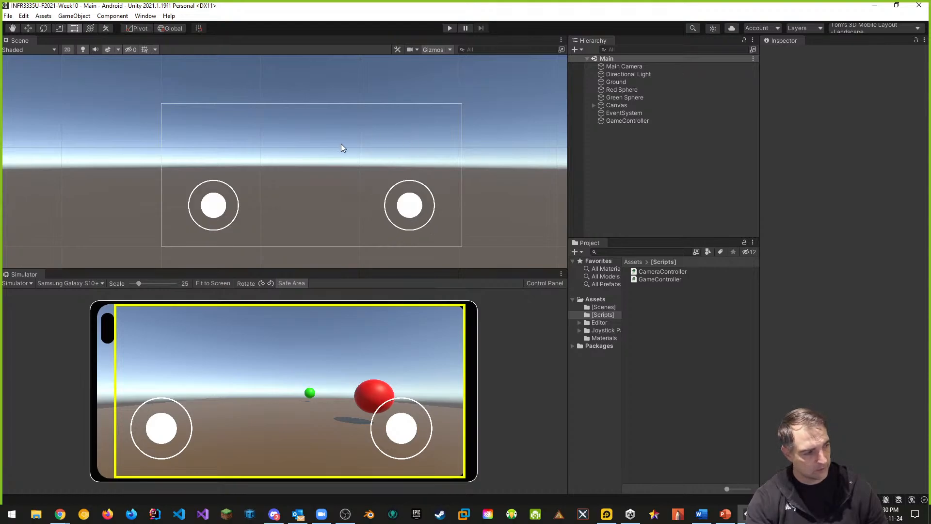
Create a new scene named Start in the Scenes folder
left_click(605, 307)
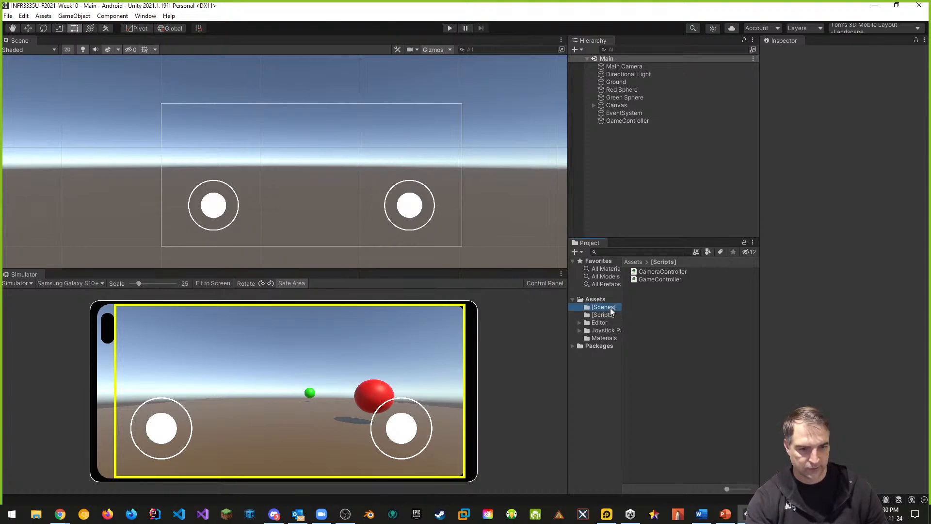
right_click(645, 303)
mouse_move(674, 62)
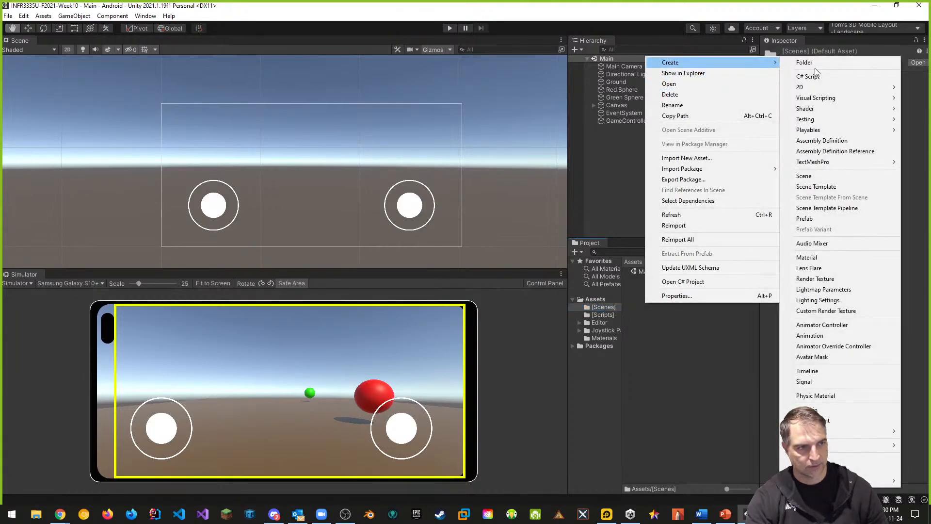
left_click(818, 176)
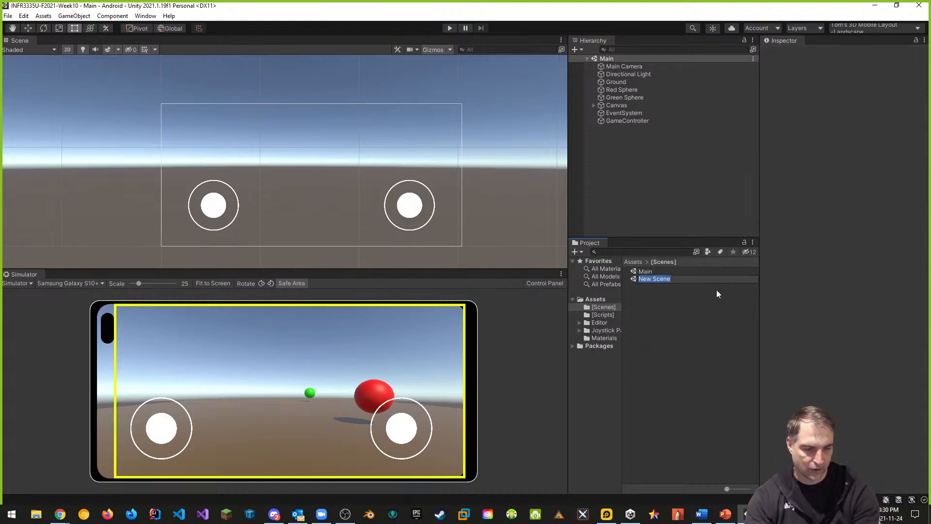
type("Start")
key("Return")
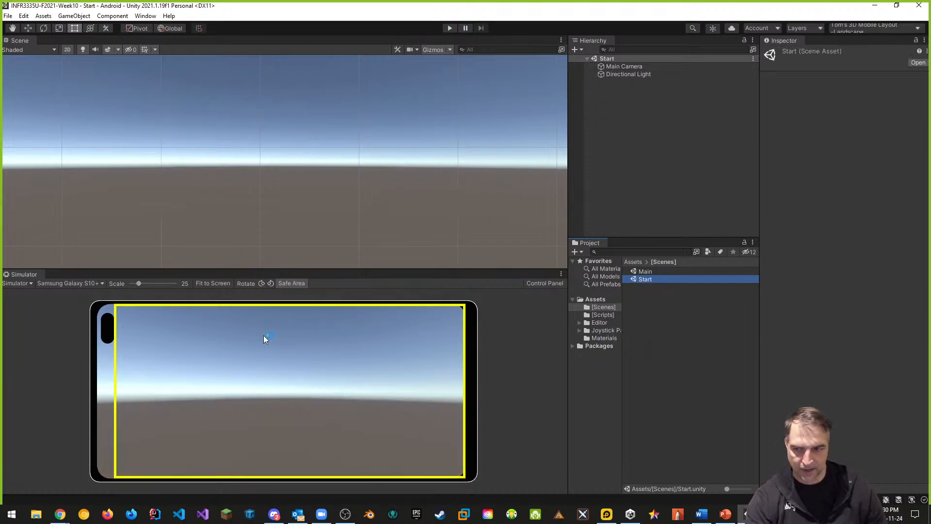
Dock the Simulator panel as a tab beside the Scene view and switch it to the Game view
left_click_drag(8, 275, 61, 40)
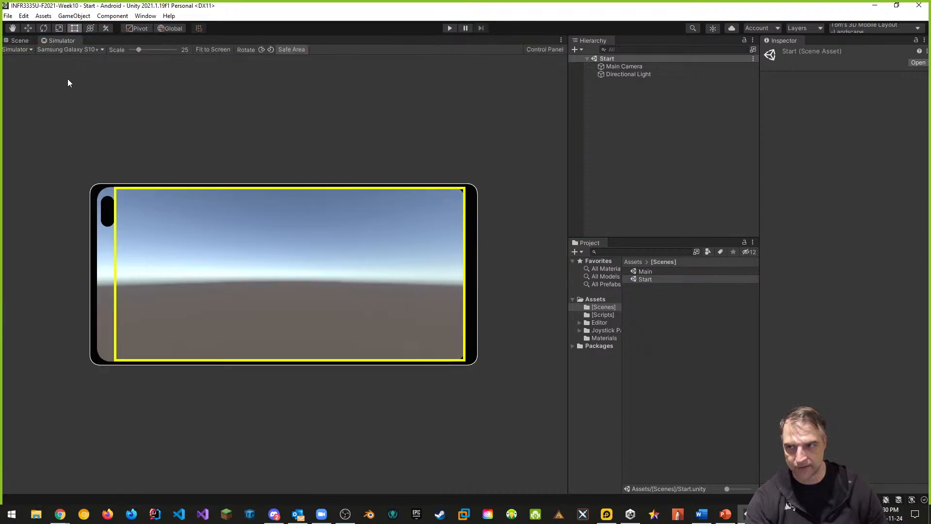
left_click(25, 50)
left_click(25, 61)
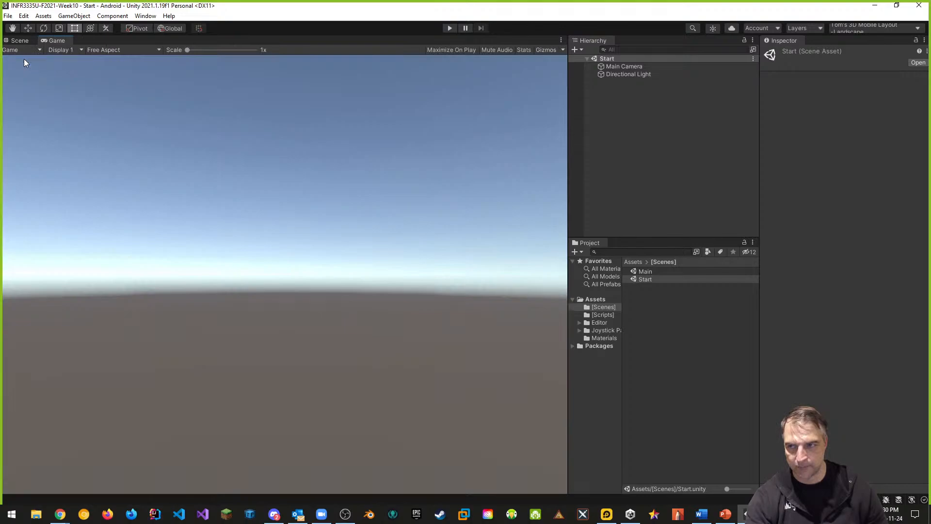
Set the Game view aspect to Landscape (3040x1440) and return to the Scene view
left_click(125, 50)
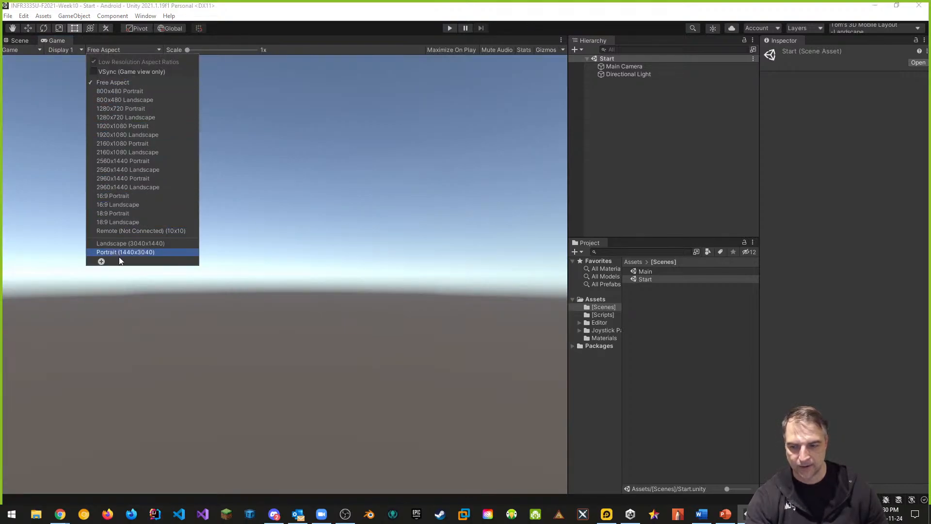
left_click(156, 244)
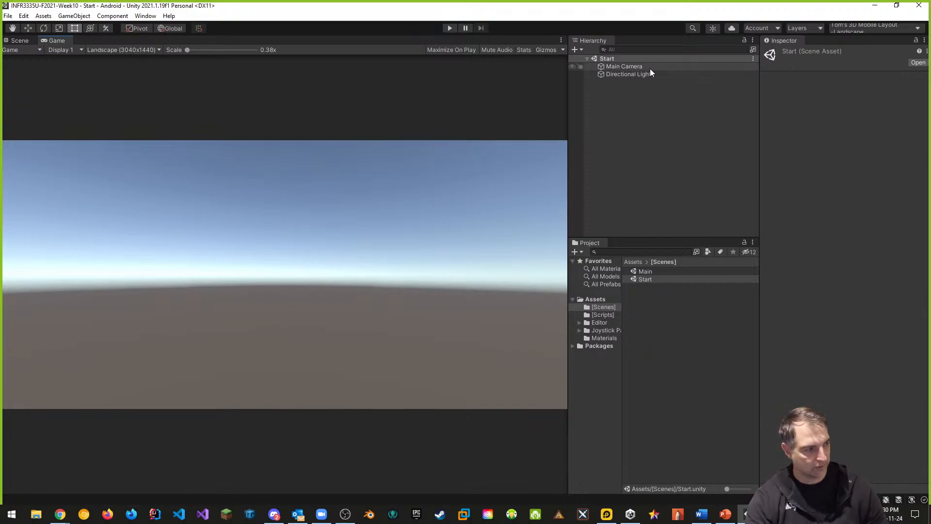
left_click(27, 43)
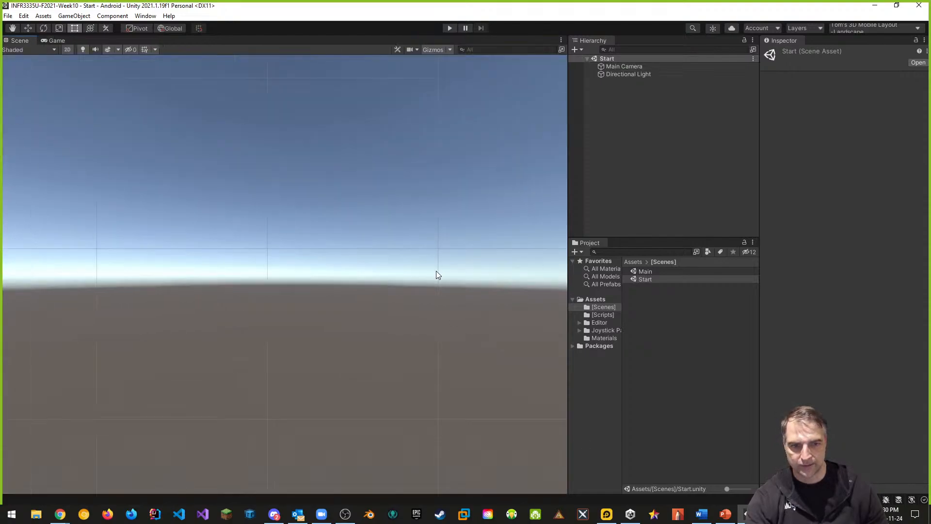
Add a UI Canvas to the Start scene
left_click(631, 67)
middle_click_drag(413, 278, 468, 197)
scroll(447, 235, "up", 3)
middle_click_drag(424, 251, 518, 210)
right_click(613, 86)
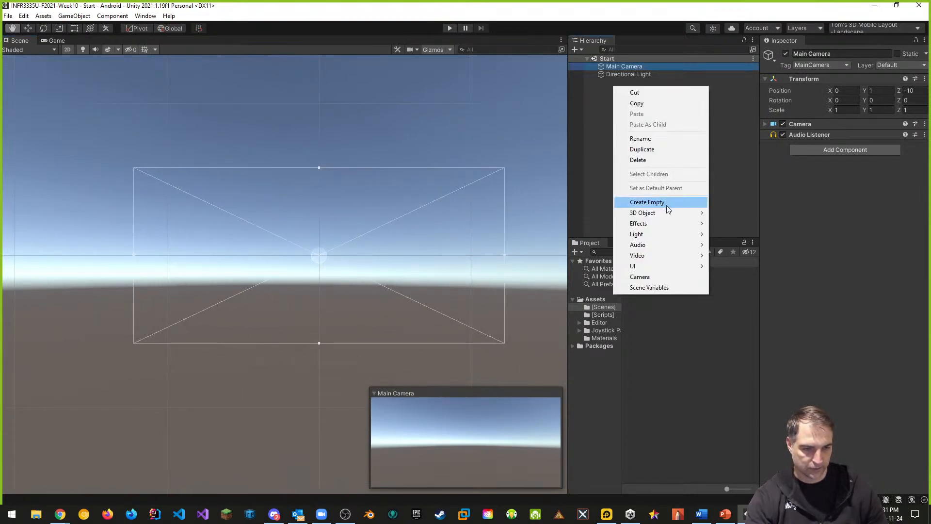
mouse_move(638, 266)
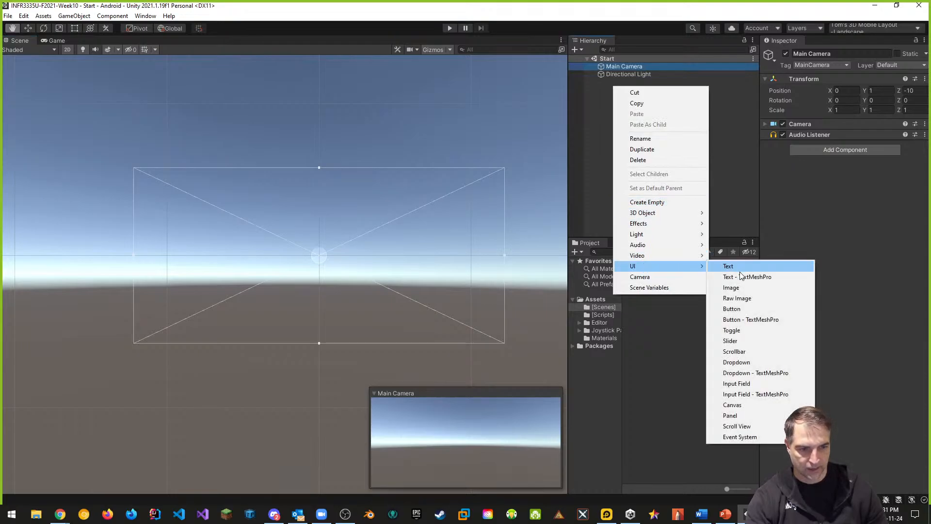
left_click(753, 405)
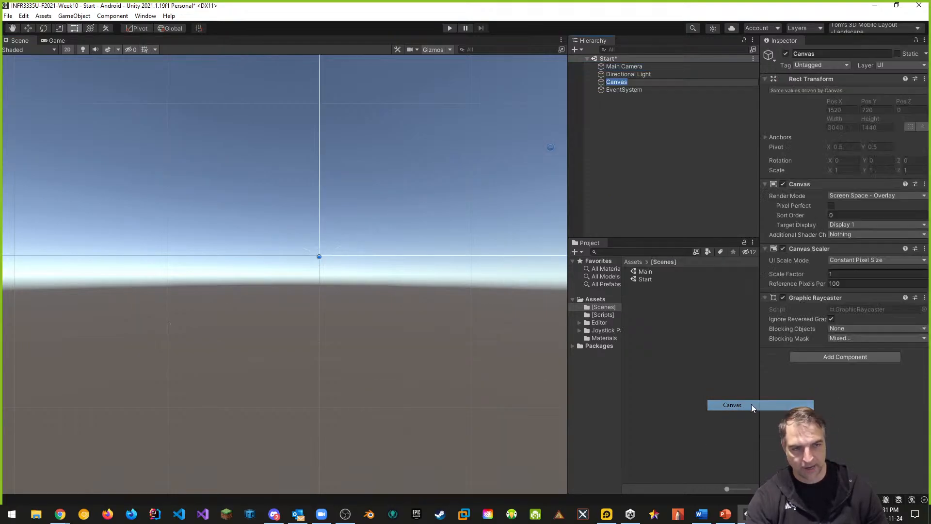
Set the Canvas render mode to Screen Space - Camera and assign Main Camera as its render camera
scroll(438, 248, "up", 3)
scroll(435, 222, "down", 8)
middle_click_drag(435, 219, 357, 232)
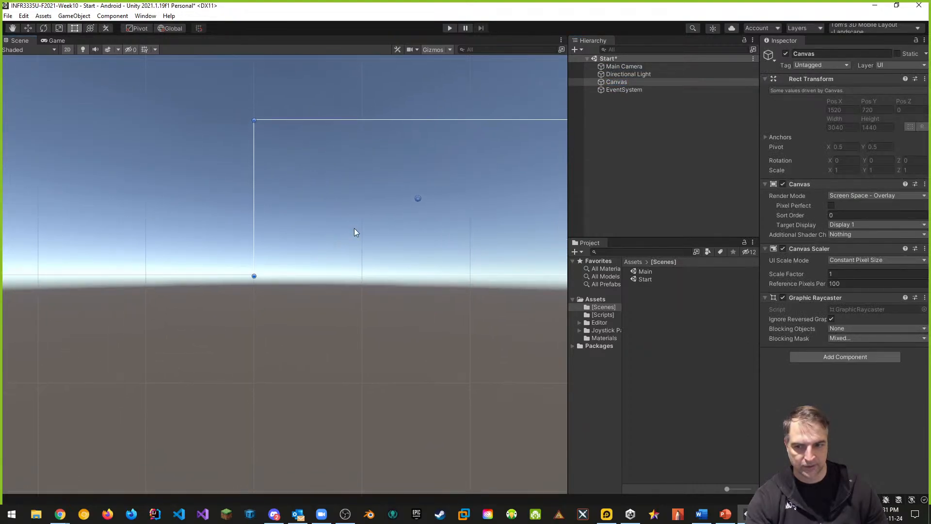
left_click(623, 66)
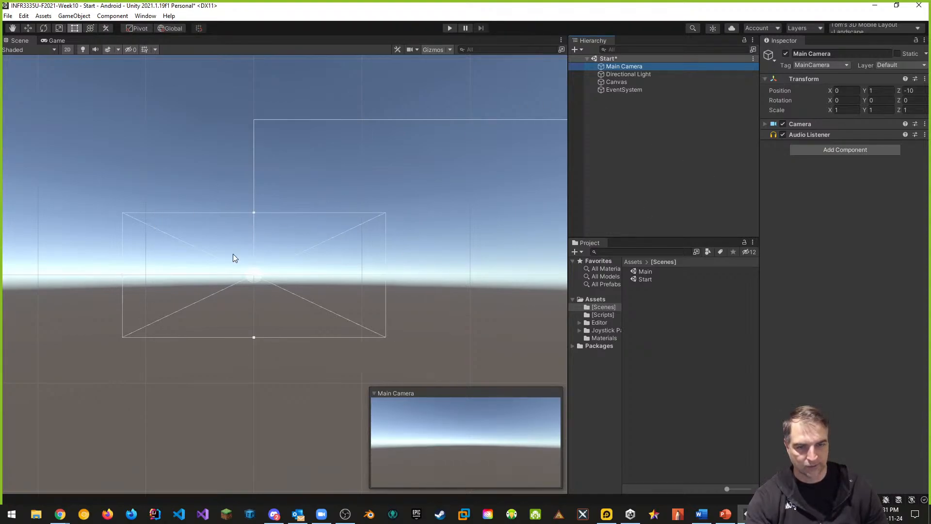
left_click(622, 83)
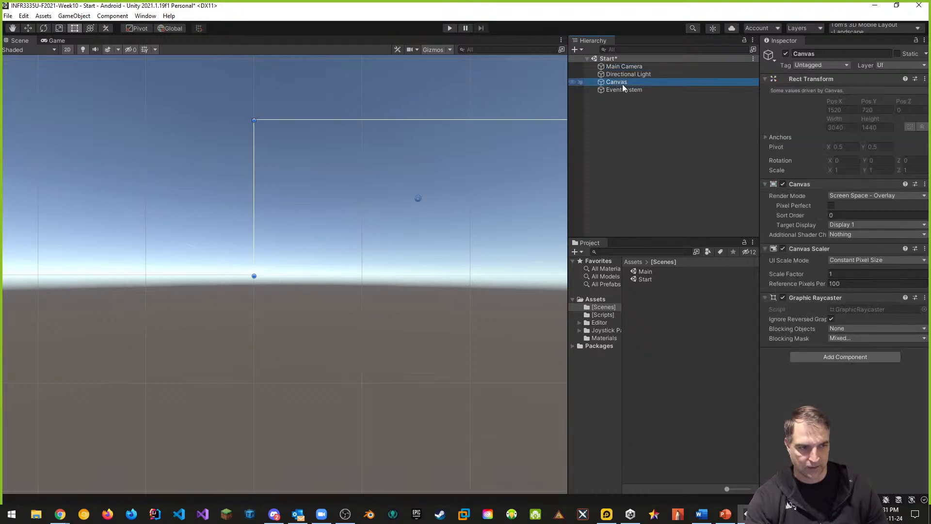
left_click(855, 195)
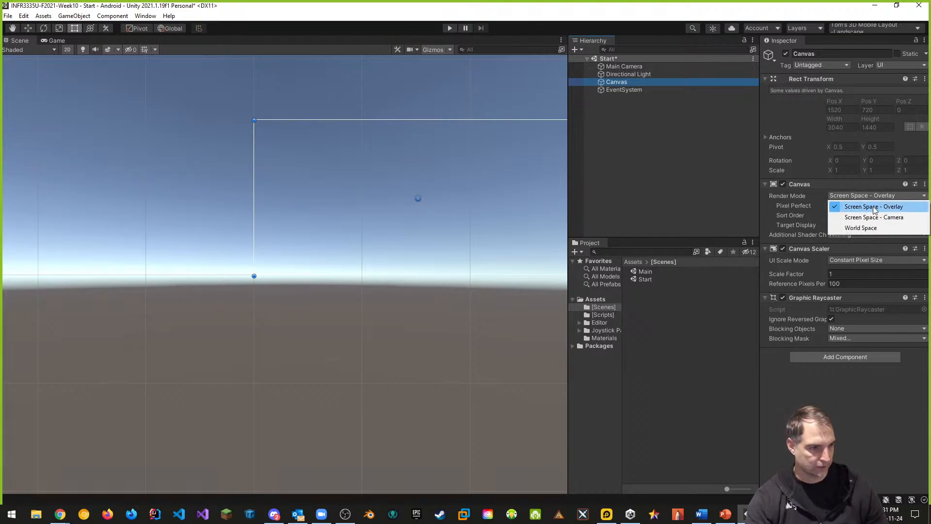
left_click(873, 218)
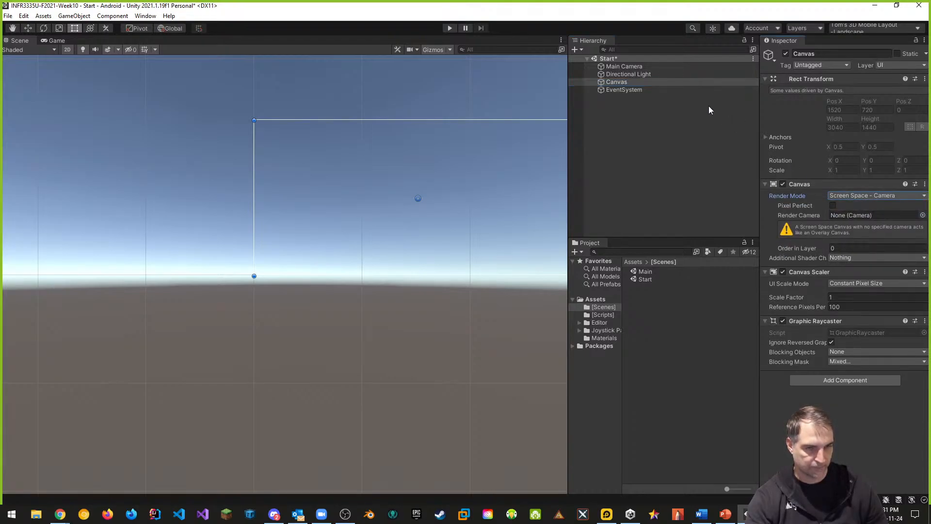
left_click_drag(620, 68, 847, 218)
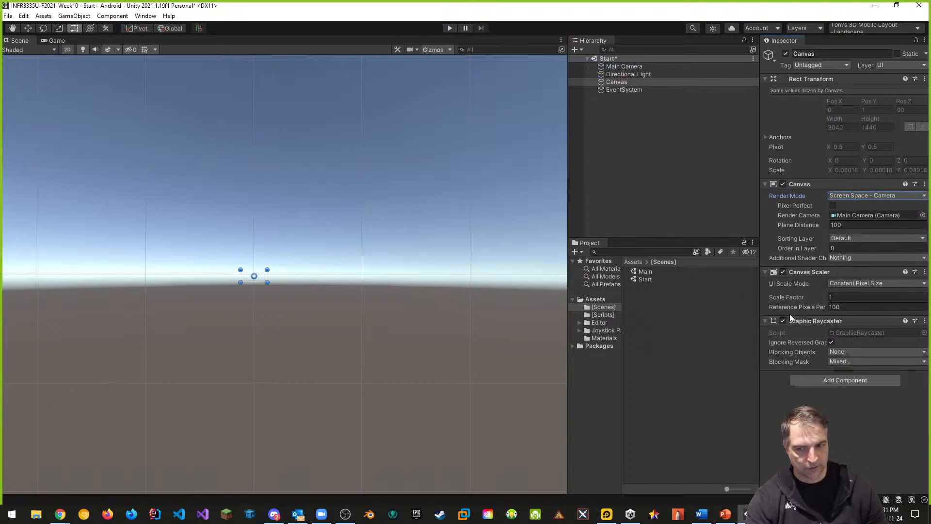
Set the Canvas Scaler's UI Scale Mode to Scale With Screen Size
double_click(612, 82)
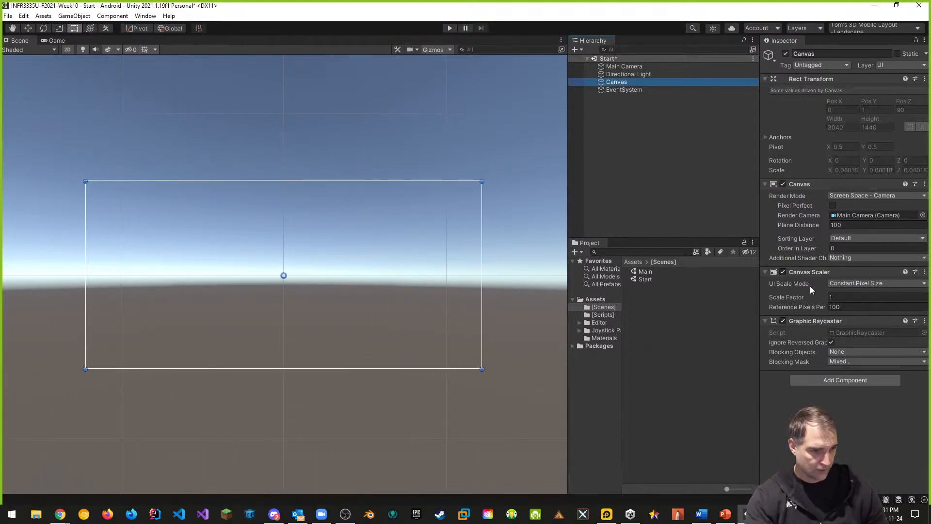
left_click(856, 284)
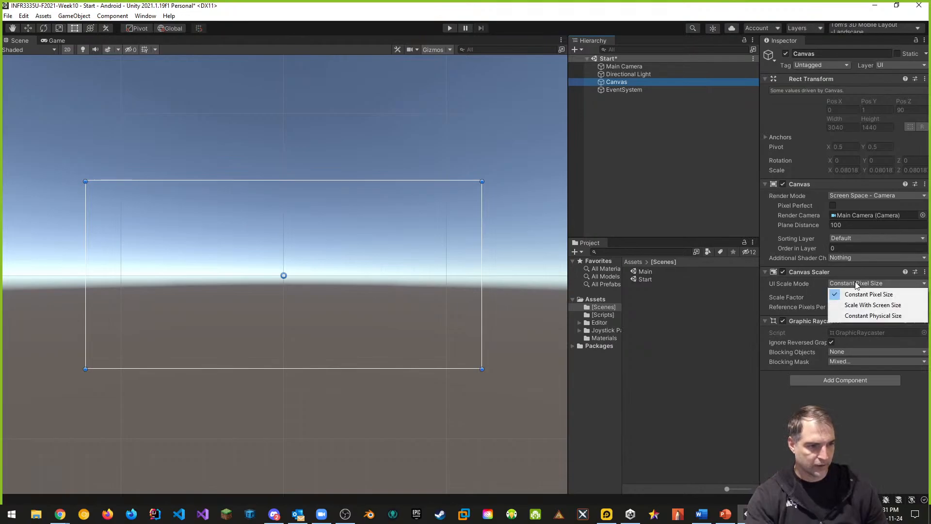
left_click(874, 305)
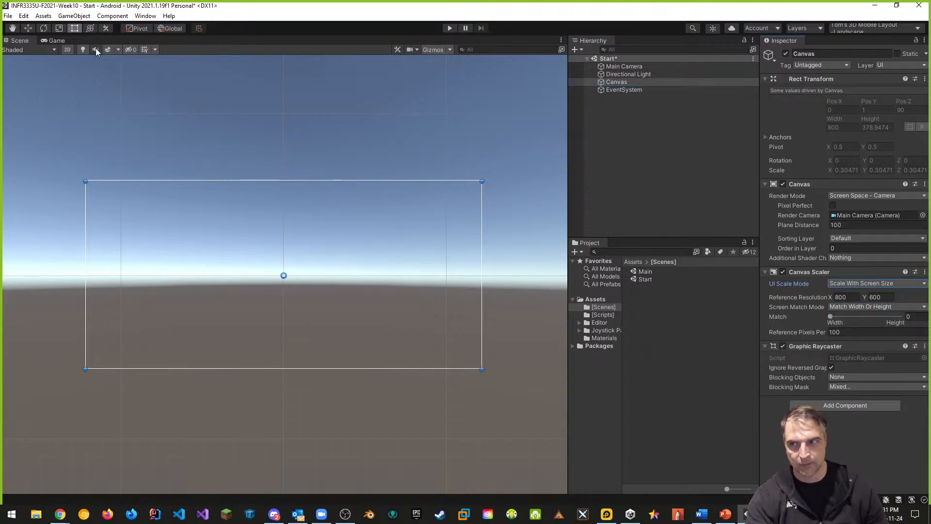
Set the Canvas Scaler reference resolution to 3040 x 1440 and its width/height match to 0.5
left_click(55, 41)
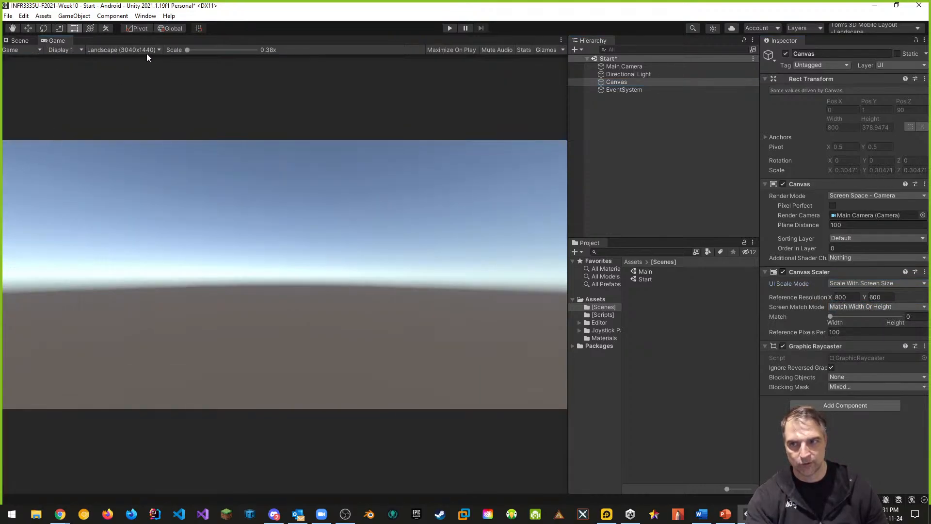
left_click(19, 41)
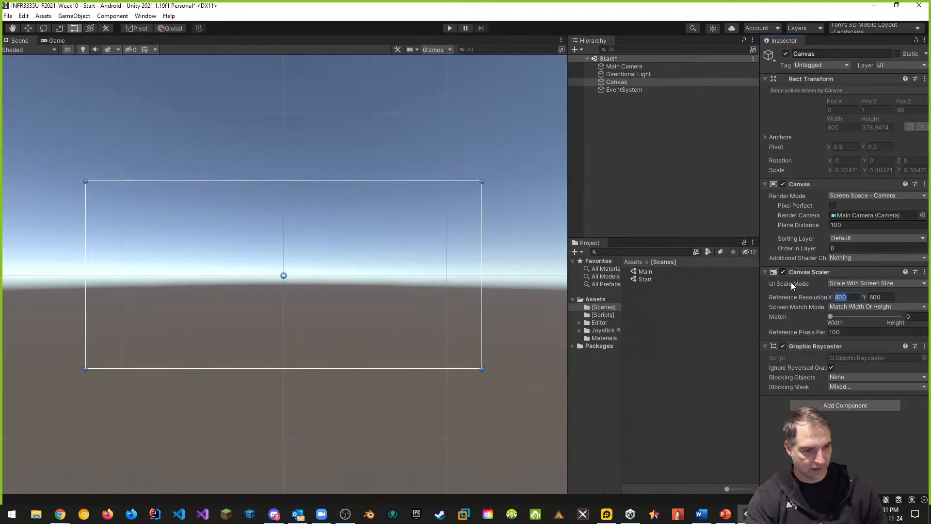
type("40")
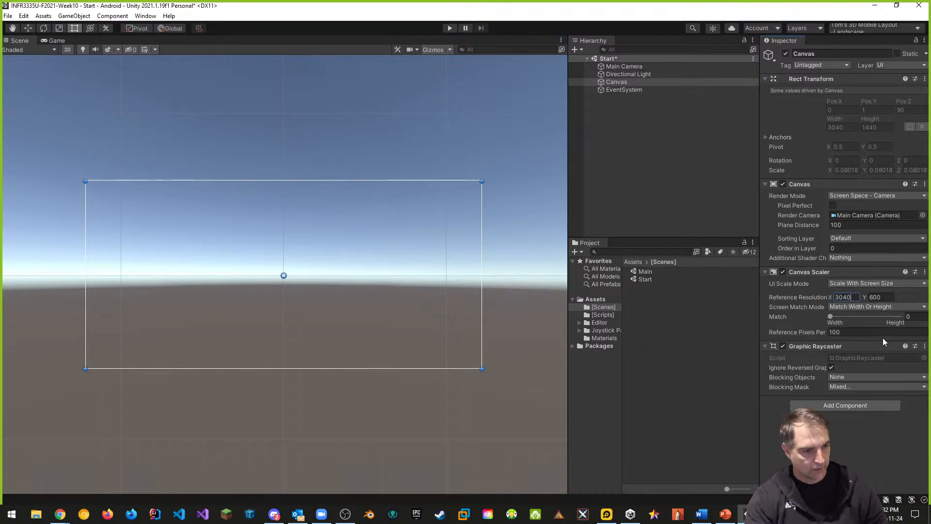
left_click(887, 297)
type("1440")
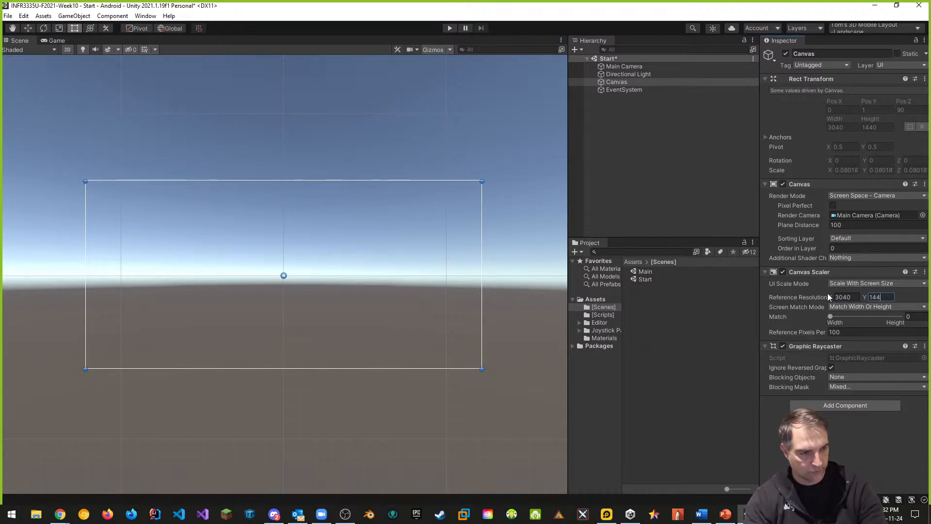
left_click(910, 317)
type("0.5")
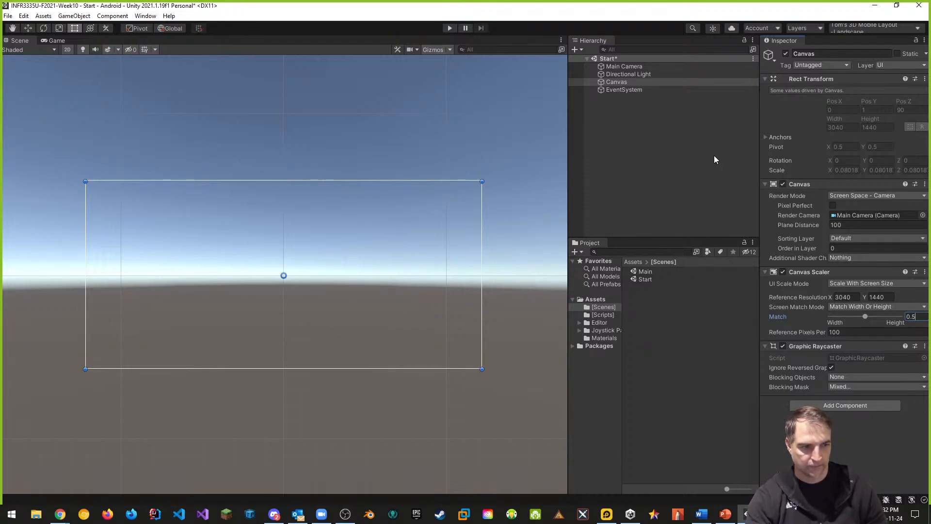
Open the Package Manager, list all My Assets packages, and select Fantasy Wooden GUI : Free
left_click(623, 83)
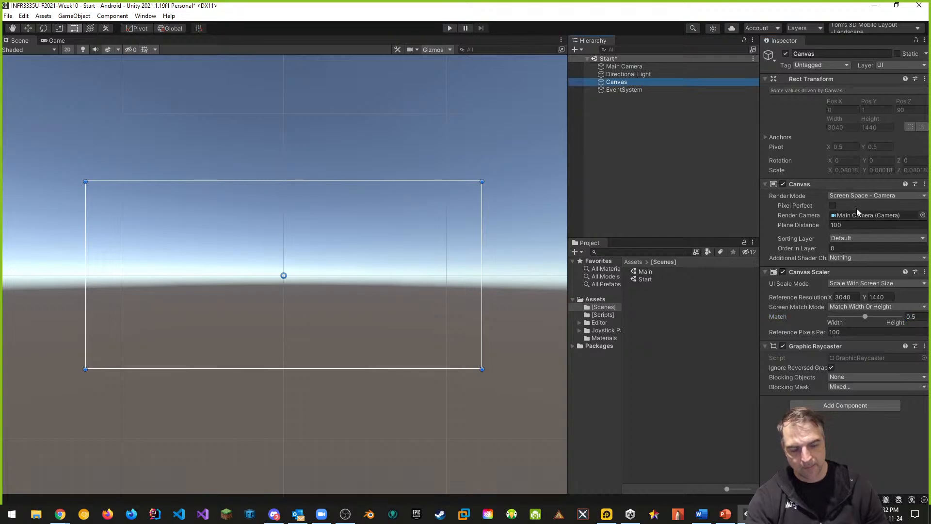
left_click(641, 139)
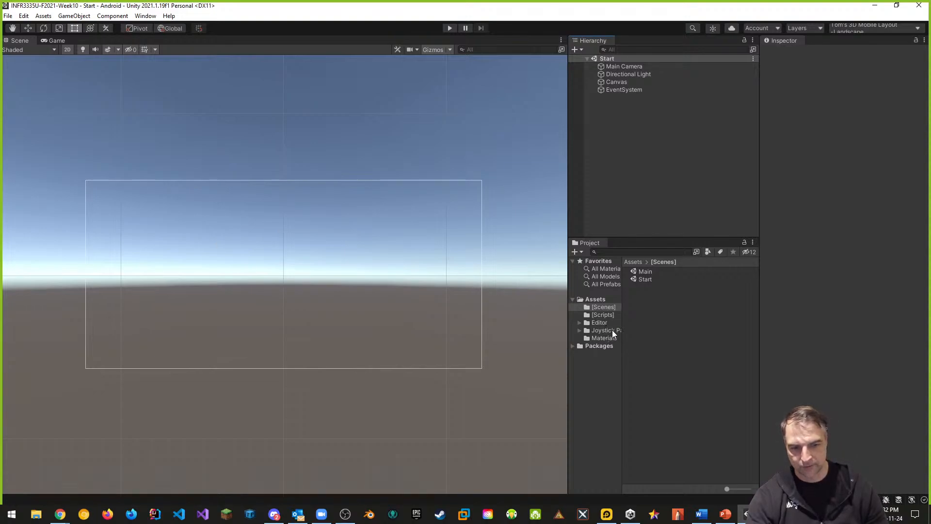
left_click(146, 16)
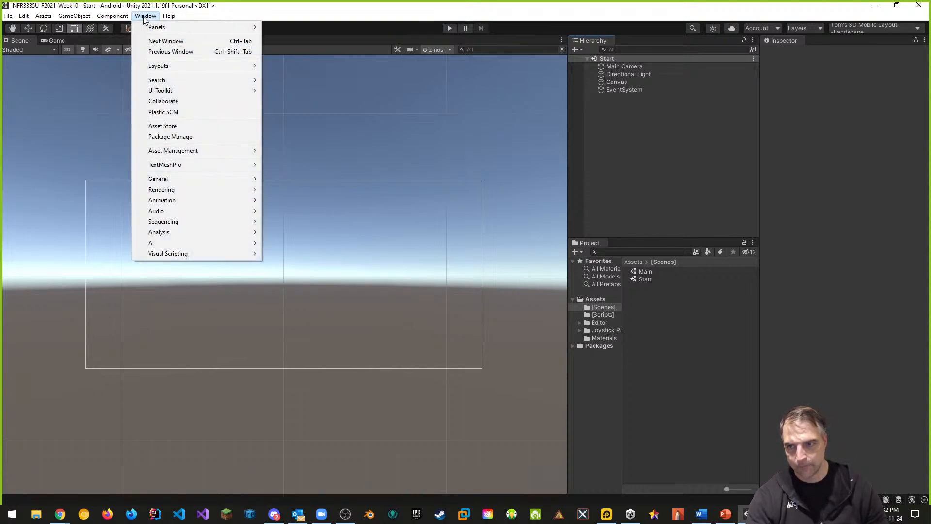
left_click(164, 137)
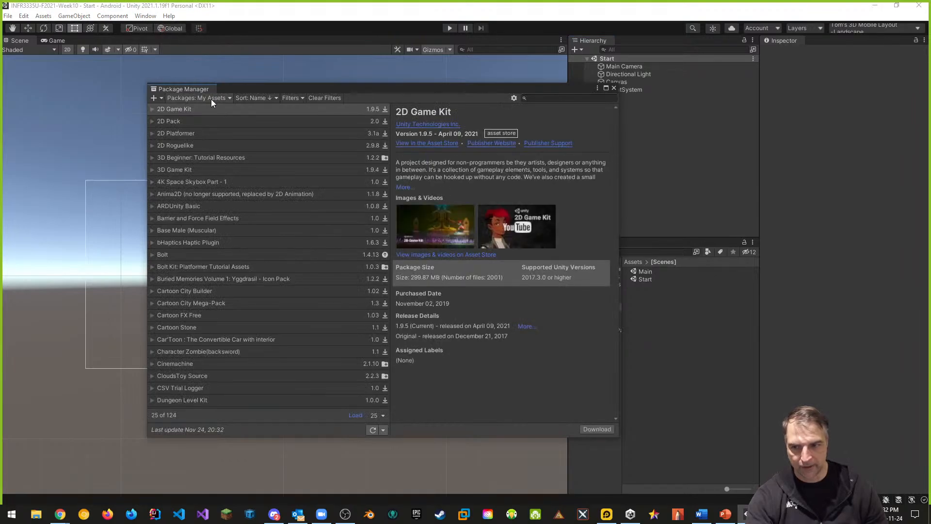
left_click(382, 415)
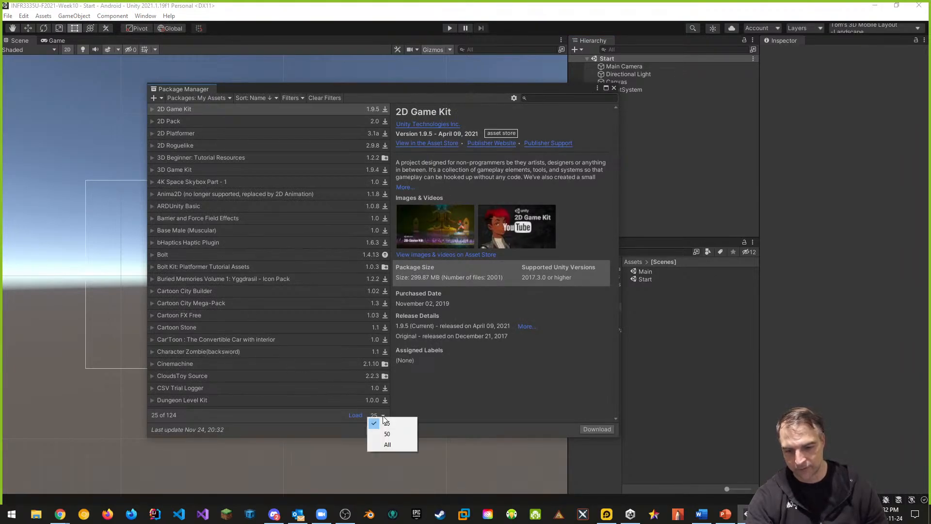
left_click(388, 445)
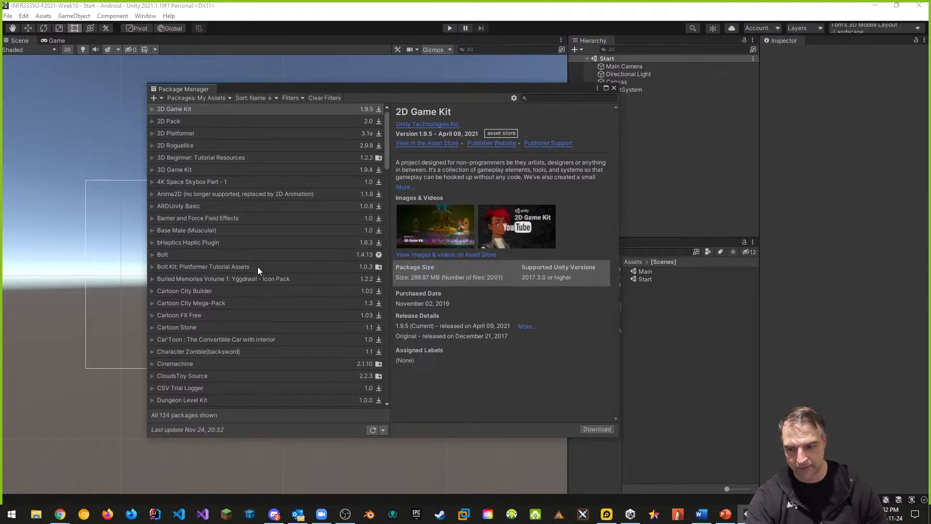
scroll(258, 270, "down", 5)
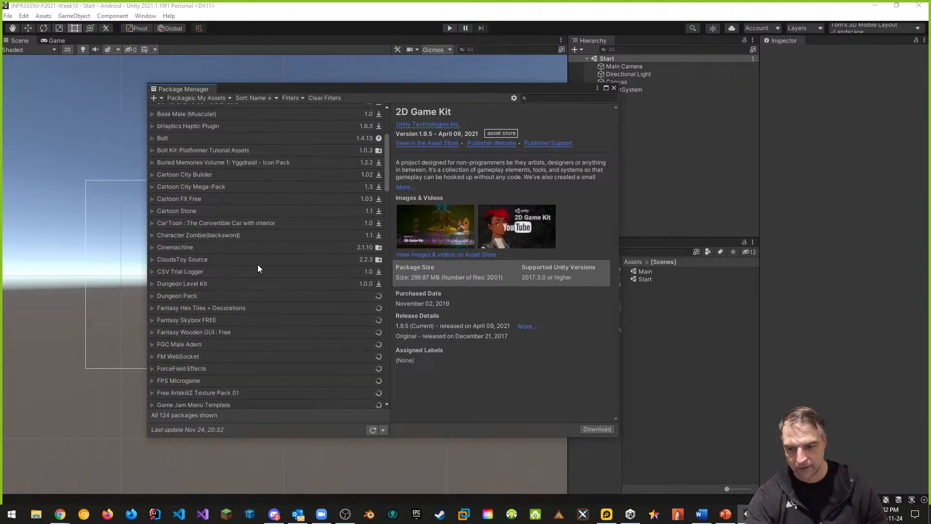
left_click(196, 333)
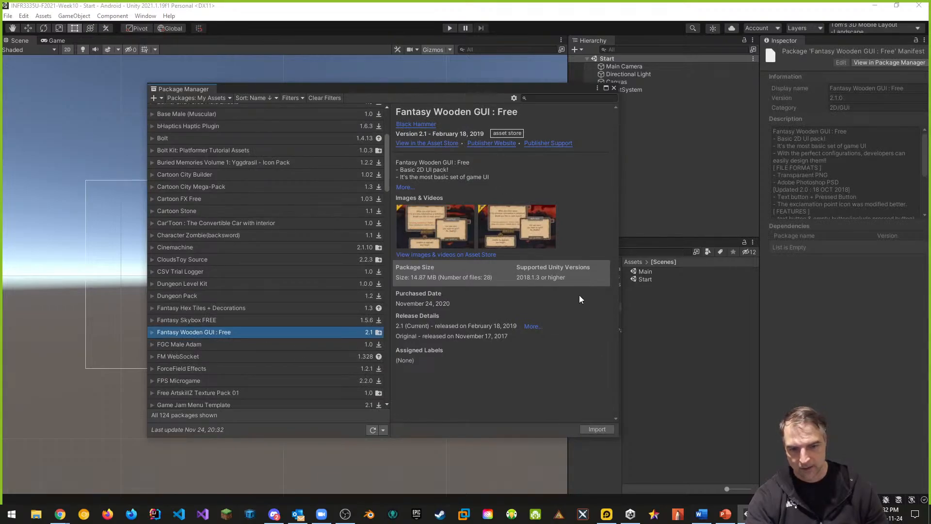
View the Fantasy Wooden GUI : Free page in the Asset Store and close the browser tab
left_click(442, 144)
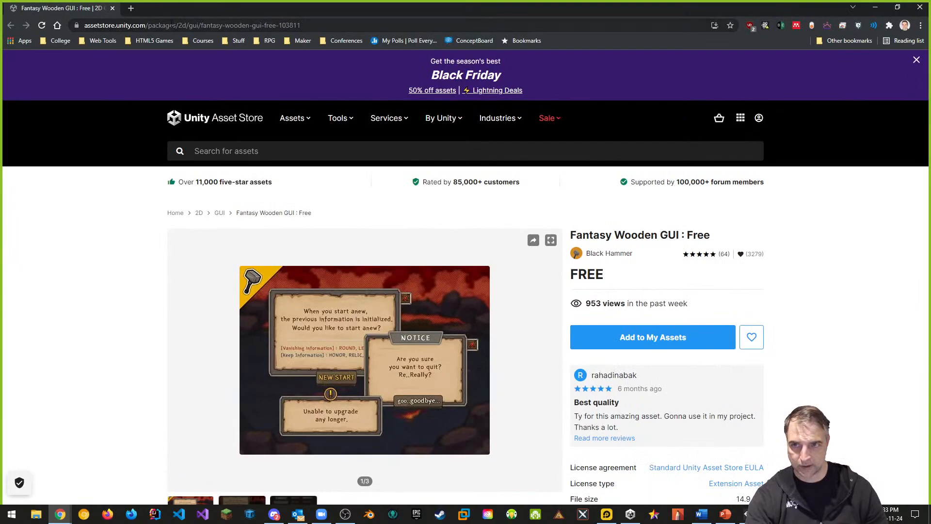
left_click(172, 25)
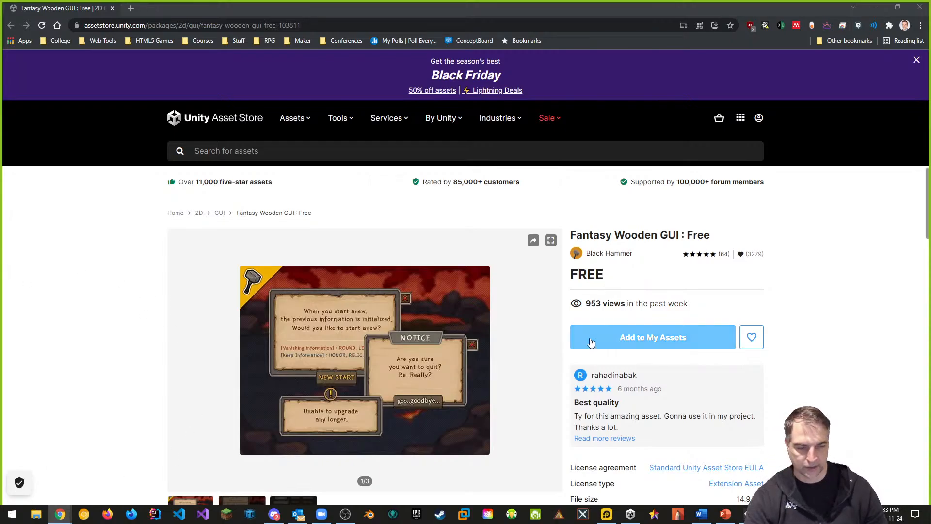
left_click(112, 8)
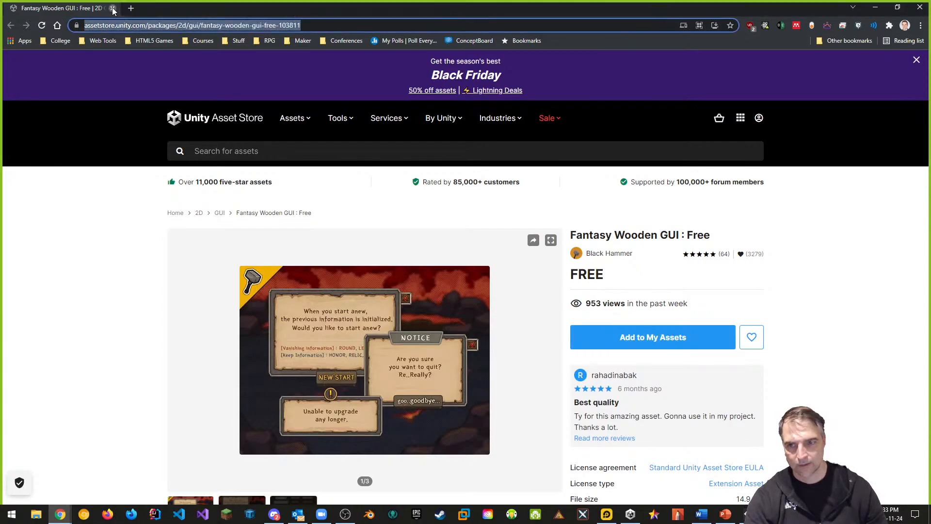
Import all files of the Fantasy Wooden GUI : Free package and close the Package Manager
left_click(601, 431)
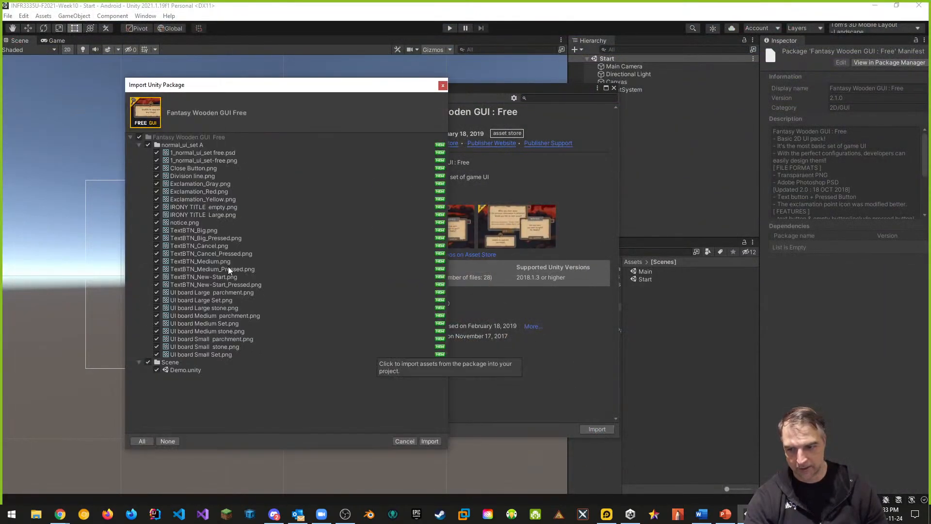
left_click(430, 441)
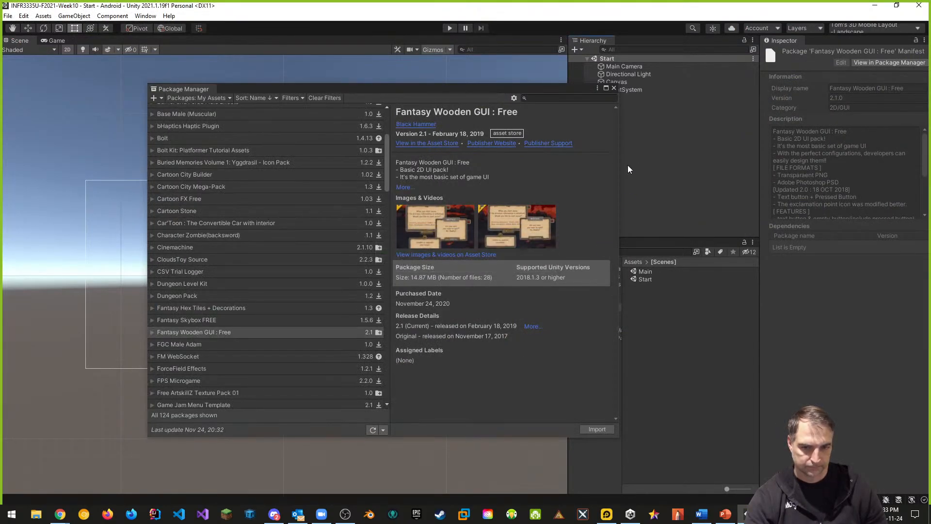
left_click(613, 88)
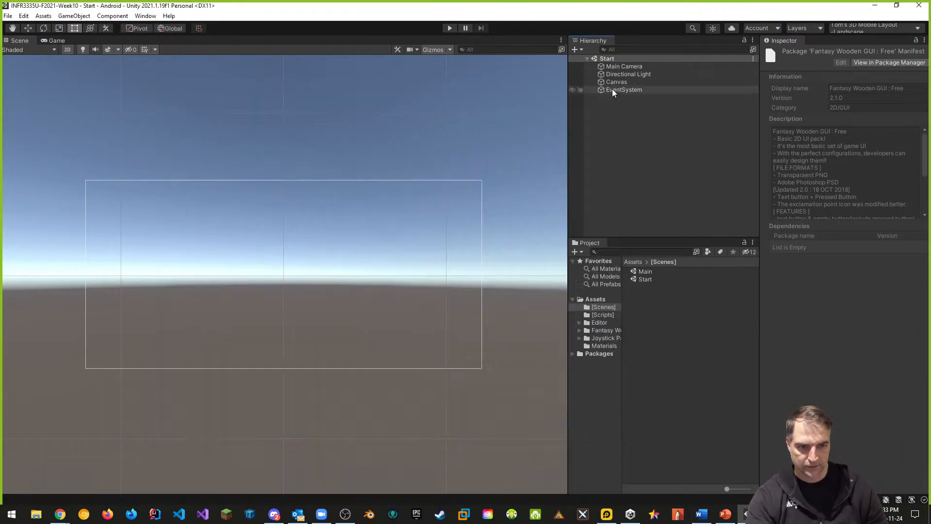
Create a new folder named Xternal Assets in the Assets root
left_click(596, 300)
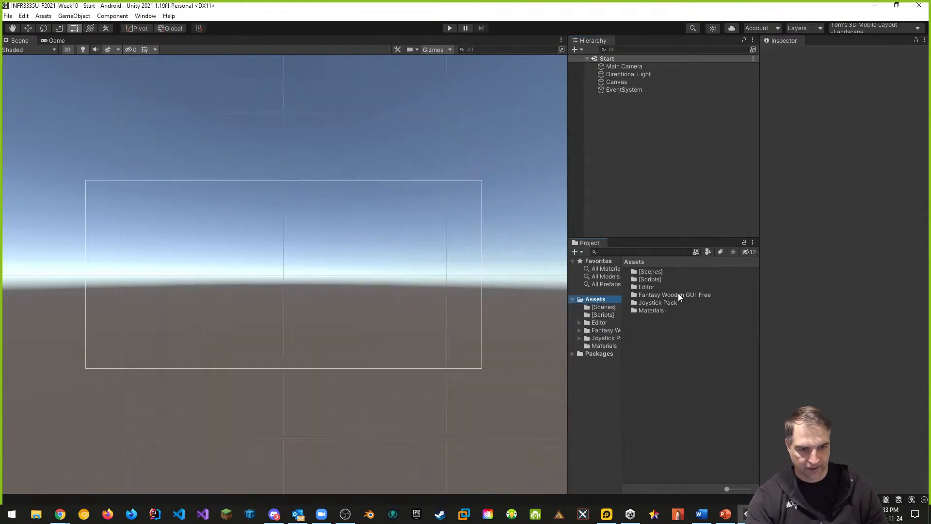
right_click(639, 330)
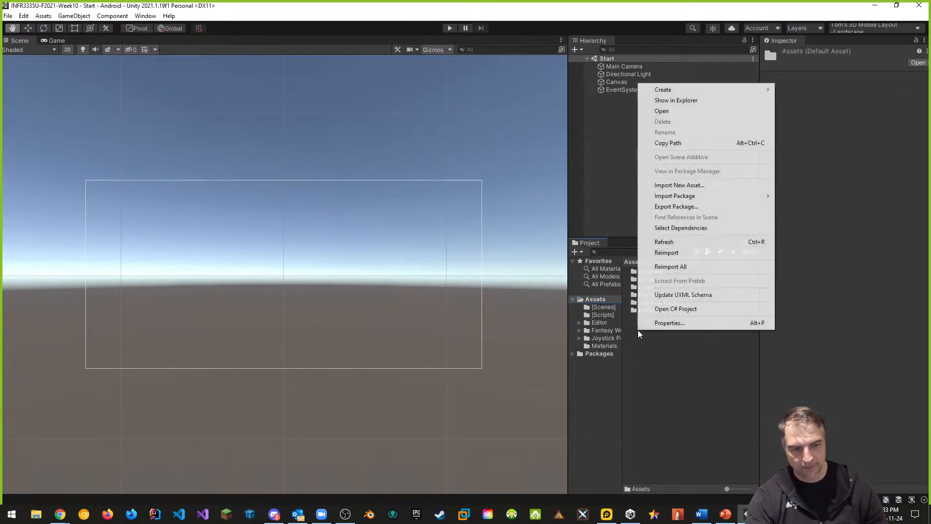
mouse_move(665, 92)
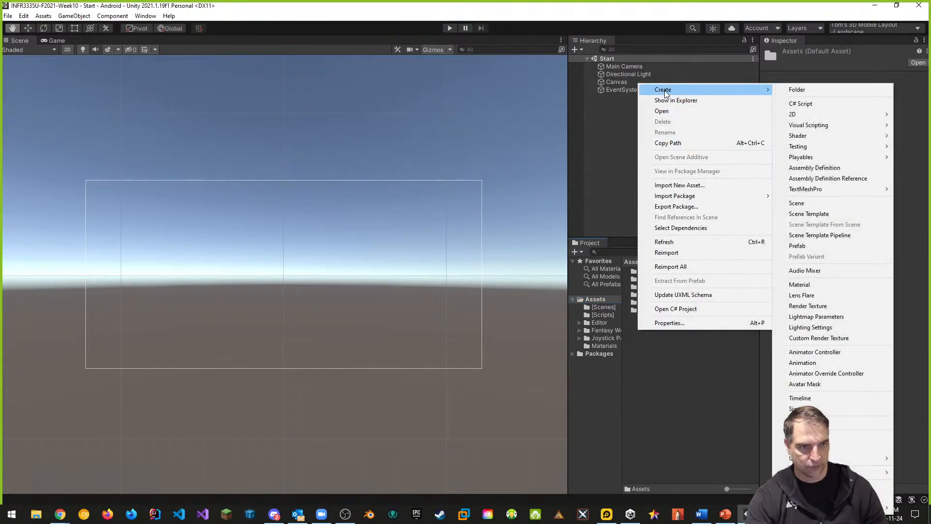
left_click(802, 91)
type("Xte")
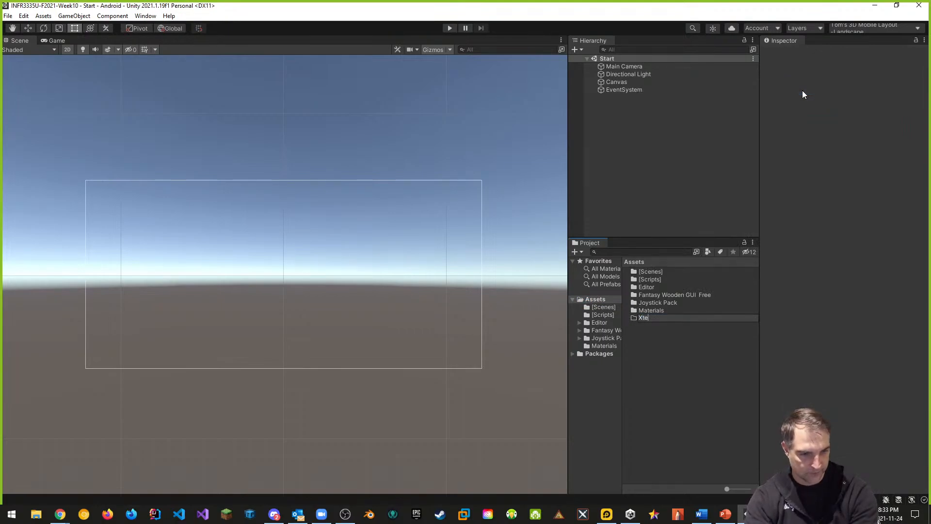
type("rnal Assets")
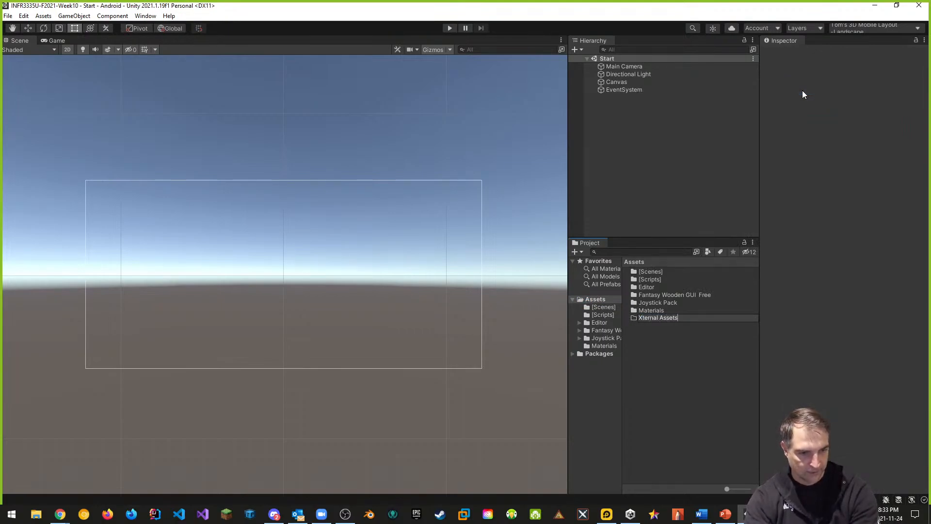
key("Return")
Move the Fantasy Wooden GUI Free and Joystick Pack folders into the Xternal Assets folder
left_click_drag(659, 302, 667, 314)
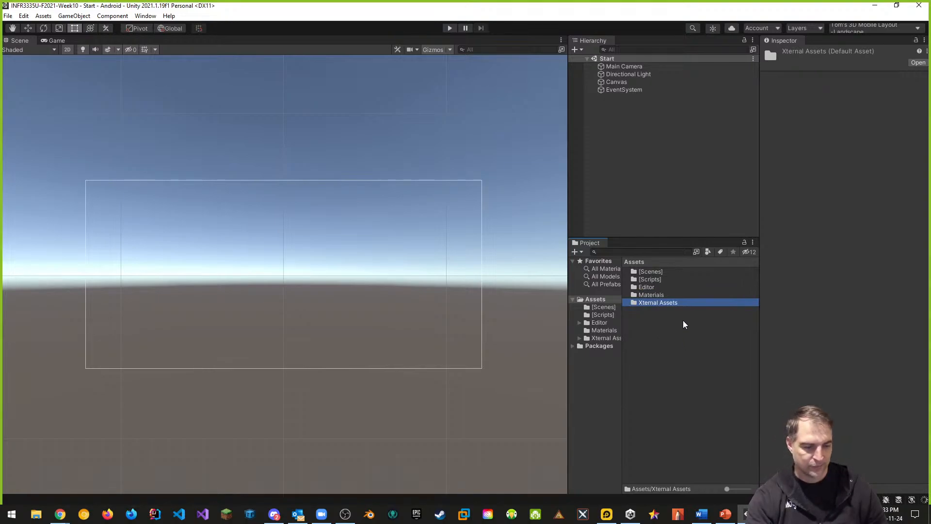
double_click(657, 303)
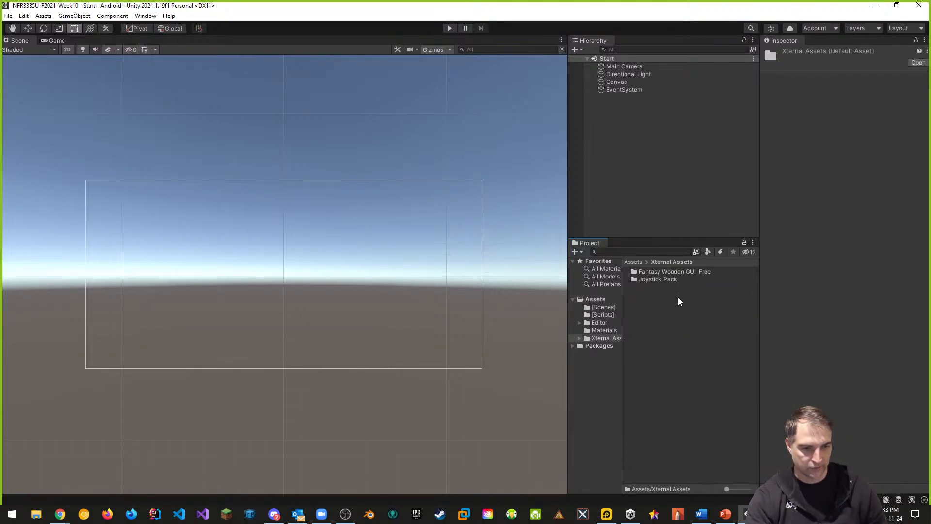
Browse into the normal_ui_set A folder and inspect the UI board Large parchment sprite
double_click(659, 272)
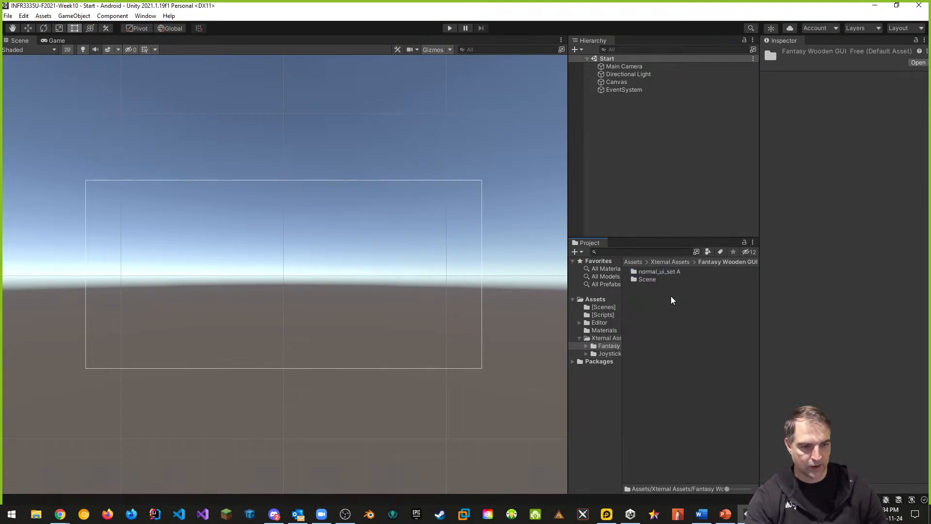
double_click(659, 272)
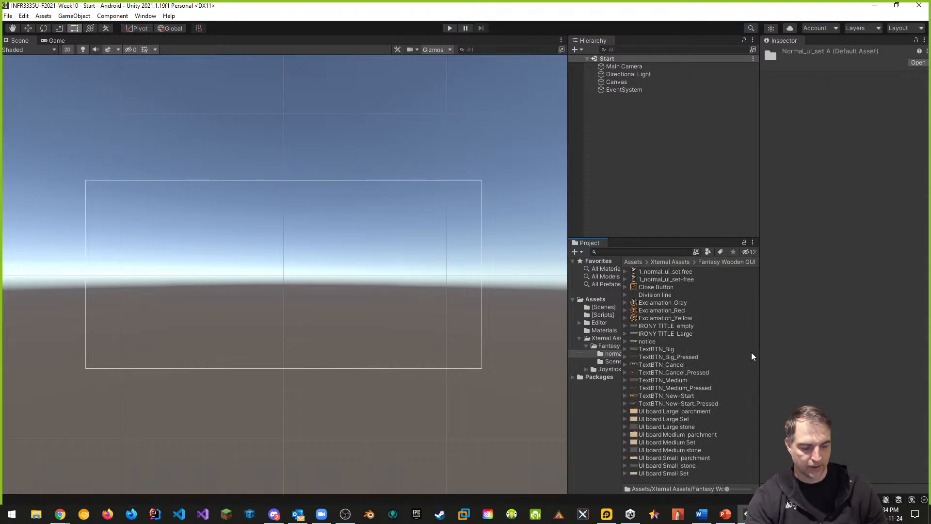
left_click(662, 411)
left_click_drag(860, 489, 864, 383)
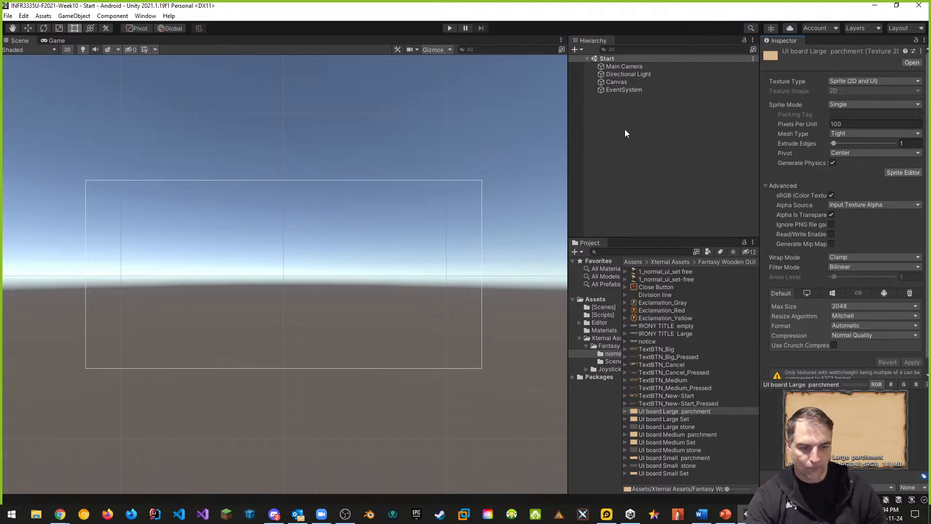
Add a UI Image as a child of the Canvas and rename it Panel
right_click(618, 83)
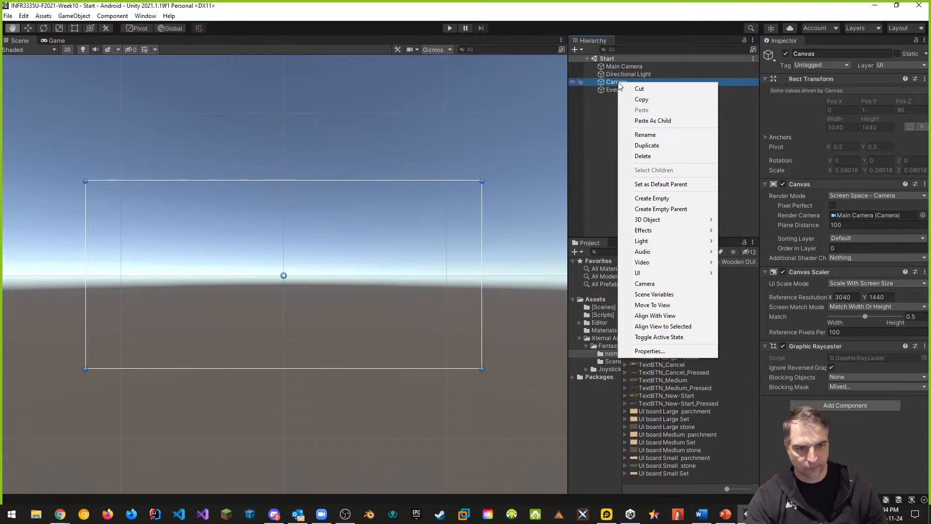
mouse_move(653, 275)
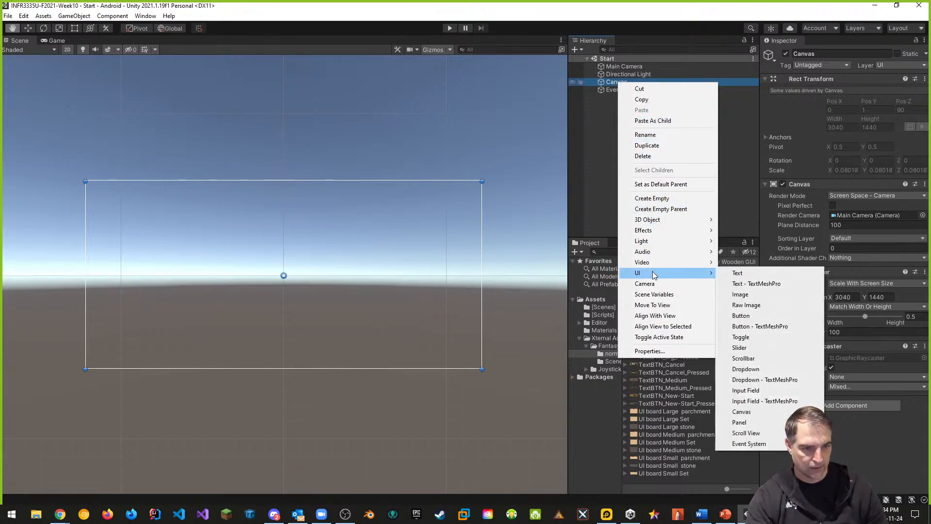
left_click(741, 295)
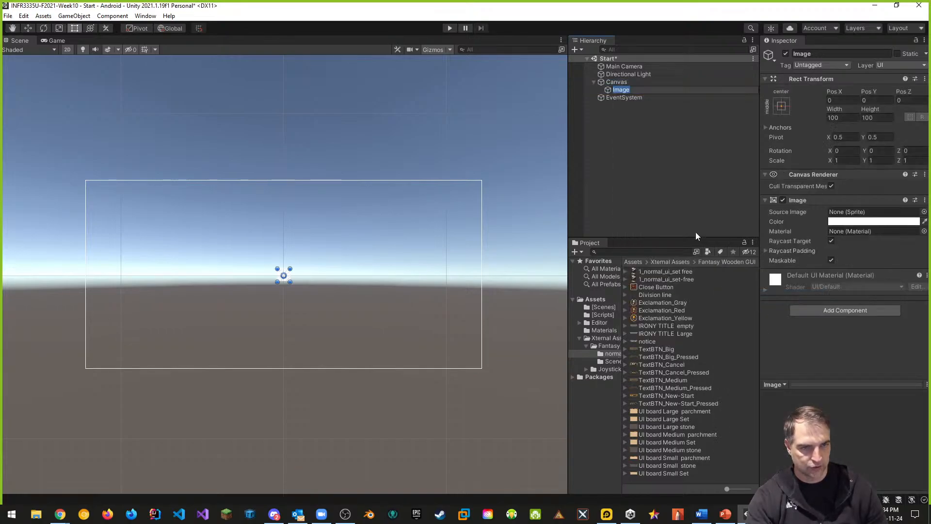
type("Panel")
key("Return")
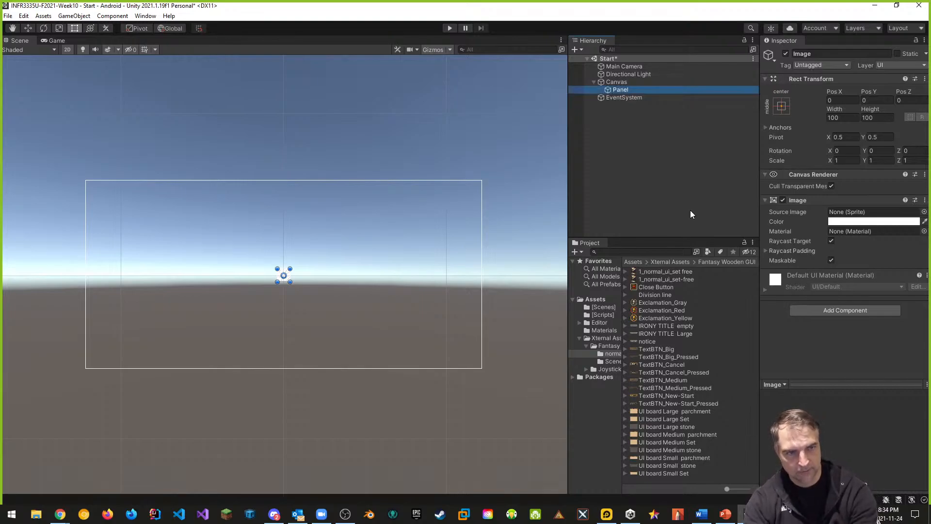
Assign the UI board Large parchment sprite as the Panel's source image and set it to native size
left_click(632, 89)
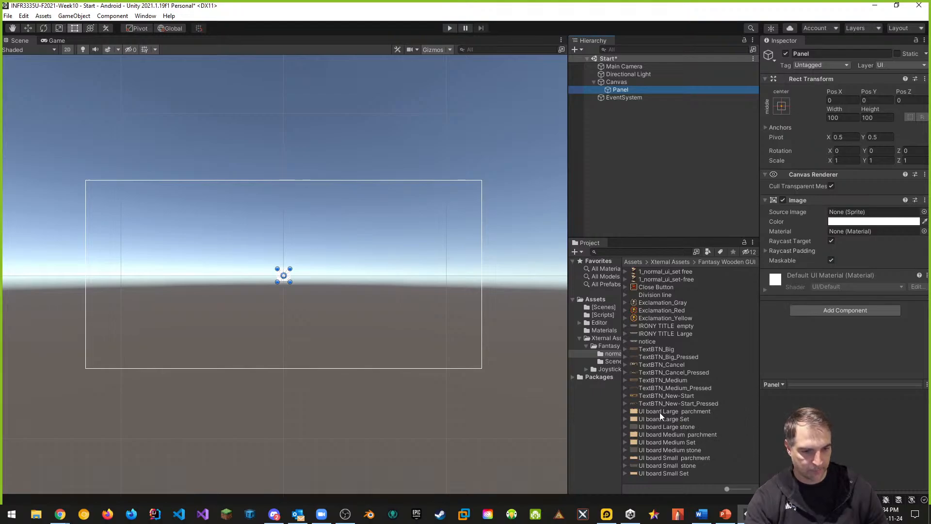
left_click_drag(670, 411, 846, 218)
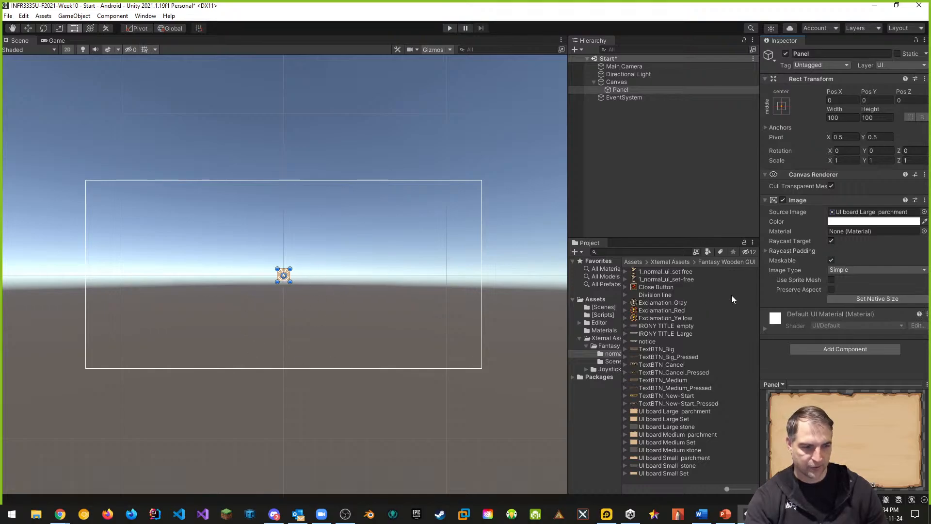
left_click(883, 299)
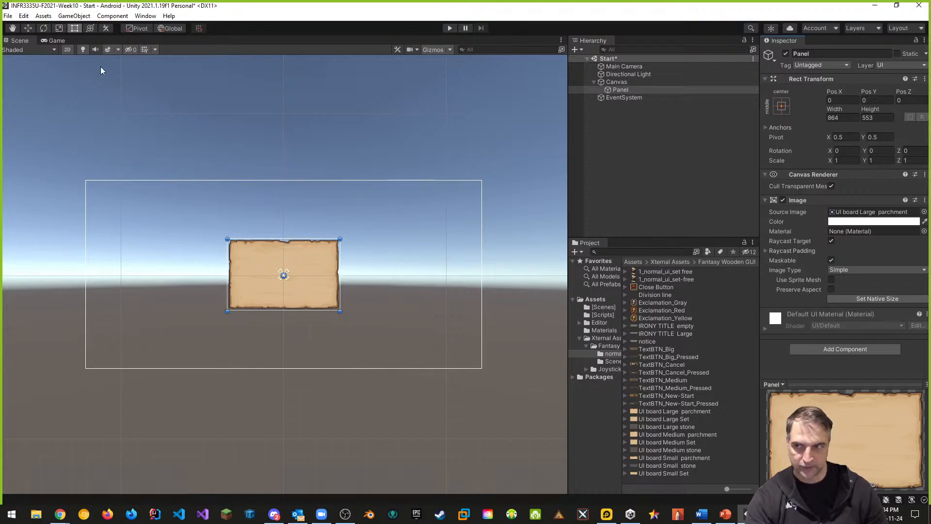
left_click(56, 41)
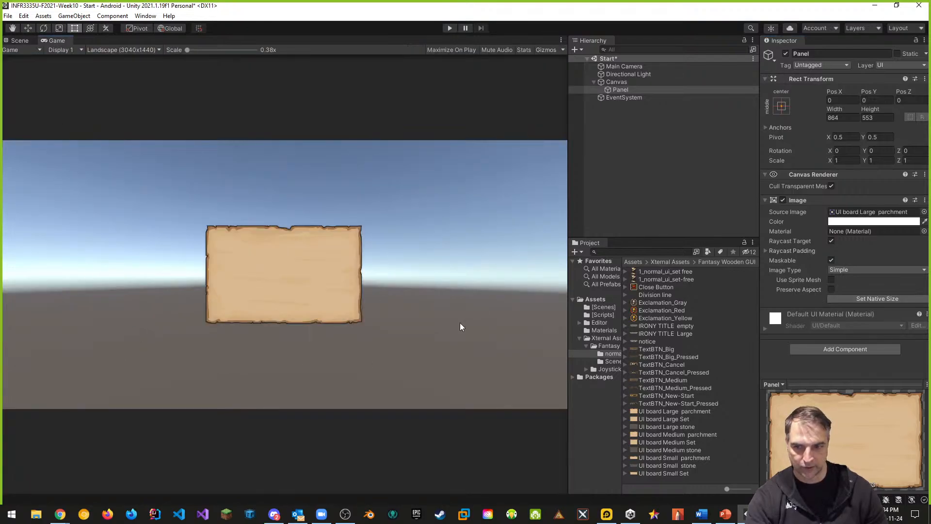
left_click(20, 42)
Set the Panel's scale to 2 on X, Y and Z
left_click(844, 161)
type("2")
left_click(878, 161)
type("2")
left_click(907, 161)
type("2")
left_click(467, 221)
left_click(272, 243)
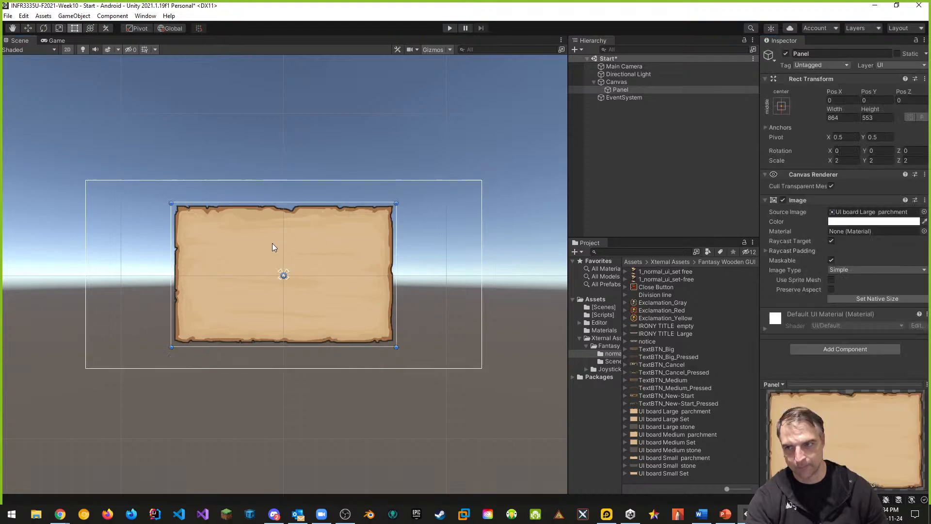
Move the Panel upward and set its Pos Y to 80
left_click(29, 29)
left_click_drag(285, 234, 284, 224)
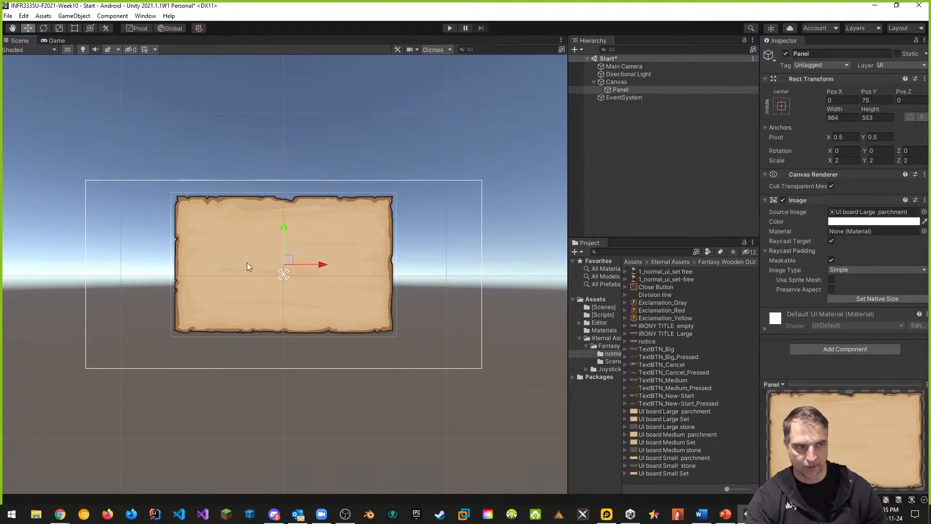
left_click(877, 100)
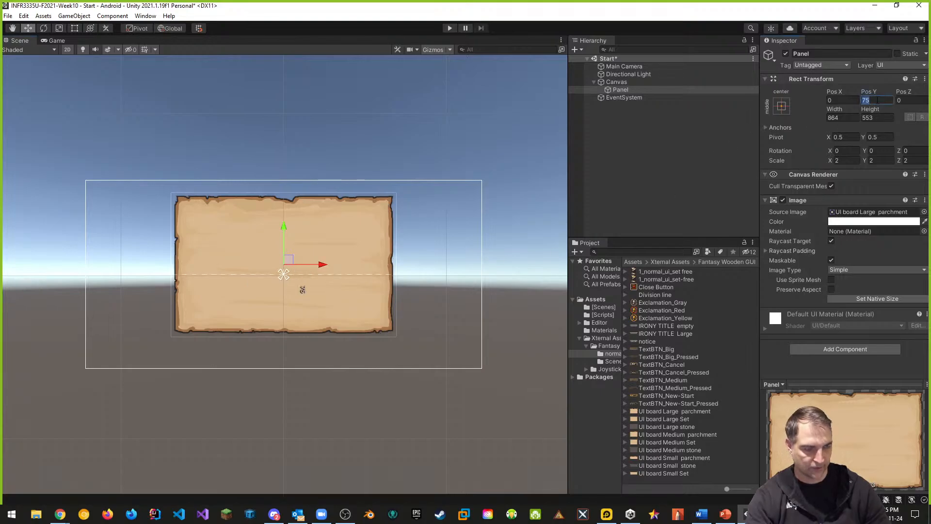
type("80")
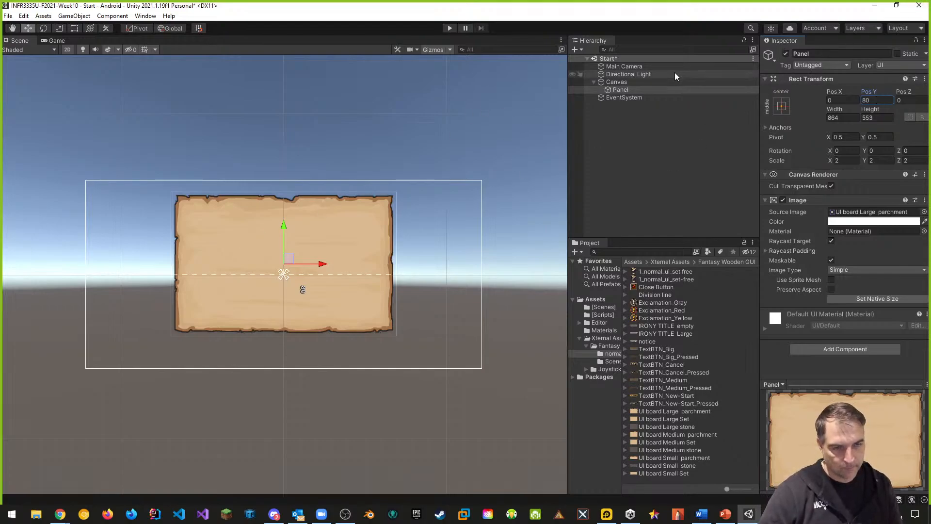
Add a TextMeshPro text as a child of the Panel and import the TMP Essentials
right_click(621, 90)
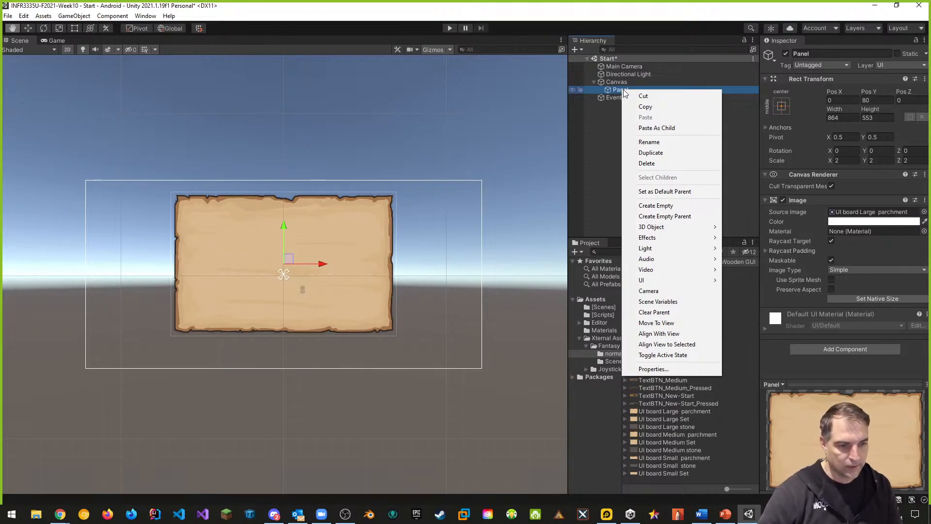
mouse_move(651, 282)
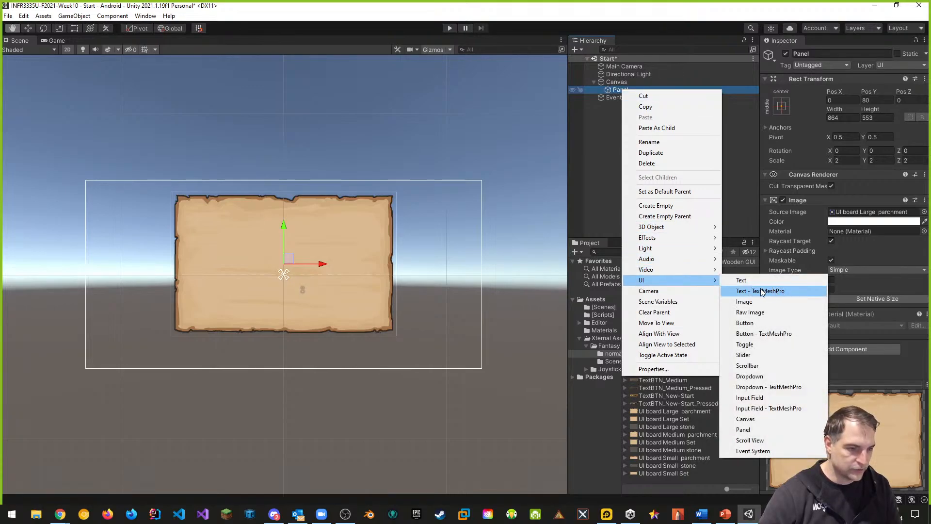
left_click(776, 290)
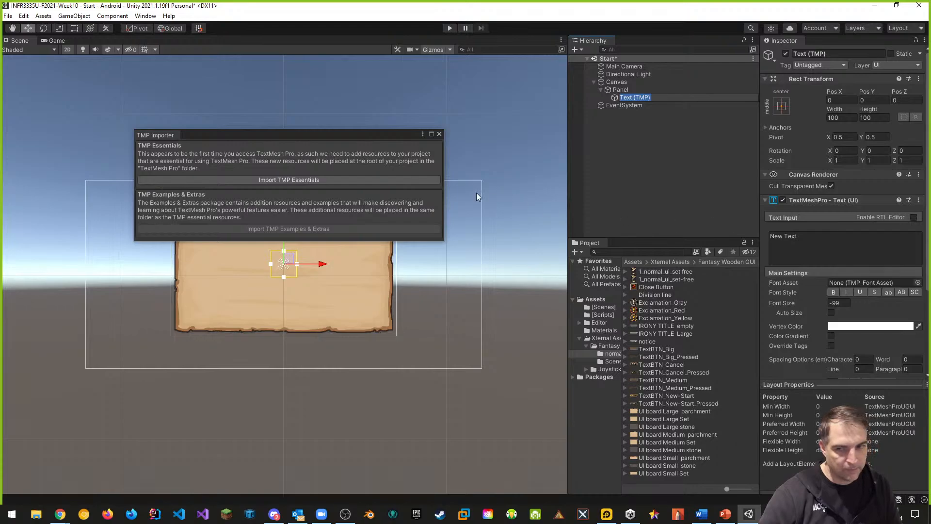
left_click(282, 179)
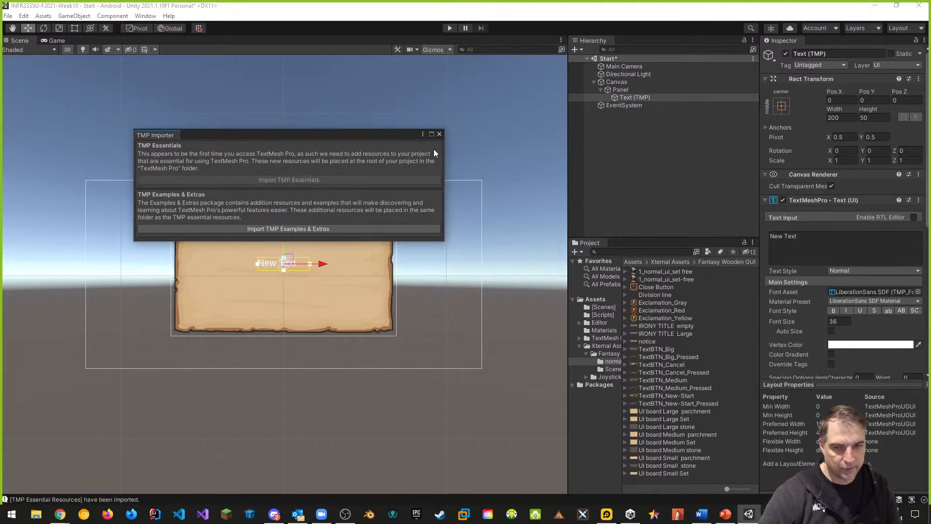
left_click(439, 136)
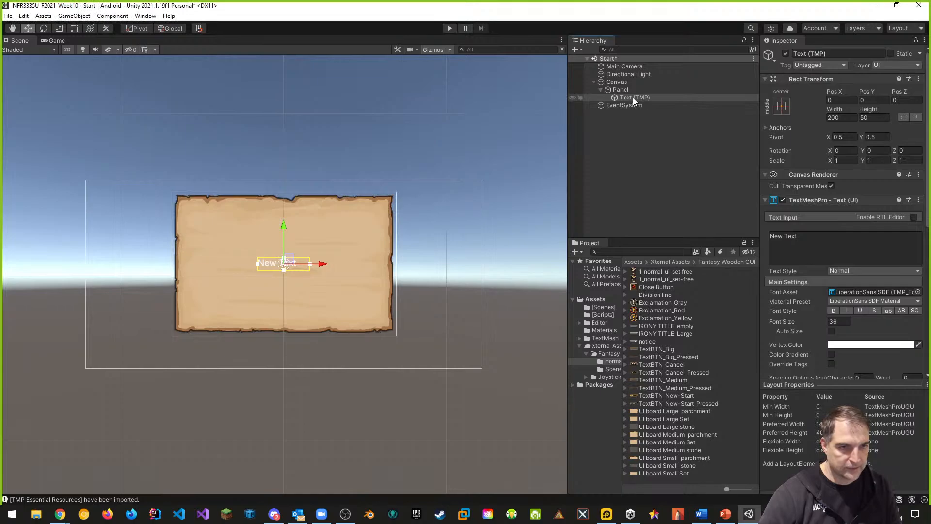
Move the text up onto the parchment and set its Pos Y to 150
left_click_drag(284, 226, 286, 185)
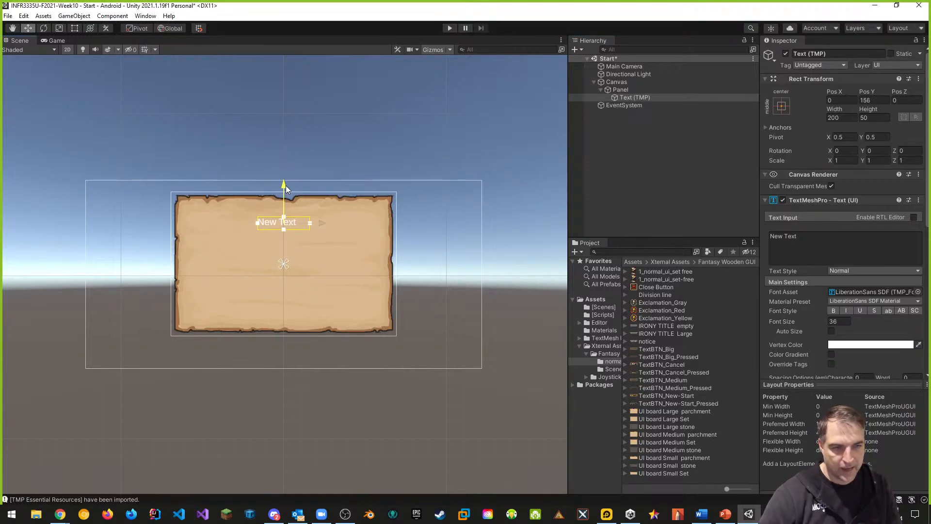
left_click(871, 100)
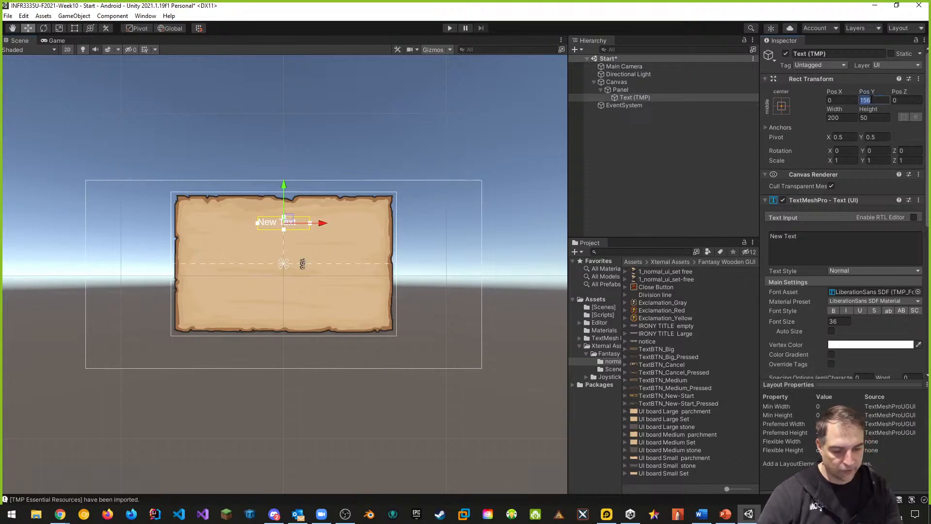
type("150")
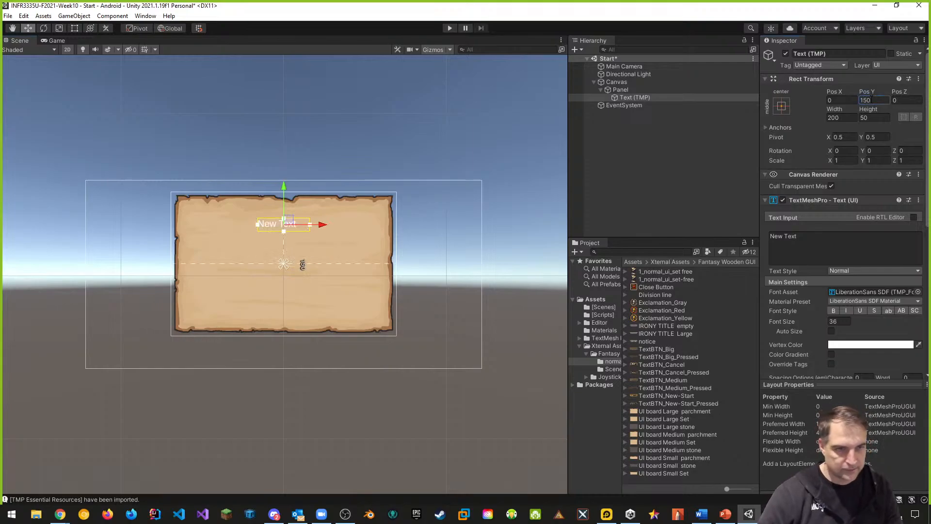
Replace the text content with "Welcome to my Game!"
left_click(776, 251)
key("ctrl+a")
type("W")
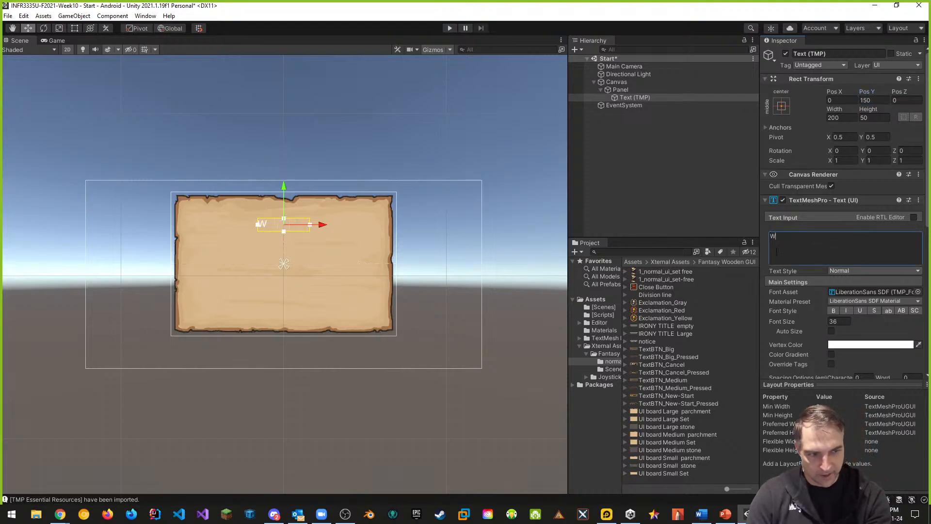
type("elcome to m")
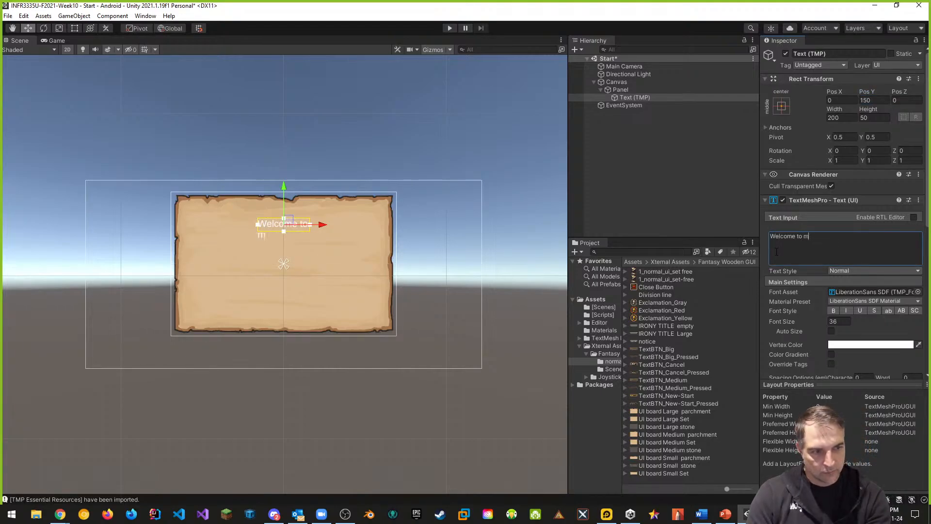
type("y Game!")
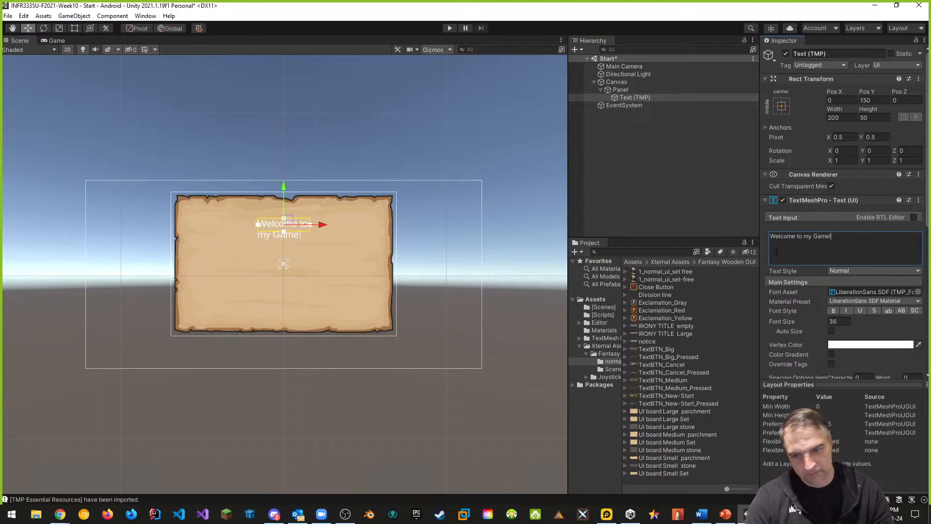
Widen the text box with the Rect tool to about 375 units so the line fits
left_click(74, 28)
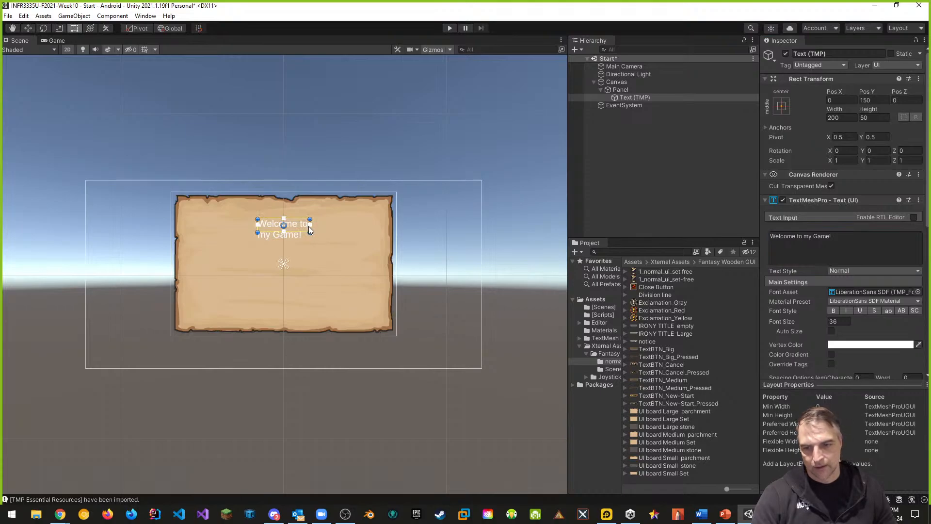
scroll(309, 226, "up", 2)
left_click_drag(309, 229, 326, 227)
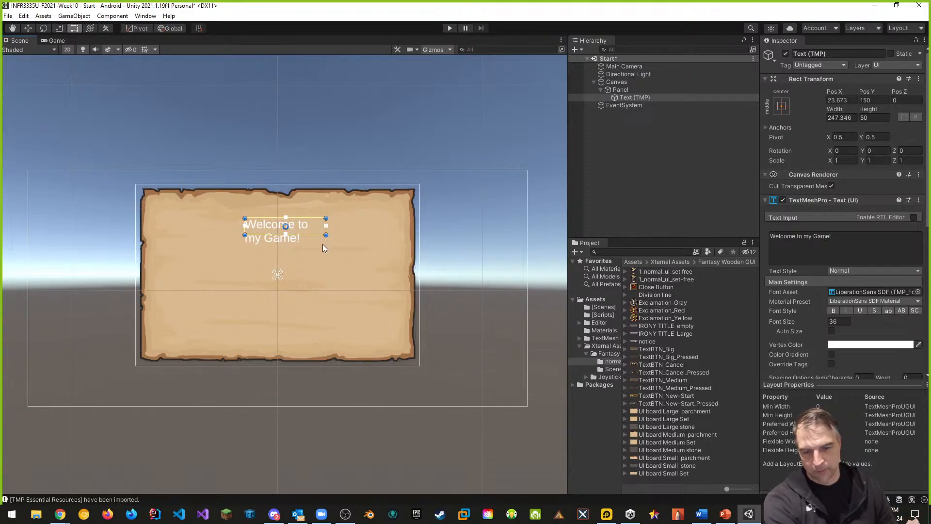
left_click_drag(326, 231, 369, 227)
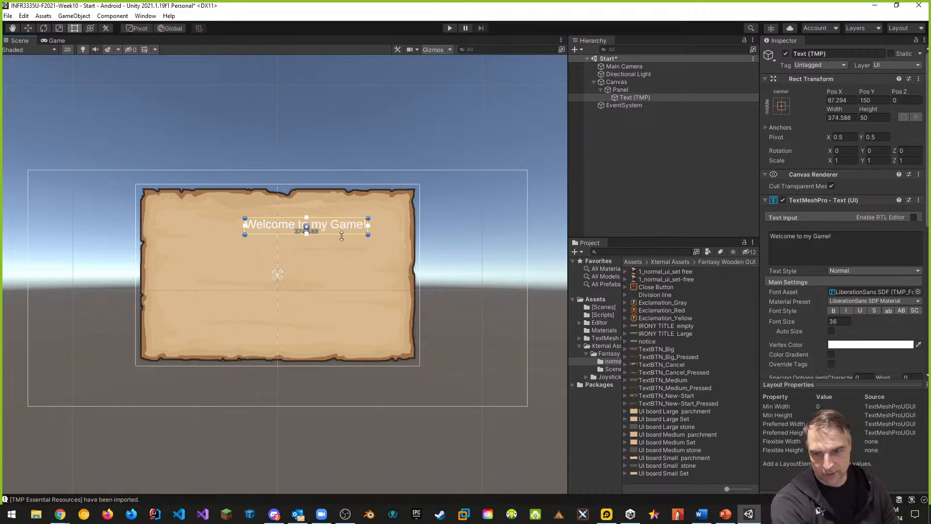
left_click_drag(248, 231, 226, 226)
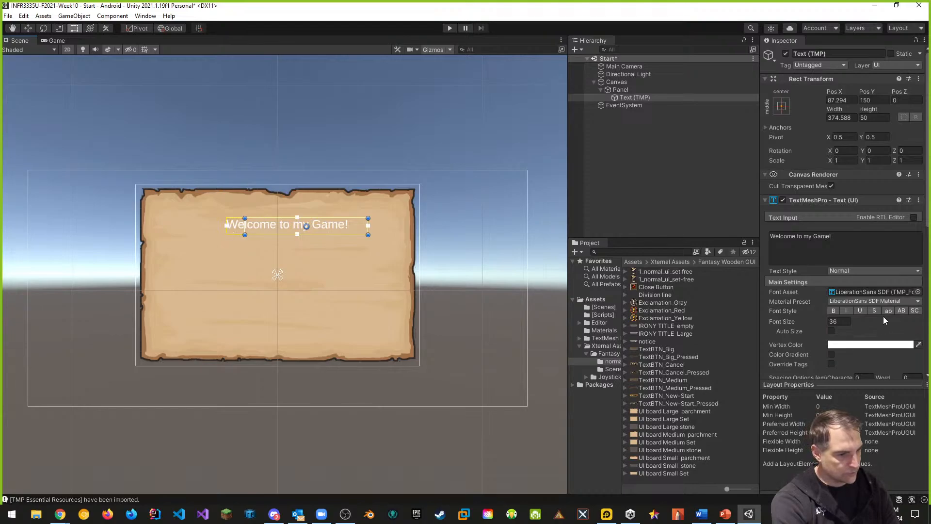
Center-align the text horizontally
scroll(835, 308, "down", 4)
left_click(844, 227)
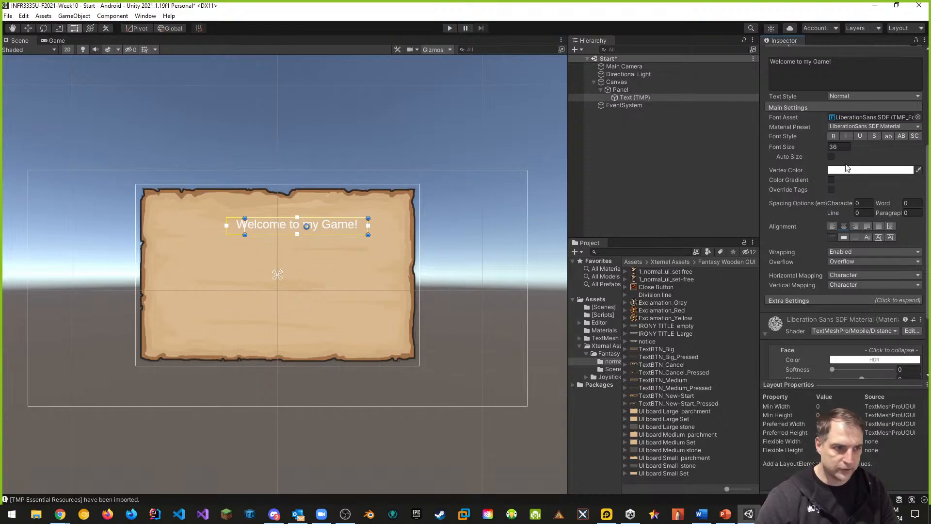
scroll(788, 217, "up", 4)
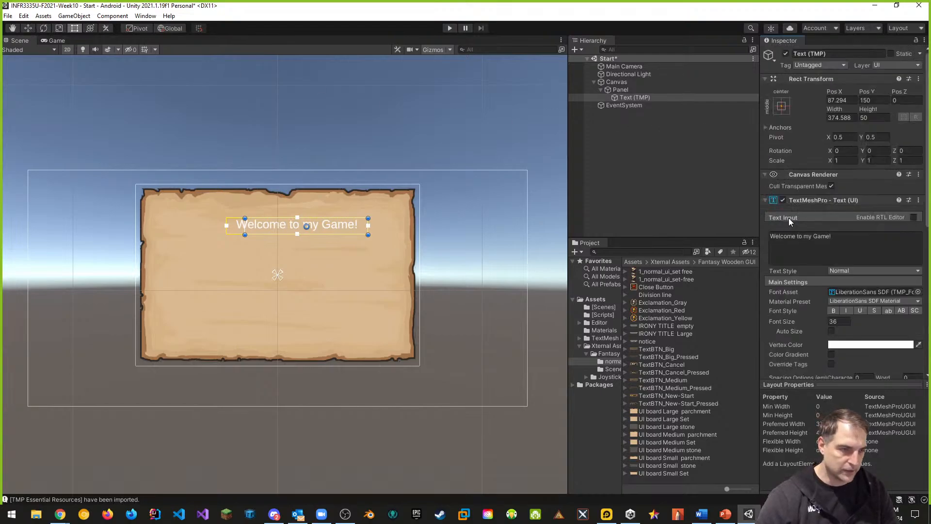
Anchor the text to middle-center, set its Pos X to 0 and its width to 375
left_click(778, 106)
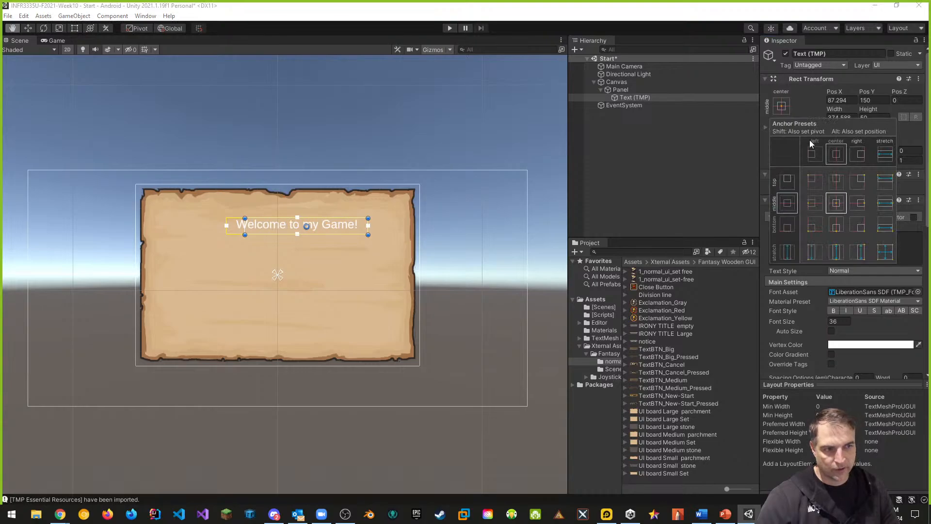
left_click(840, 155)
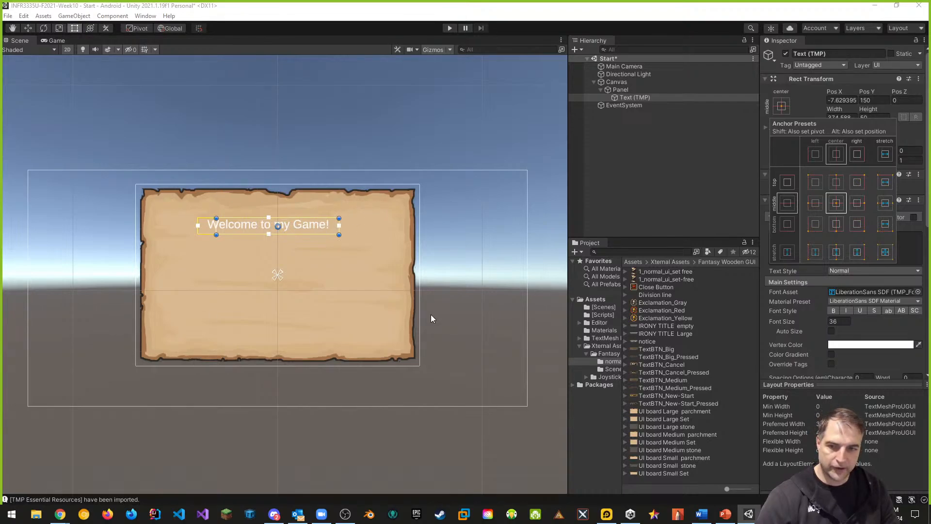
left_click(842, 100)
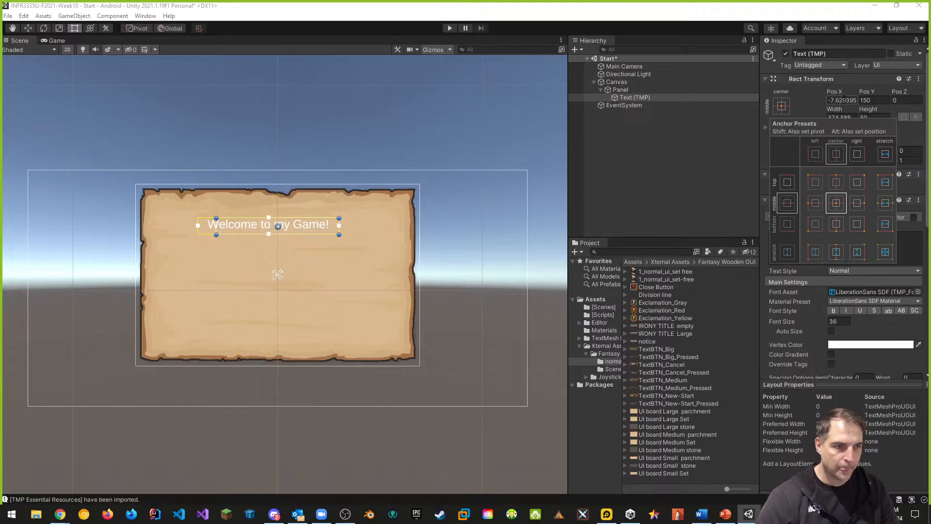
type("0")
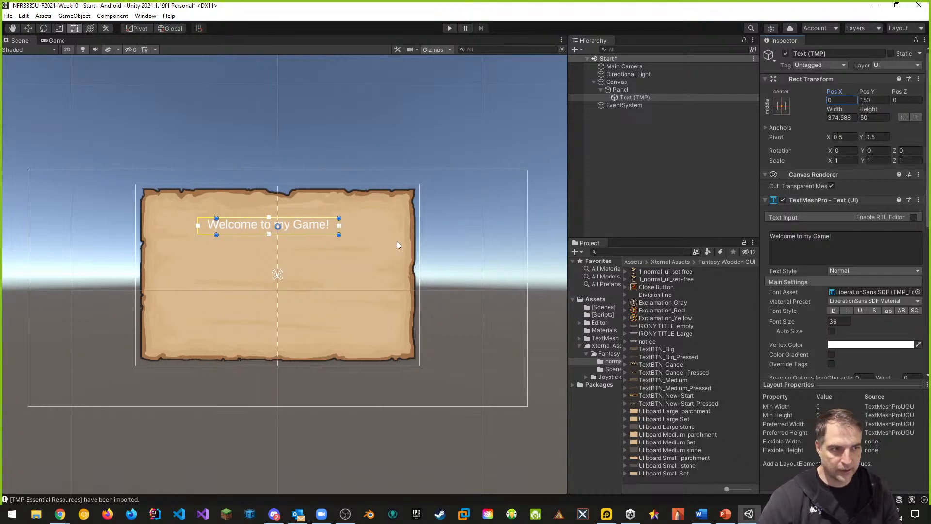
left_click(839, 117)
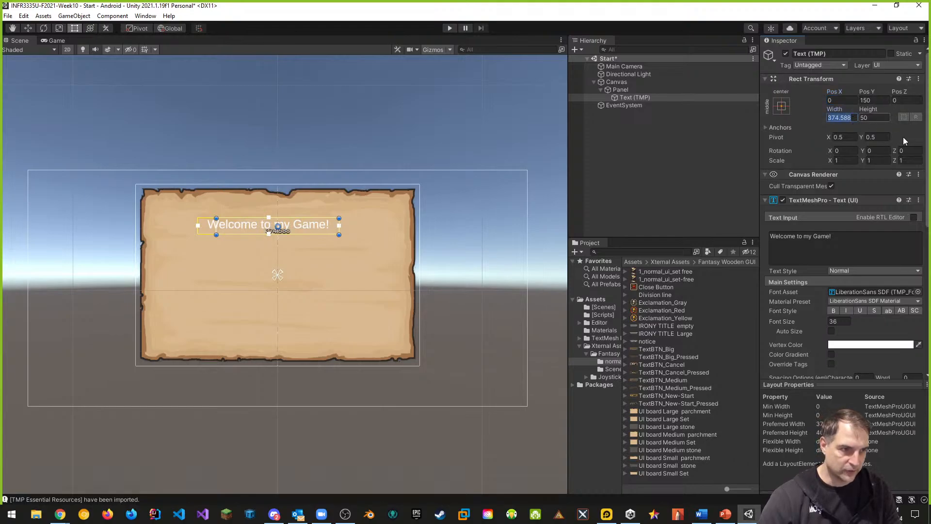
type("375")
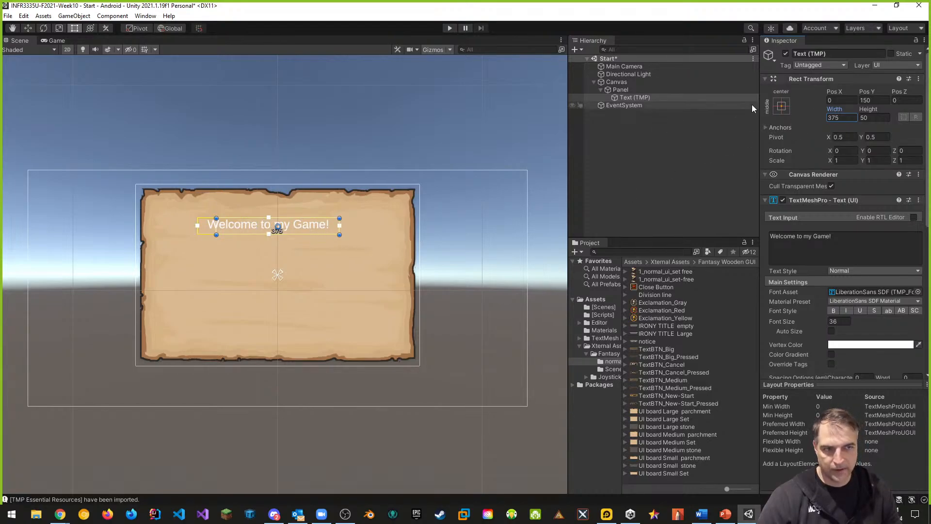
left_click(783, 105)
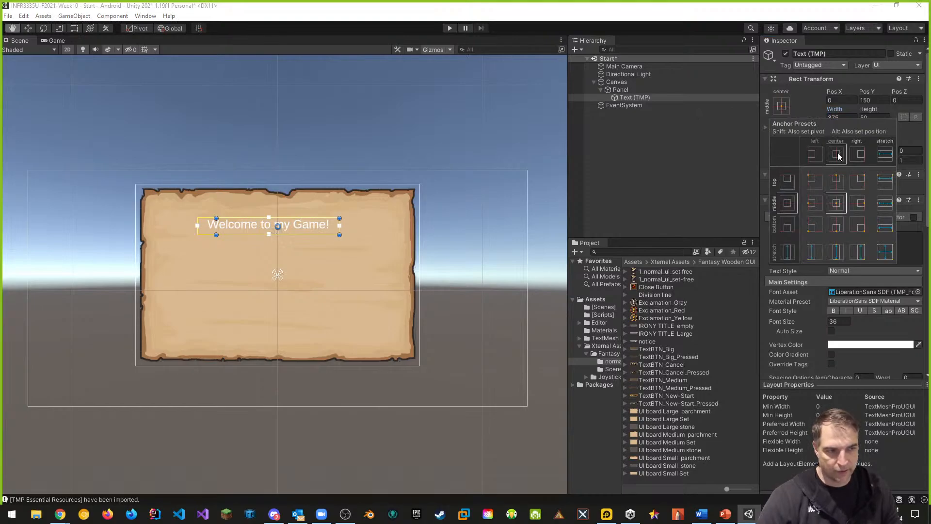
left_click(836, 180, "alt")
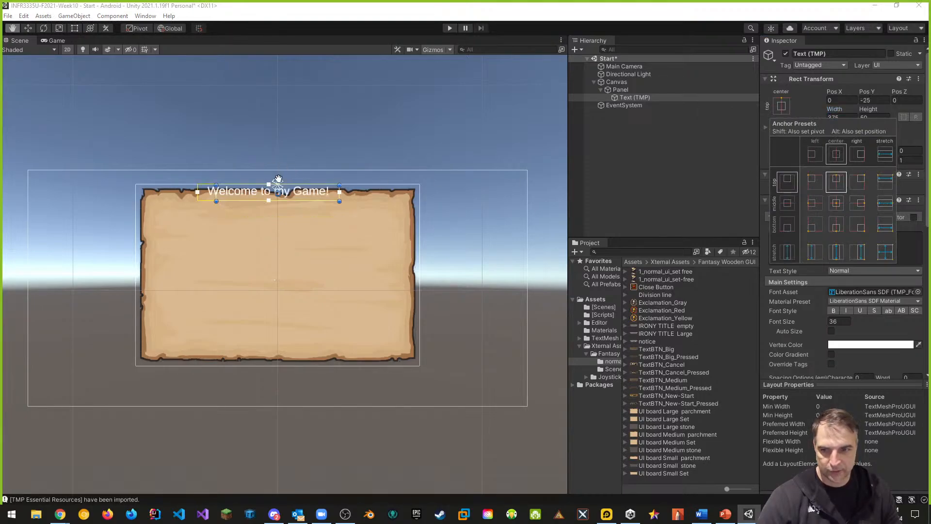
left_click(838, 203, "alt")
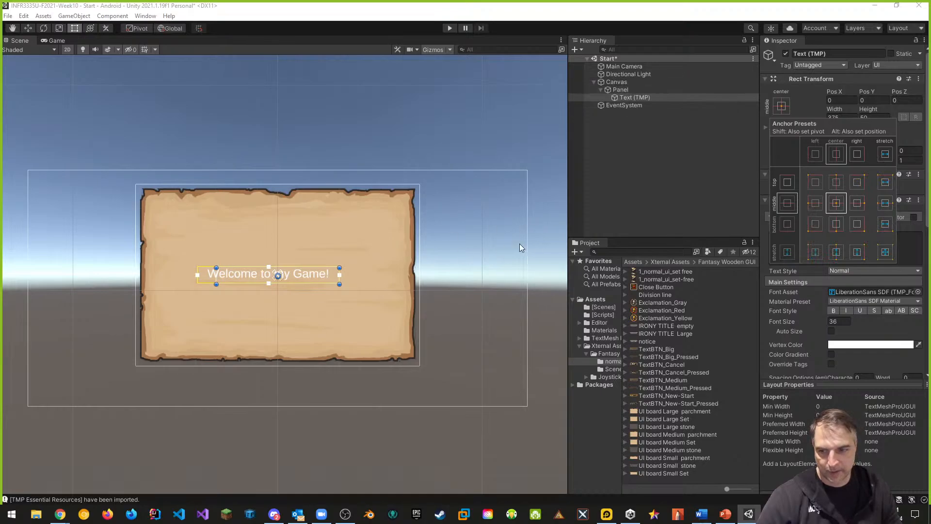
Drag the text back up near the parchment's top and set Pos Y to 150
left_click(32, 29)
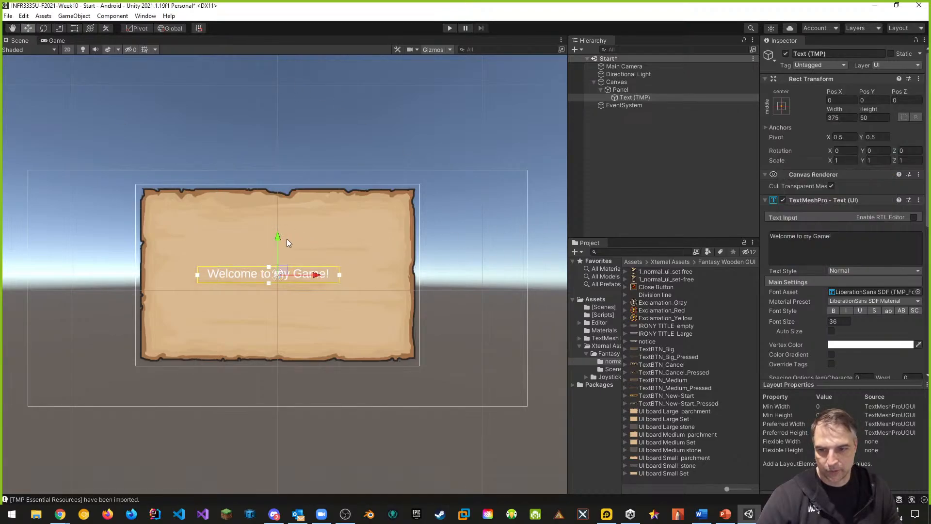
left_click_drag(279, 234, 273, 194)
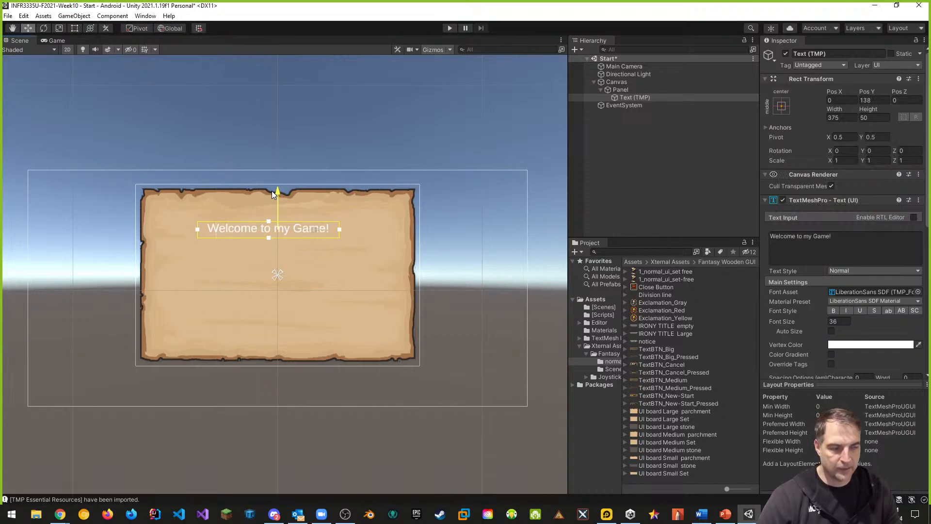
left_click(879, 99)
type("150")
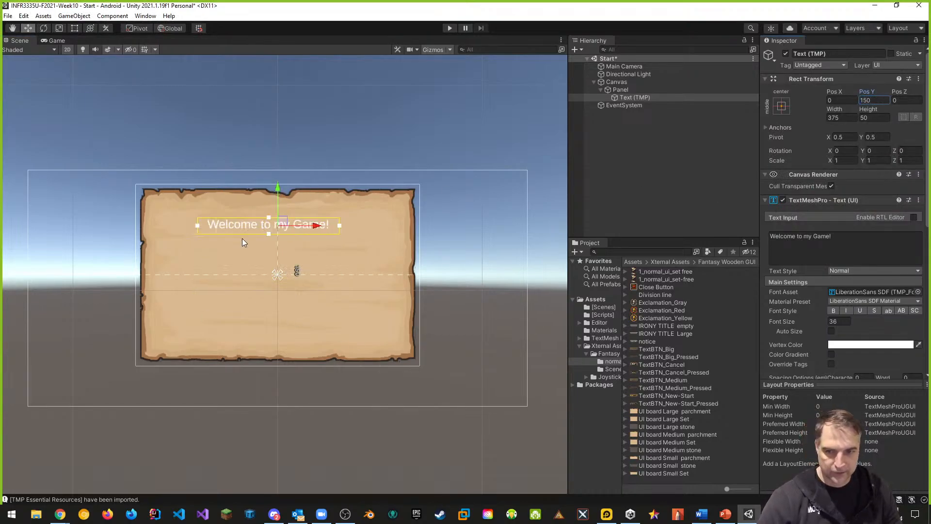
Rename the text object to Welcome Label
left_click(832, 54)
type("Welcome ")
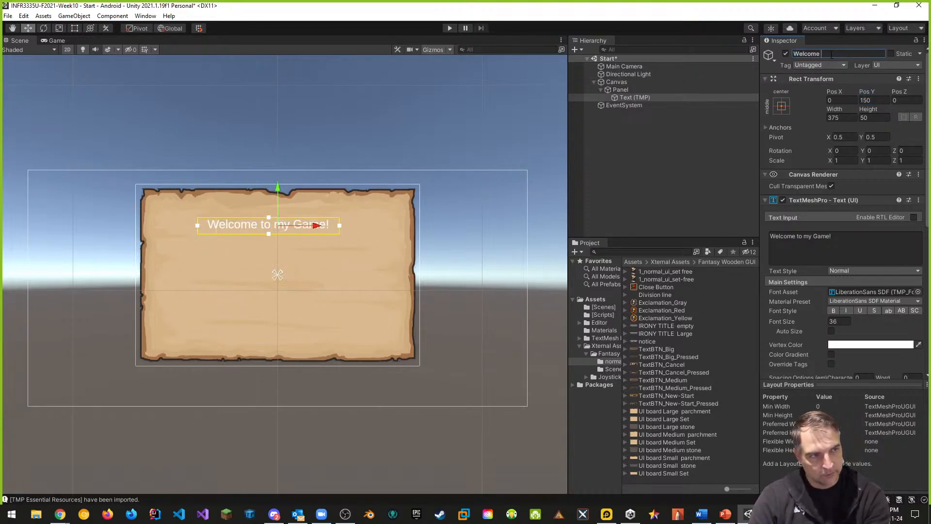
type("Label")
key("Return")
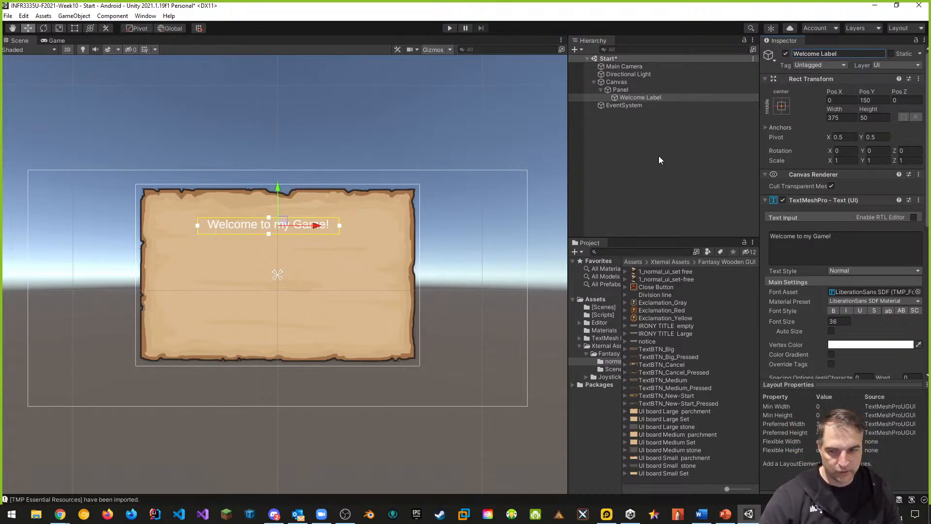
Add a TextMeshPro button as a child of the panel and name it StartButton
right_click(622, 91)
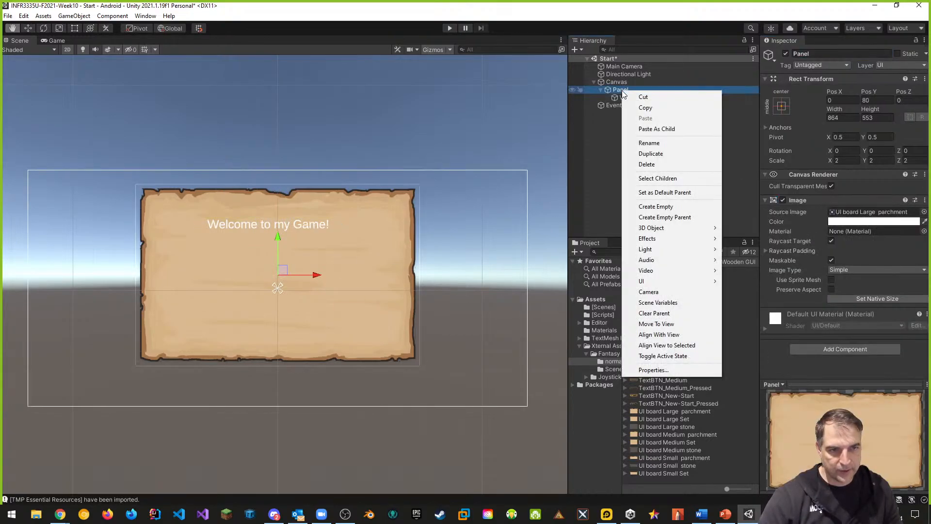
mouse_move(696, 281)
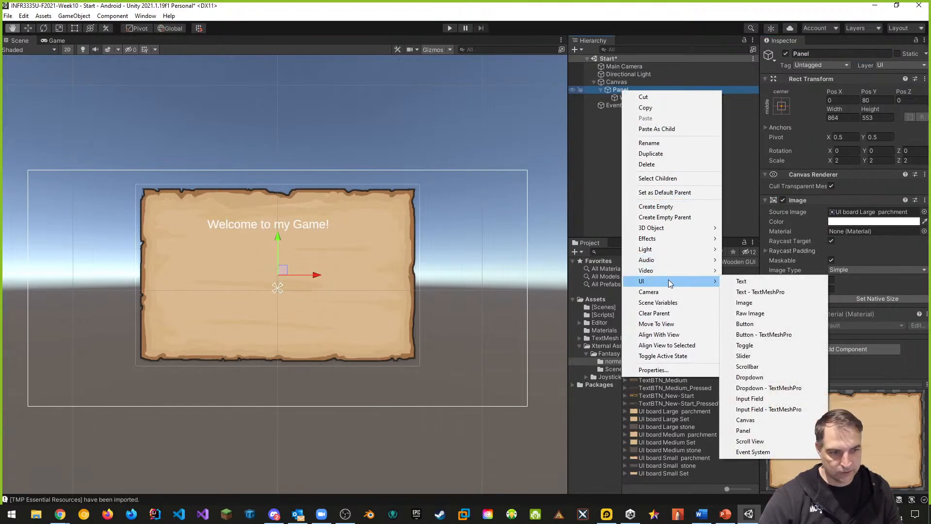
left_click(768, 334)
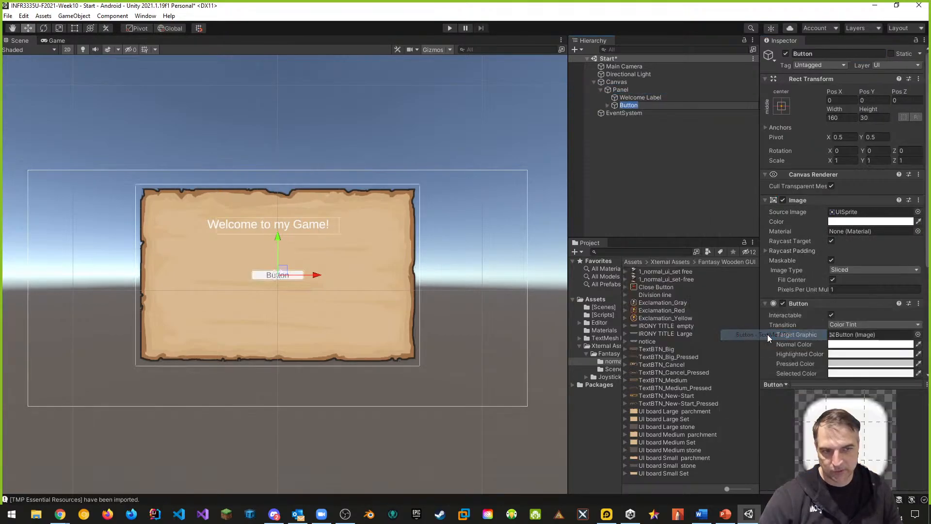
left_click(813, 54)
type("St")
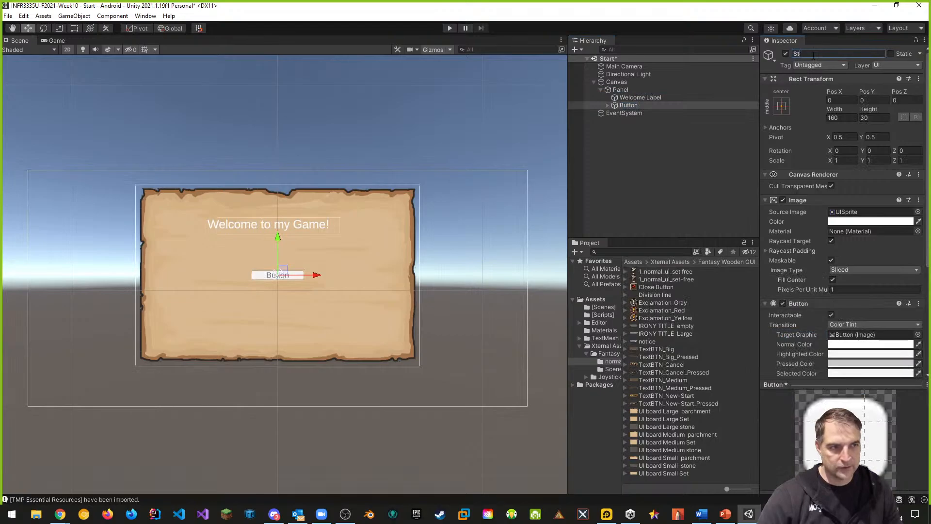
type("artButton")
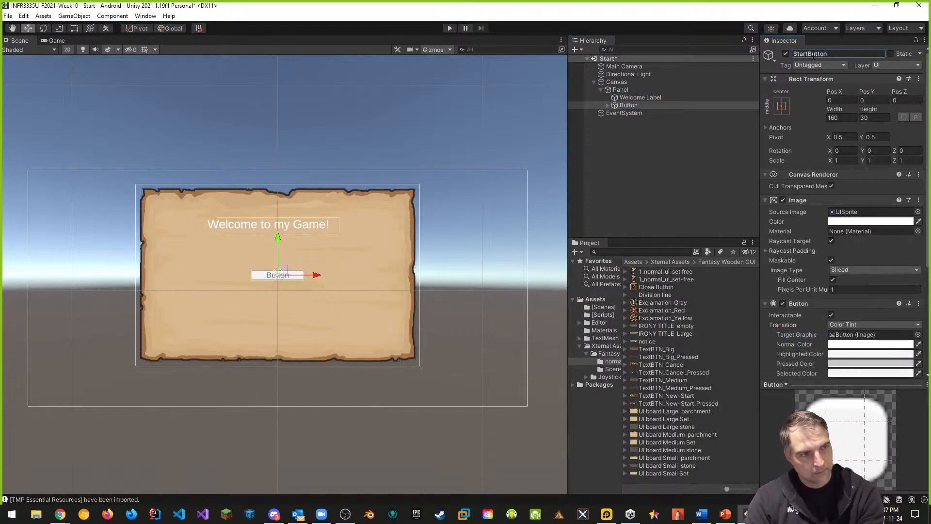
key("Return")
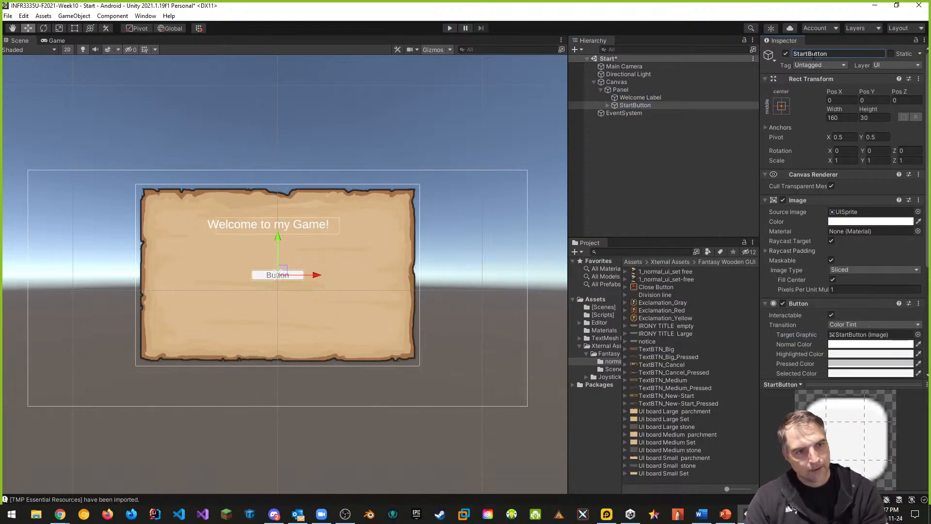
Rename the button's text child to StartButton Label
left_click(607, 105)
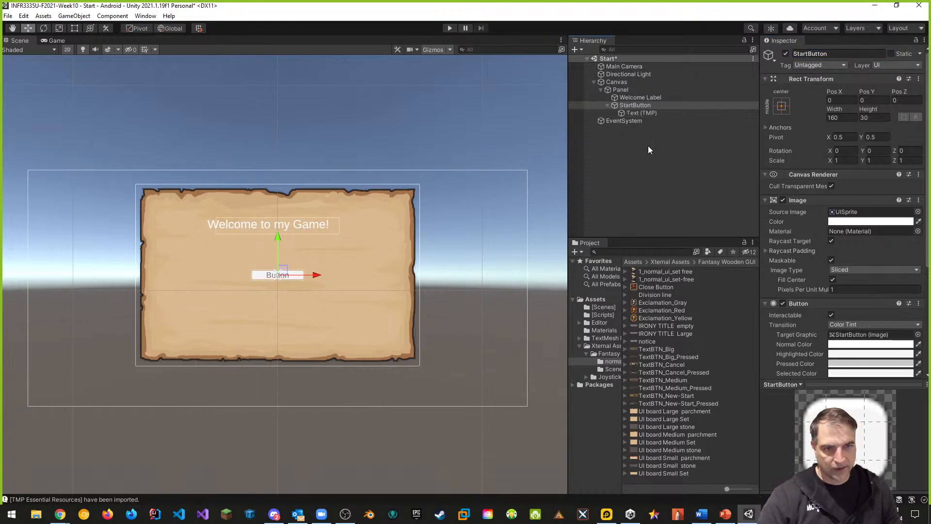
left_click(648, 112)
left_click(839, 53)
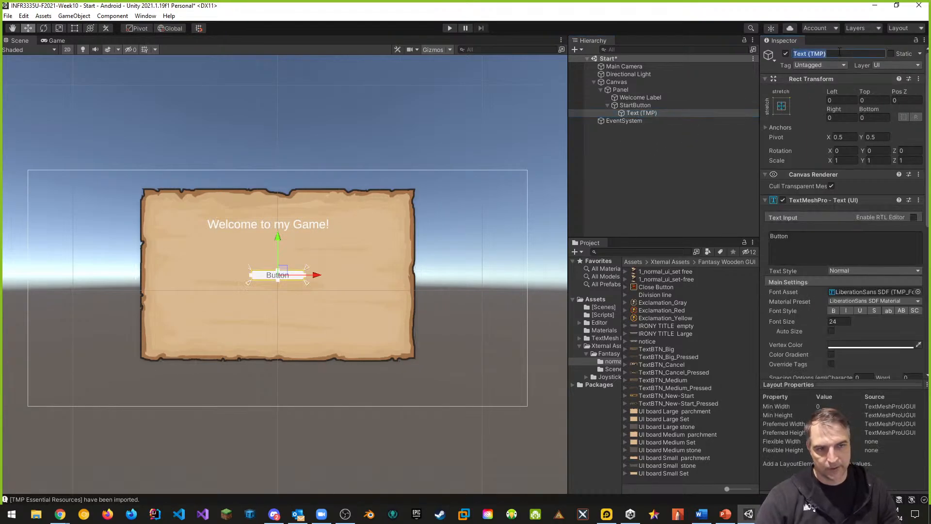
type("StartButton Label")
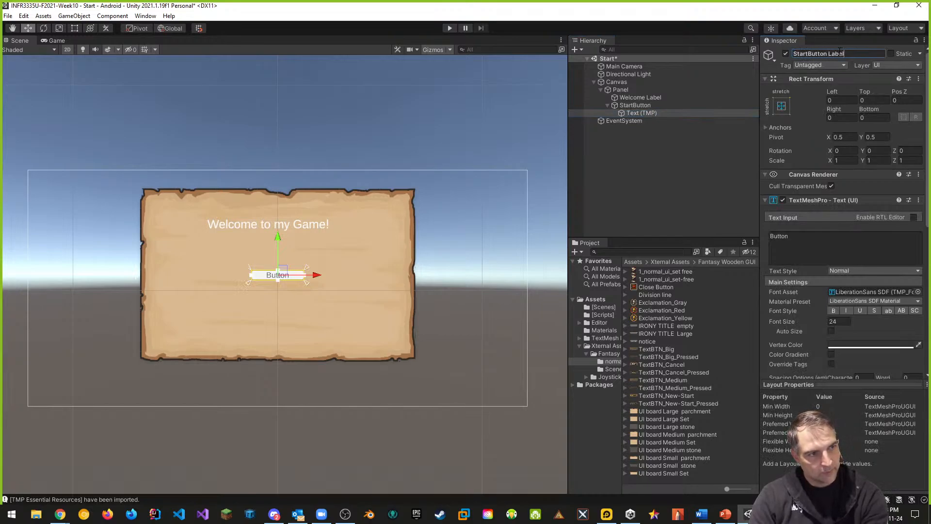
key("Return")
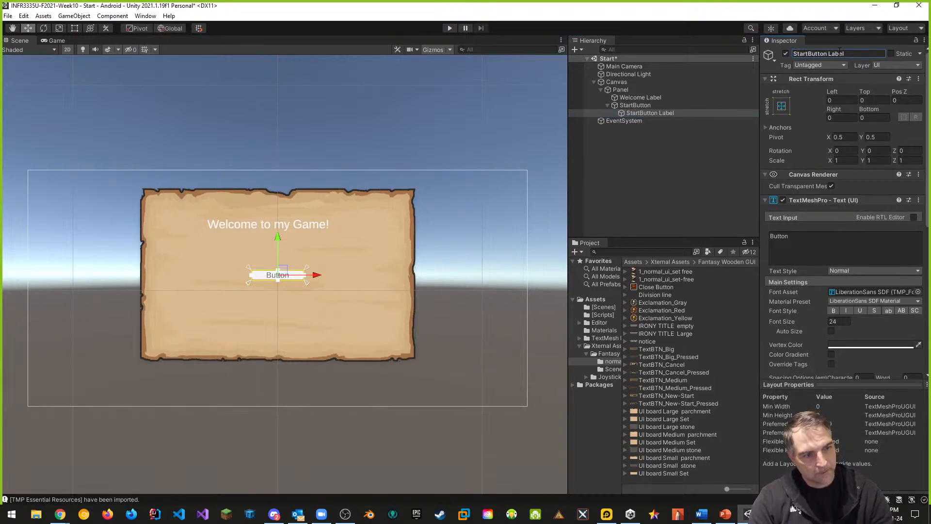
Set the button label's text to Start
double_click(786, 237)
type("Start")
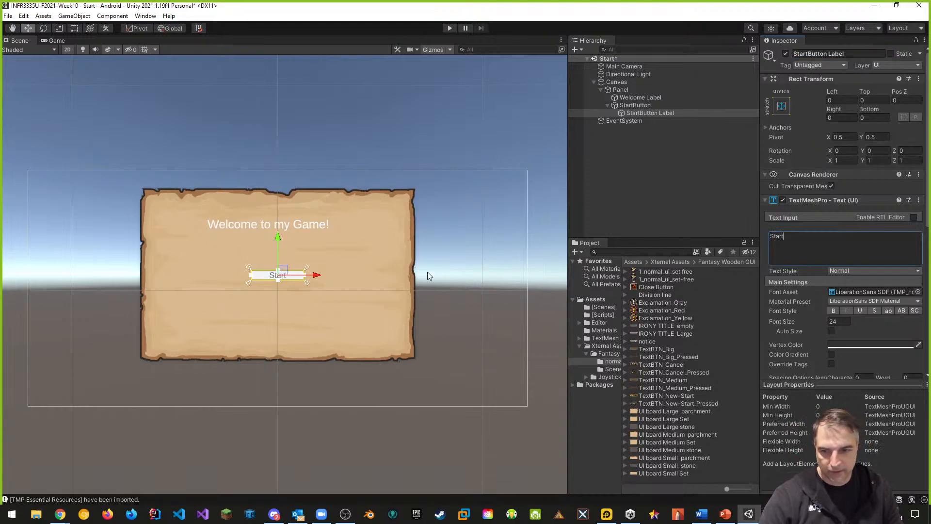
left_click(361, 290)
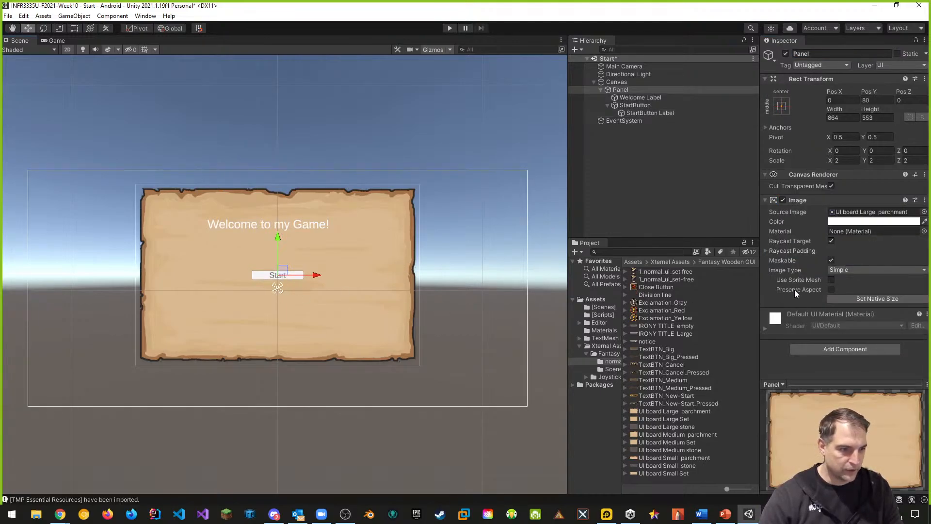
Set the StartButton's transition to Sprite Swap
left_click(660, 106)
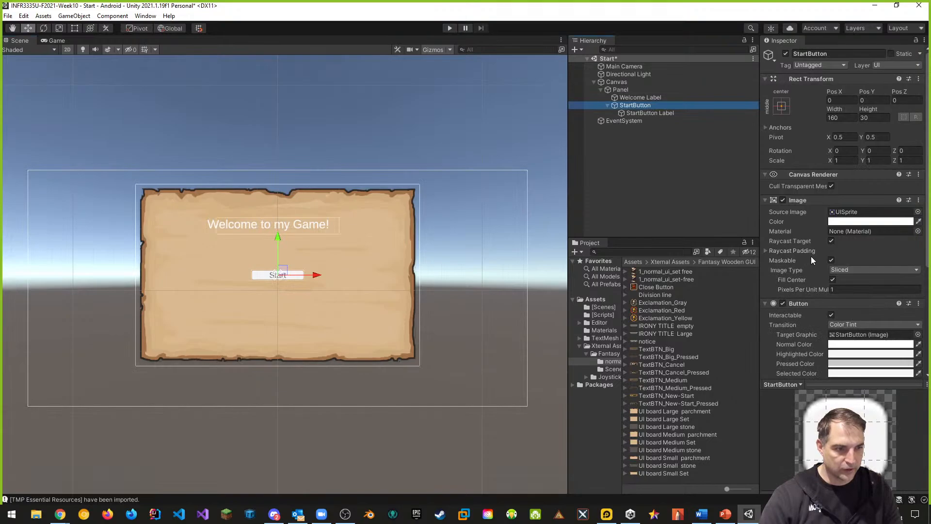
scroll(814, 257, "down", 5)
scroll(820, 216, "up", 3)
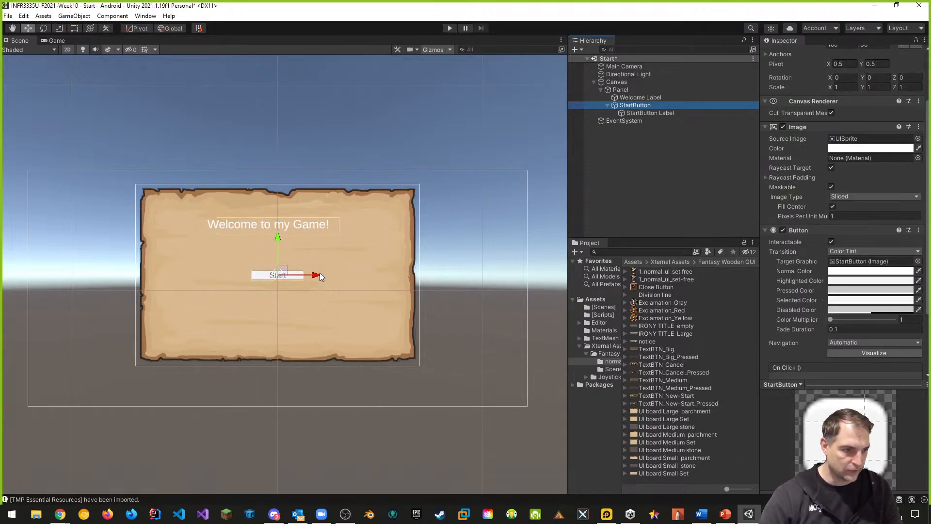
left_click(857, 252)
left_click(870, 283)
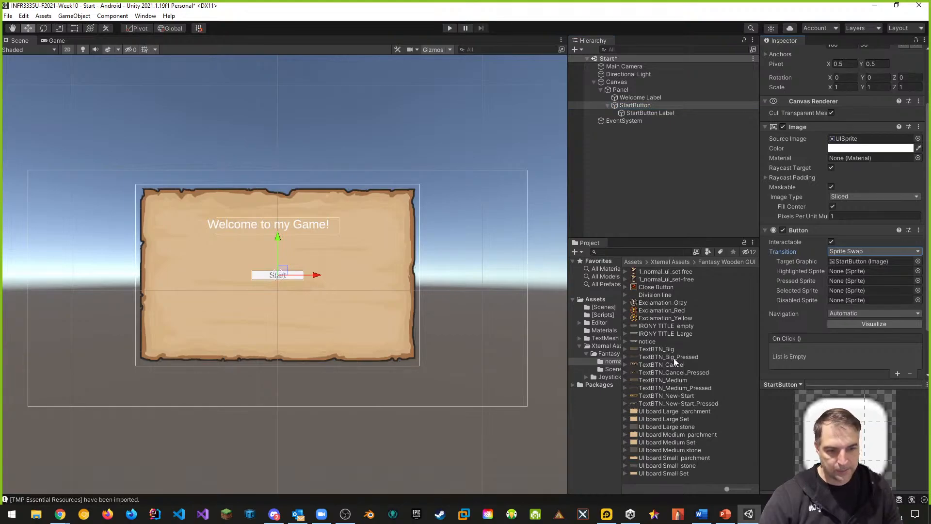
Assign TextBTN_Big as the button's source image at native size, and TextBTN_Big_Pressed as highlighted and pressed sprites
left_click_drag(656, 348, 853, 141)
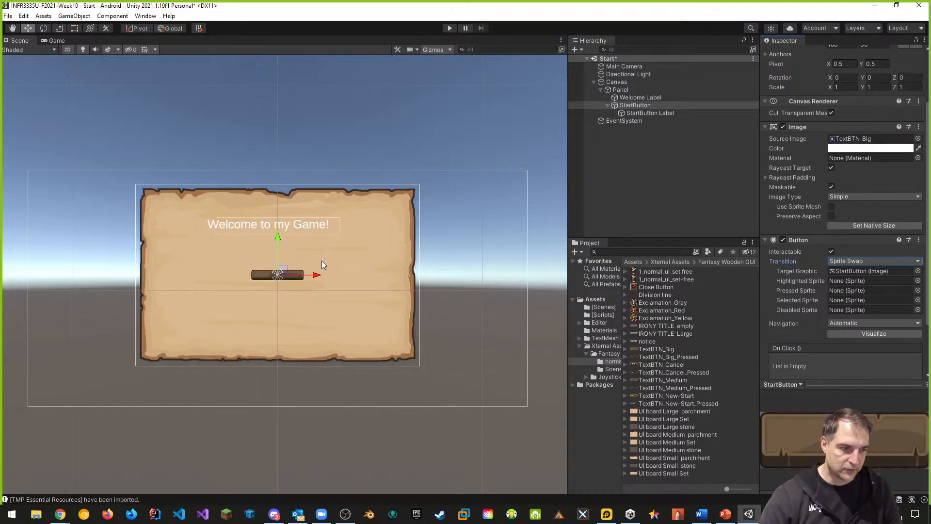
left_click(874, 225)
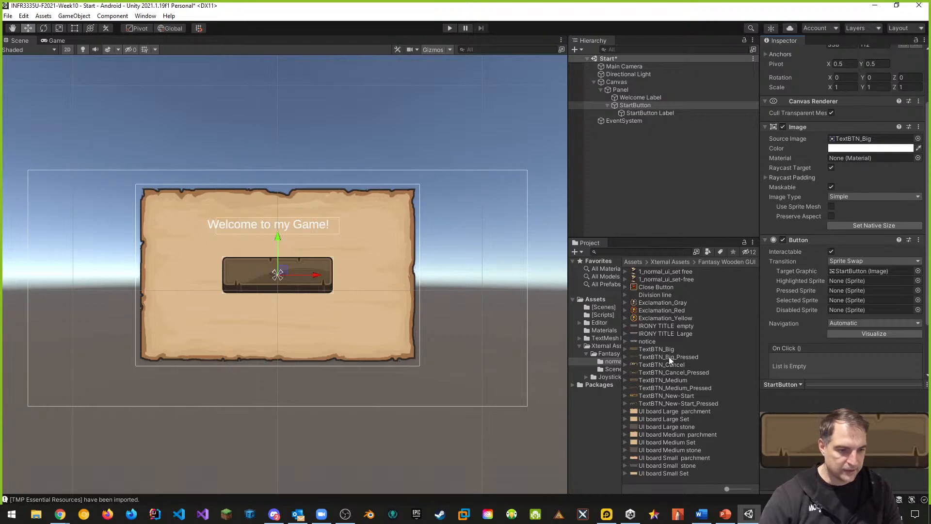
left_click_drag(674, 357, 844, 282)
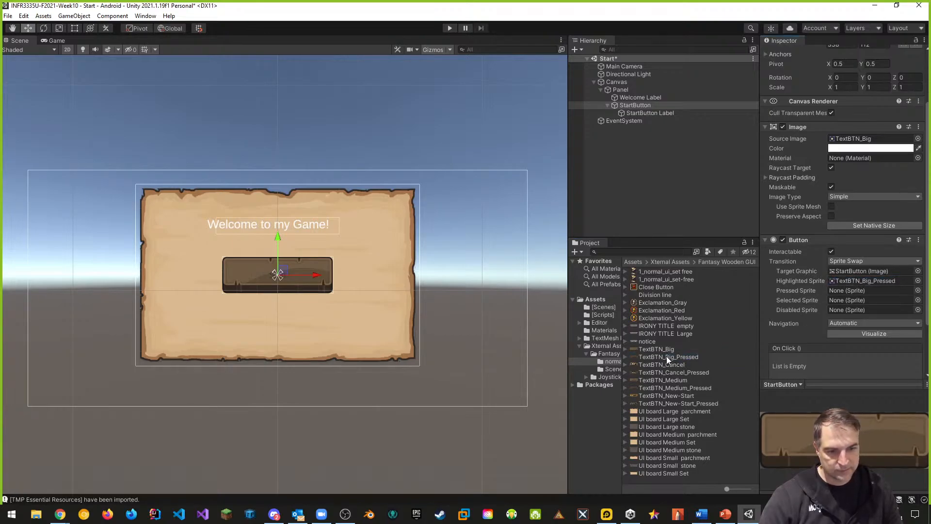
left_click_drag(666, 357, 838, 289)
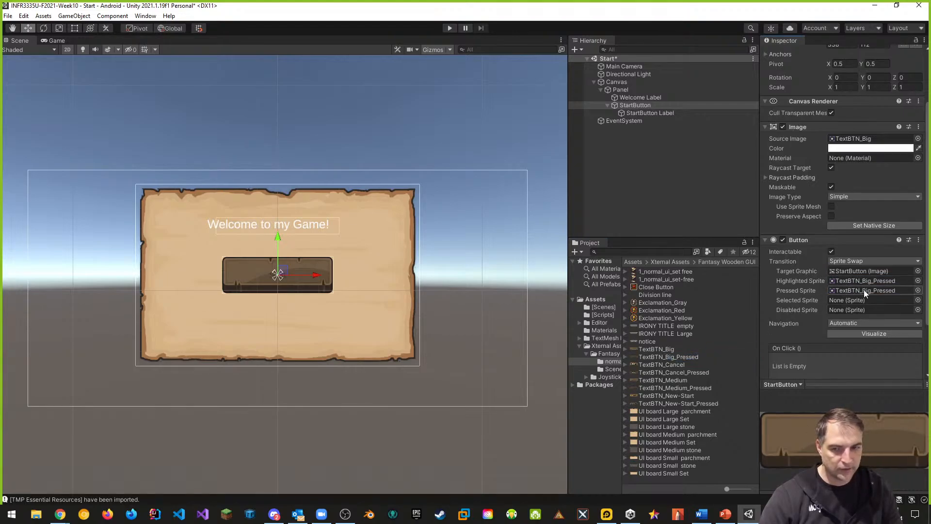
Set the Start label's vertex color to white (FFFFFF) and enable Auto Size
left_click(644, 112)
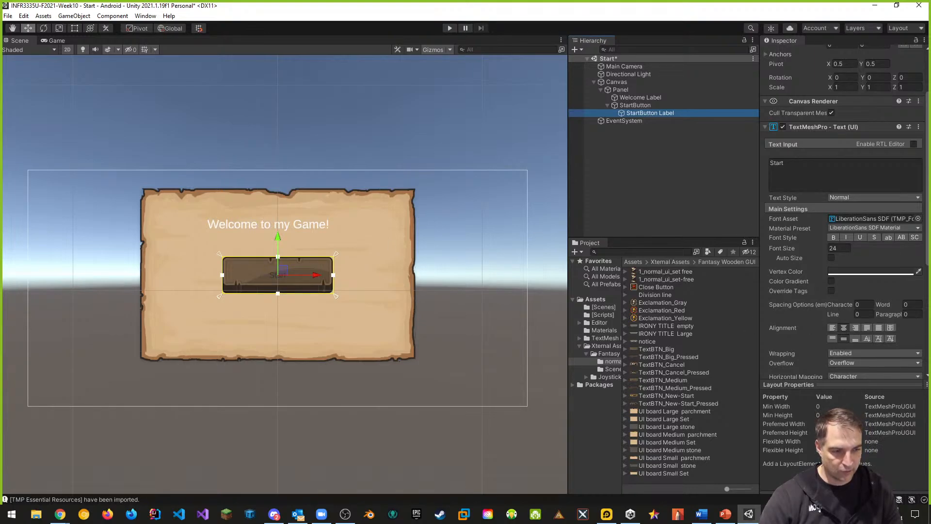
left_click(852, 271)
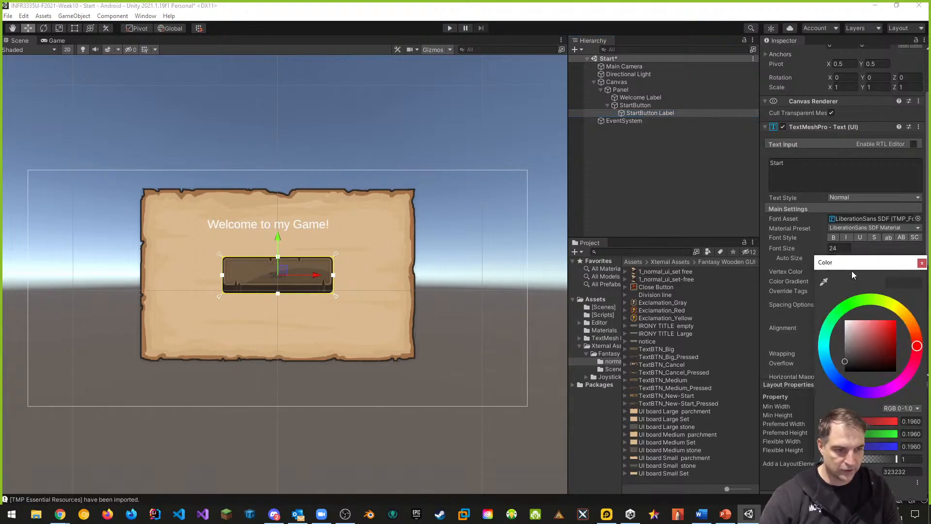
left_click_drag(853, 326, 844, 319)
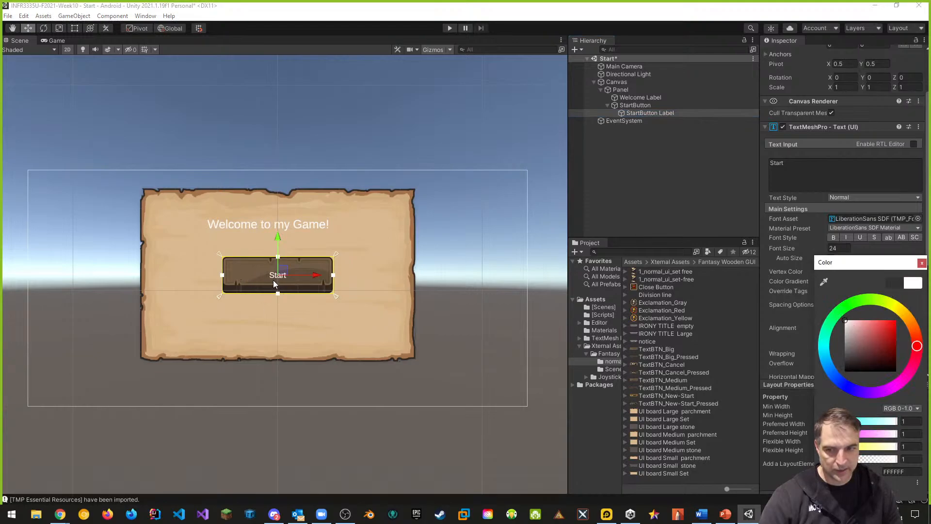
left_click(921, 263)
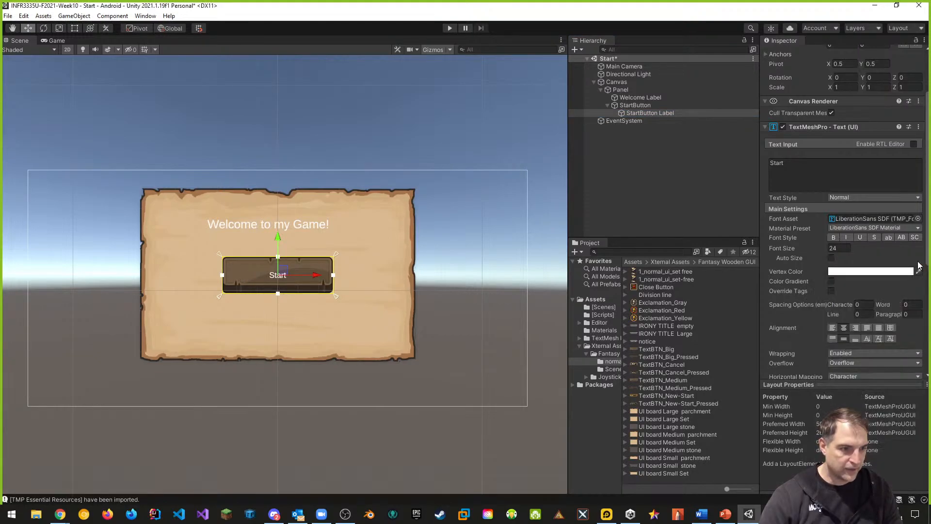
left_click(831, 258)
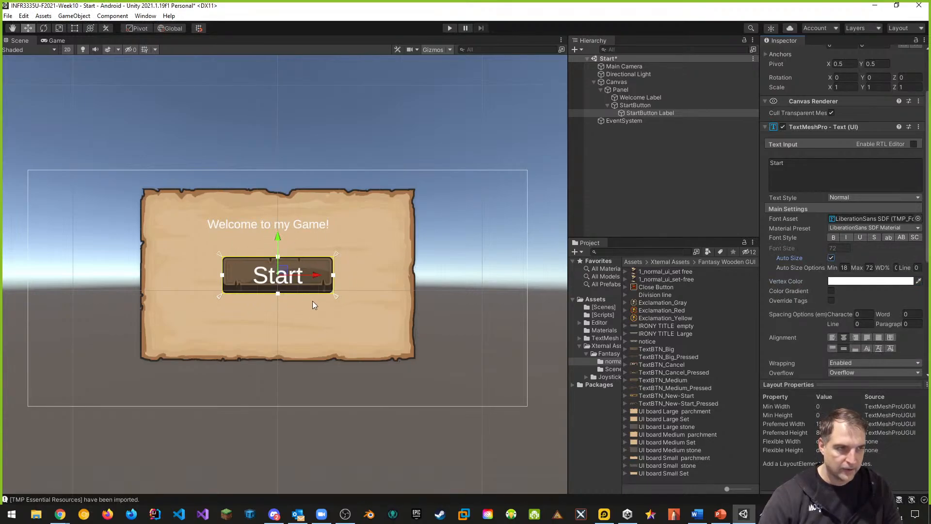
Scale the StartButton to 0.5 on X, Y and Z
left_click(644, 105)
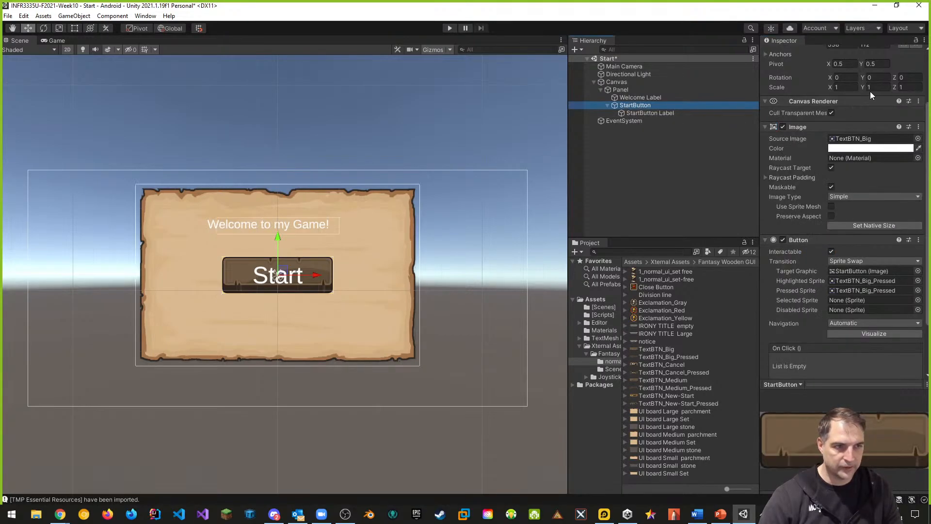
left_click(845, 87)
type("0.5")
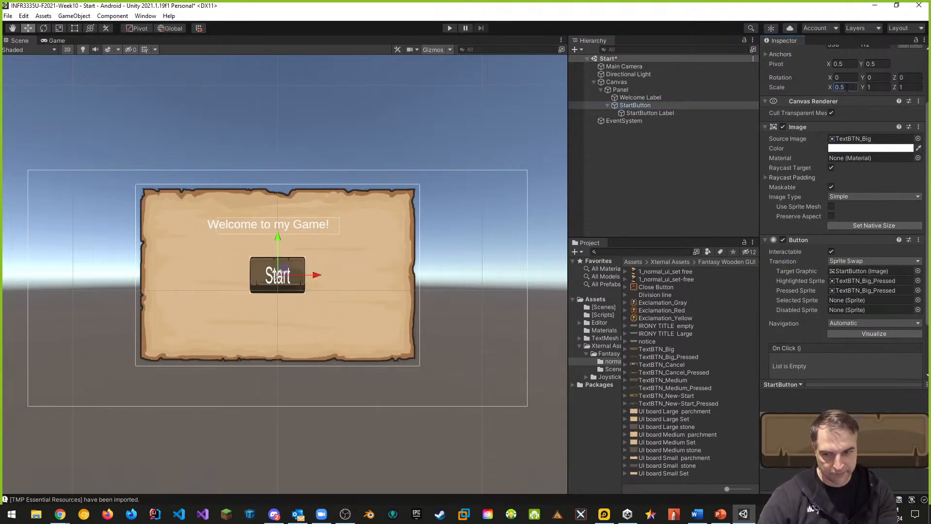
left_click(873, 87)
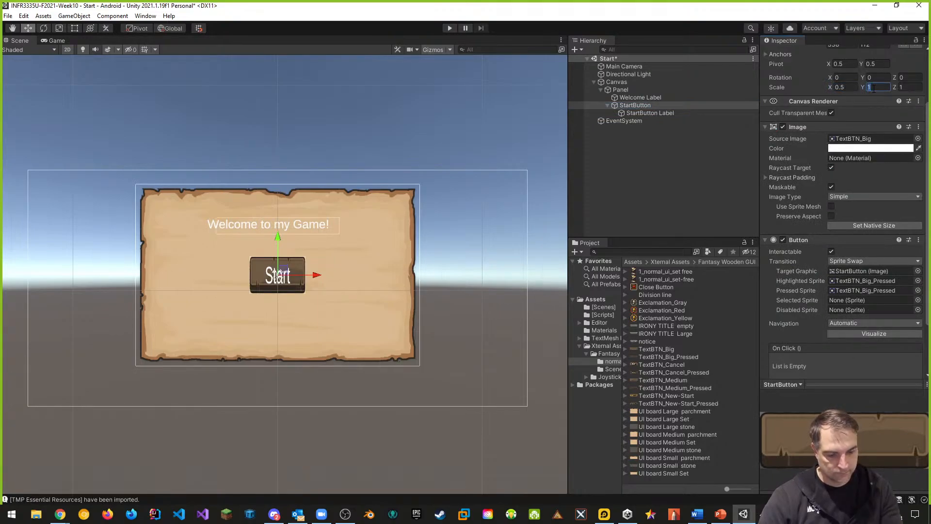
type("0.5")
left_click(907, 87)
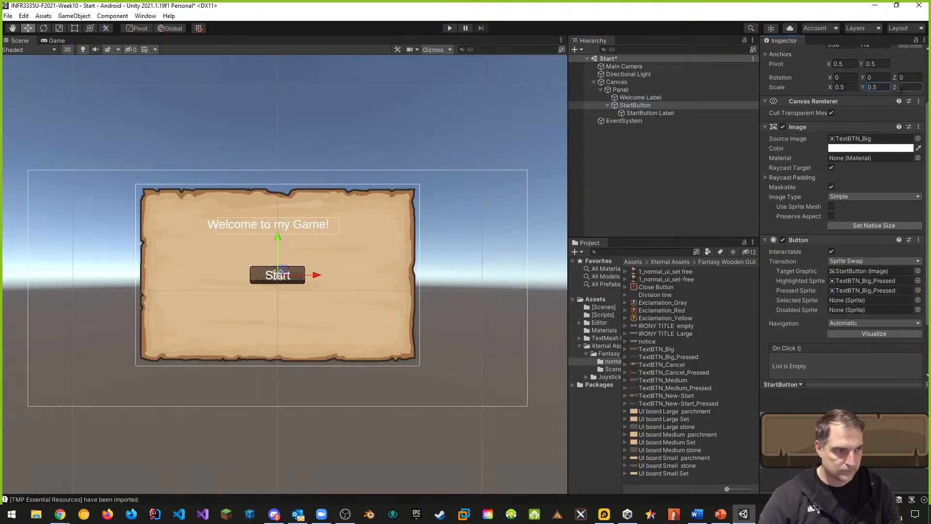
type("0.5")
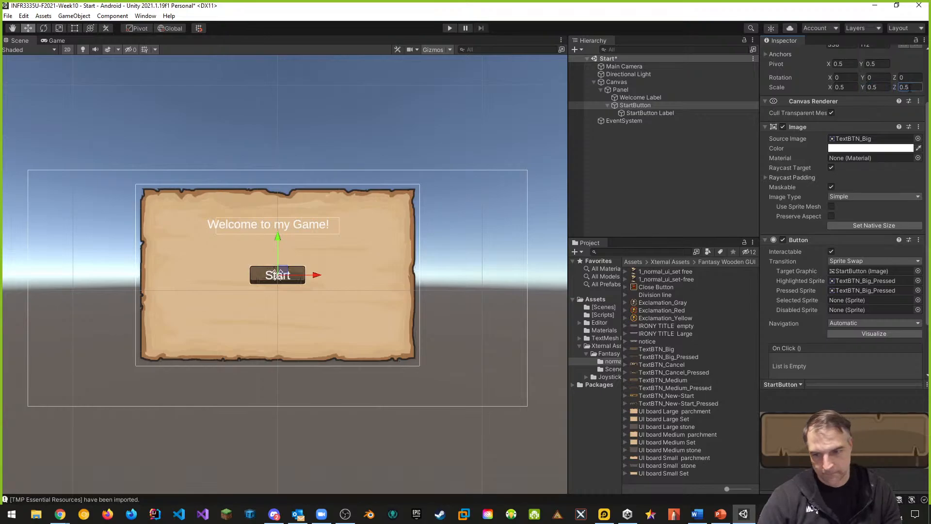
Run the scene in Play mode to preview the Start menu, then stop playback
scroll(310, 342, "up", 3)
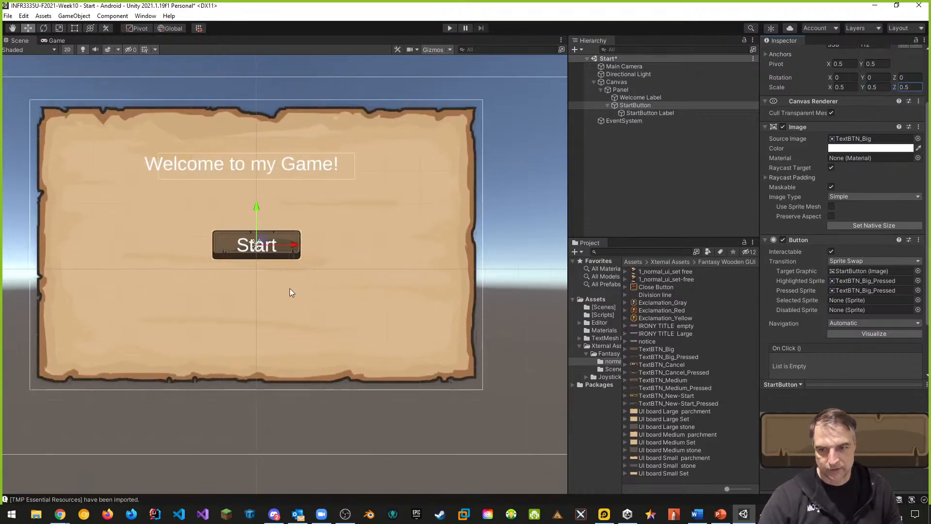
left_click(636, 113)
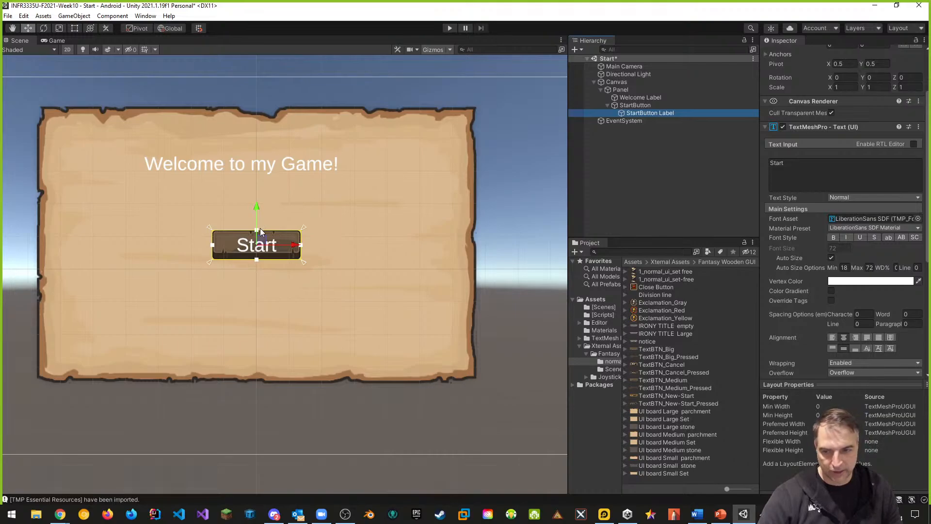
left_click(449, 29)
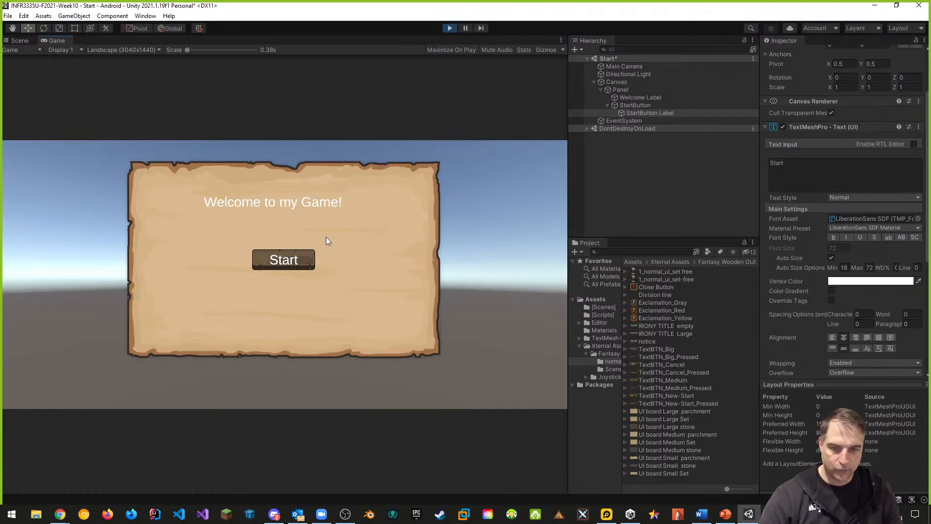
left_click(449, 28)
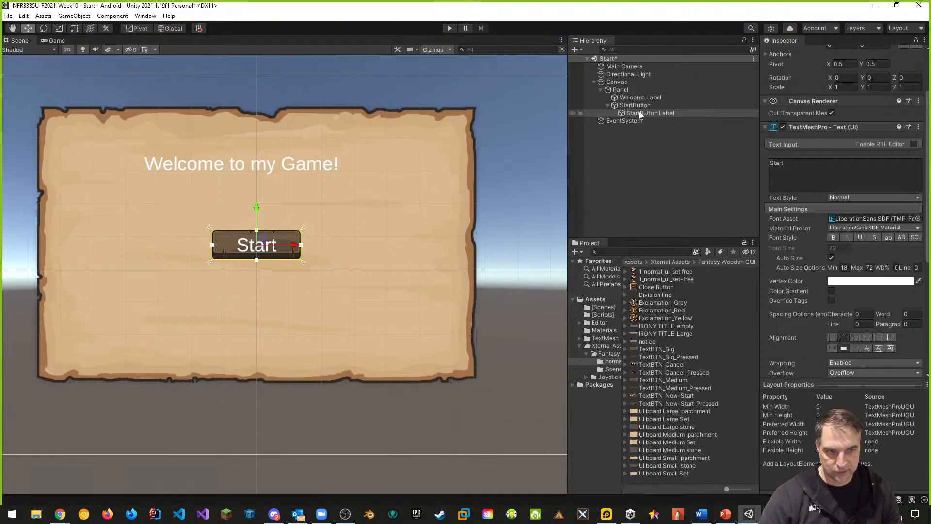
Anchor the StartButton Label to middle-center and shrink its rect to about 204 by 67 inside the button
scroll(807, 136, "up", 3)
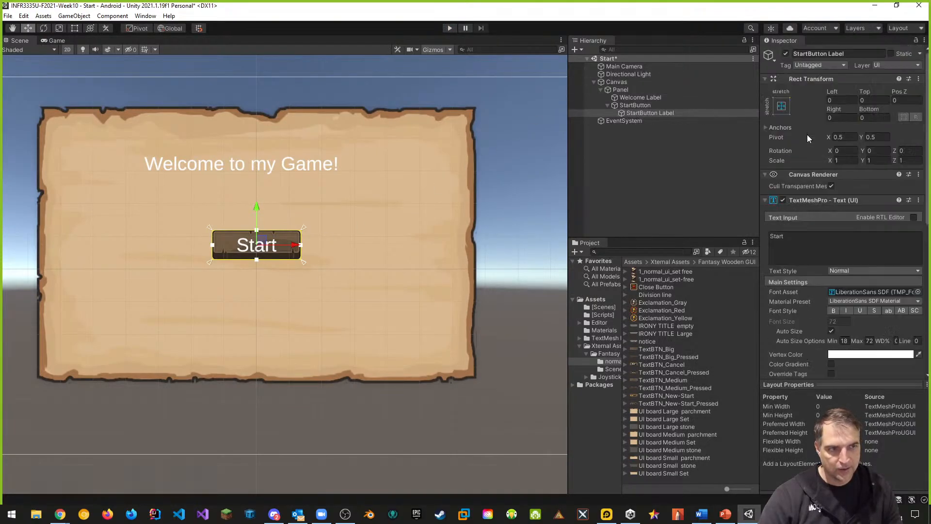
left_click(782, 107)
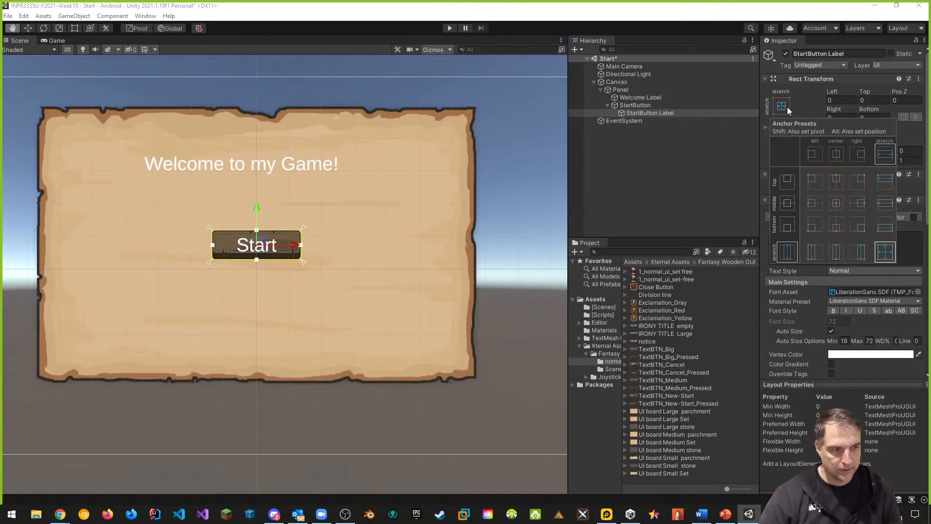
left_click(836, 203)
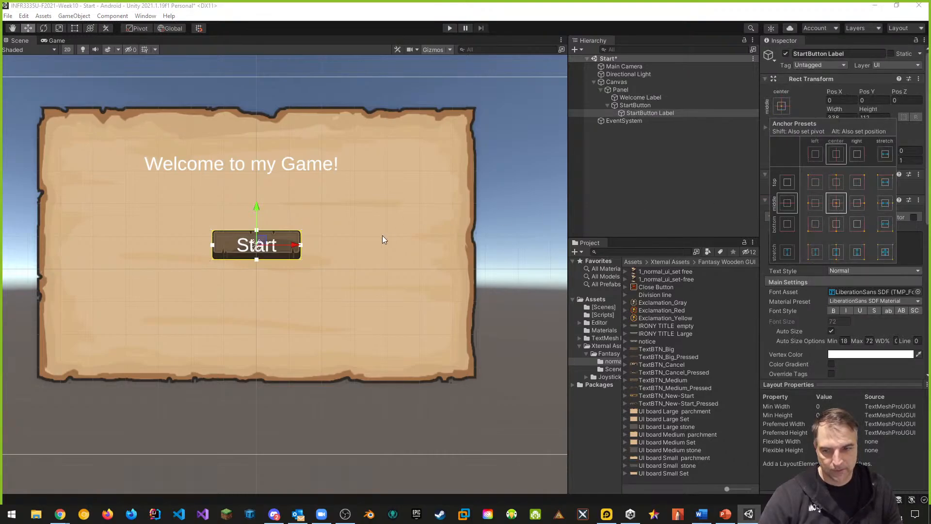
left_click(75, 29)
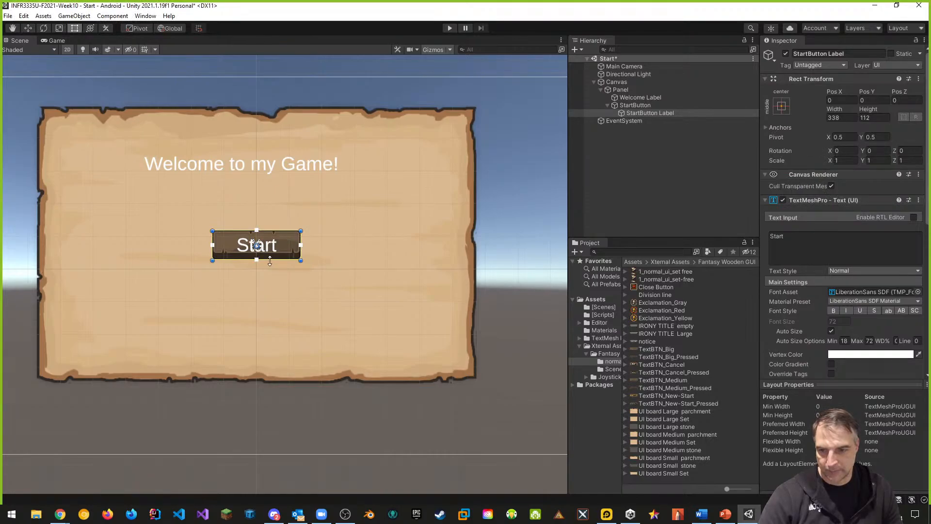
left_click_drag(270, 262, 269, 253, "shift")
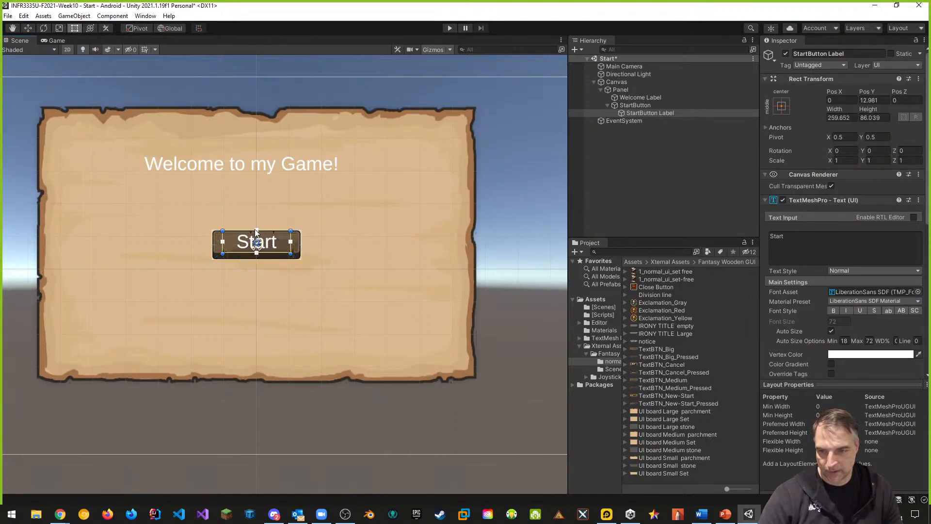
left_click_drag(264, 228, 265, 233, "shift")
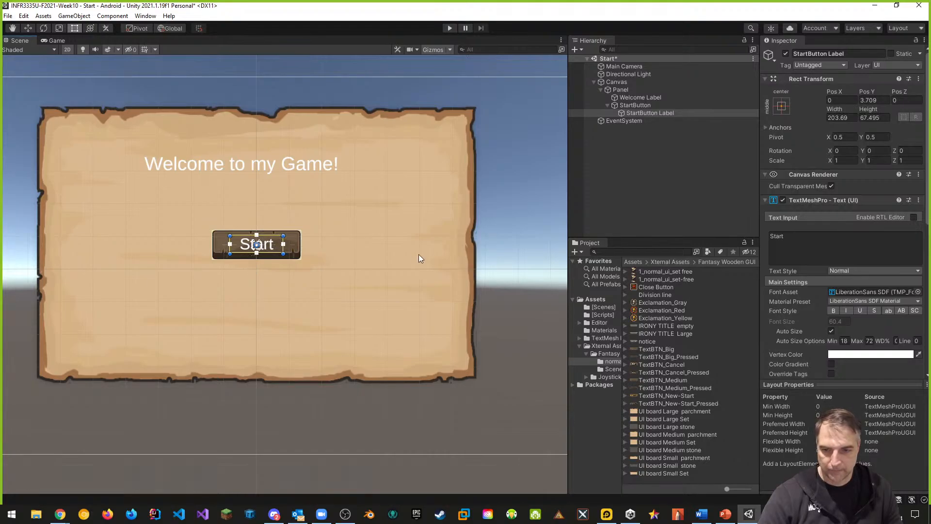
left_click(363, 256)
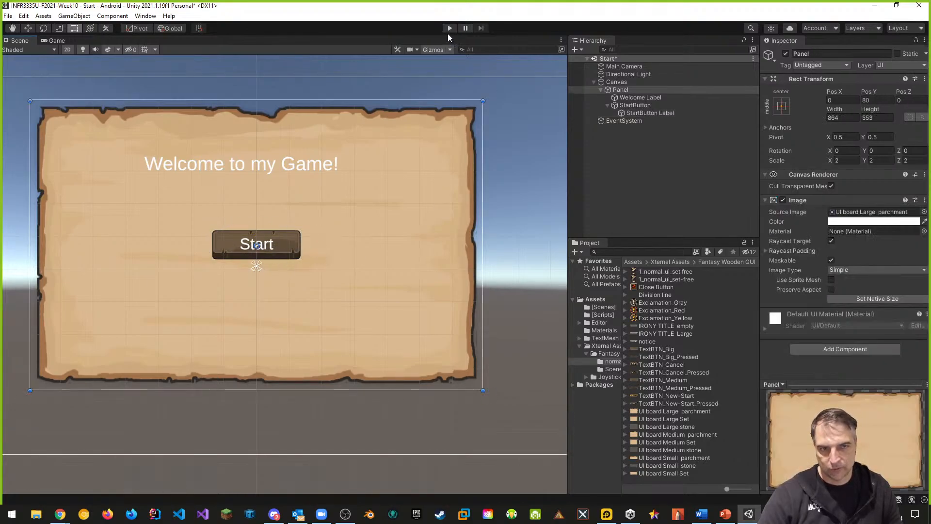
Run the scene in Play mode, test the Start button, and stop playback
left_click(632, 105)
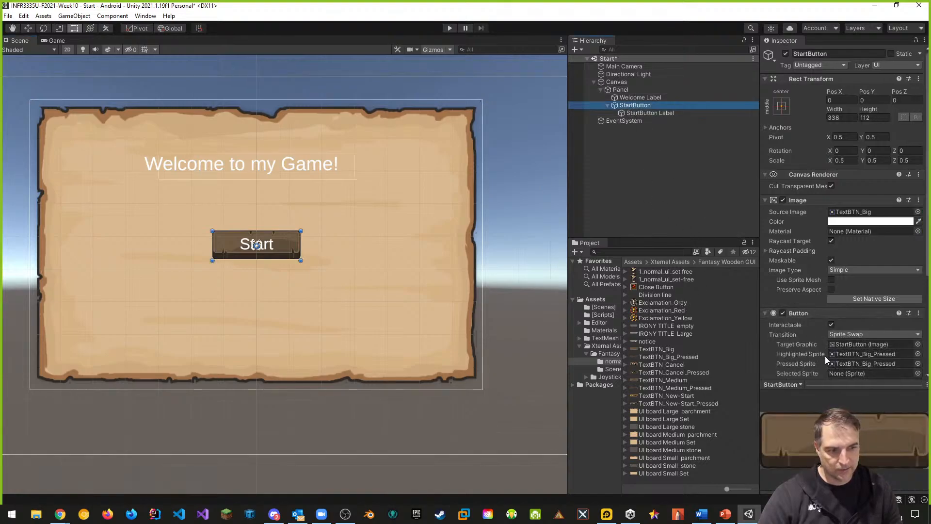
left_click(450, 29)
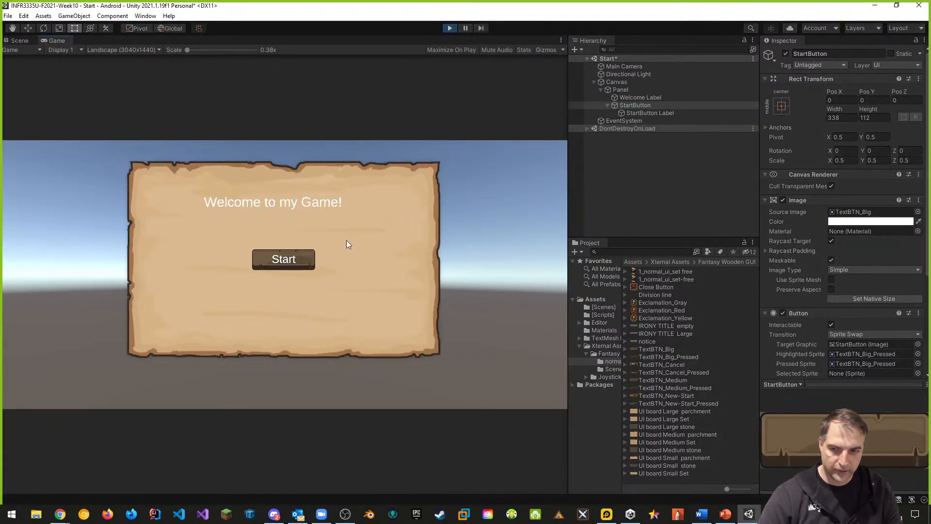
left_click(307, 259)
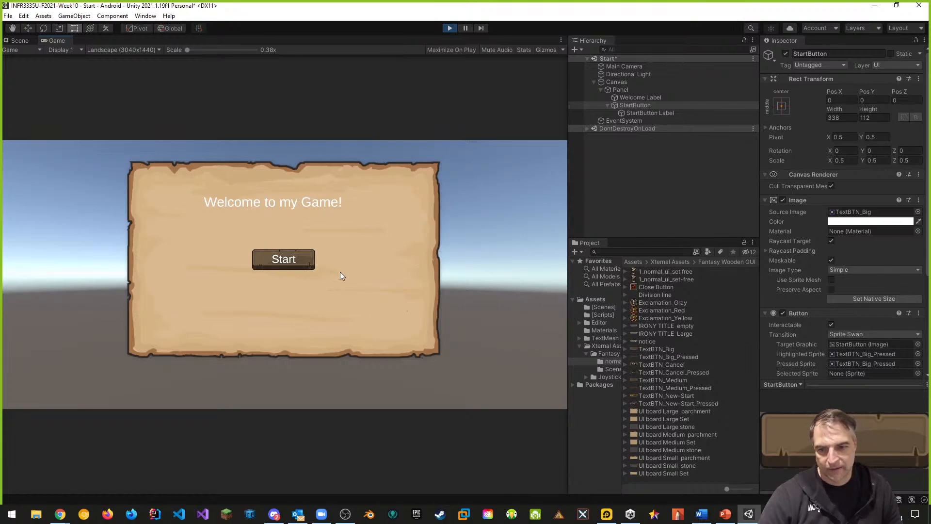
left_click(455, 27)
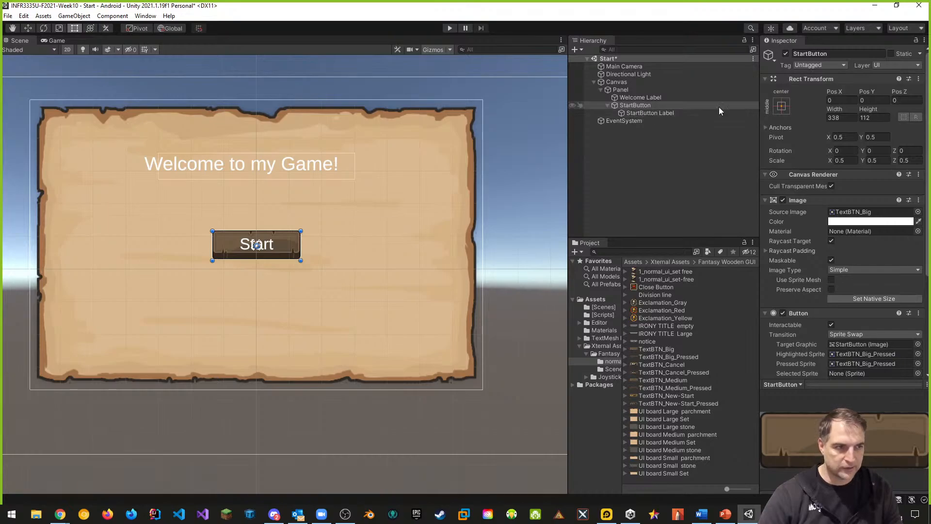
Move the StartButton down to Pos Y -80 and save the scene
left_click(875, 118)
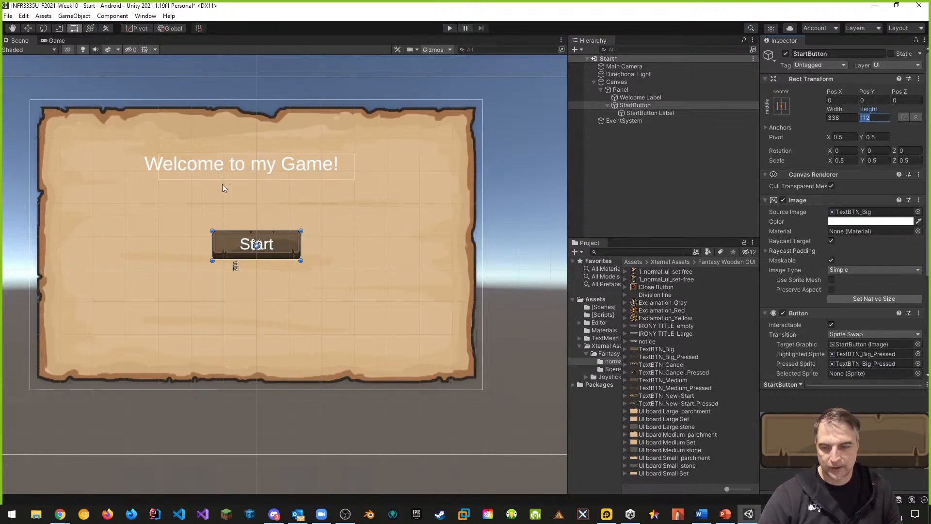
left_click(32, 28)
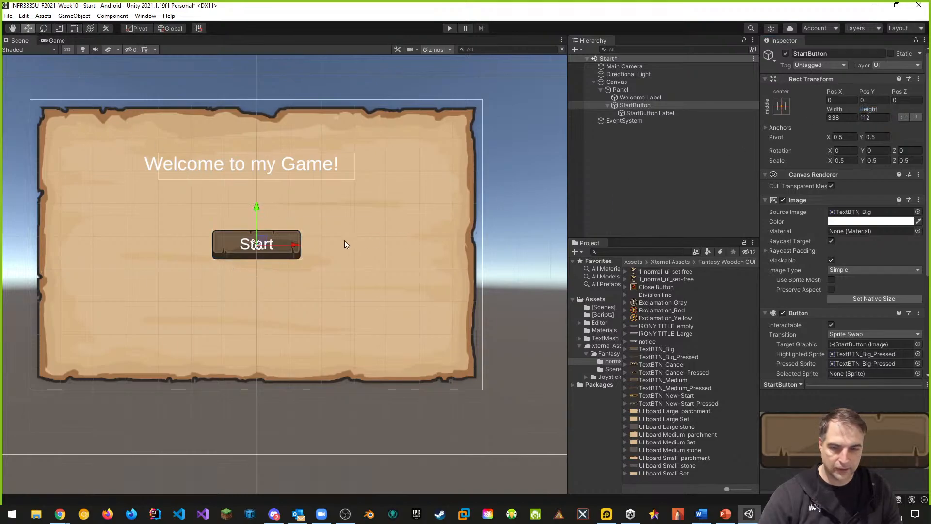
left_click_drag(258, 207, 247, 251)
left_click(873, 100)
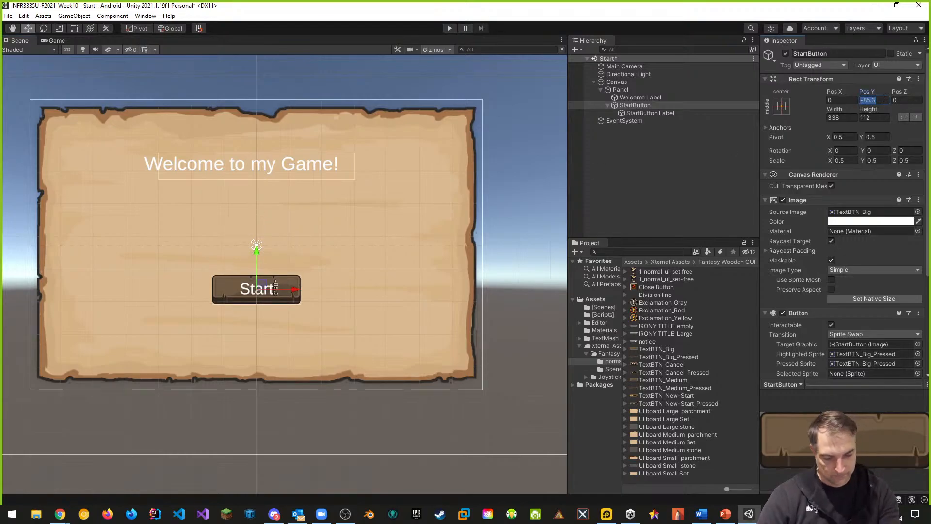
type("-80")
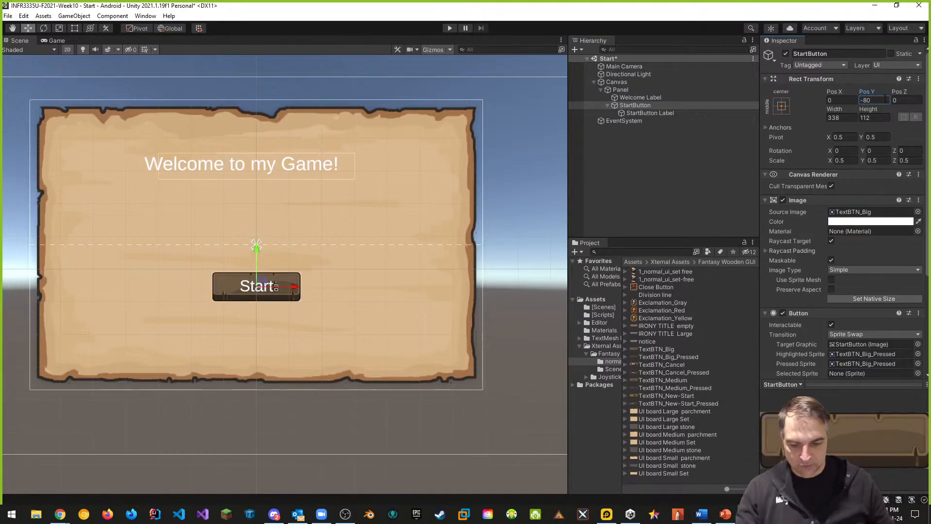
key("ctrl+s")
Create an empty GameObject named GameController in the scene and reset its Transform
scroll(219, 247, "down", 1)
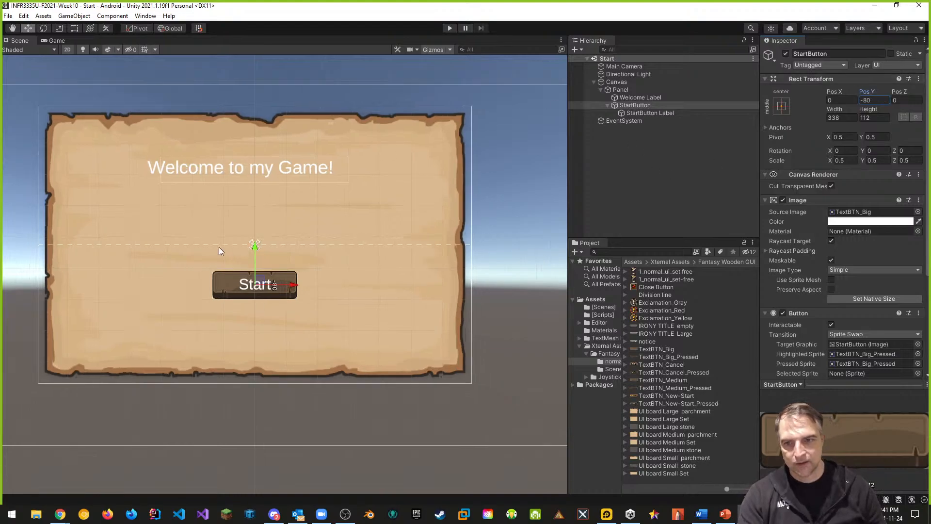
scroll(219, 247, "down", 4)
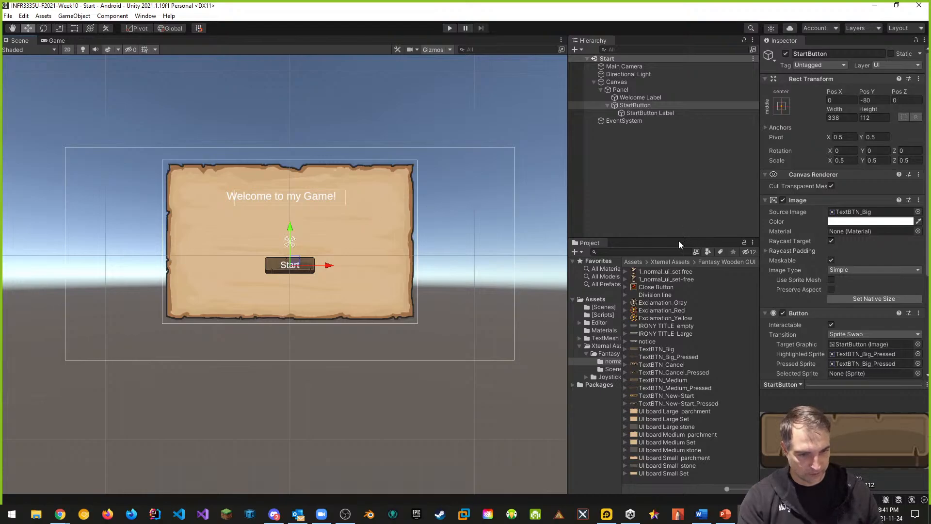
left_click(604, 315)
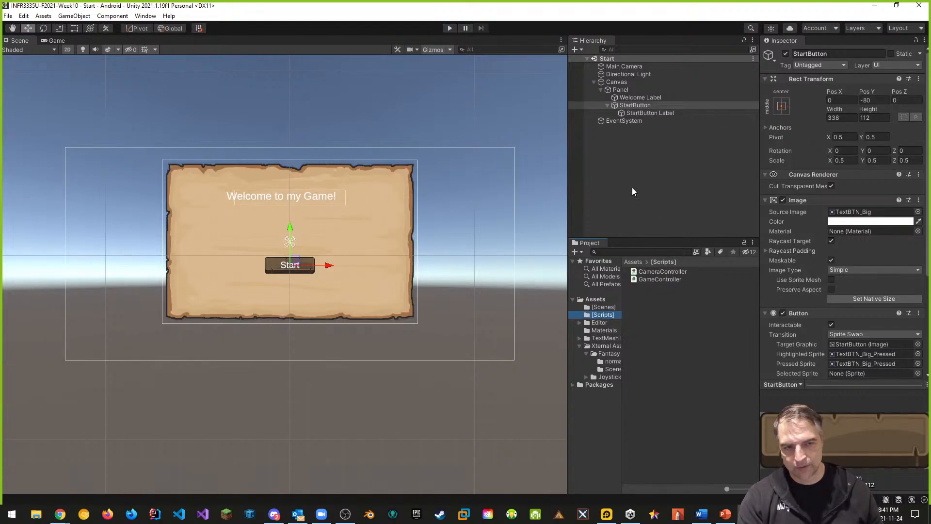
left_click(594, 81)
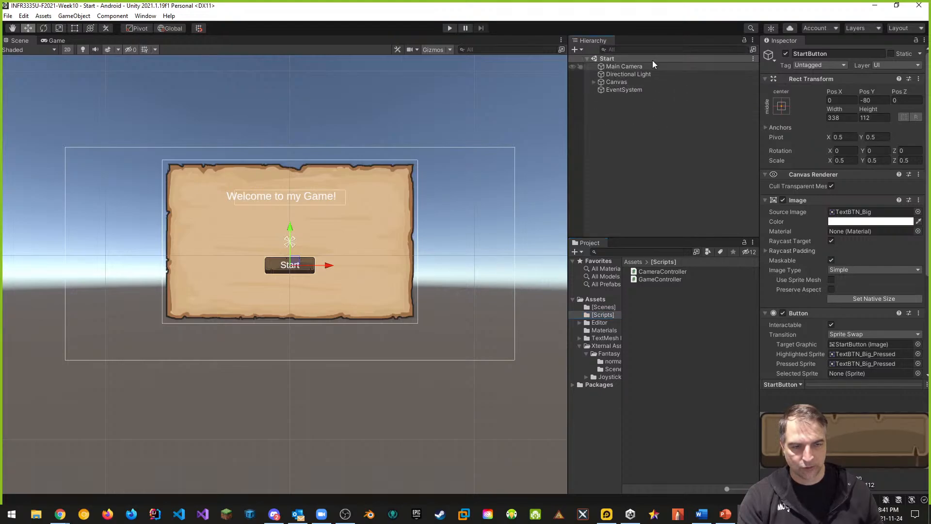
right_click(618, 119)
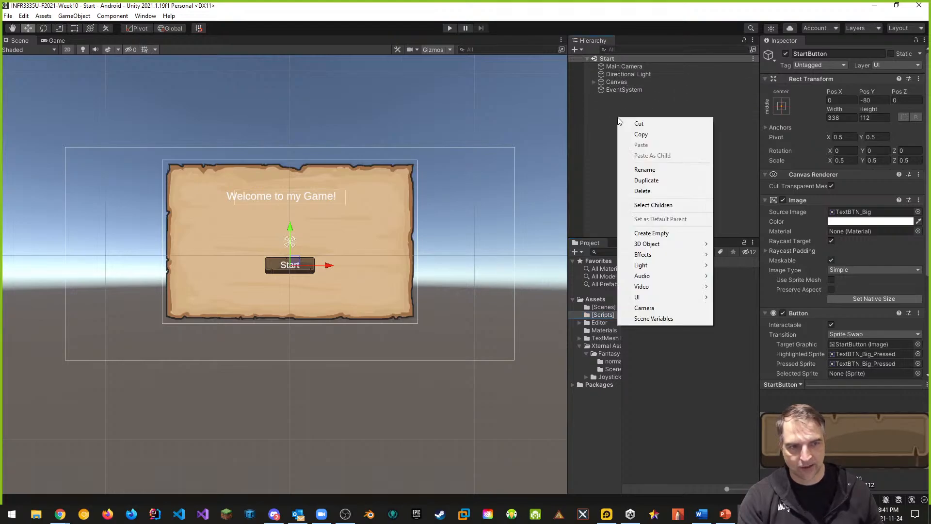
left_click(650, 233)
left_click(829, 53)
double_click(829, 53)
type("GameController")
key("Return")
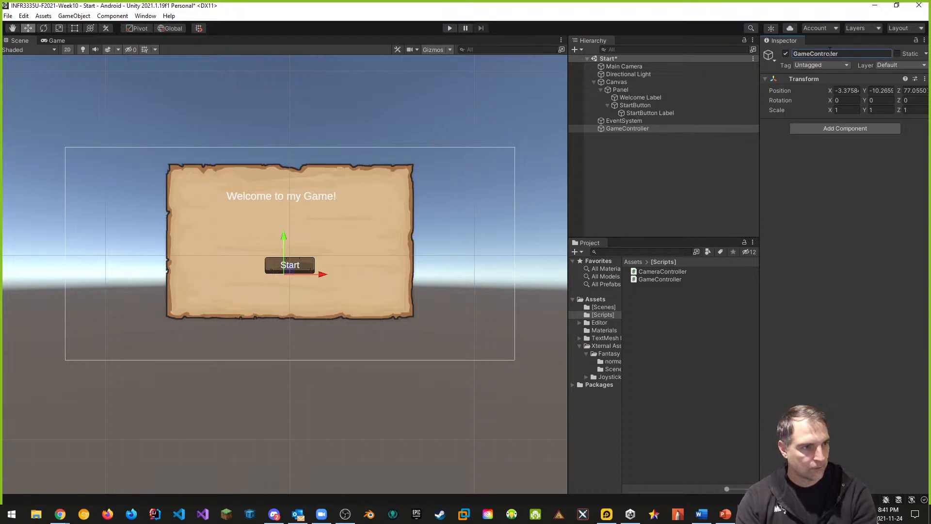
left_click(924, 79)
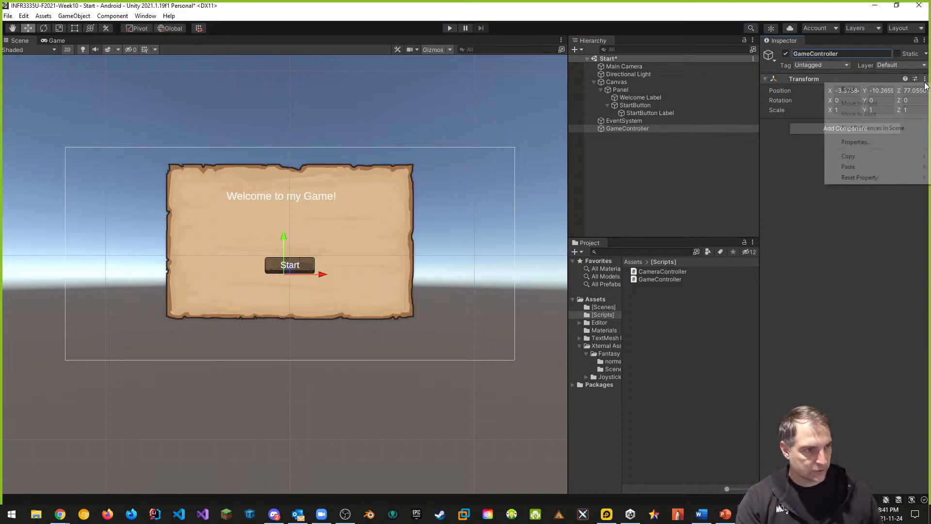
left_click(849, 89)
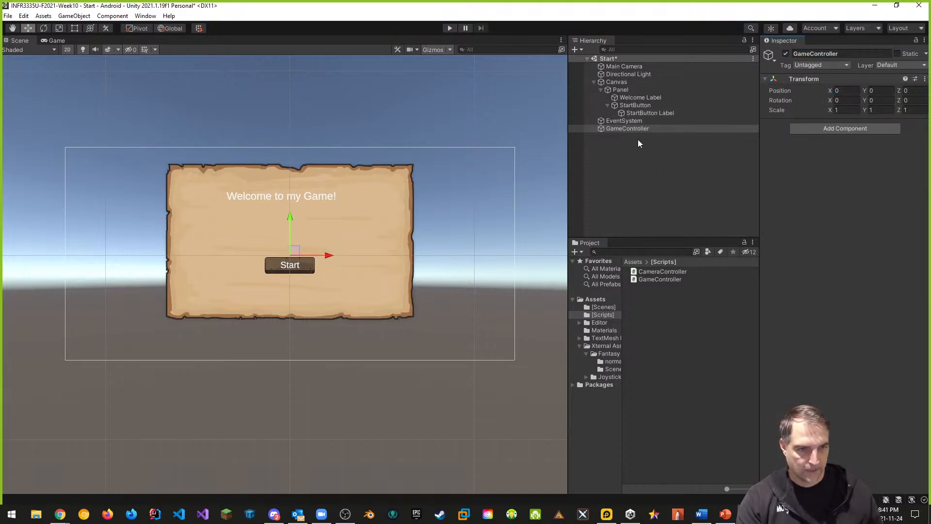
Create a C# script named MenuController in the Scripts folder and attach it to GameController
right_click(637, 306)
mouse_move(669, 66)
left_click(800, 79)
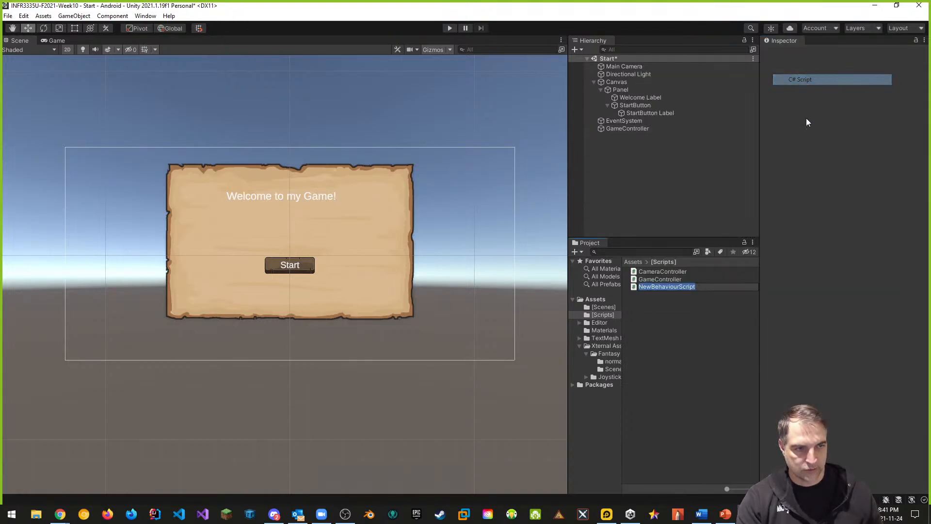
type("Meu")
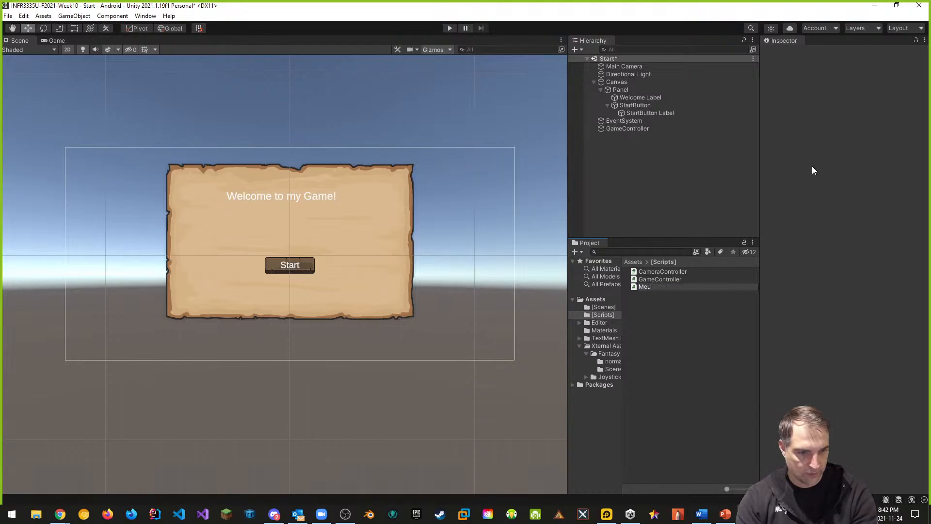
type("uController")
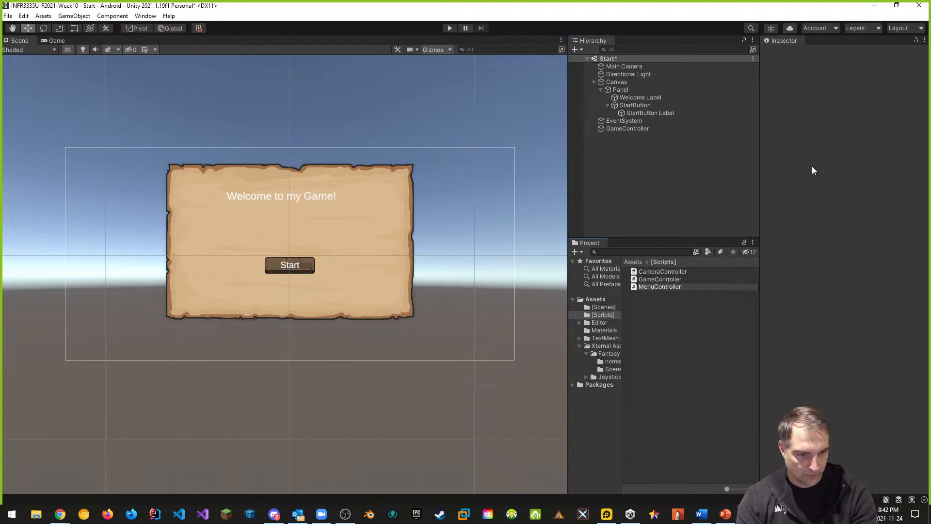
key("Return")
left_click(639, 129)
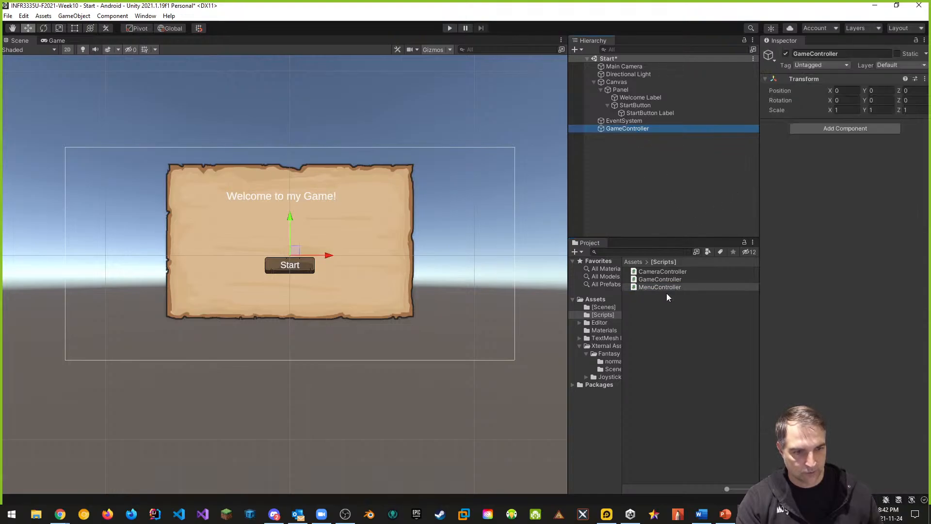
left_click_drag(660, 286, 826, 127)
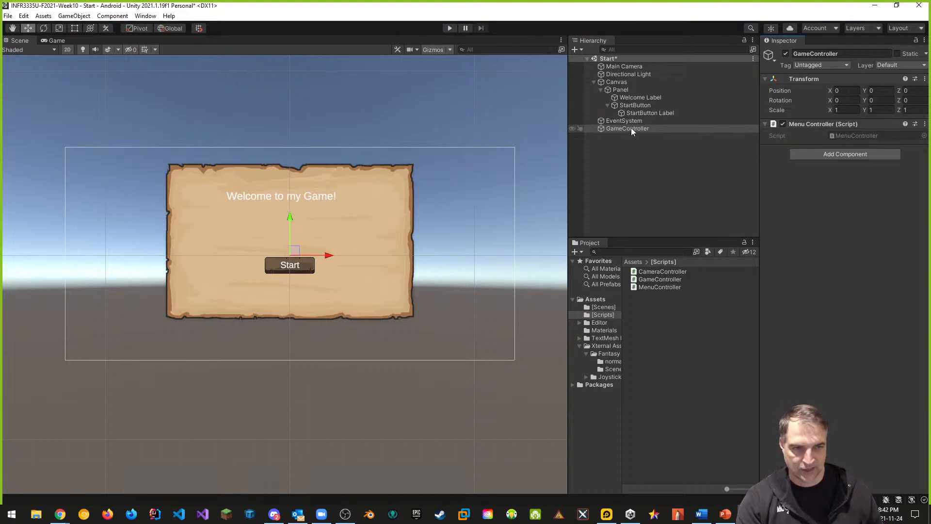
Open MenuController in Visual Studio and delete the default Start and Update methods
double_click(855, 138)
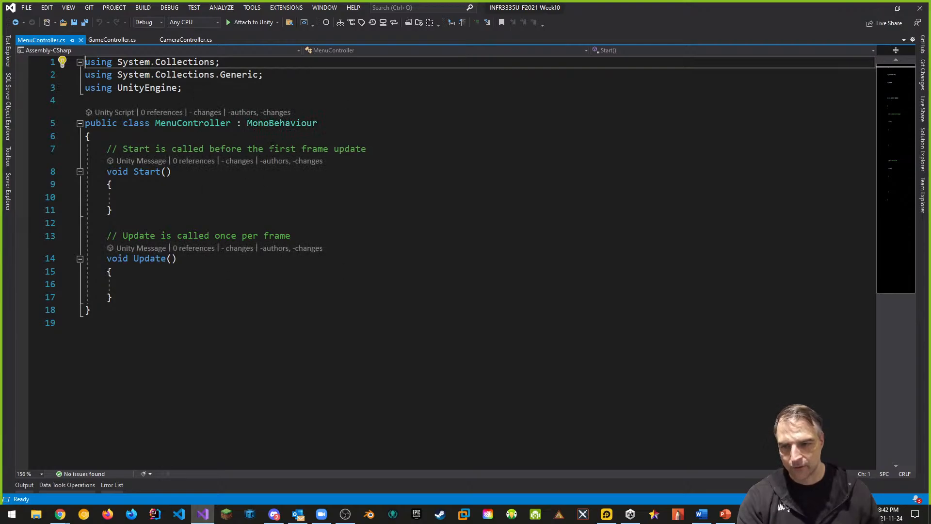
left_click_drag(113, 298, 110, 152)
key("Delete")
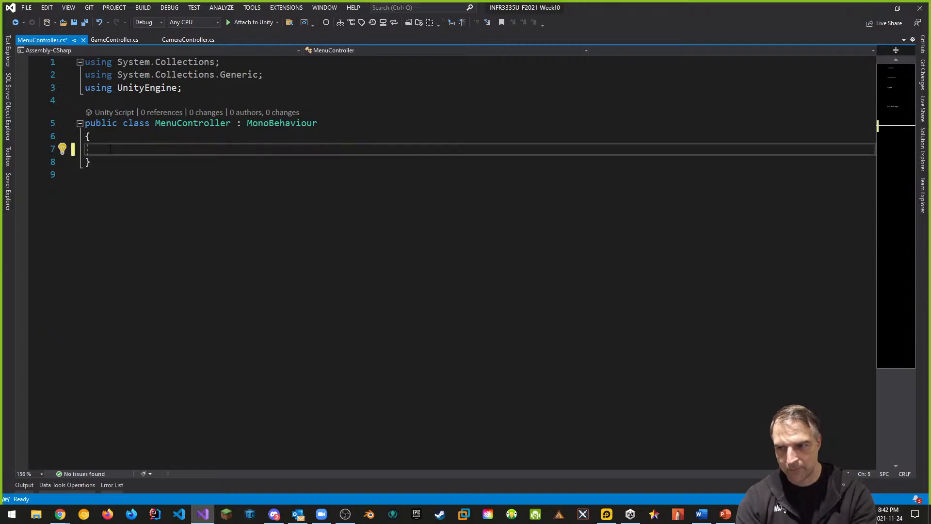
Declare an empty public void method named OnStartButton_Pressed in the MenuController class
type("public voic")
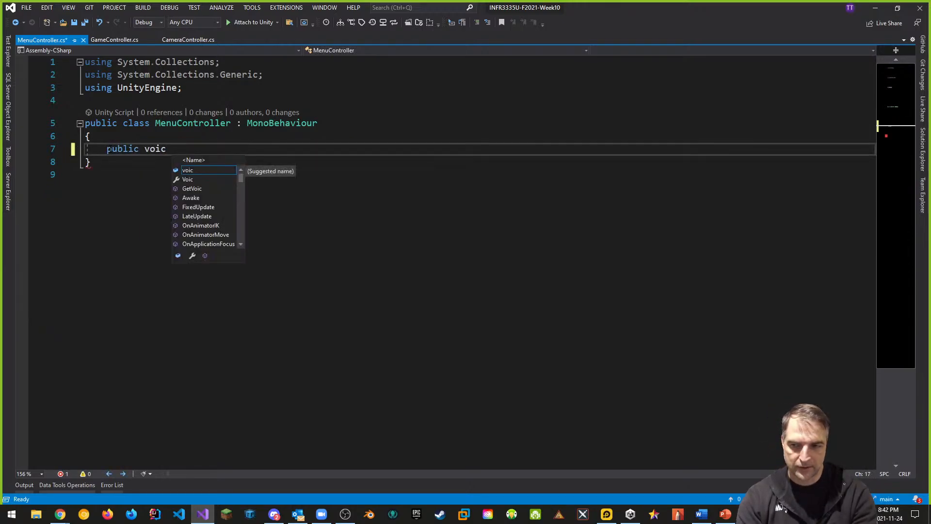
key("BackSpace")
key("BackSpace")
type("d OnB")
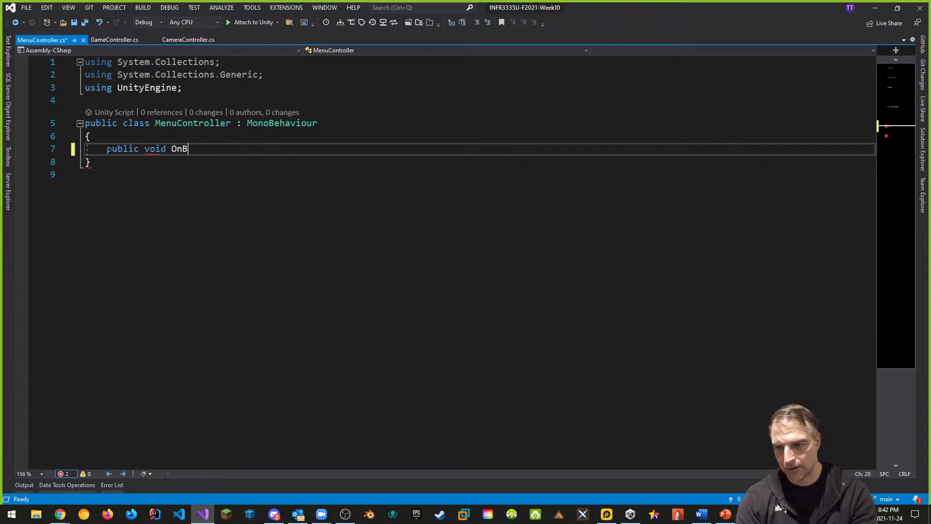
type("uttonPr")
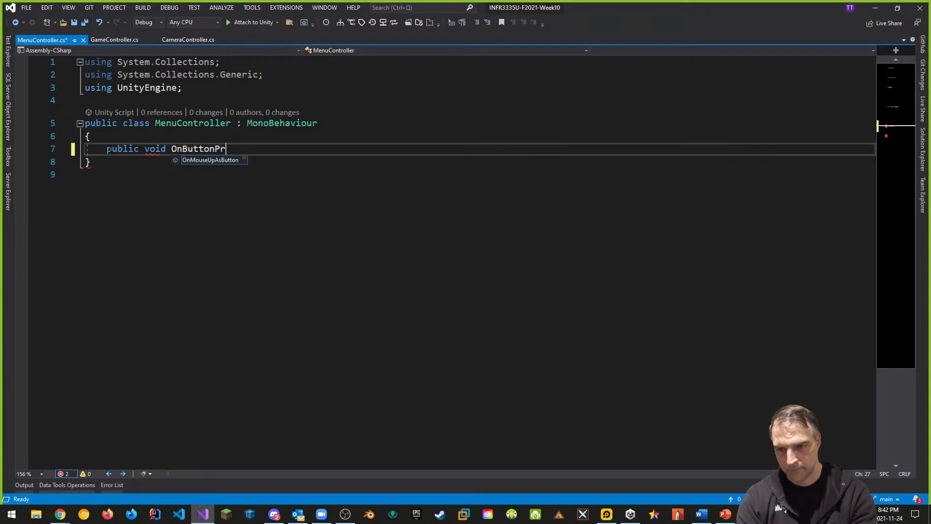
key("BackSpace")
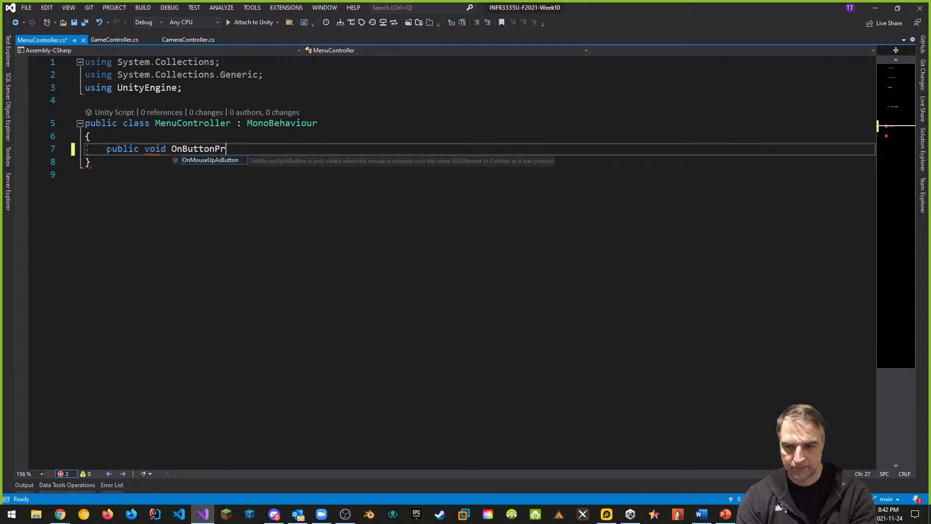
key("Left")
key("Left")
key("Left")
key("Left")
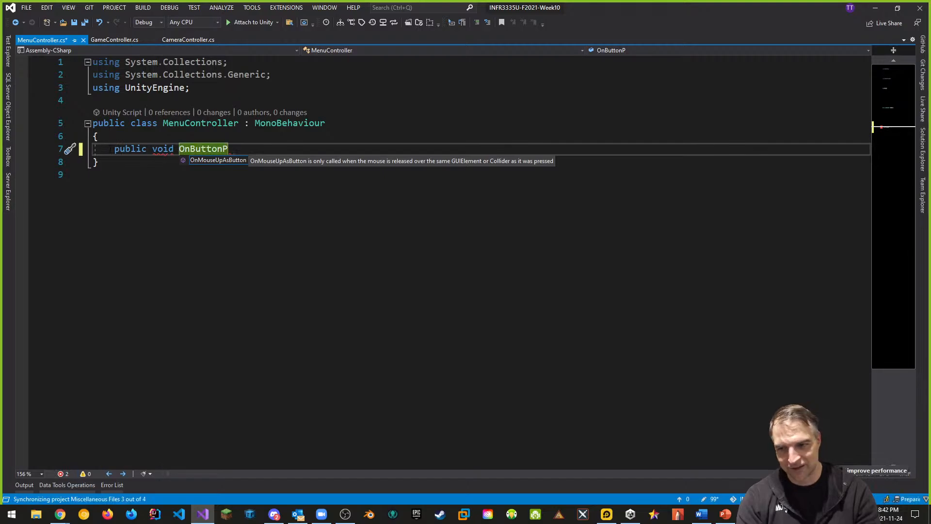
type("Star")
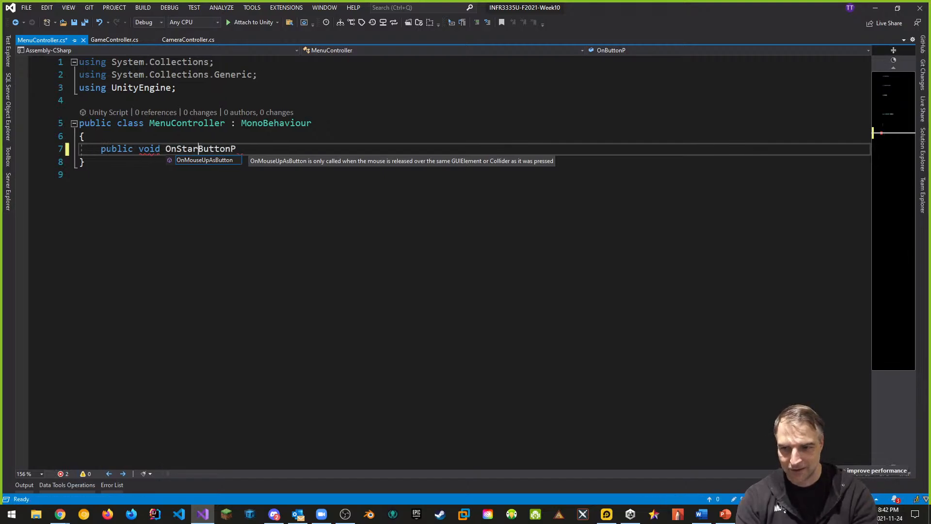
type("t")
key("Right")
key("Right")
key("Right")
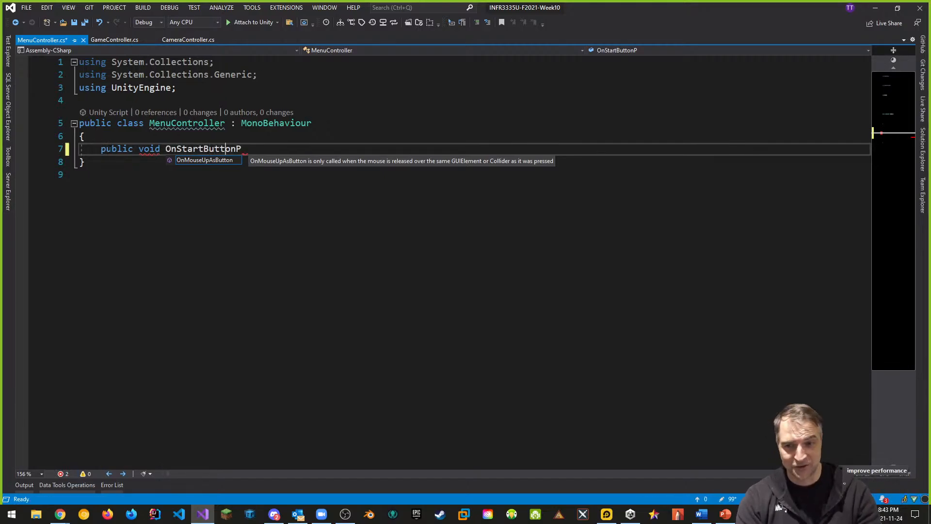
key("Right")
key("Right")
key("Right")
type("_")
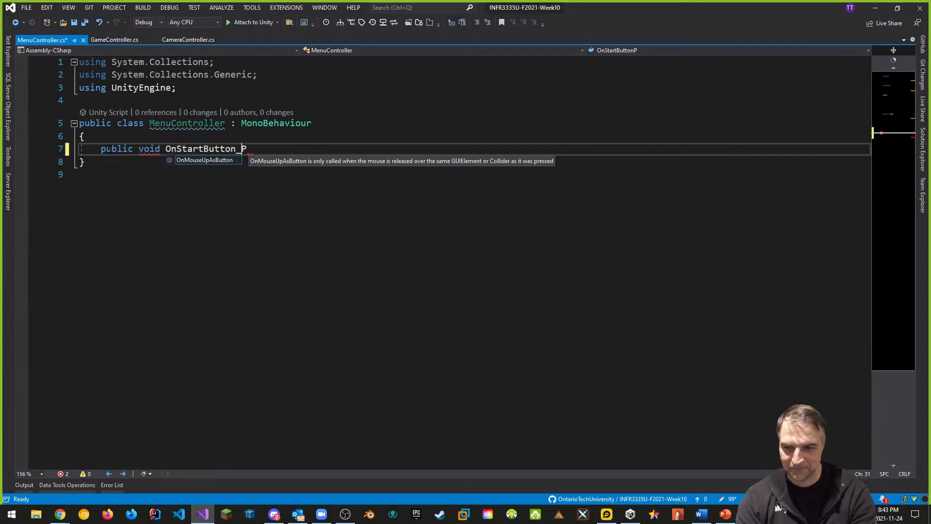
key("Right")
type("resesd()")
key("Return")
type("{")
key("Return")
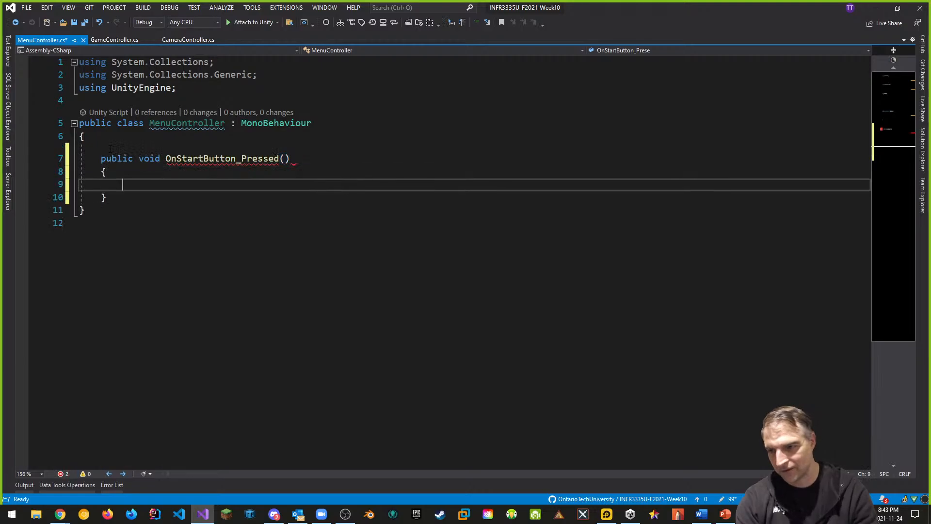
Add a using directive for UnityEngine.SceneManagement below the existing ones
left_click(204, 89)
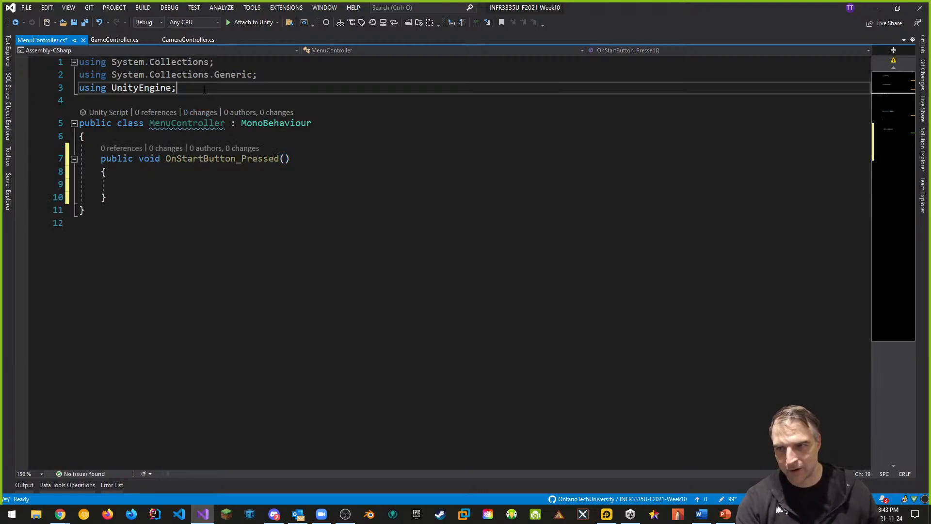
key("Return")
type("using ")
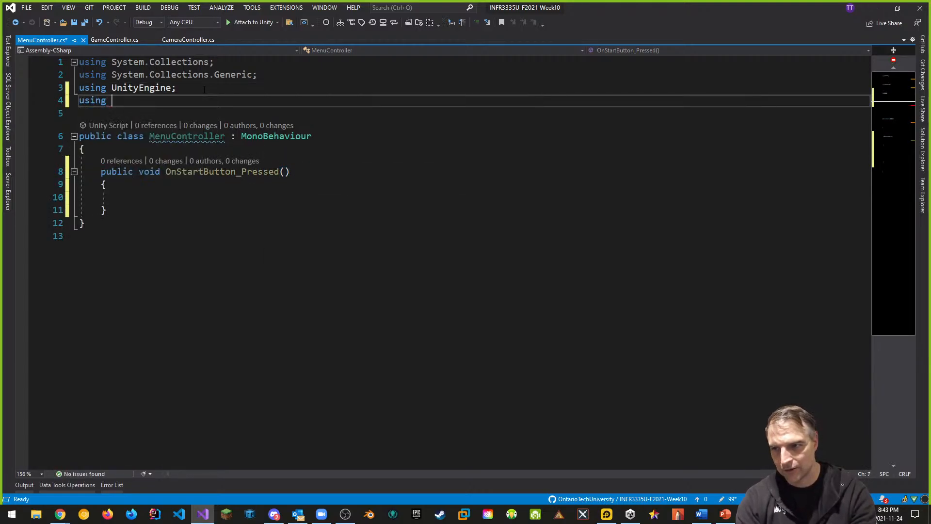
type("Unity")
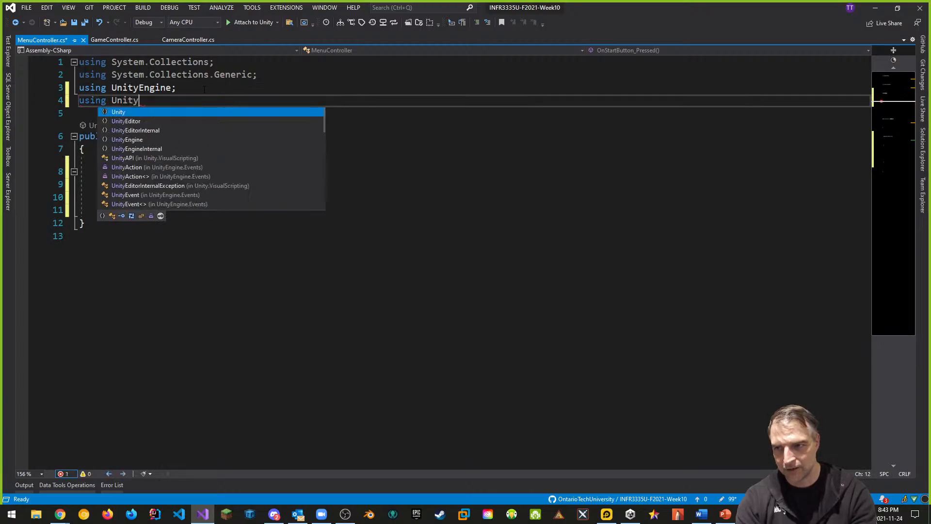
type("Engine.SceneManagement;")
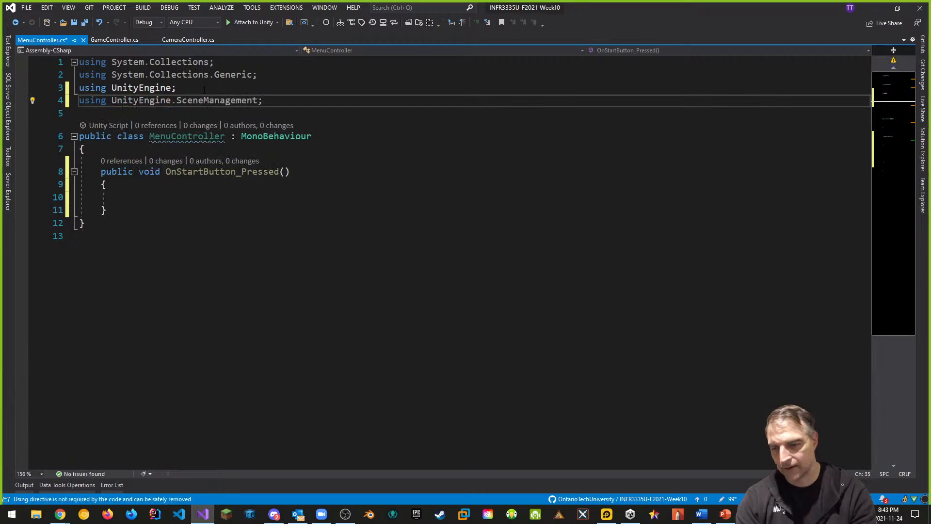
Make the method call SceneManager.LoadScene("Main") and save the script
left_click(177, 198)
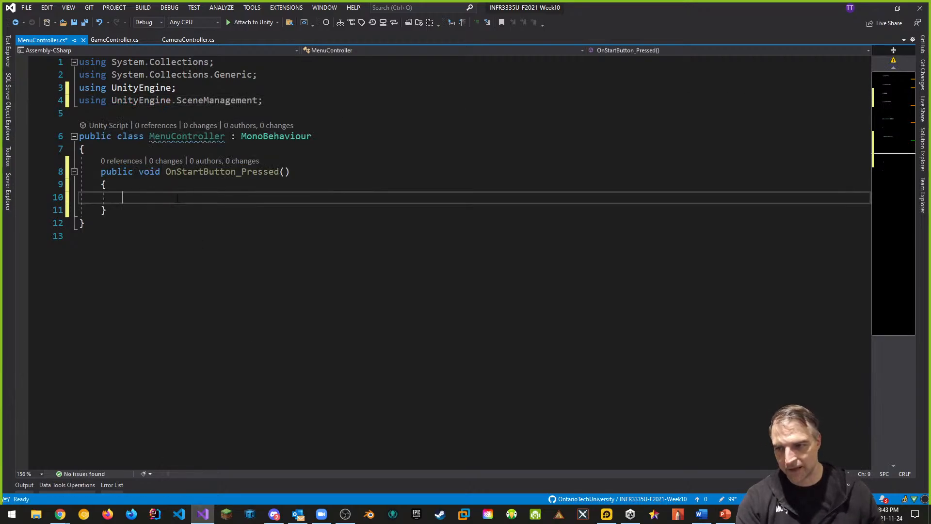
type("Sce")
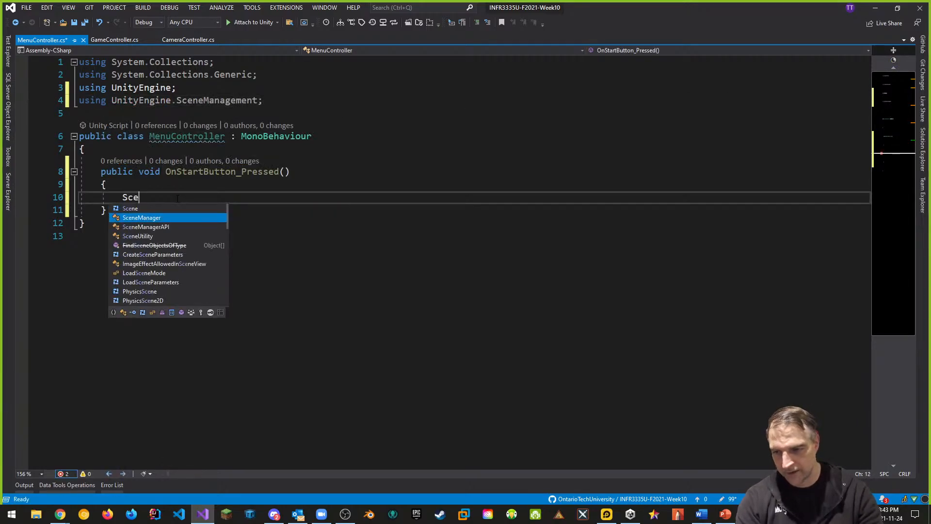
key("Tab")
type(".LoadScene(\"Main\"")
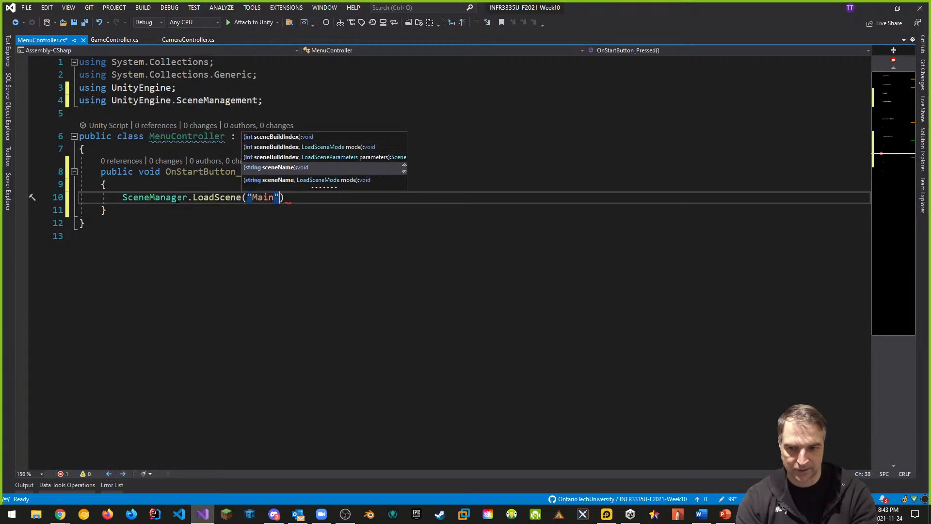
type(");")
left_click(328, 190)
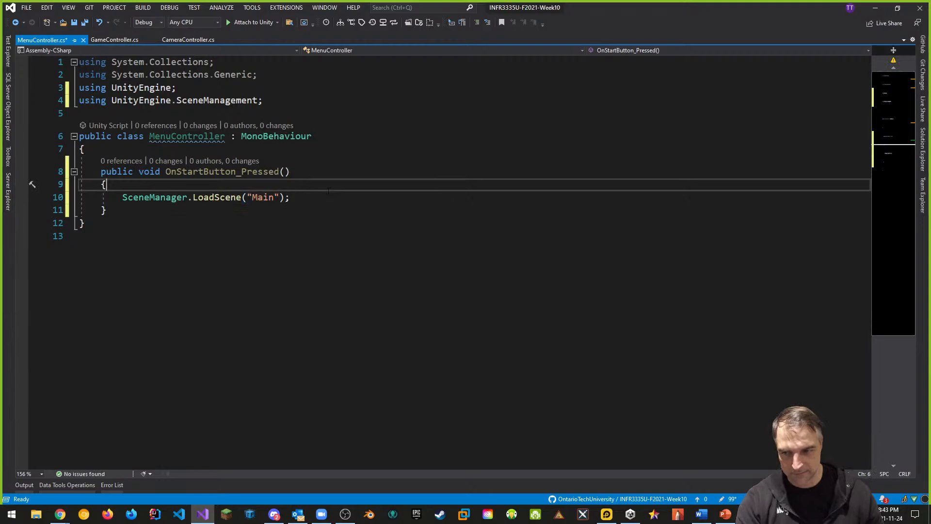
key("ctrl+s")
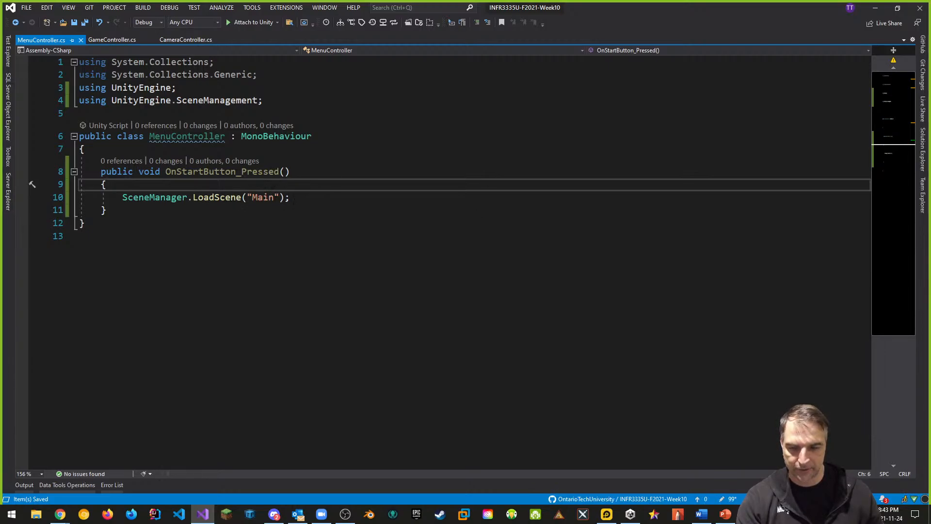
Return to Unity and add the open Start scene to Build Settings, ordering it above Main
key("alt")
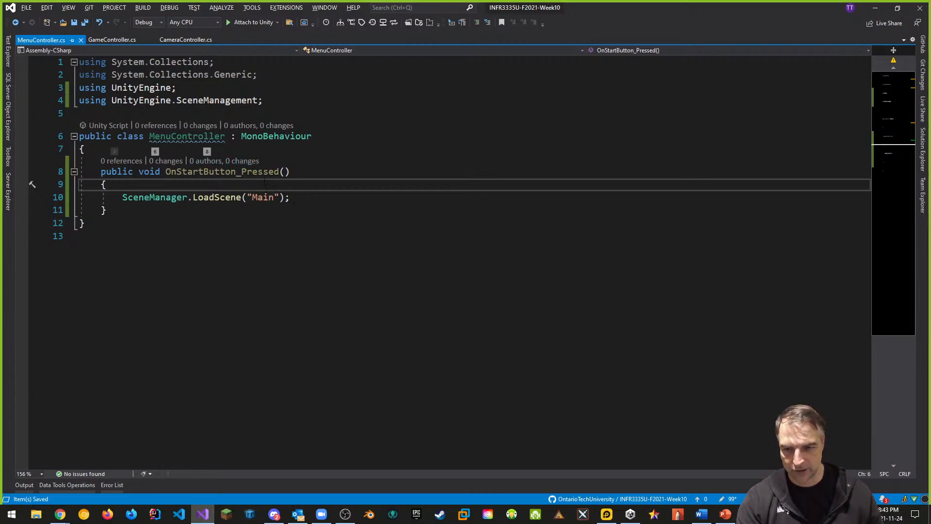
key("alt+Tab")
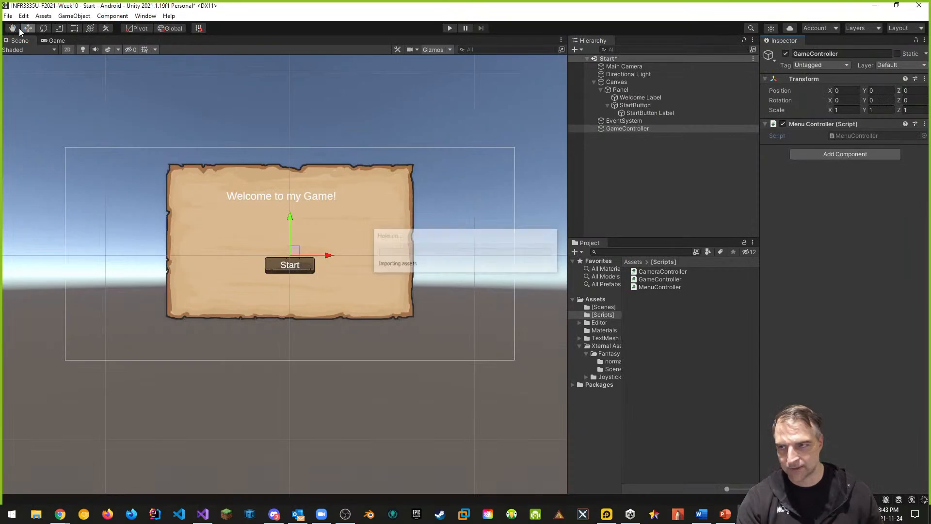
left_click(8, 16)
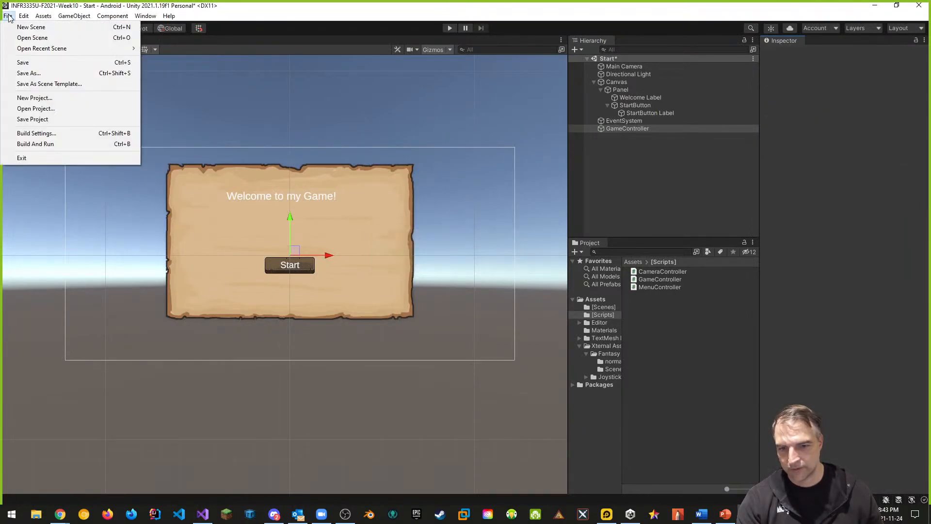
left_click(37, 133)
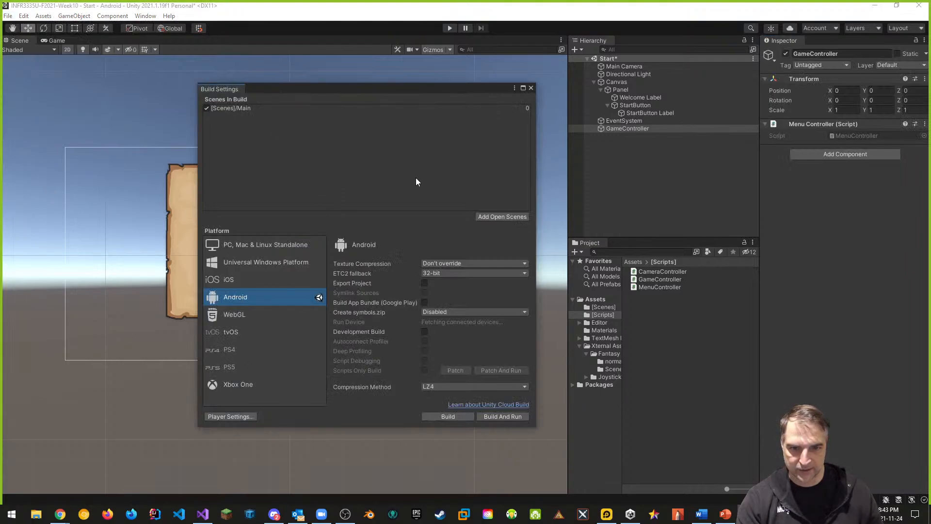
left_click(485, 217)
left_click_drag(234, 117, 232, 105)
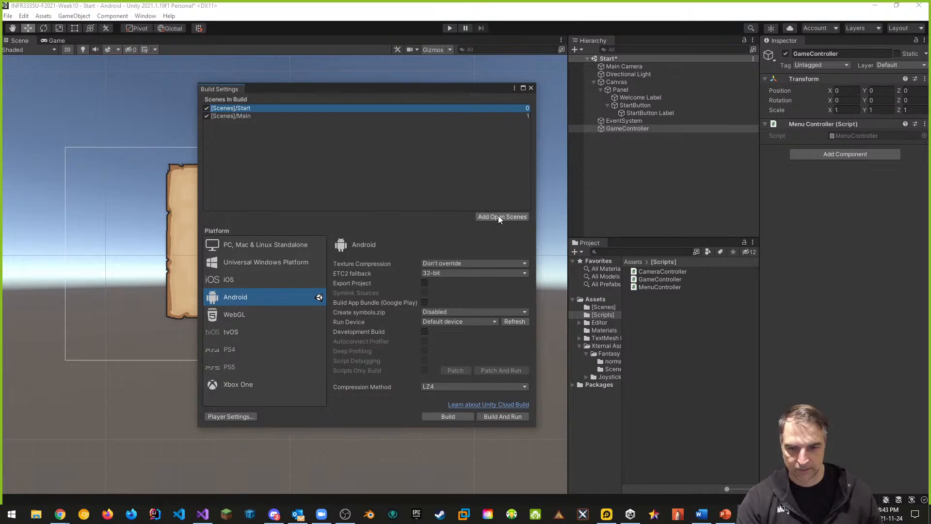
left_click(530, 87)
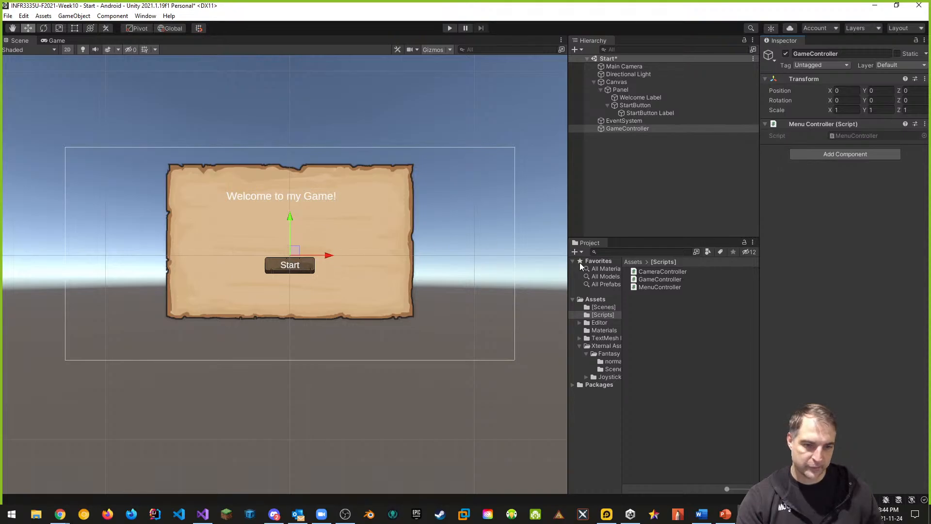
Play the scene, try the Start button, then stop playing
left_click(450, 28)
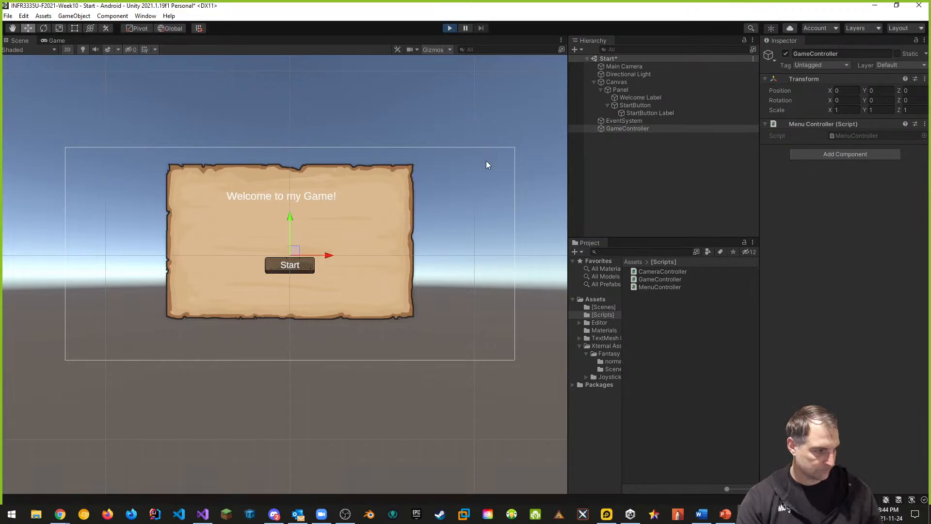
left_click(285, 293)
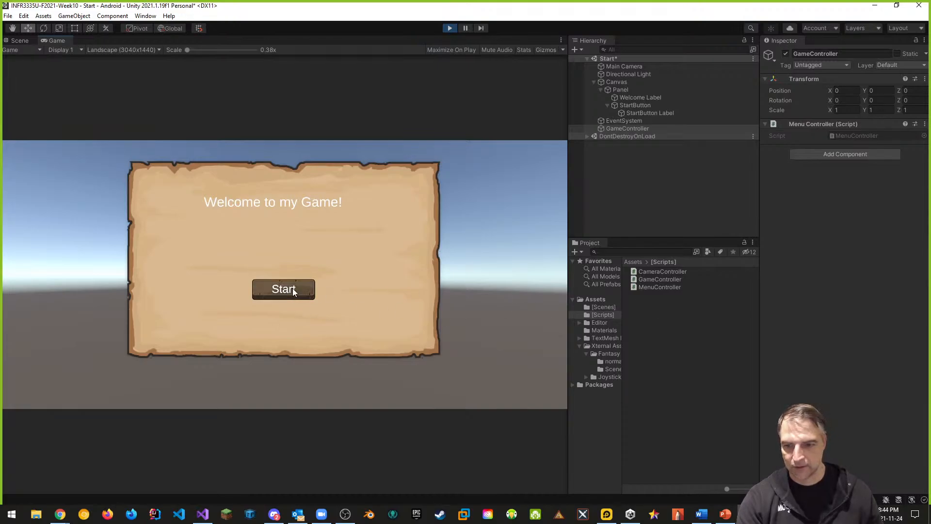
left_click(449, 28)
Add an On Click event to StartButton targeting GameController's MenuController.OnStartButton_Pressed function
left_click(639, 105)
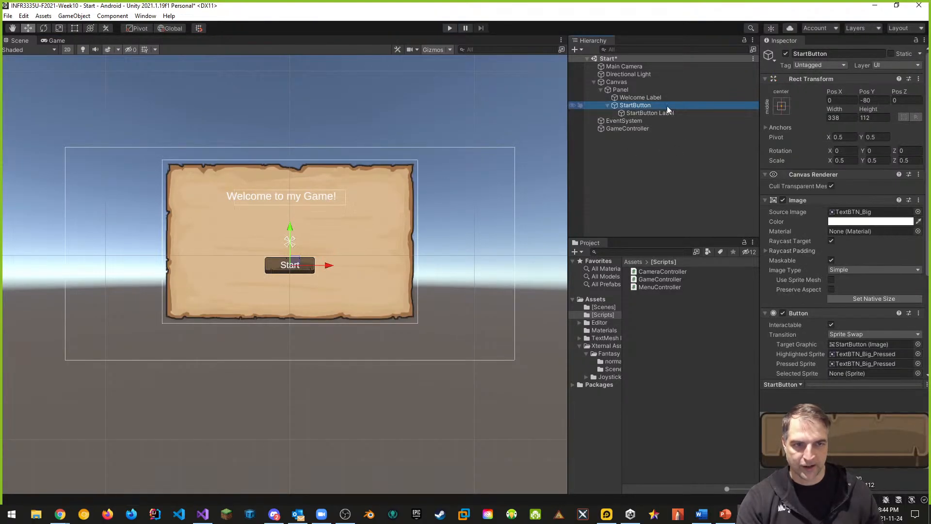
left_click(765, 200)
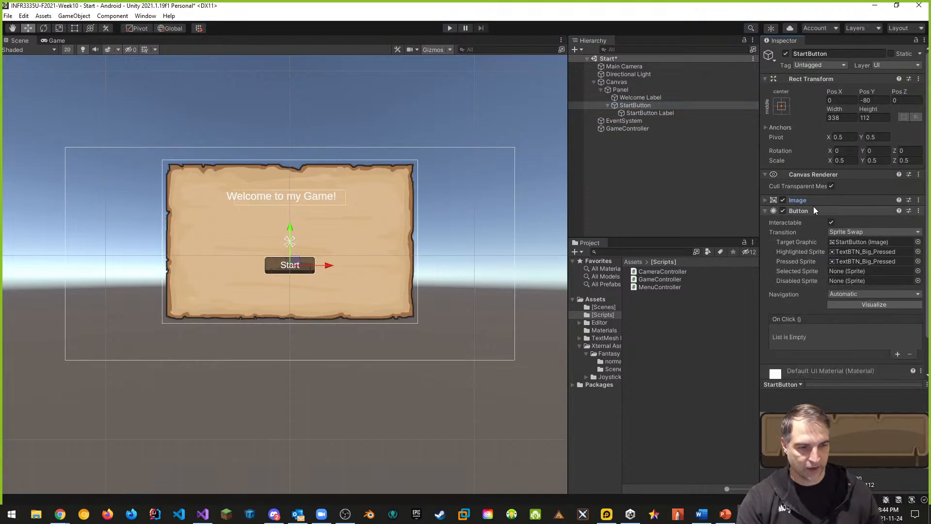
left_click(898, 355)
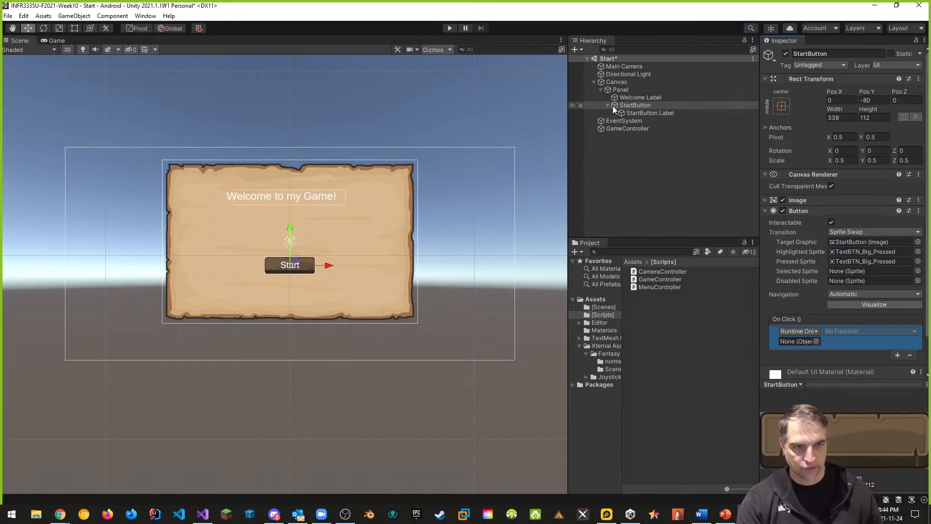
left_click_drag(627, 127, 798, 342)
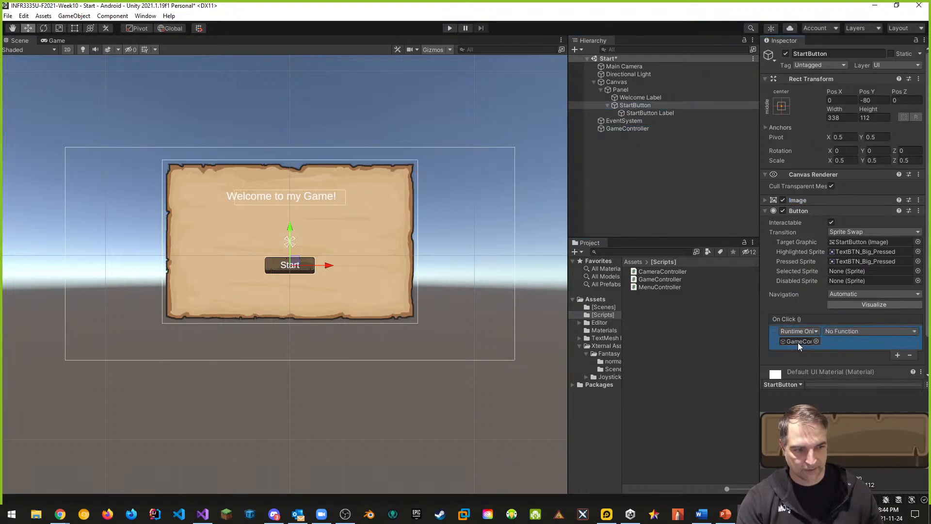
left_click(848, 331)
mouse_move(860, 378)
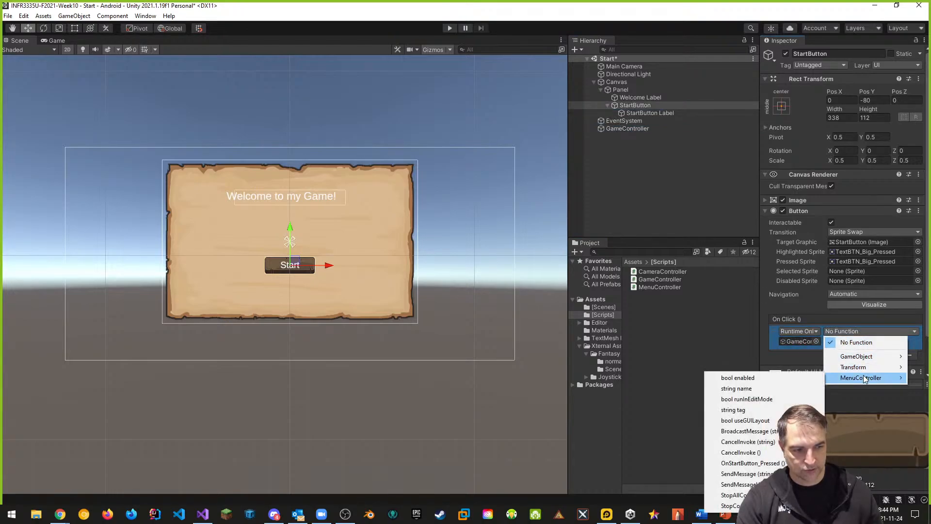
left_click(751, 463)
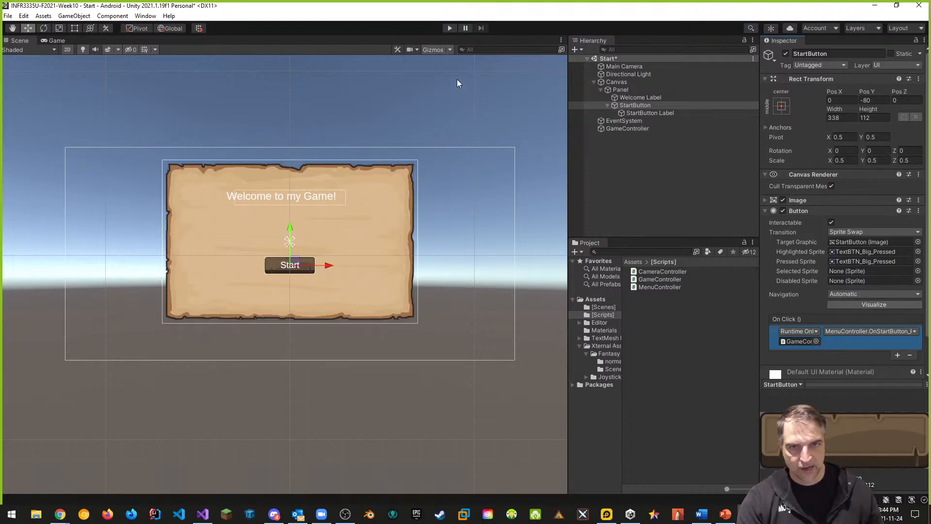
Play the scene and press Start to test loading the Main scene
left_click(449, 28)
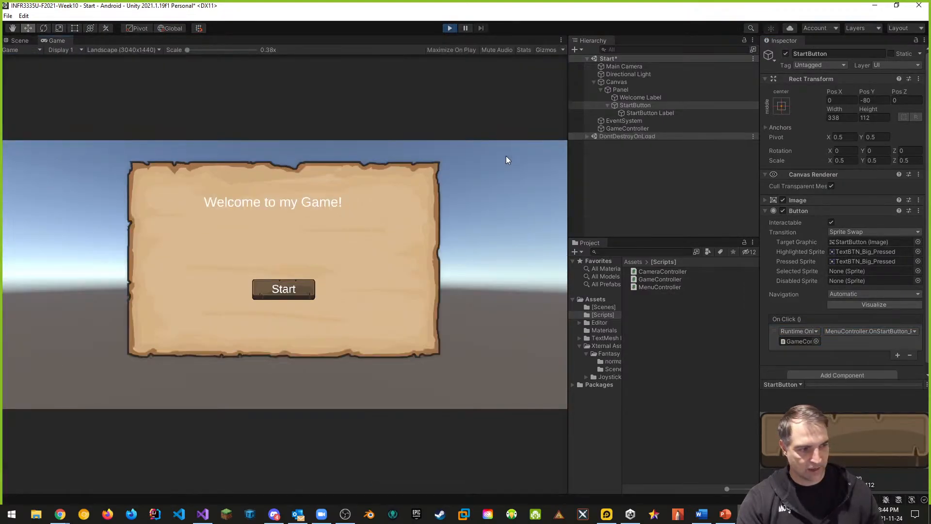
left_click(288, 292)
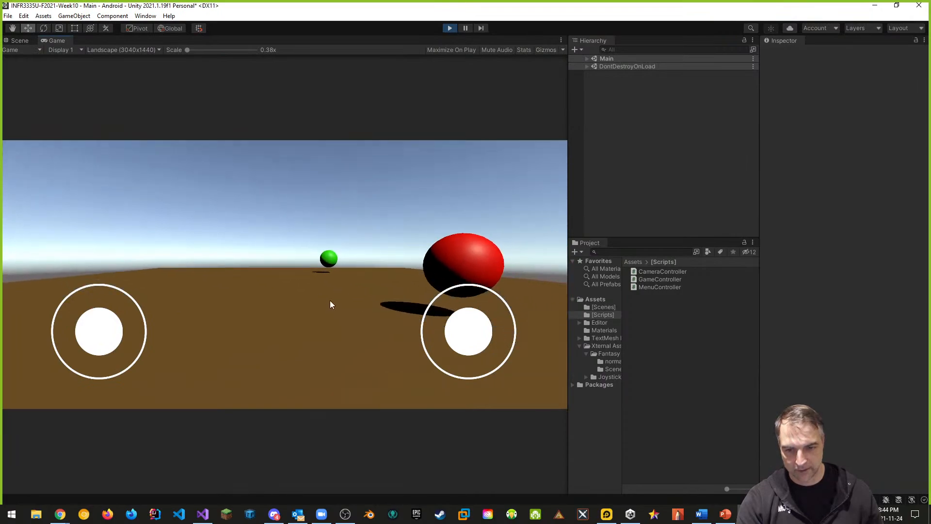
key("a")
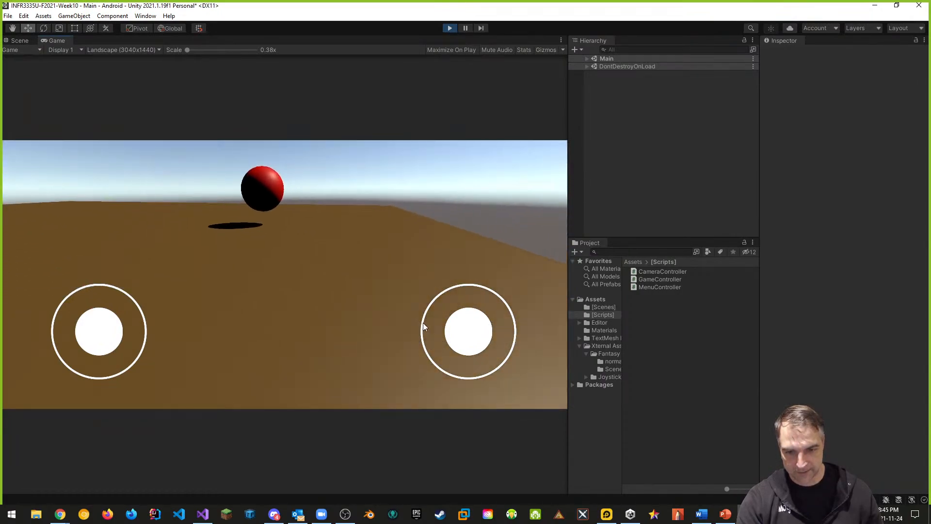
Move the player around in the running Main scene, then stop playing
key("d")
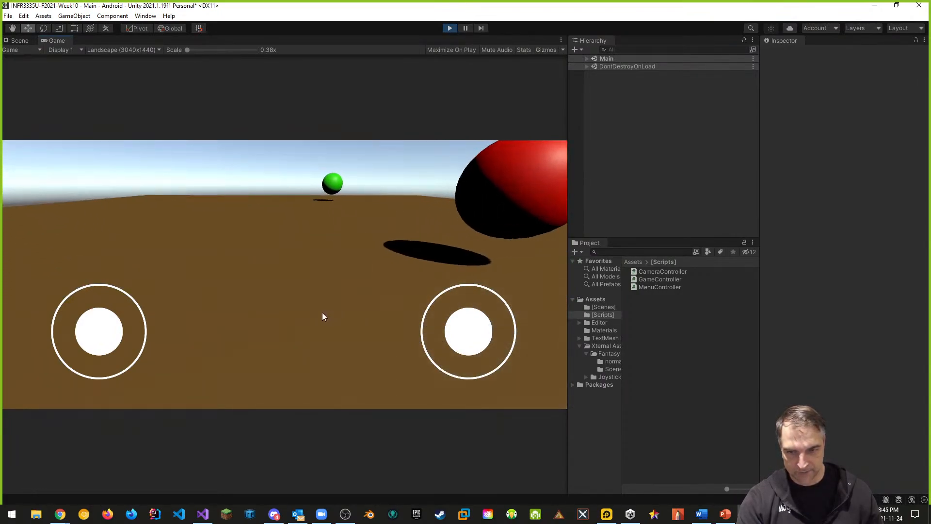
left_click(450, 28)
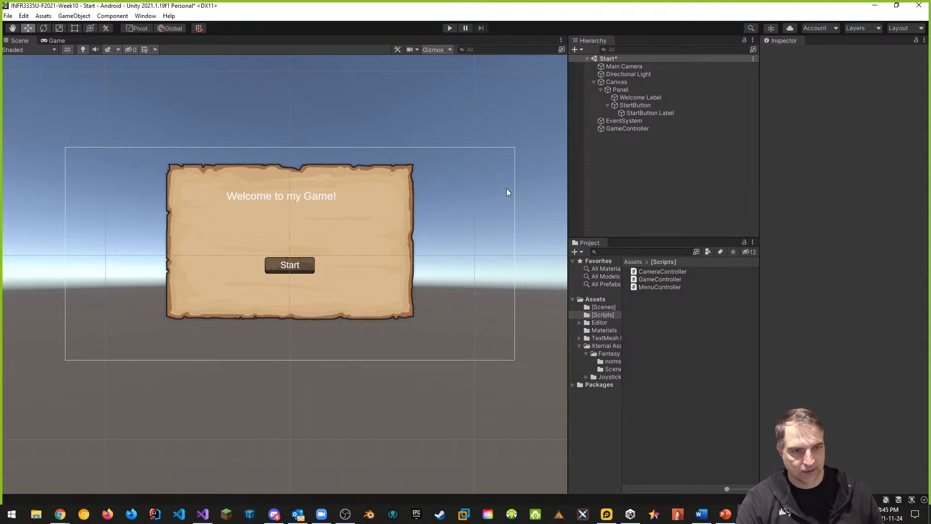
Create a new folder named Animations in the Assets folder
left_click(594, 82)
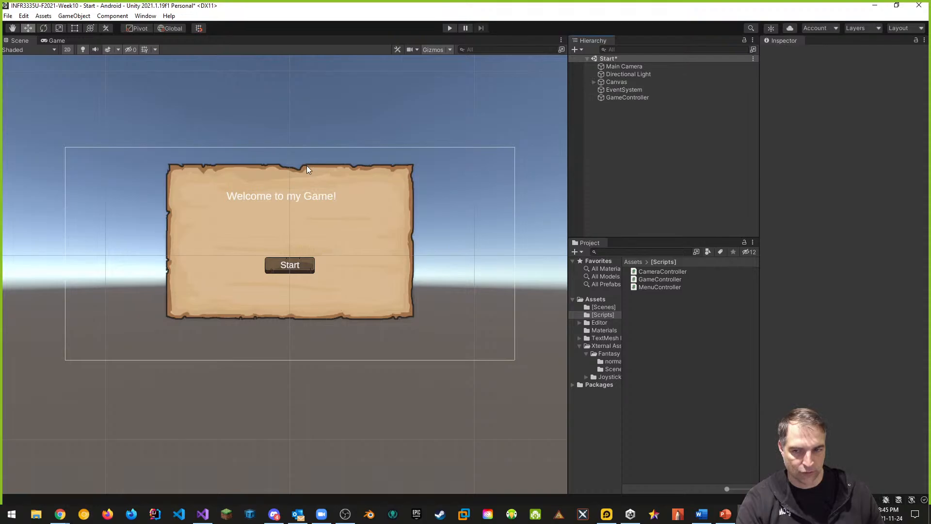
left_click(594, 82)
left_click(629, 90)
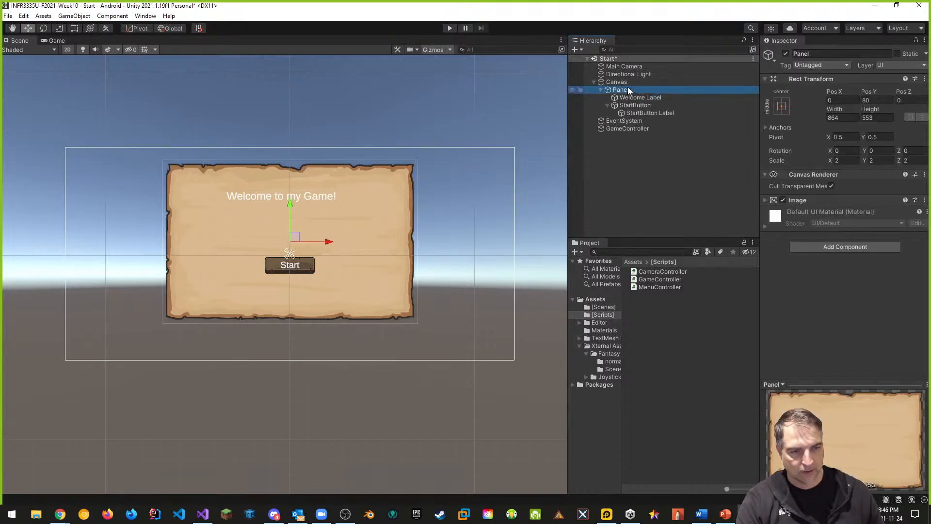
left_click(602, 300)
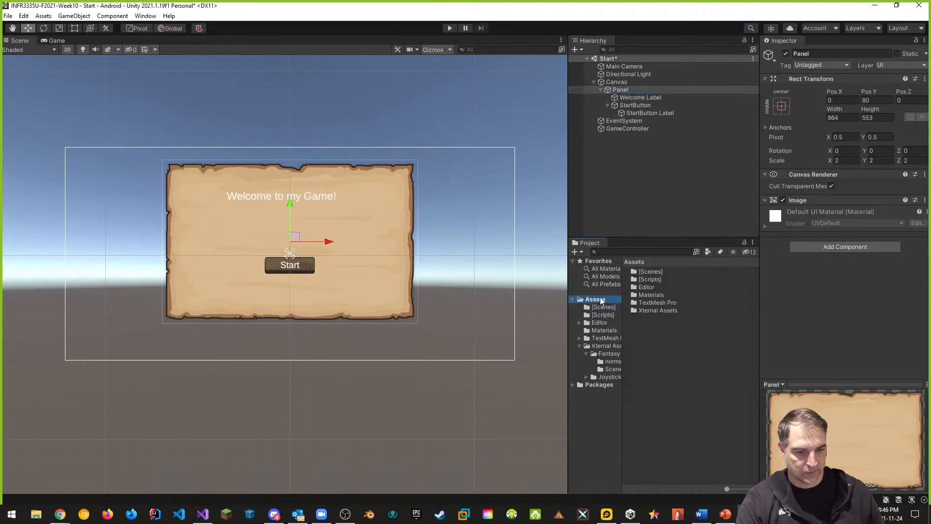
right_click(653, 342)
mouse_move(706, 99)
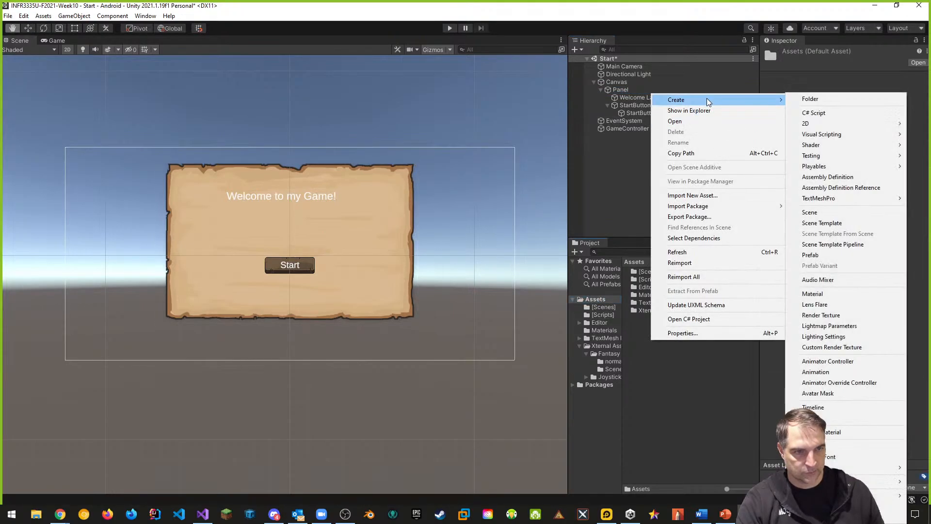
left_click(810, 99)
type("Animations")
key("Return")
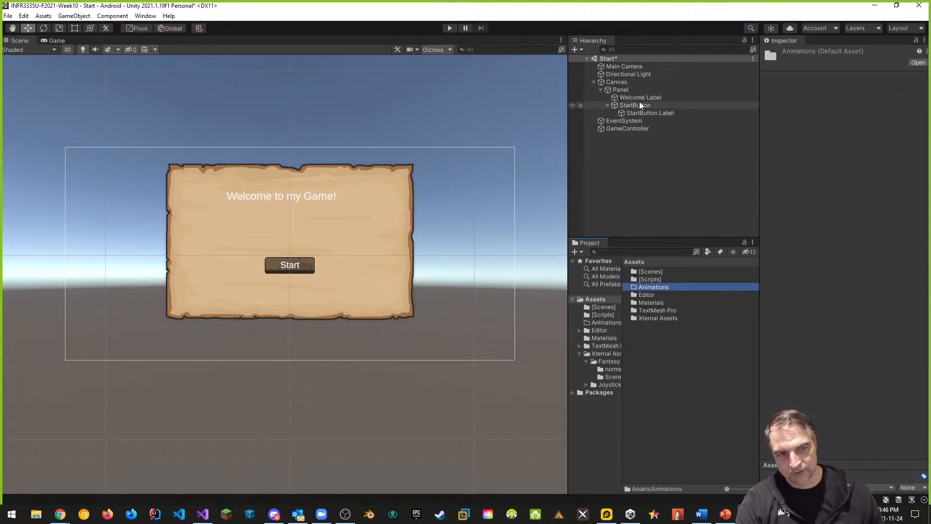
Inside the Animations folder, create an Animator Controller named Panel Animator Controller
double_click(654, 288)
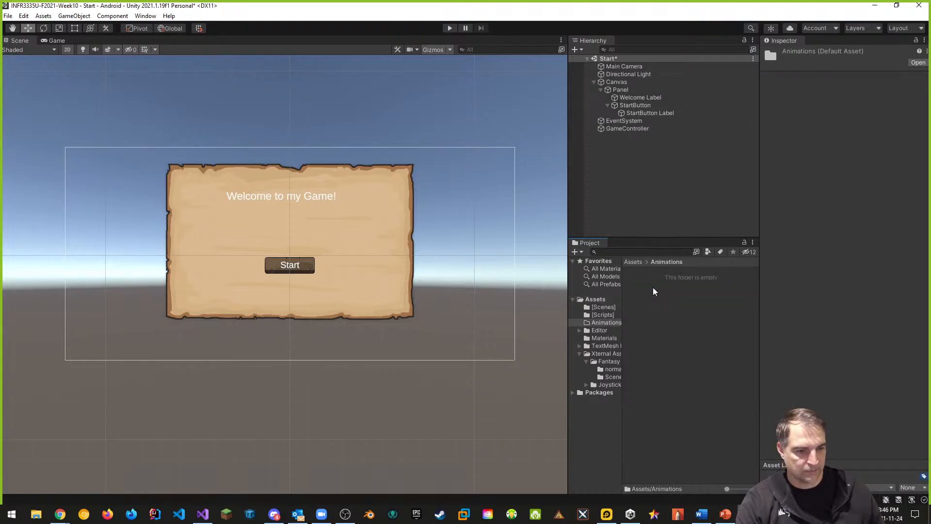
right_click(669, 312)
mouse_move(718, 71)
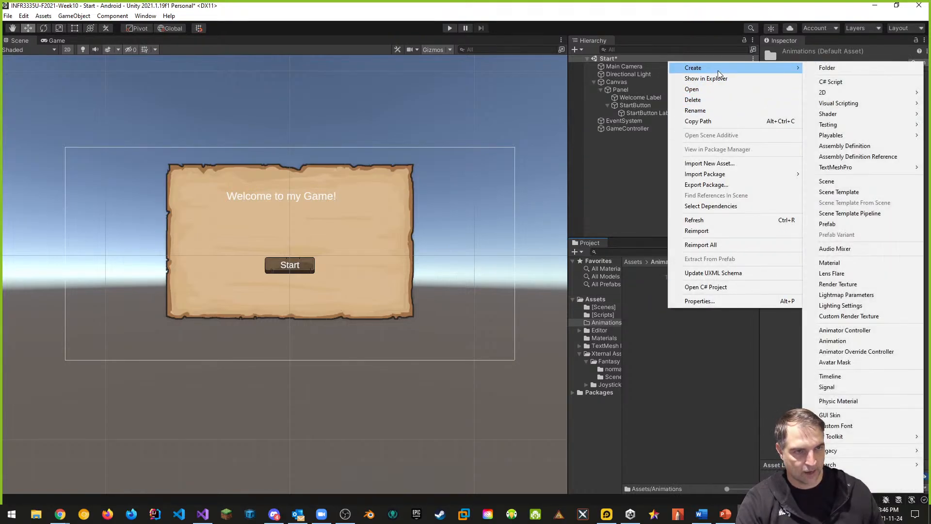
left_click(841, 334)
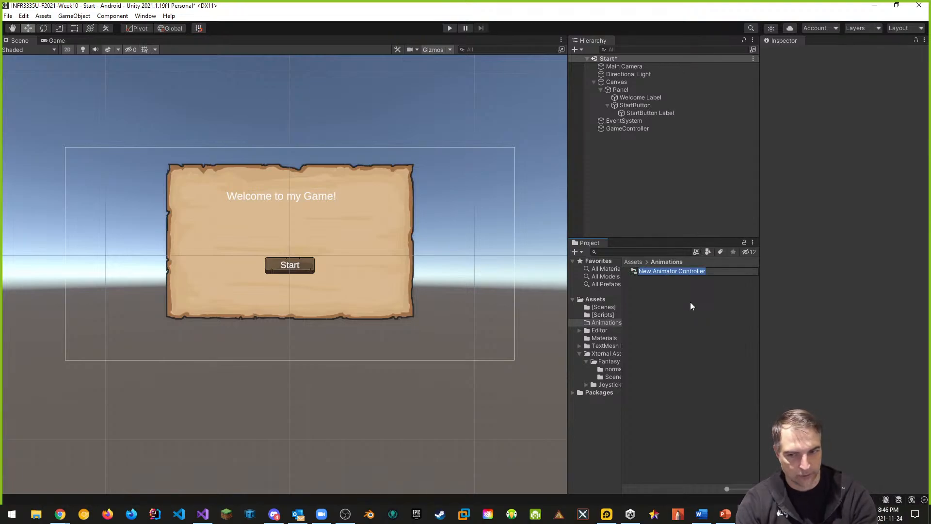
type("PanelA")
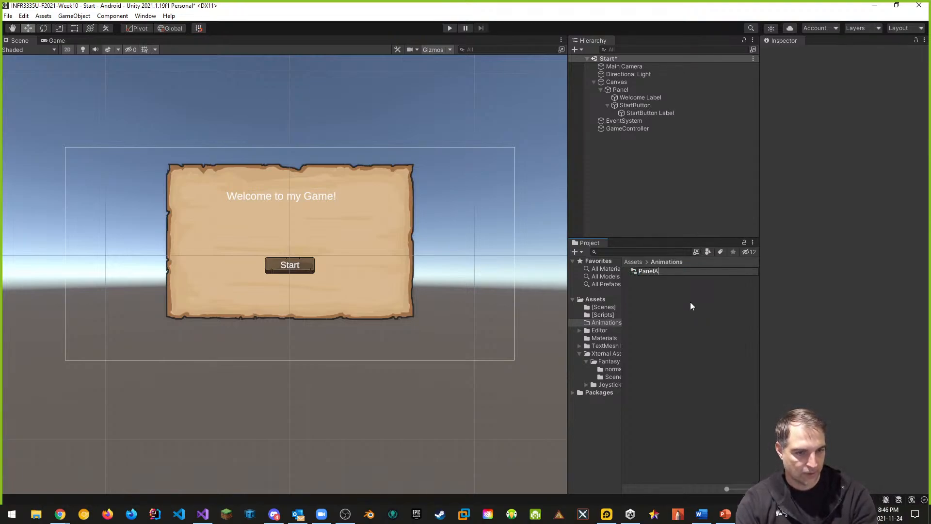
key("BackSpace")
type("Ani")
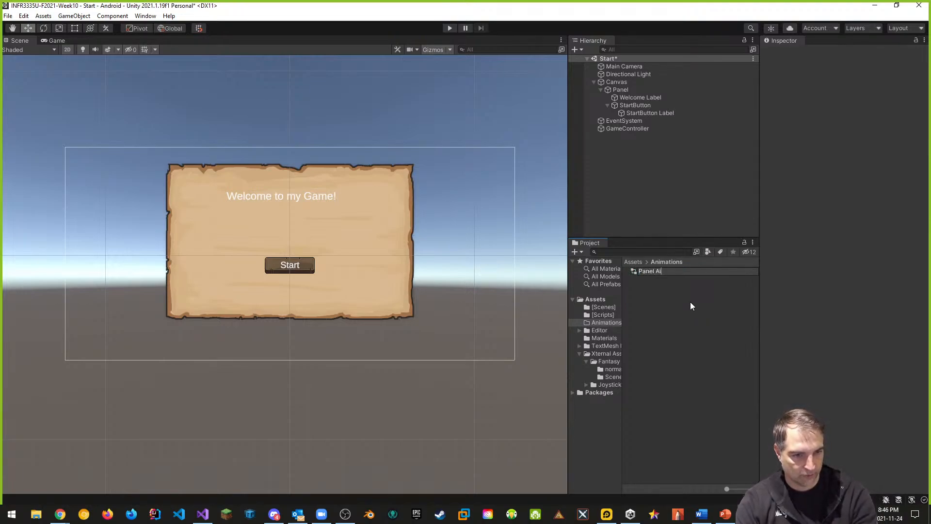
type("mator Con")
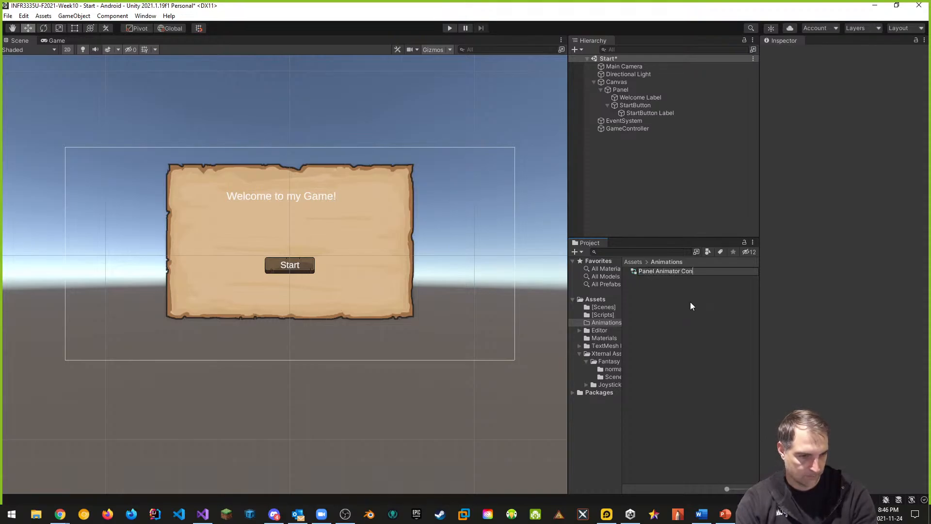
type("troller")
key("Return")
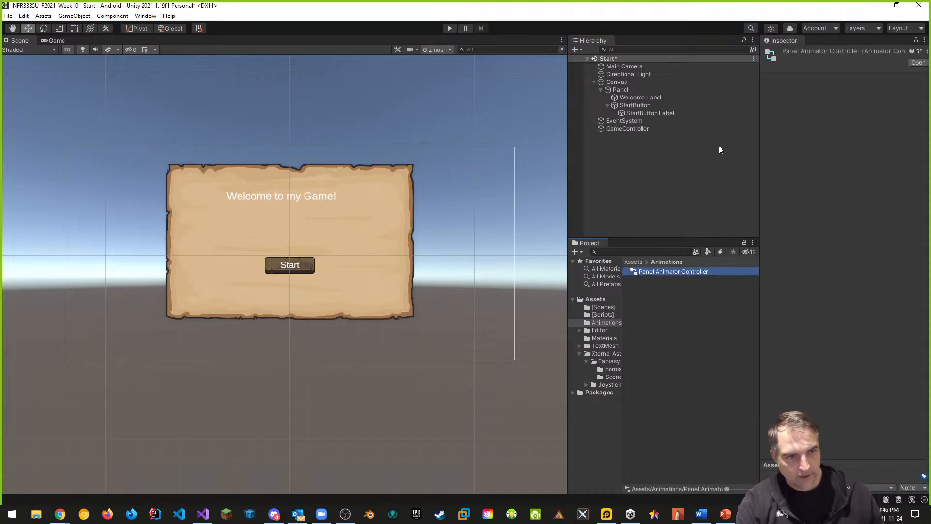
Add Panel Animator Controller to the Panel object as its Animator controller
left_click(630, 90)
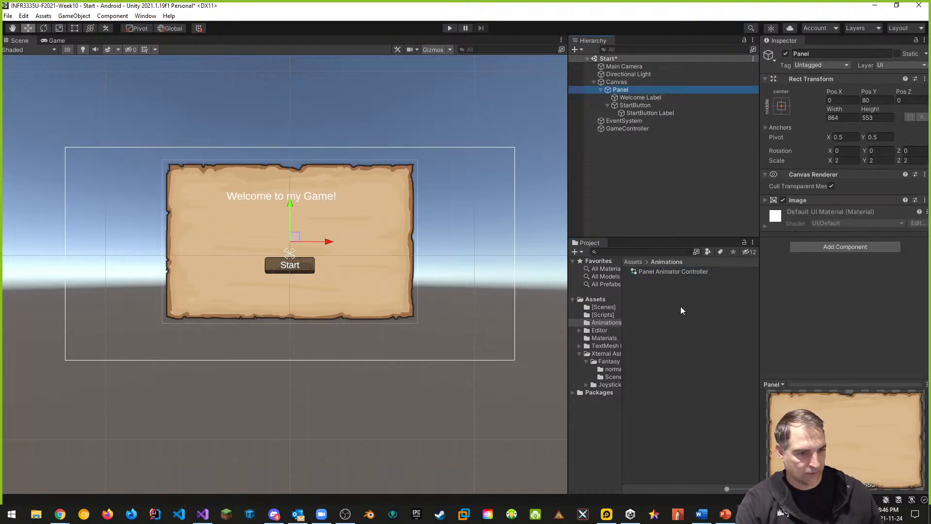
left_click_drag(665, 273, 850, 243)
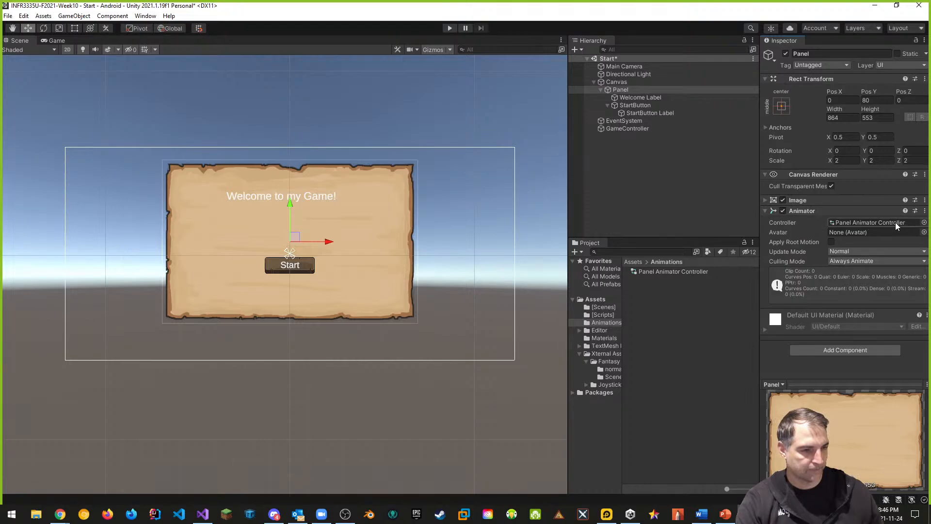
left_click(736, 129)
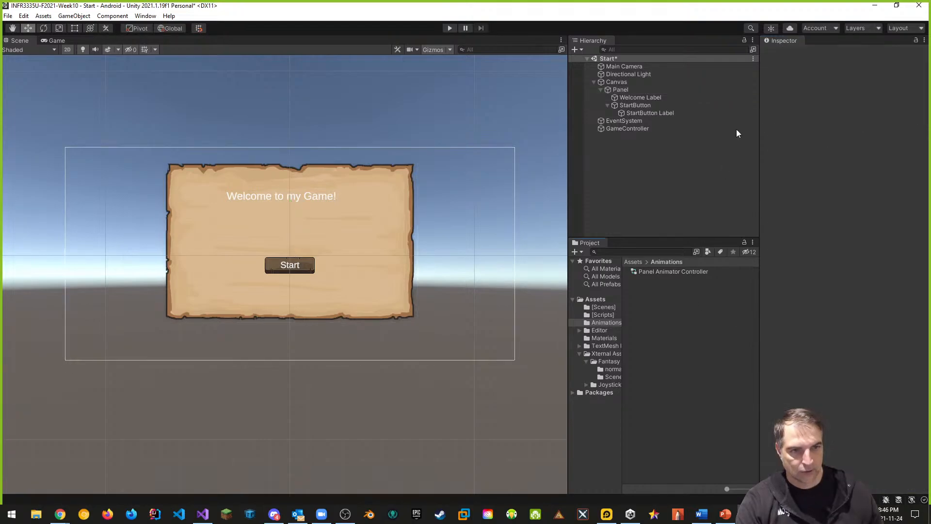
Duplicate the Panel Animator Controller and rename the copy StartButton Animator Controller
left_click(632, 104)
right_click(645, 289)
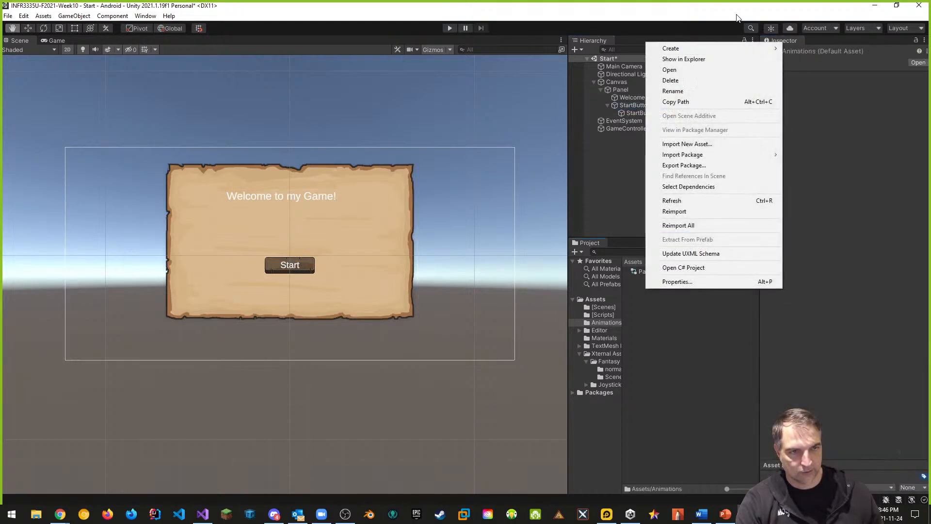
mouse_move(708, 49)
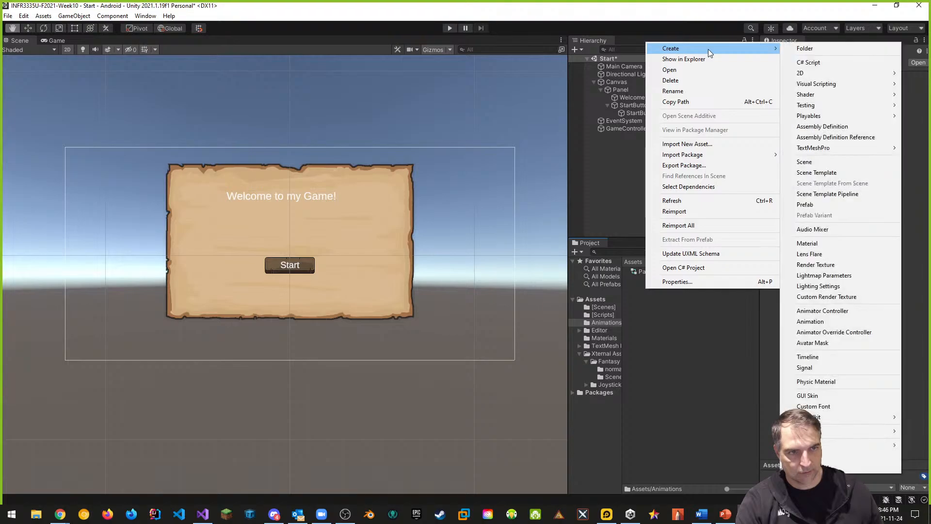
left_click(663, 294)
left_click(658, 271)
key("ctrl+d")
left_click(710, 333)
left_click(672, 272)
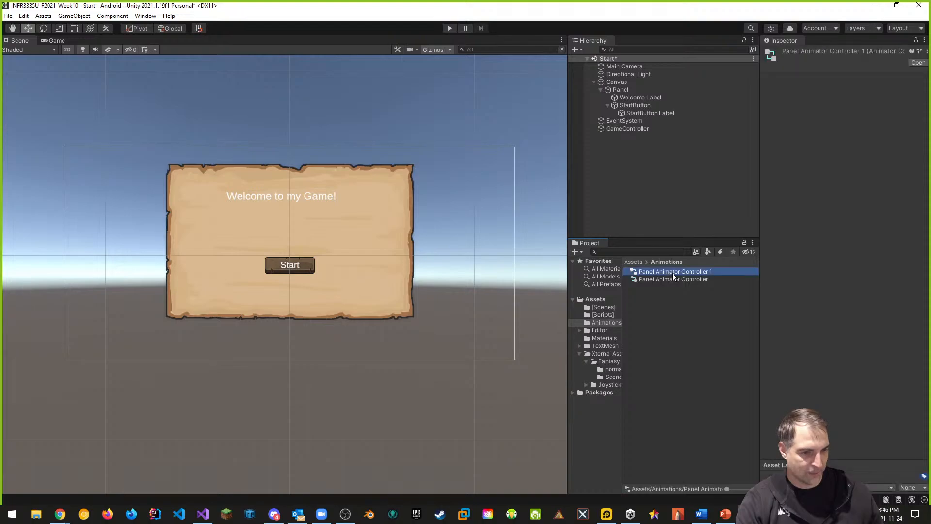
left_click(683, 271)
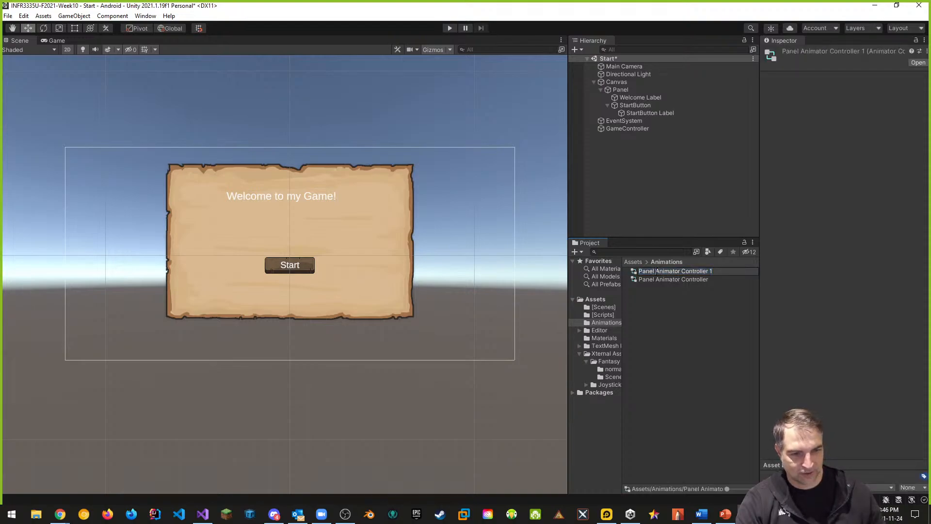
key("BackSpace")
key("BackSpace")
key("BackSpace")
key("BackSpace")
key("BackSpace")
key("BackSpace")
type("Start")
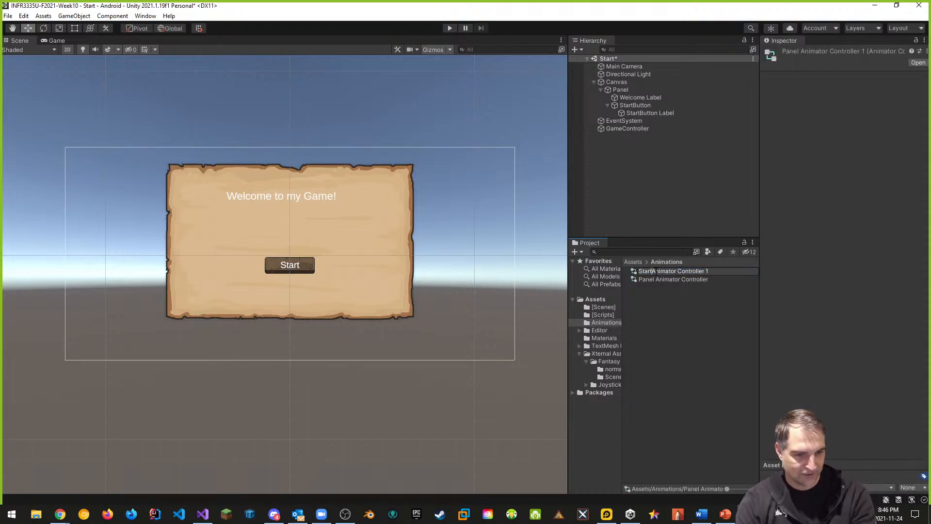
type("Button")
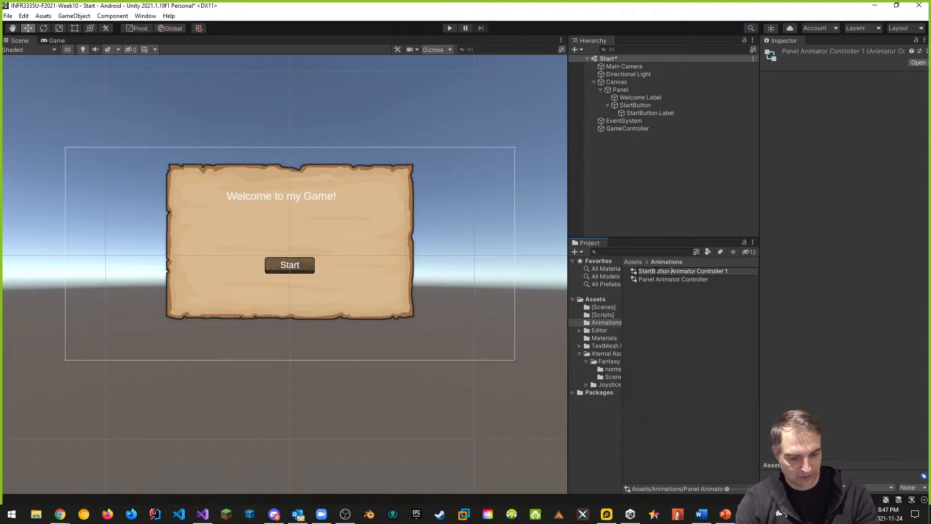
key("End")
key("Return")
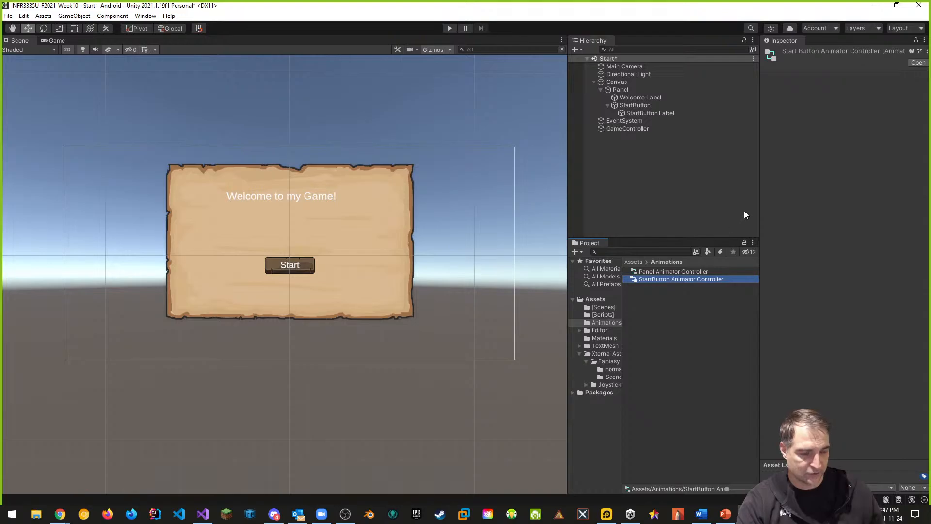
Add StartButton Animator Controller to the StartButton object as its Animator controller
left_click(642, 105)
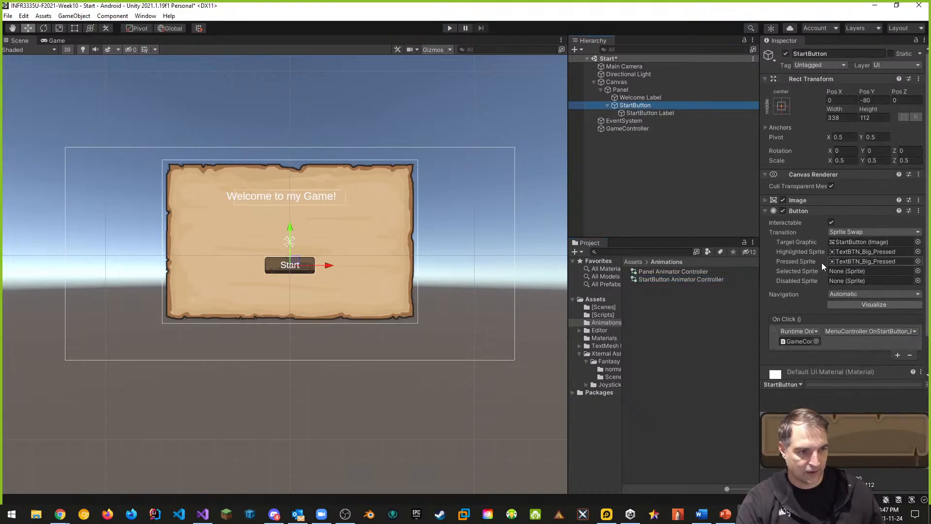
left_click(766, 210)
left_click_drag(676, 280, 837, 260)
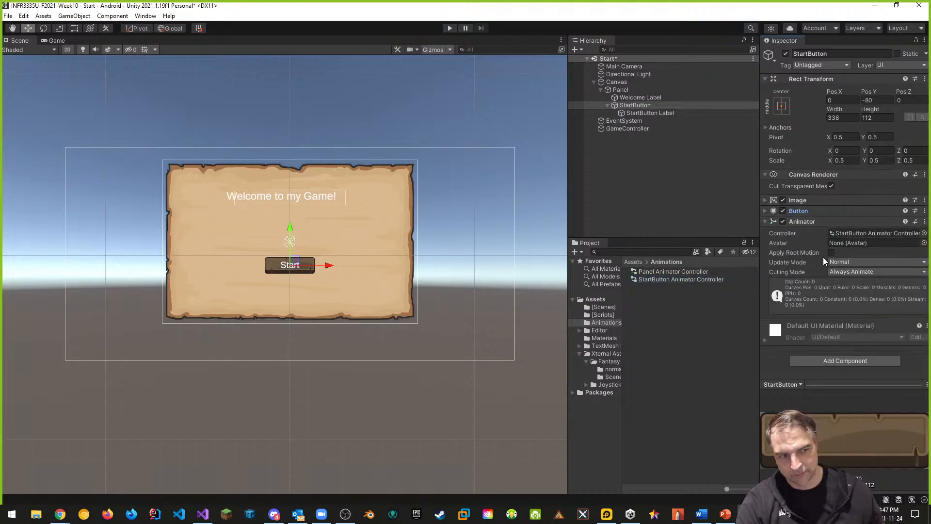
Duplicate the StartButton Animator Controller and rename the copy Welcome Label Animator Controller
left_click(654, 308)
left_click(654, 281)
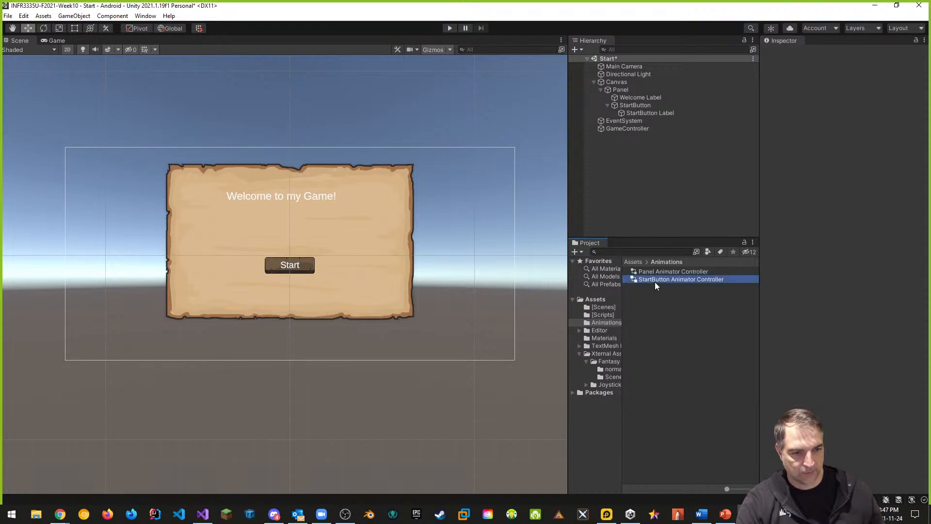
key("ctrl+d")
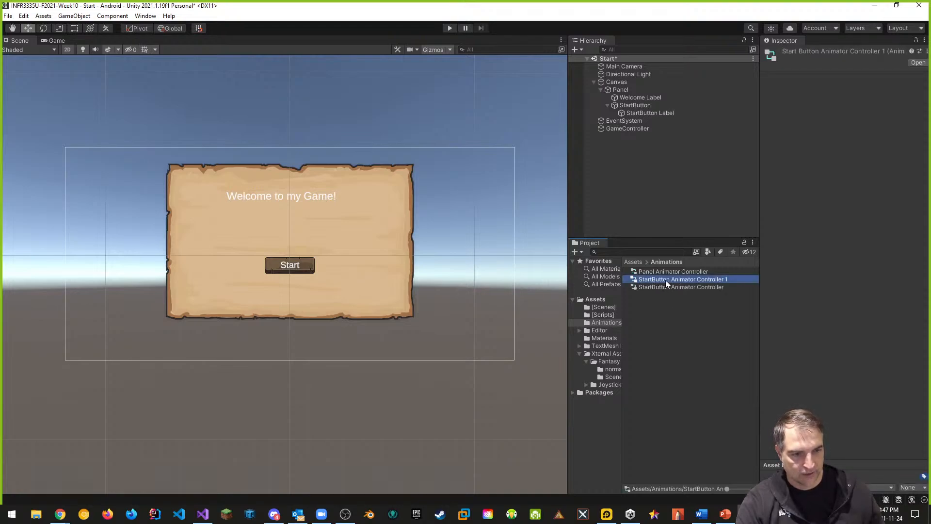
left_click(668, 280)
double_click(668, 280)
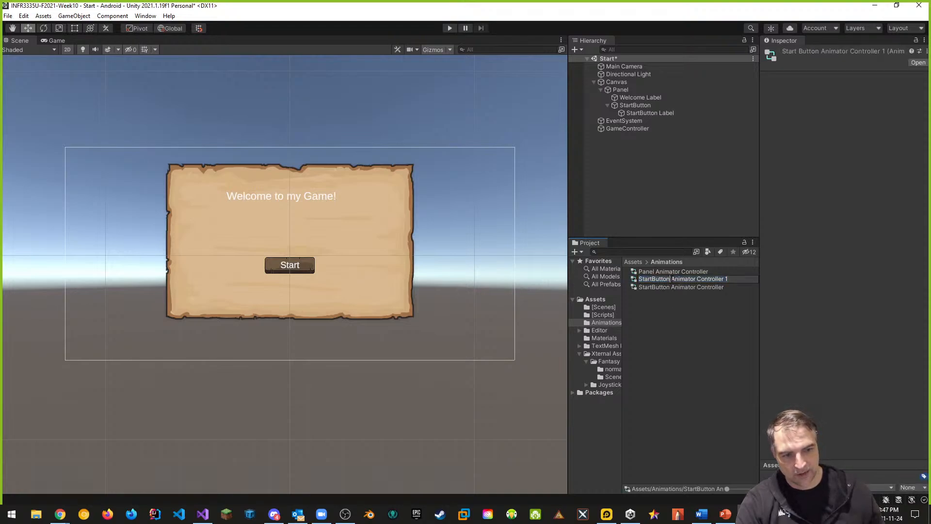
type("Welcome Label")
key("End")
key("BackSpace")
key("BackSpace")
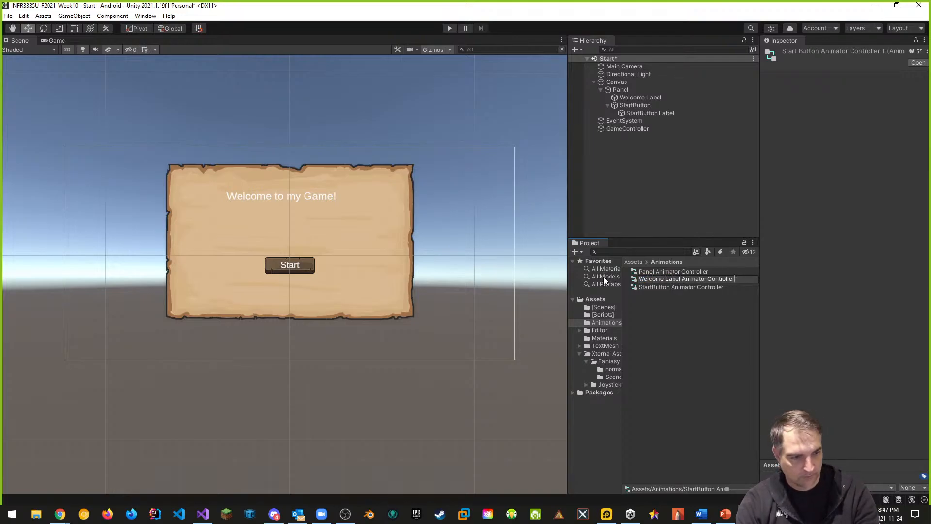
key("Return")
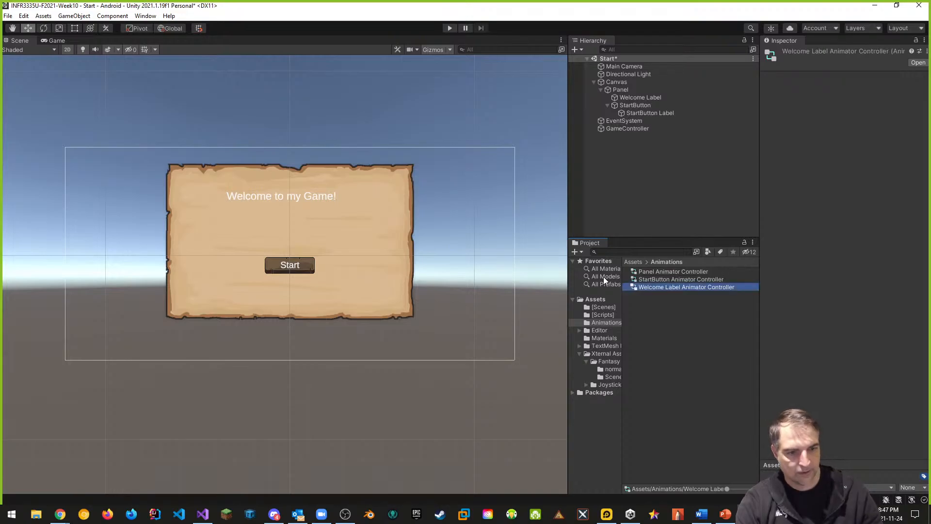
Add Welcome Label Animator Controller to the Welcome Label object as its Animator controller
left_click(651, 98)
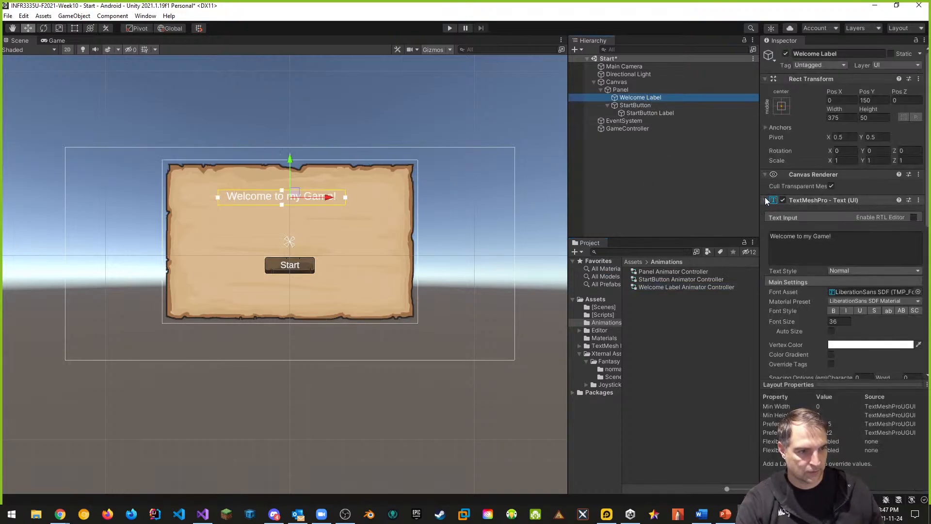
left_click(766, 200)
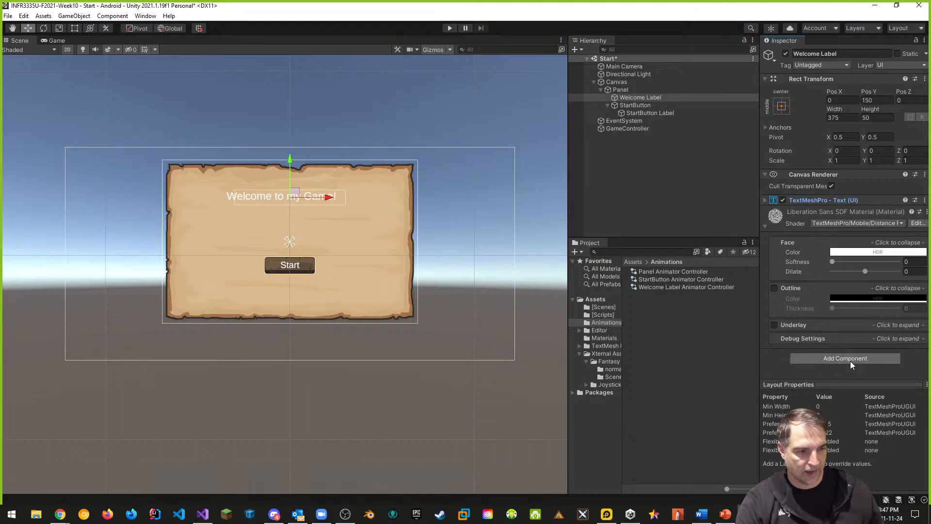
left_click_drag(662, 286, 863, 356)
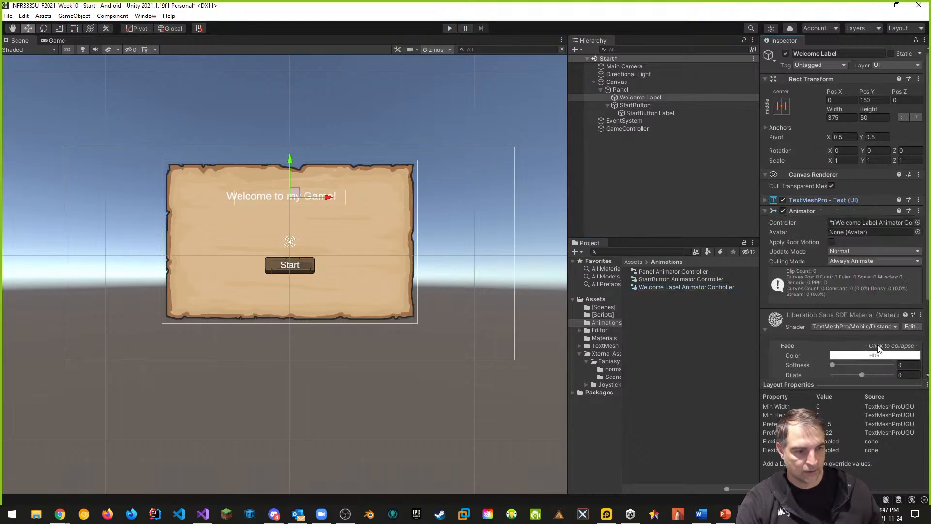
scroll(820, 330, "down", 4)
scroll(834, 257, "up", 4)
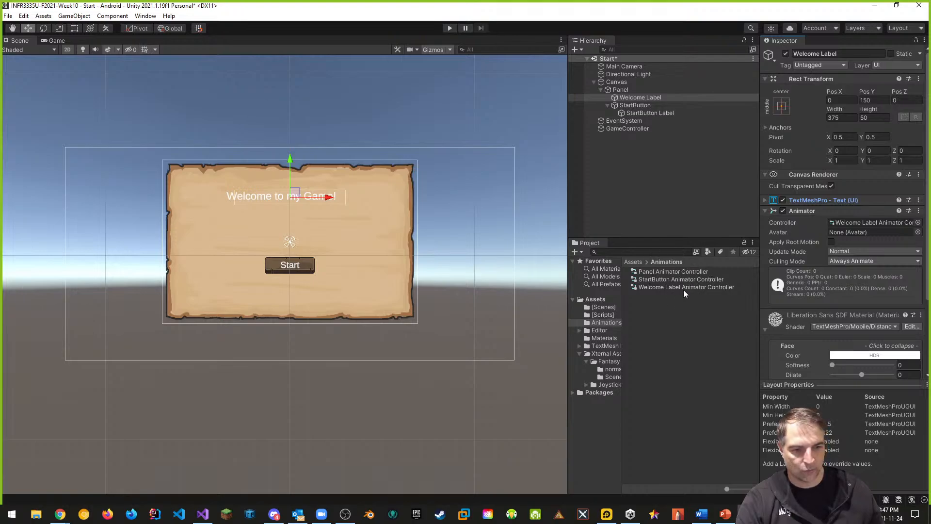
Open the Animation window and dock it beneath the Scene view
double_click(650, 272)
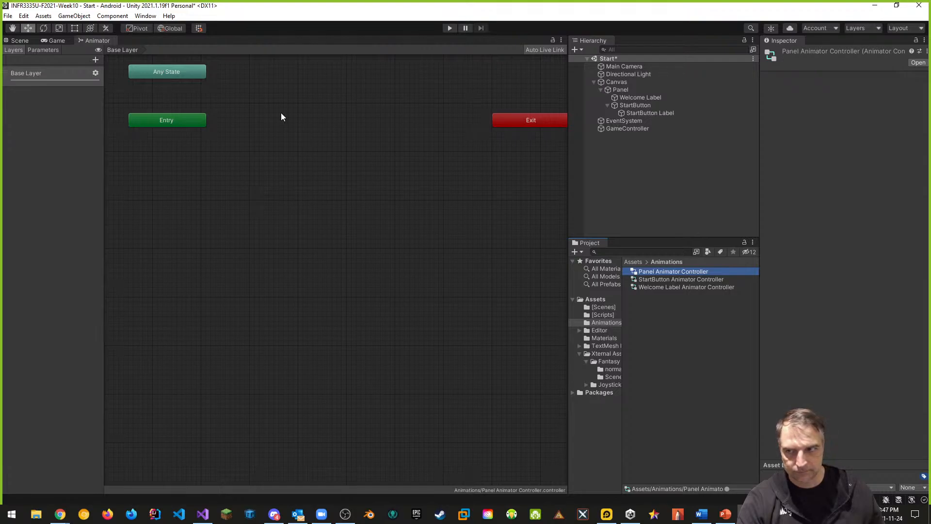
left_click(20, 41)
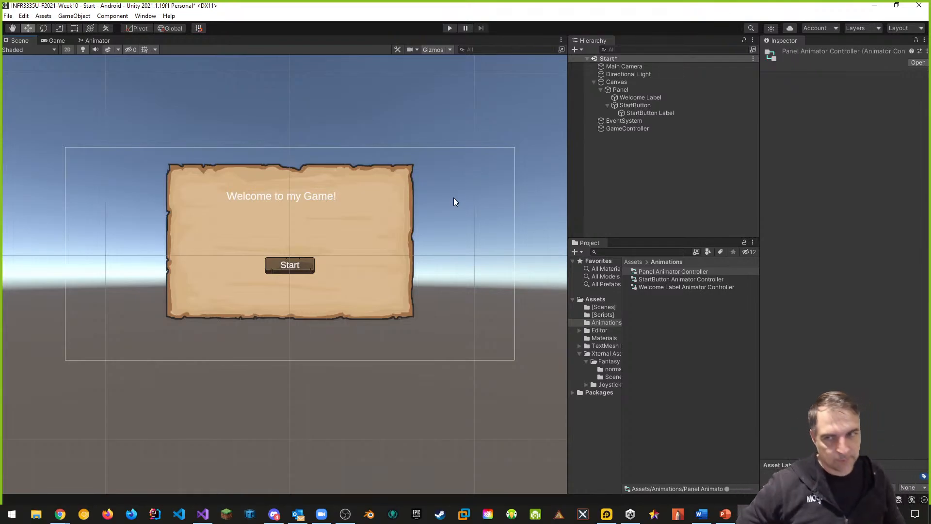
left_click(144, 17)
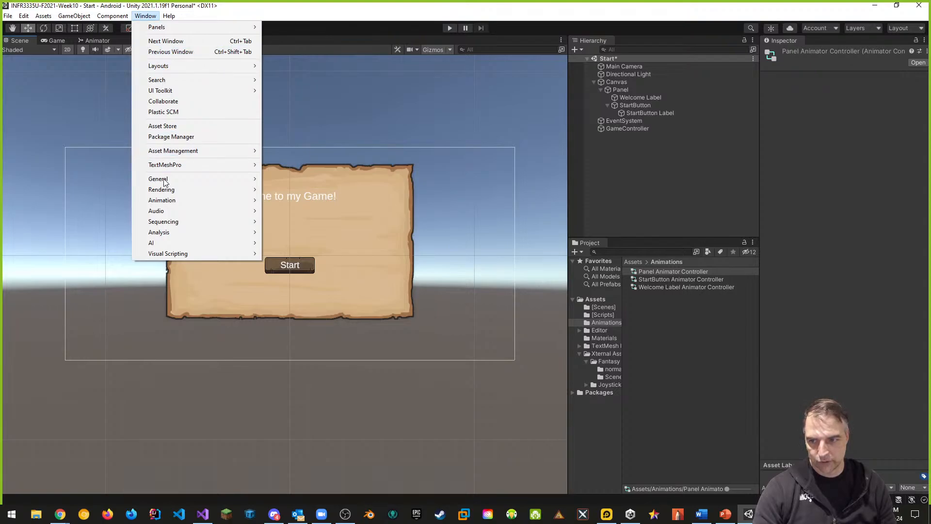
mouse_move(169, 201)
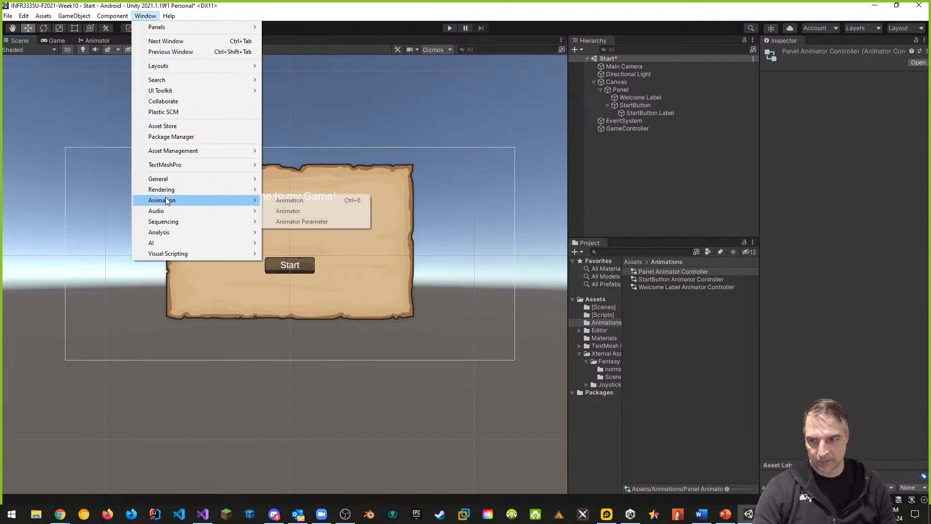
left_click(311, 205)
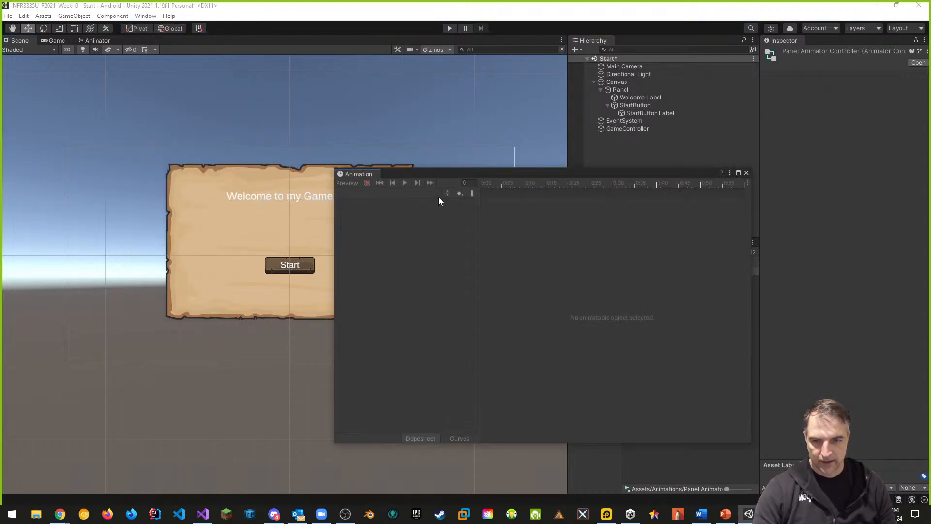
left_click_drag(360, 174, 209, 446)
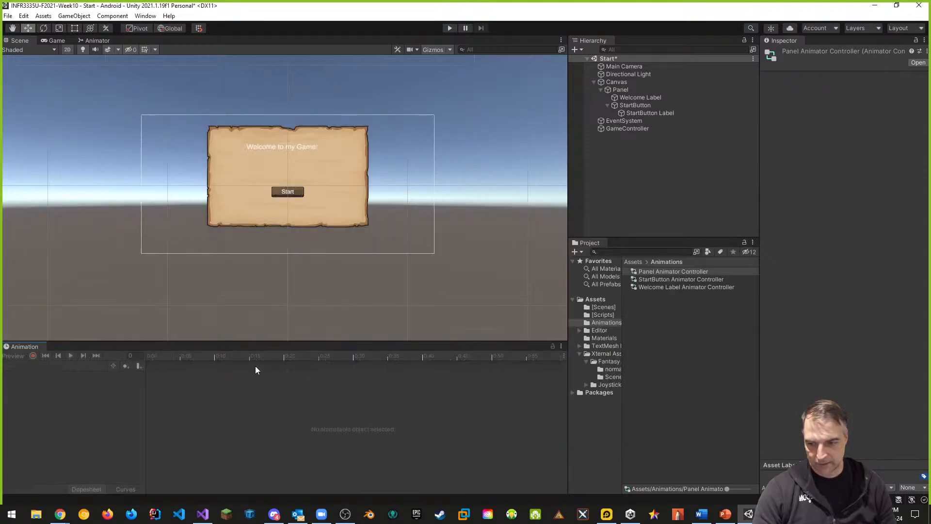
left_click_drag(270, 343, 283, 304)
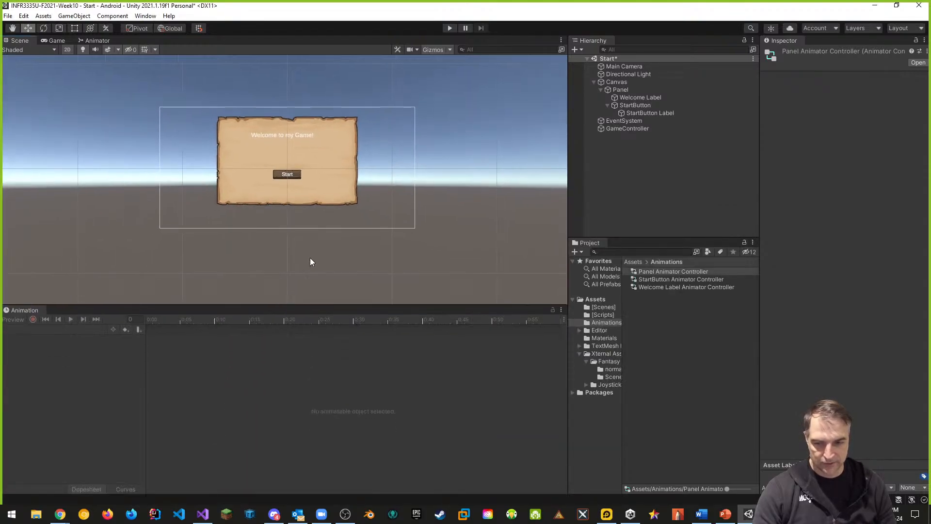
Select the Panel and create a new animation clip for it named Panel-Entry-Clip in the Animations folder
scroll(307, 235, "up", 4)
middle_click_drag(303, 240, 323, 232)
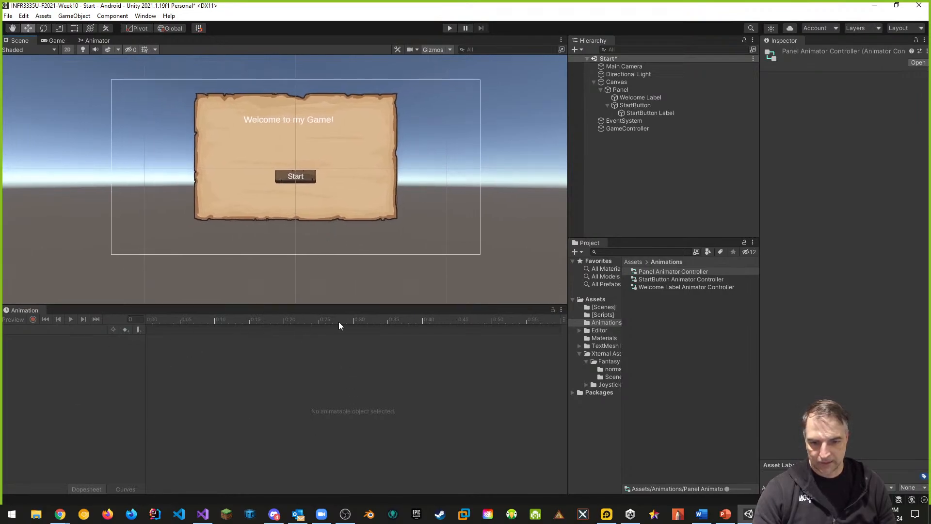
key("q")
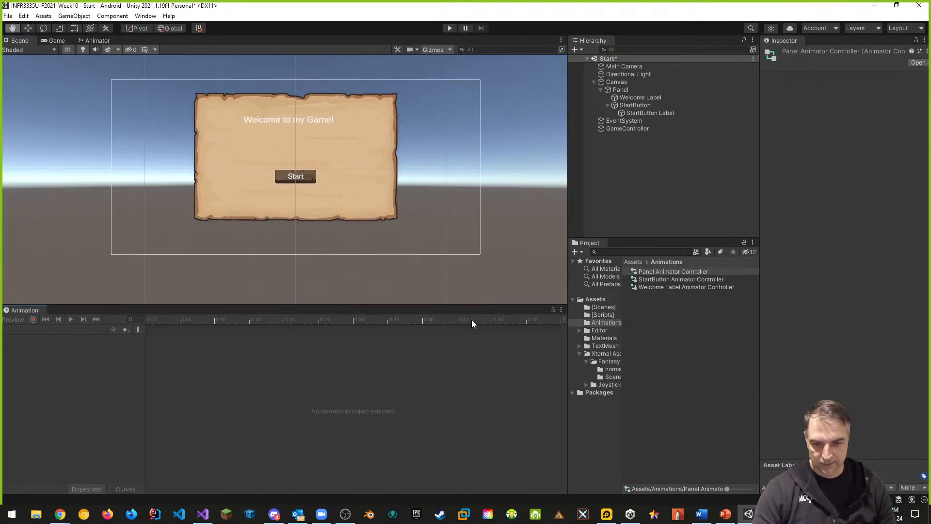
key("w")
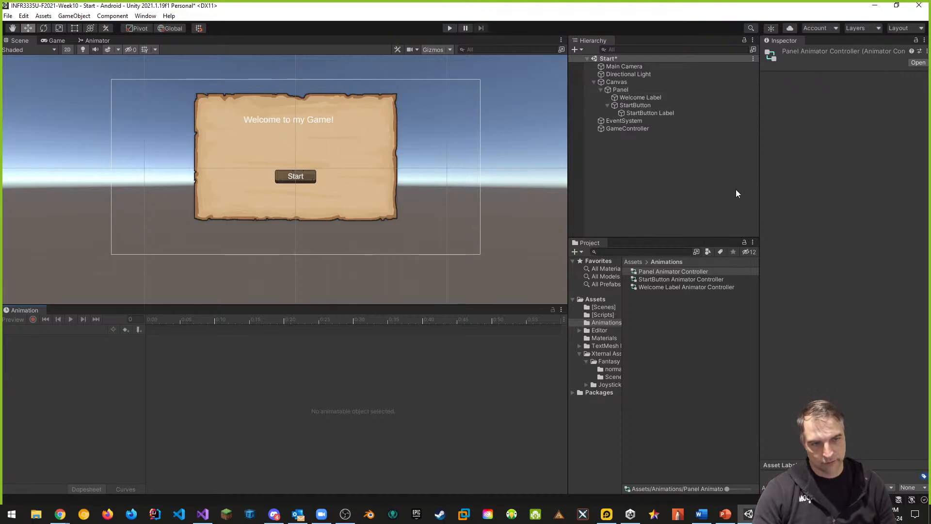
left_click(623, 91)
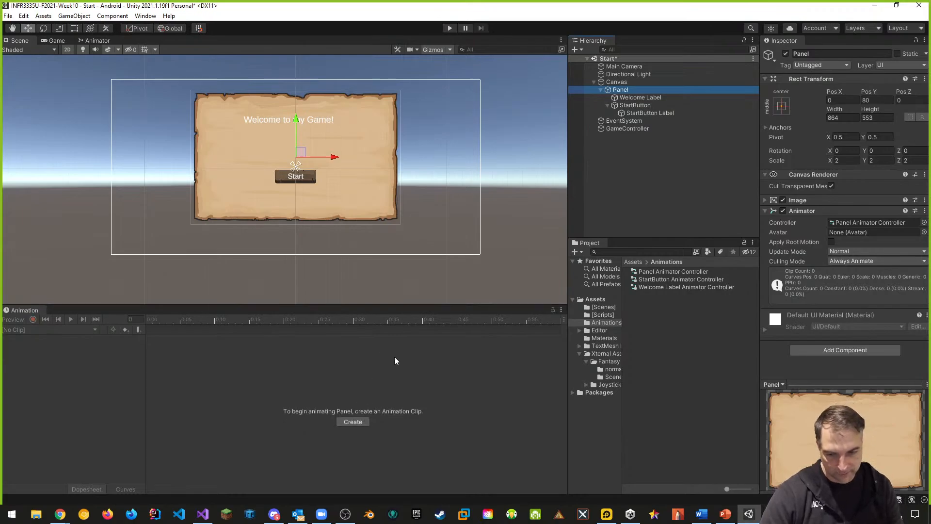
left_click(354, 422)
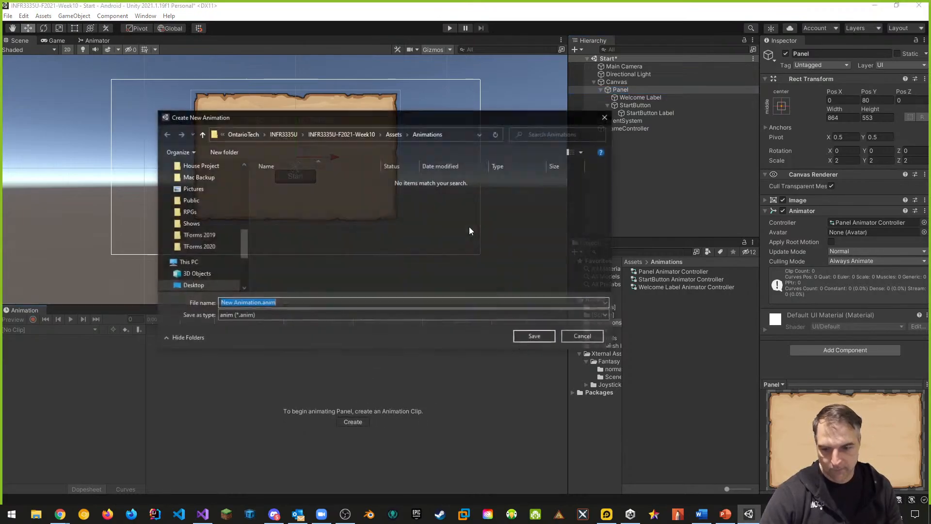
left_click(261, 305)
left_click_drag(260, 305, 184, 307)
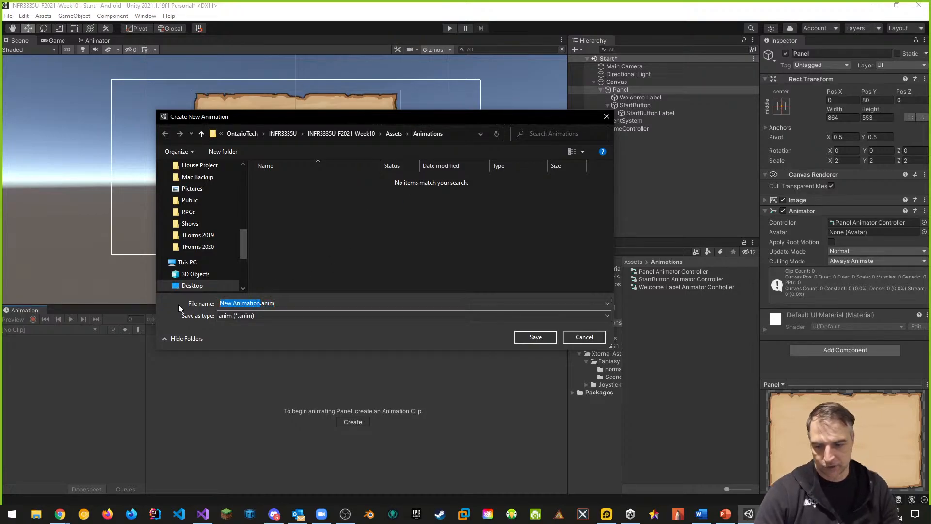
type("Panel-Ent")
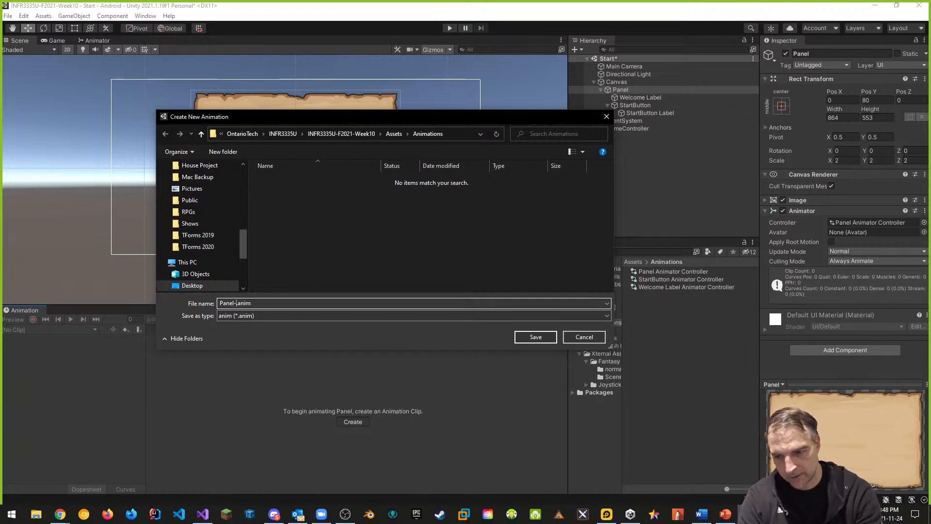
type("ry-Clip")
key("Return")
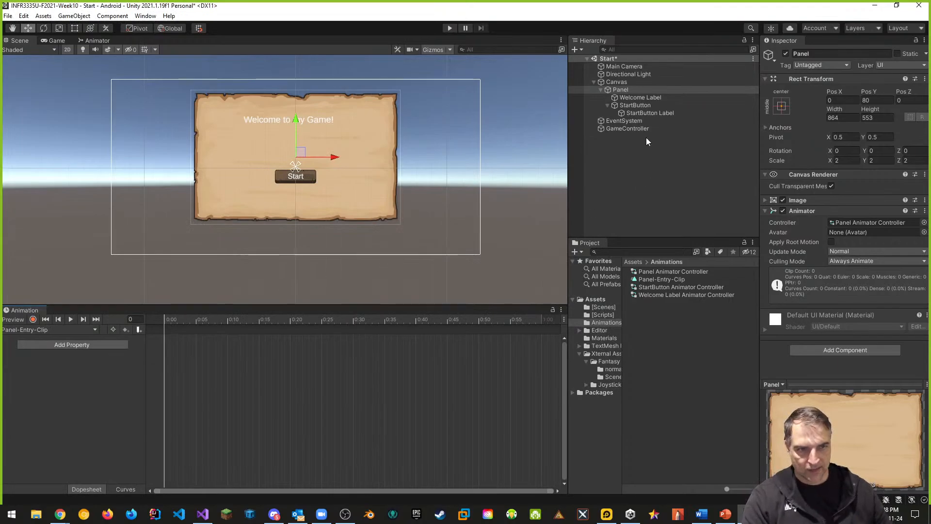
Select the Welcome Label and create an animation clip for it named Welcome-Entry-Clip
left_click(639, 97)
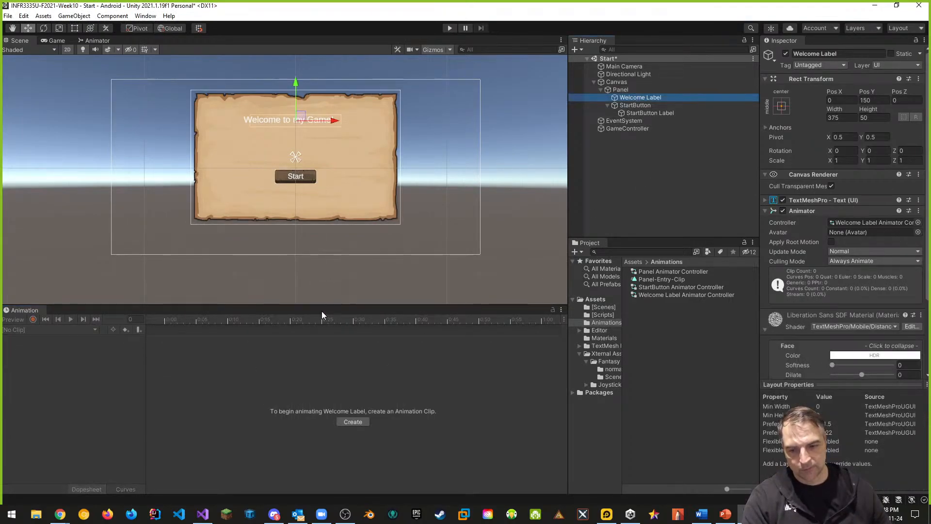
left_click(359, 422)
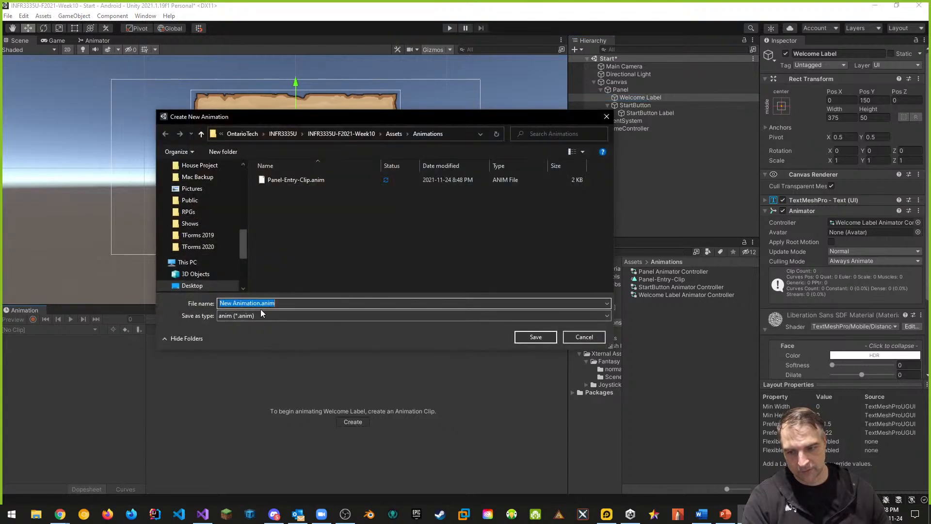
left_click(262, 303)
left_click_drag(261, 304, 129, 305)
type("SWel")
key("BackSpace")
type("Welcome")
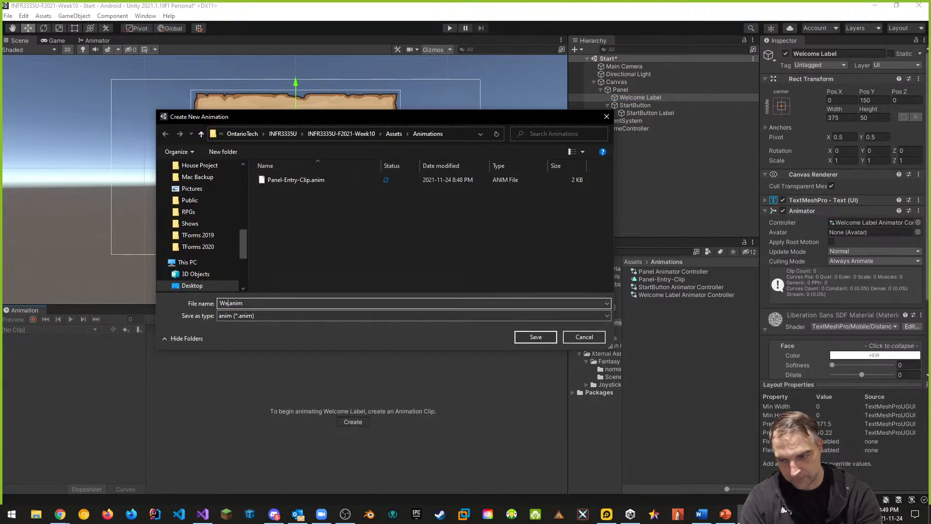
type("-")
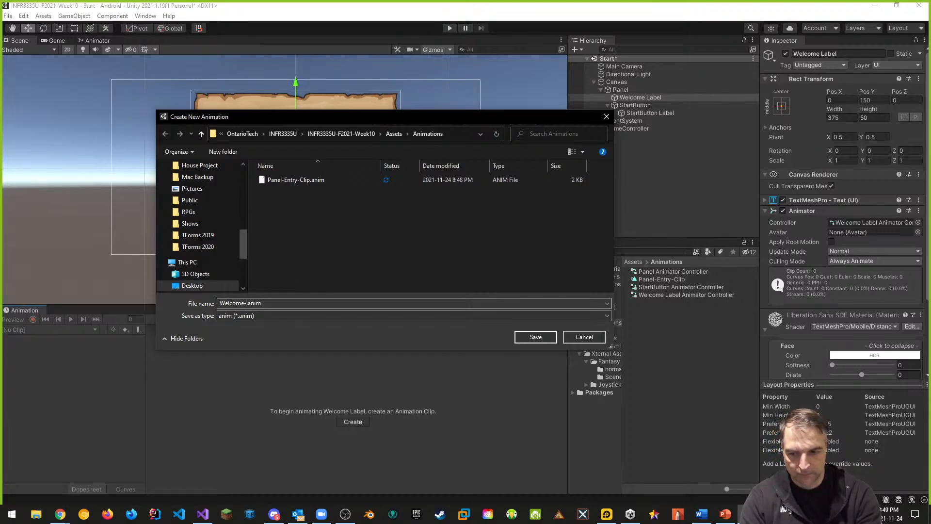
type("Entry-Clip")
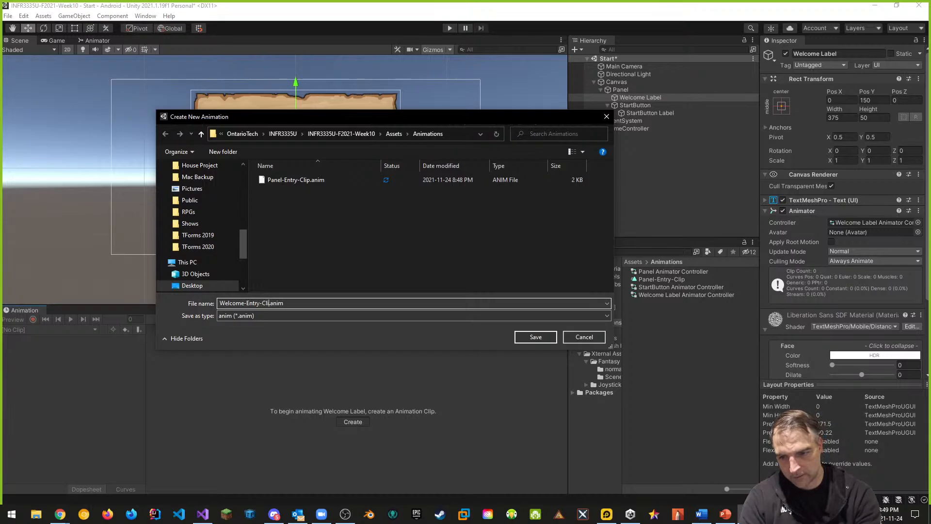
key("Return")
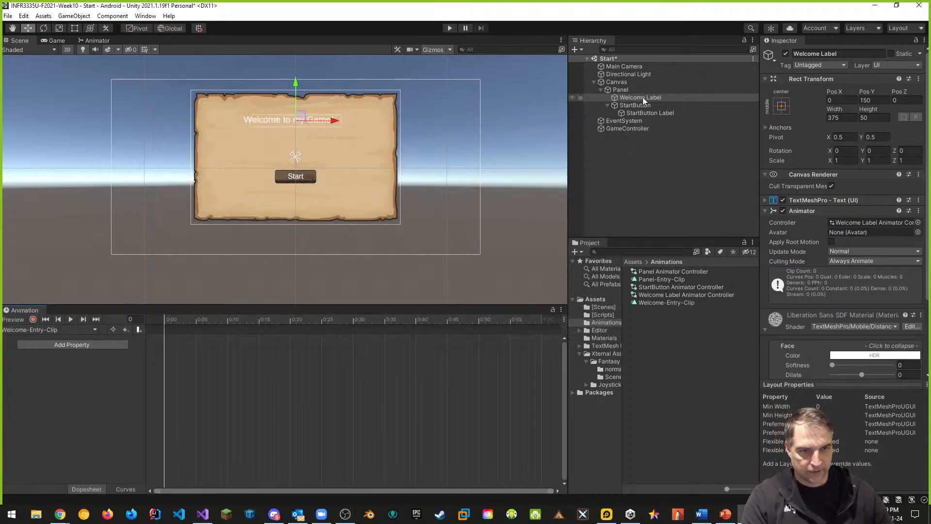
Select the StartButton and create an animation clip for it named StartButton-Entry-Clip
left_click(644, 106)
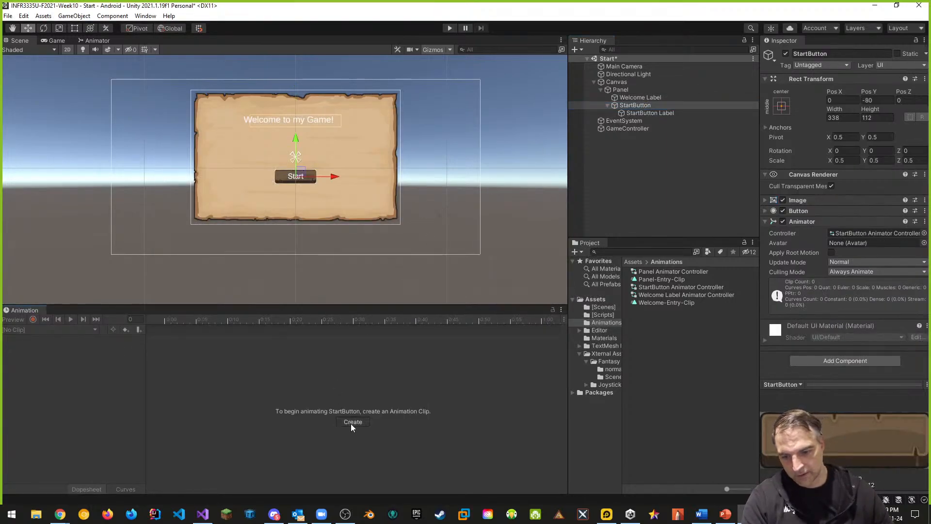
left_click(352, 422)
left_click(283, 301)
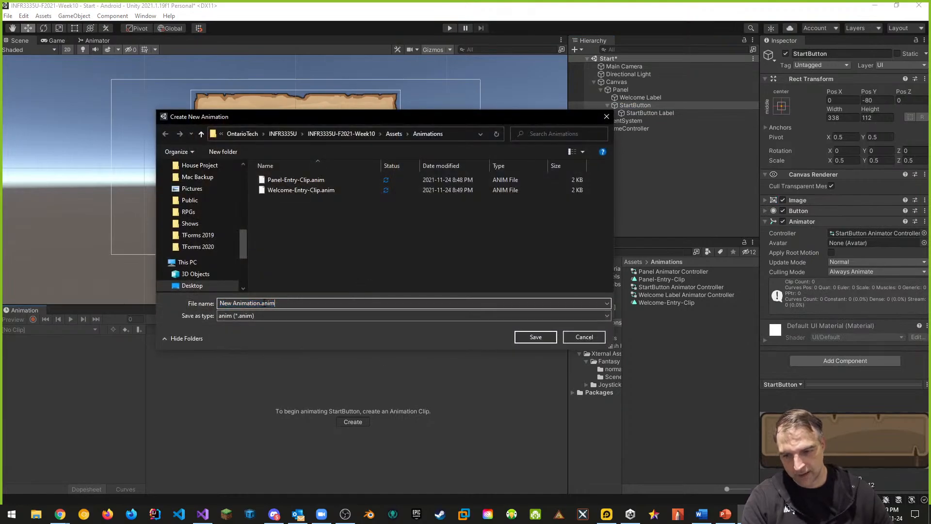
left_click_drag(261, 304, 111, 297)
type("StartButton")
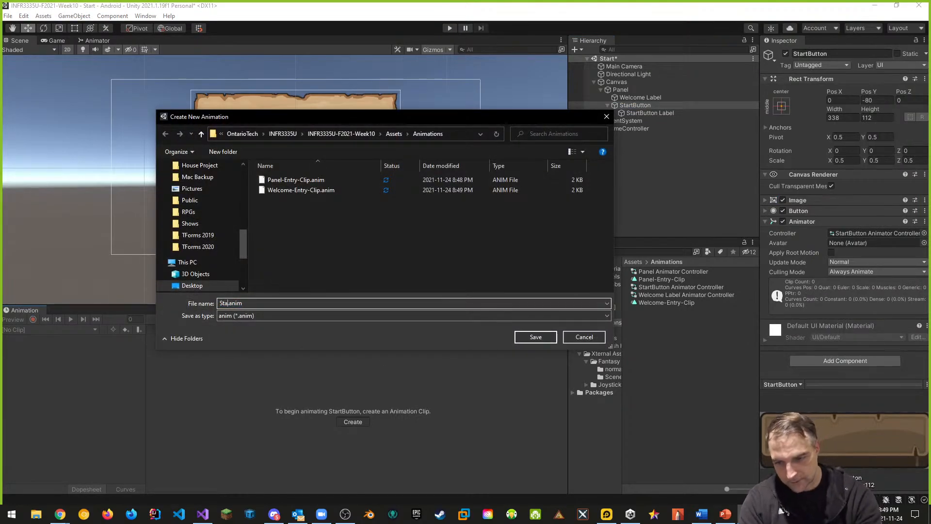
type("-Entry-Cli")
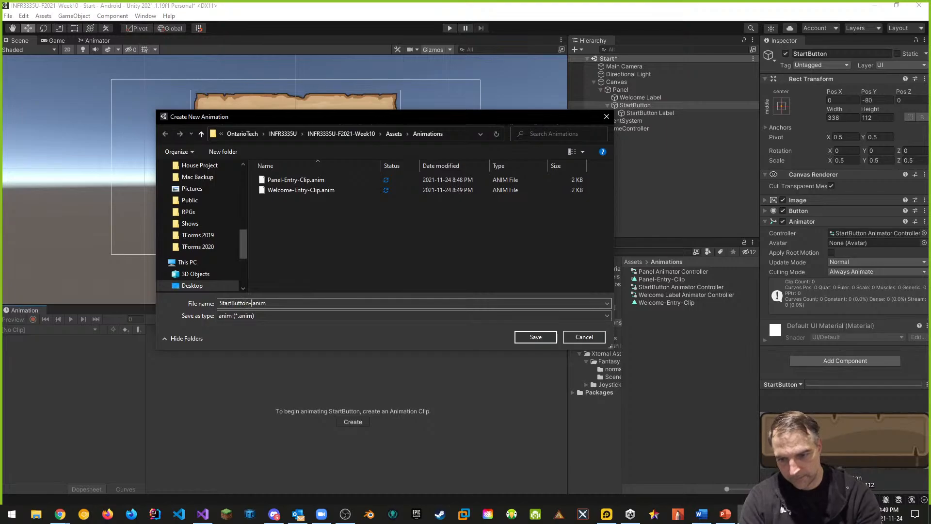
type("p")
key("Return")
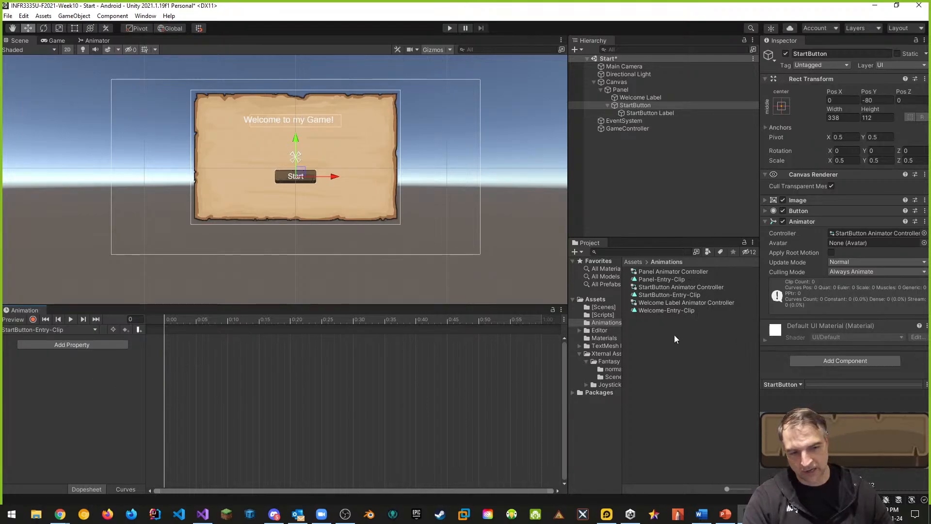
Open the Panel Animator Controller and reposition the Panel-Entry-Clip state in the graph
double_click(665, 271)
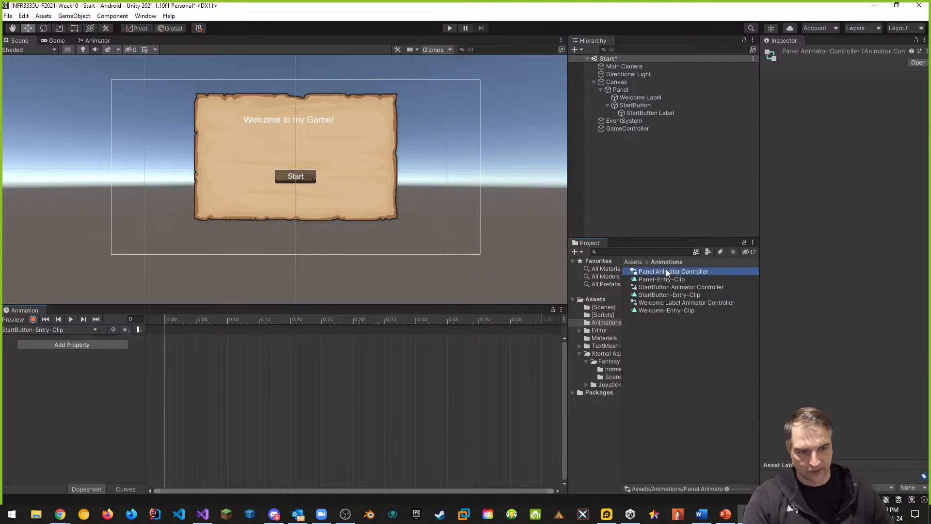
left_click_drag(269, 72, 304, 202)
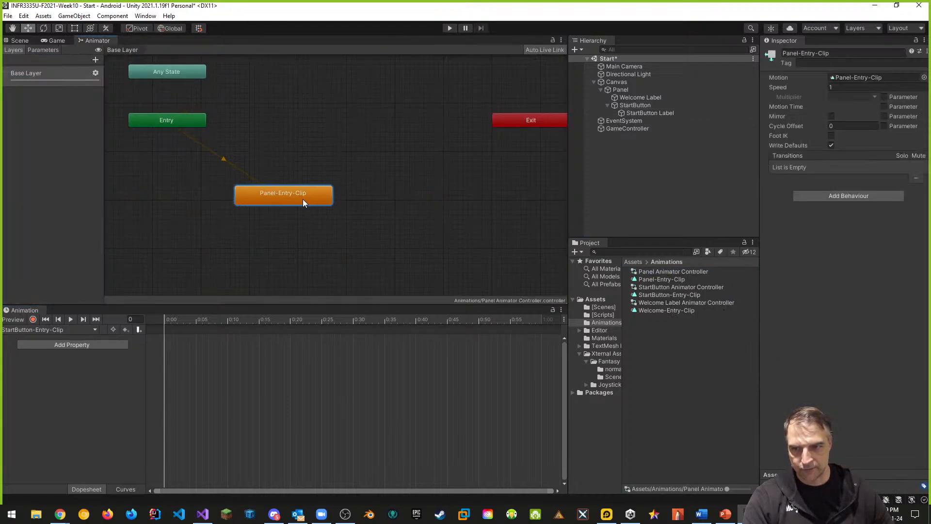
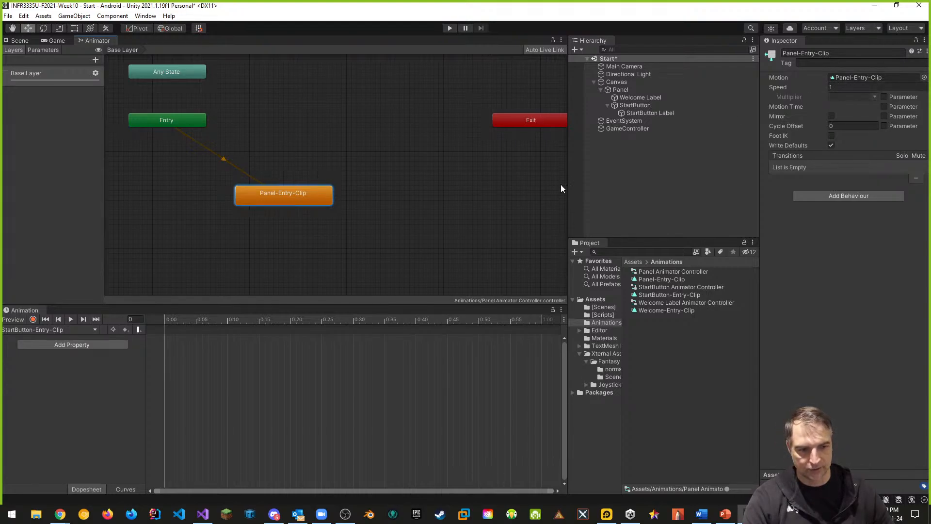
Turn off Loop Time on the Panel-Entry-Clip, StartButton-Entry-Clip and Welcome-Entry-Clip animation clips
left_click(653, 279)
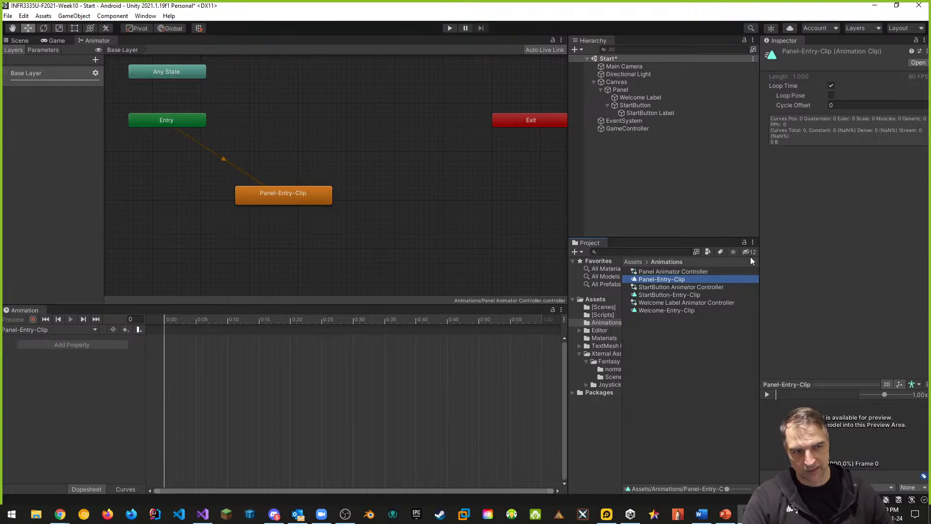
left_click(697, 295, "ctrl")
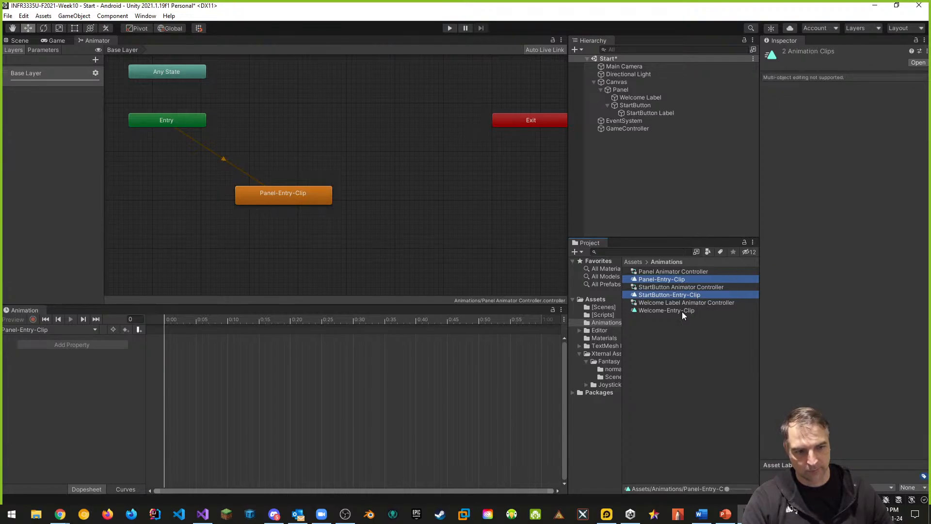
left_click(682, 311, "ctrl")
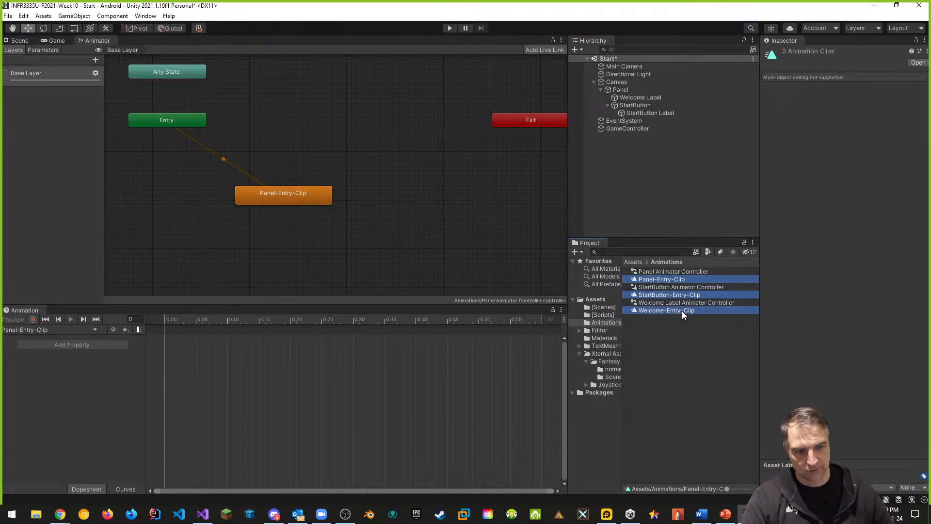
left_click(661, 281)
left_click(831, 86)
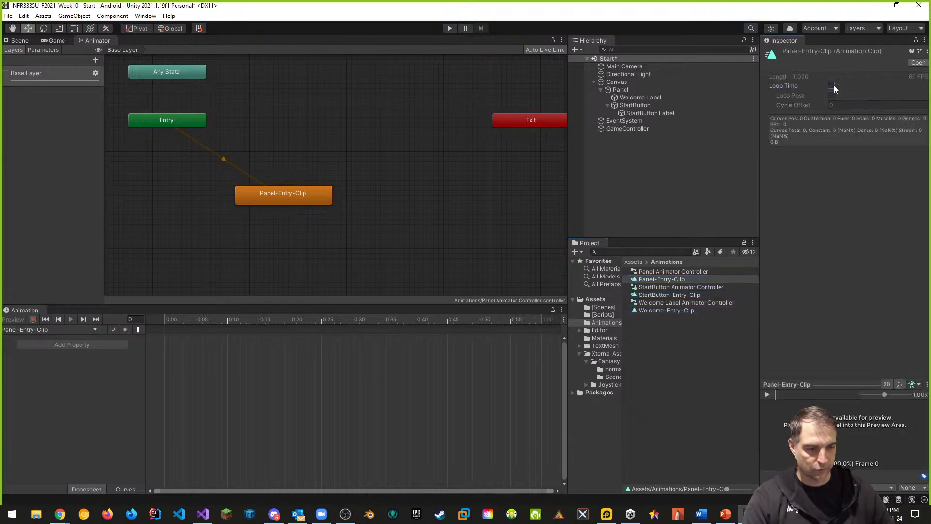
left_click(696, 295)
left_click(831, 86)
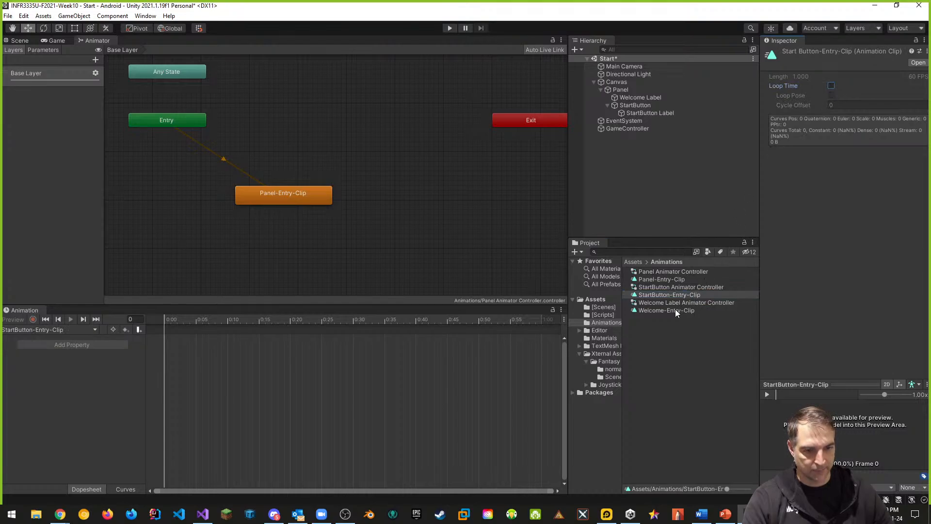
left_click(675, 311)
left_click(831, 86)
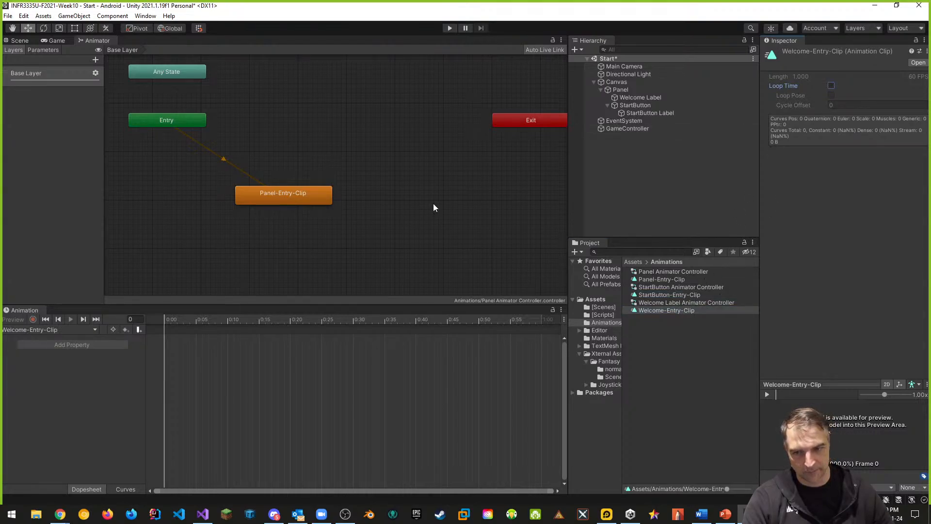
left_click(671, 280)
left_click(660, 295)
left_click(640, 311)
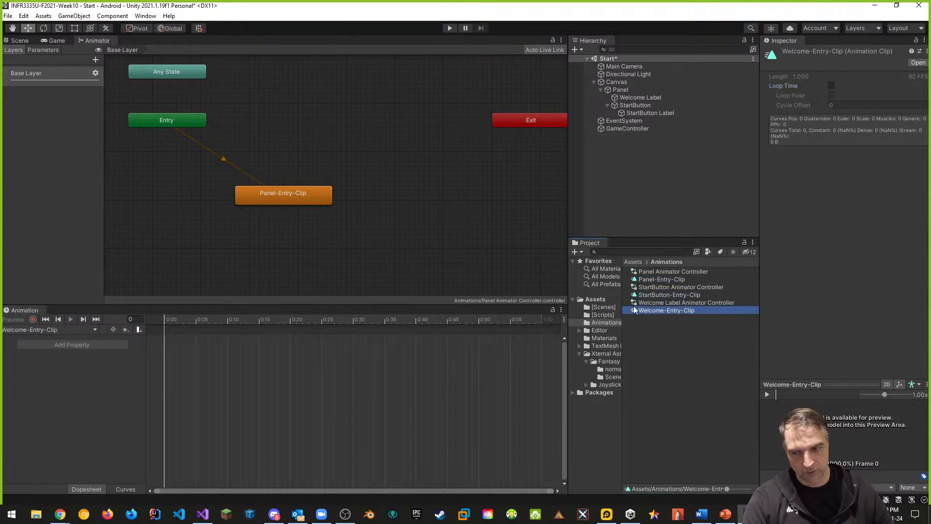
In the Scene view, move the Panel off-screen above the canvas and set its Pos Y to 1500
left_click(20, 41)
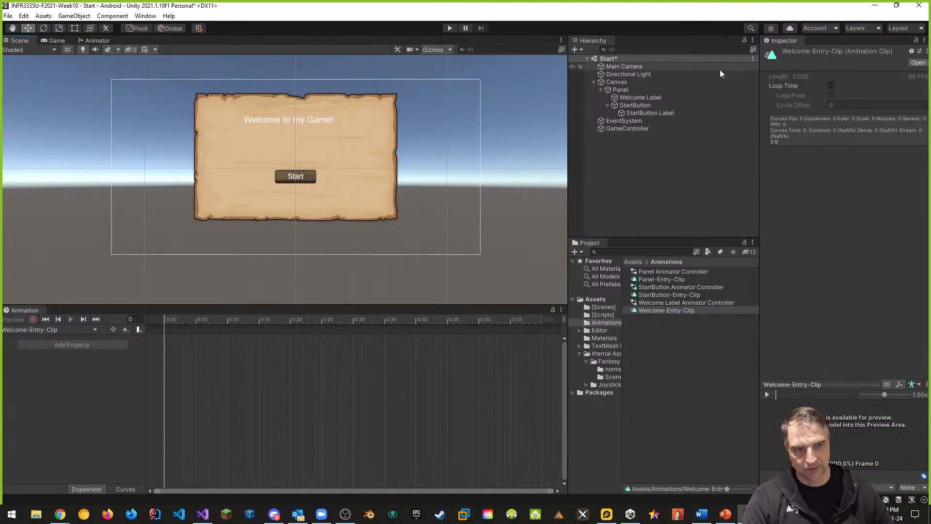
left_click(615, 90)
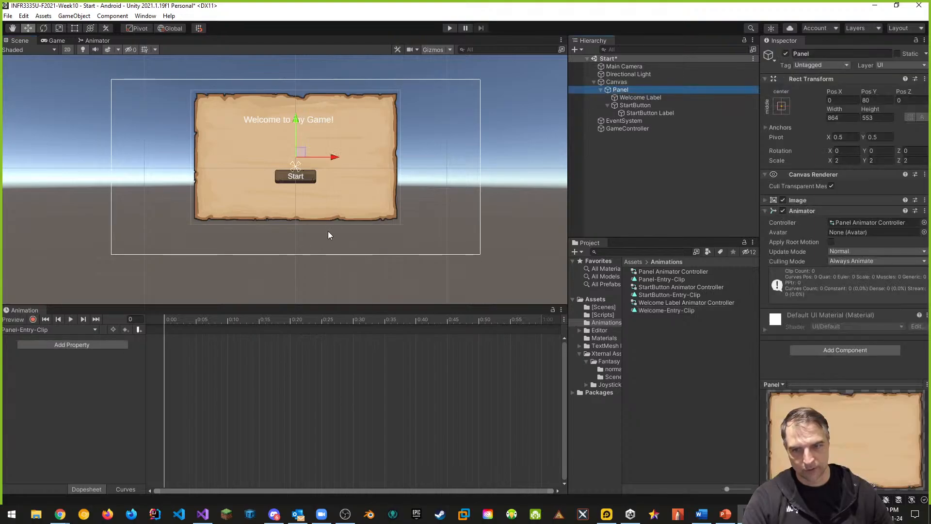
scroll(379, 215, "down", 3)
middle_click_drag(407, 161, 404, 184)
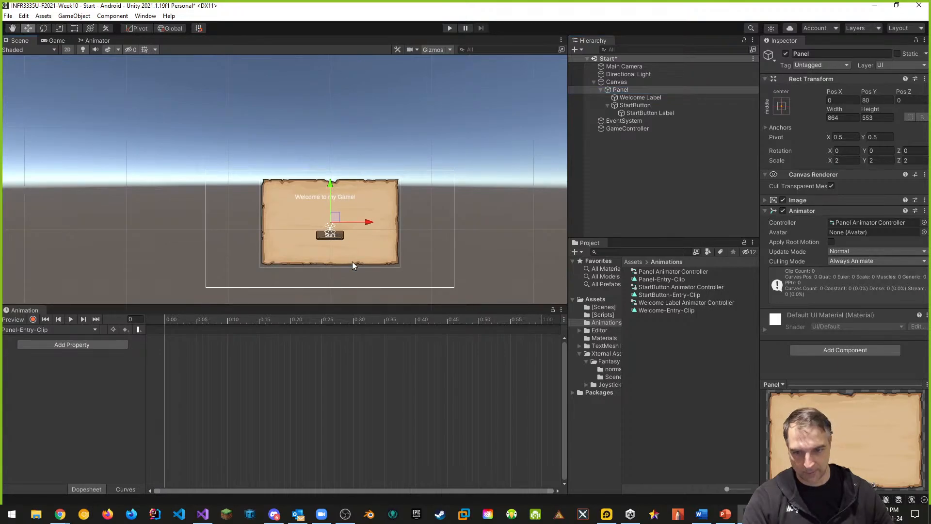
left_click_drag(331, 190, 339, 71)
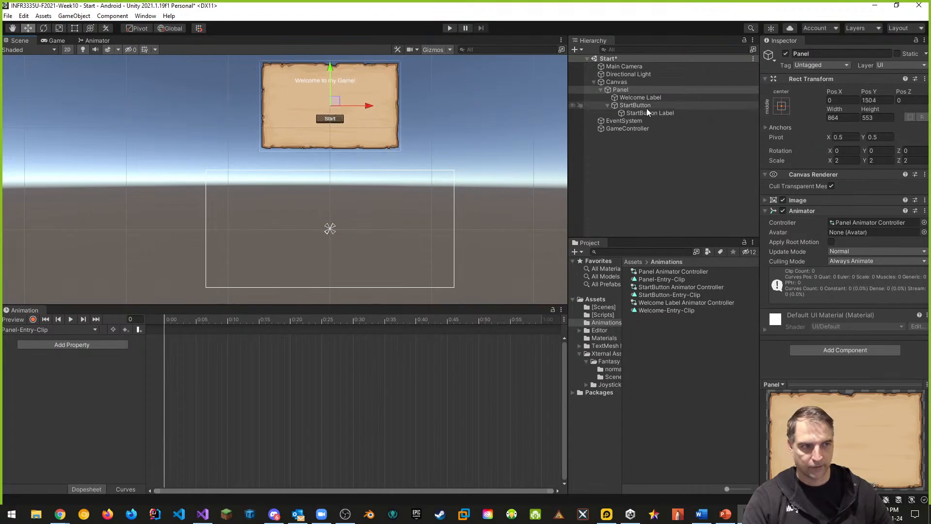
left_click(878, 100)
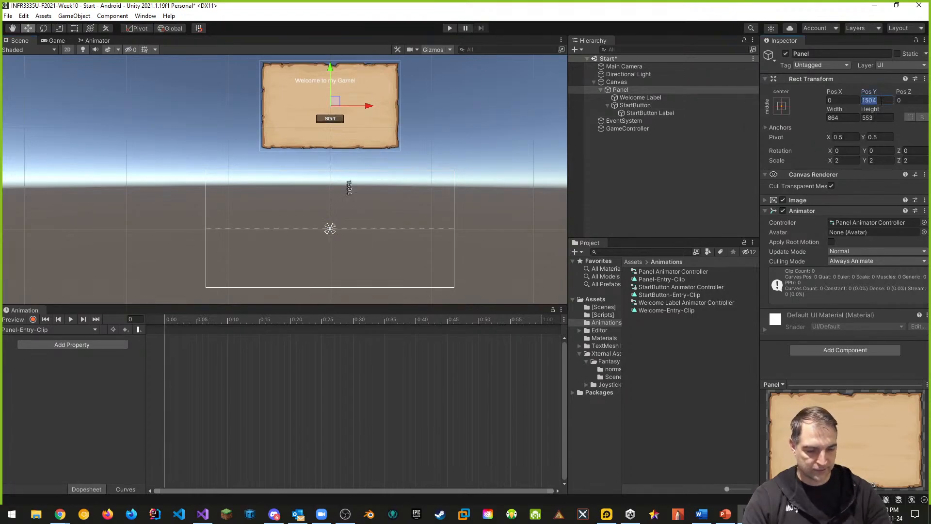
type("1500")
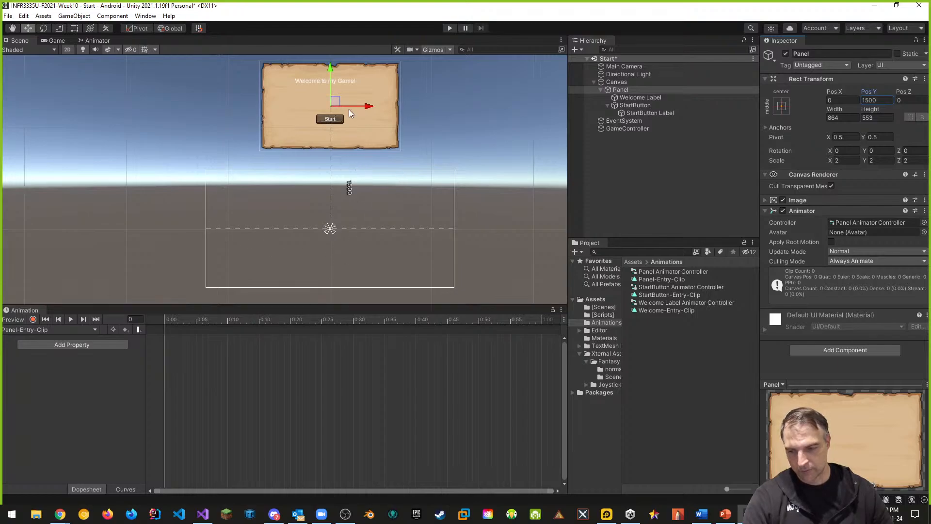
Start recording Panel-Entry-Clip and key the Panel's anchored Y position at 1500 on frame 0
left_click(33, 319)
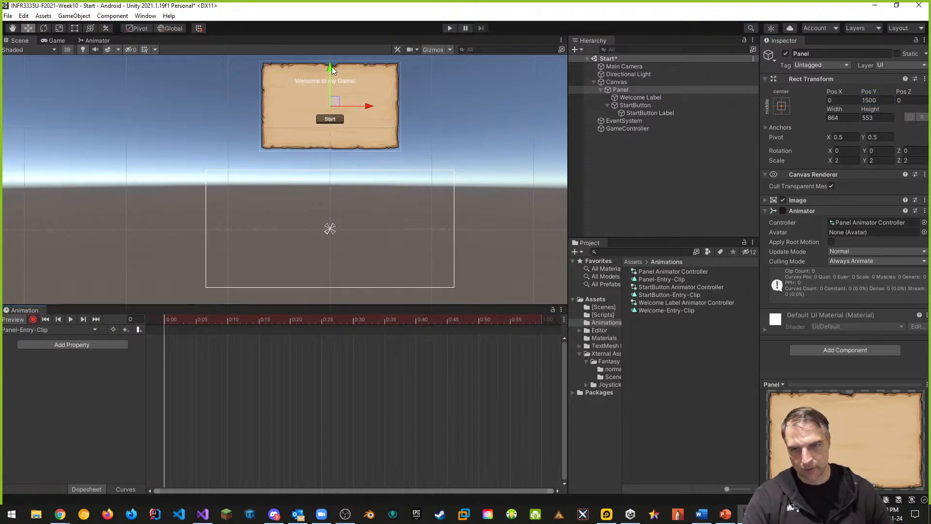
left_click_drag(329, 68, 330, 66)
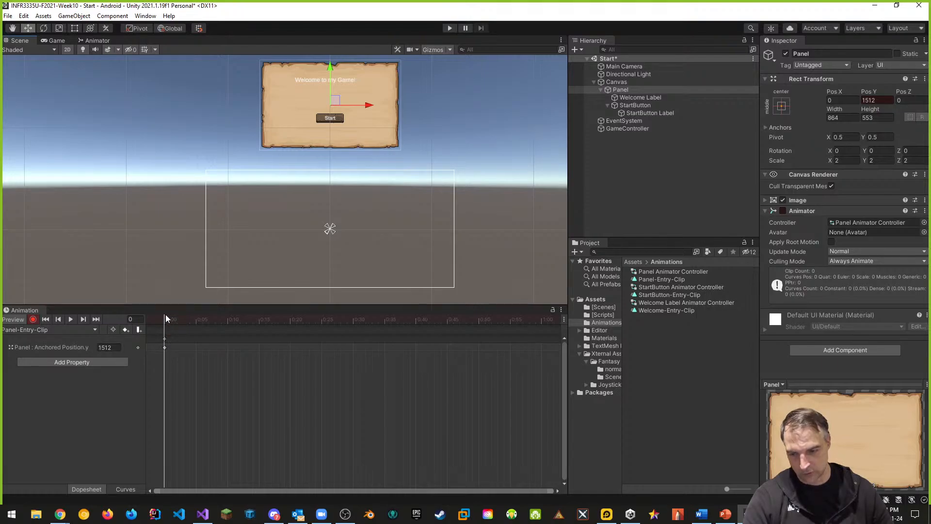
left_click(108, 347)
type("1500")
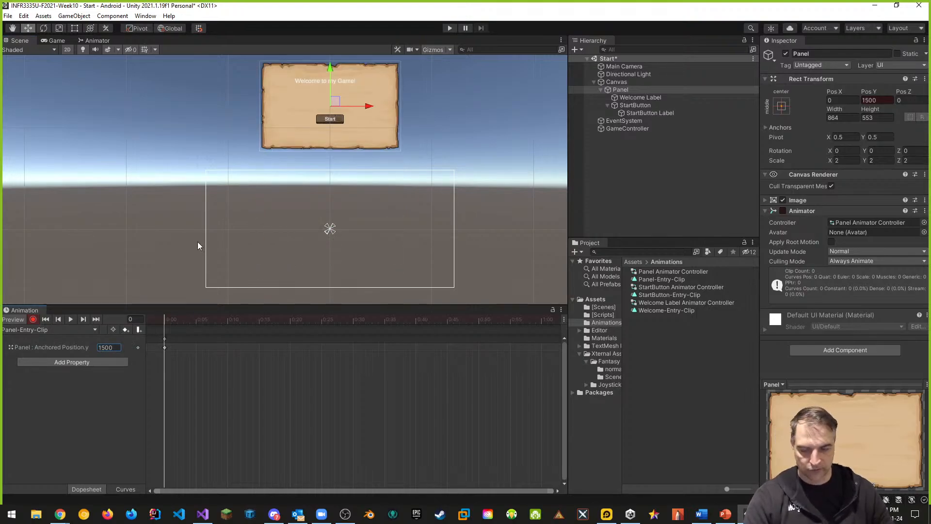
At frame 30, move the Panel back and key its Pos Y at 80, then stop recording
left_click_drag(166, 319, 355, 325)
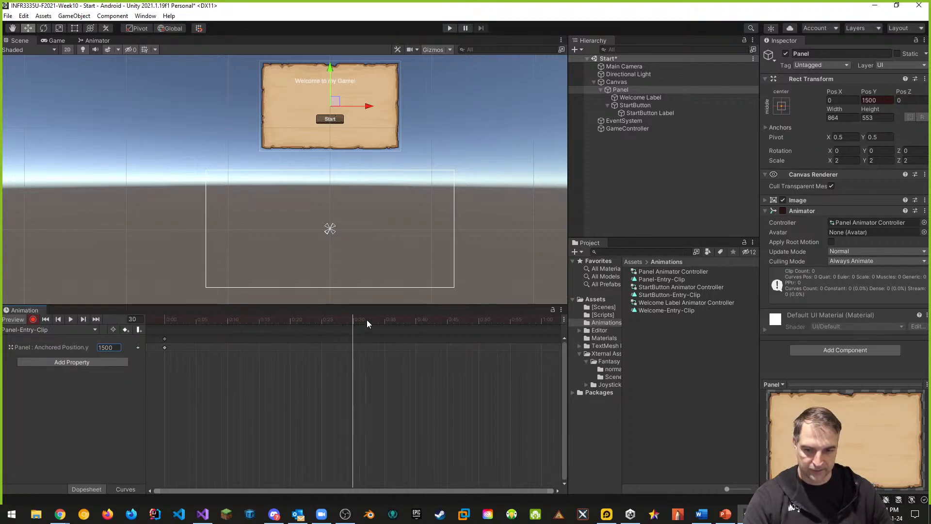
scroll(454, 376, "down", 1)
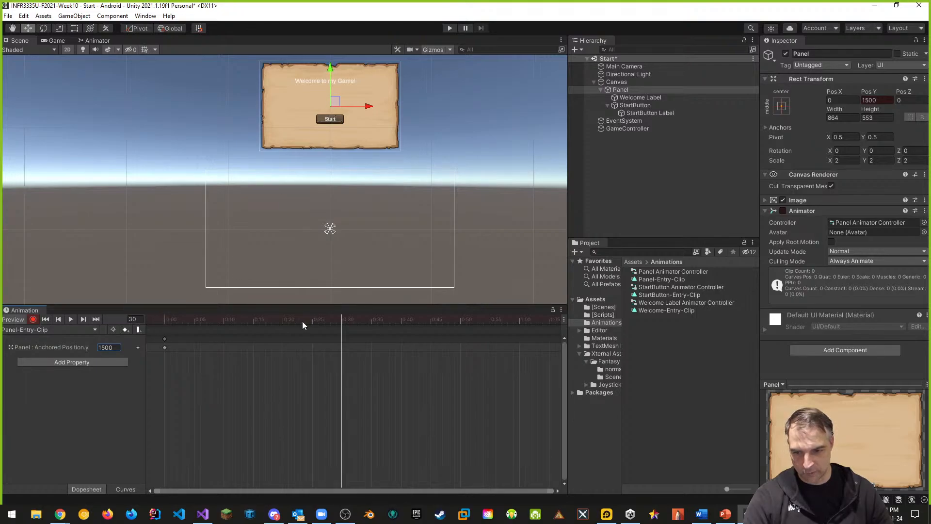
left_click_drag(328, 69, 330, 186)
left_click(873, 99)
type("80")
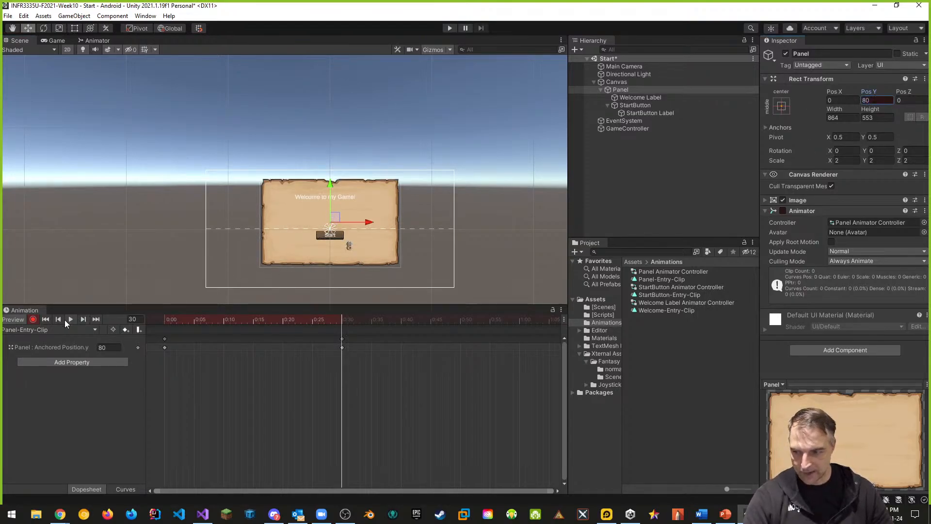
left_click(34, 319)
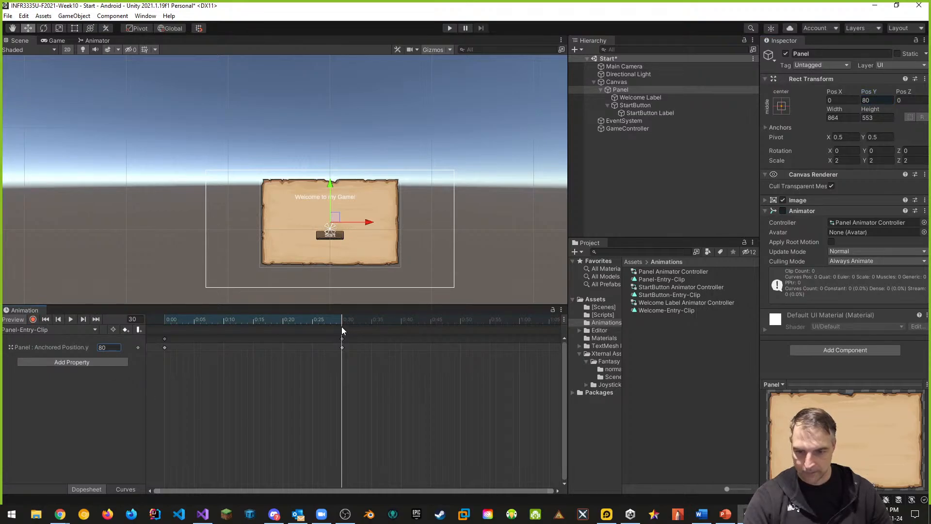
left_click_drag(340, 323, 163, 324)
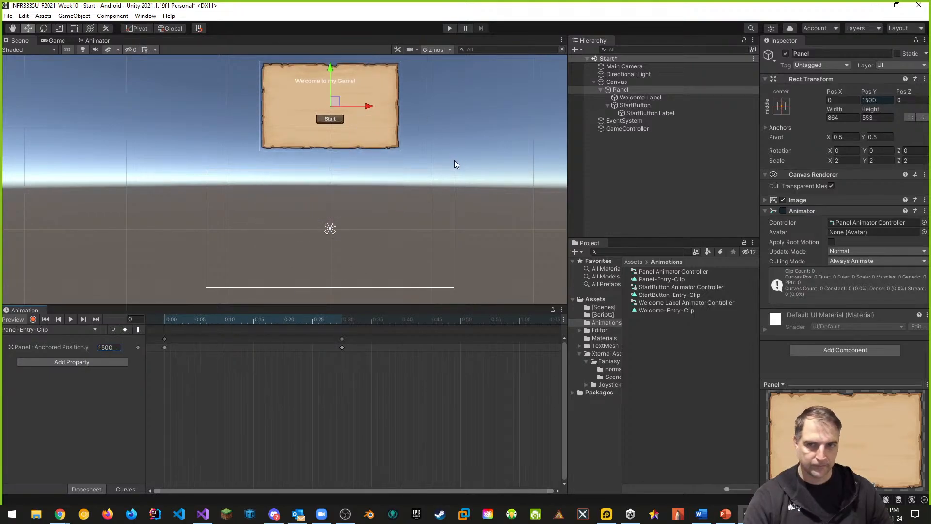
Inspect the Panel's anchored position animation curve in the Curves view
left_click(127, 489)
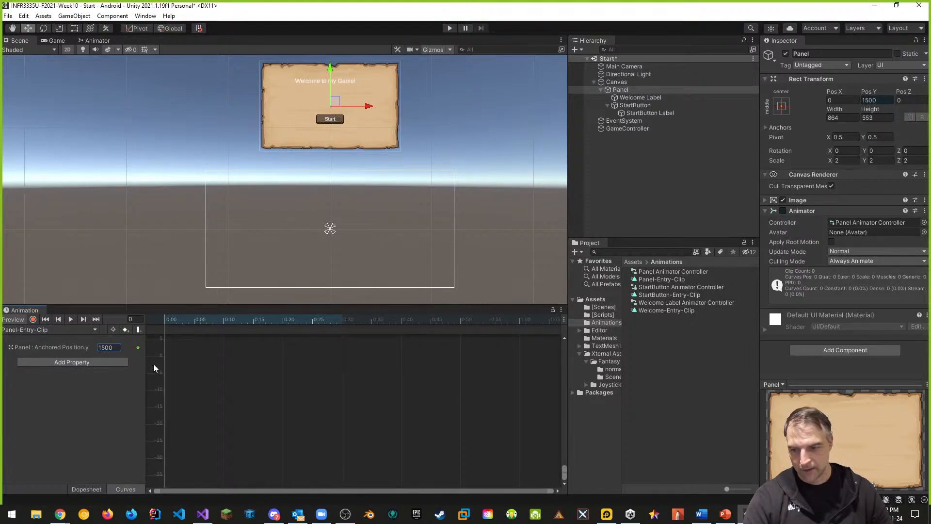
right_click(140, 350)
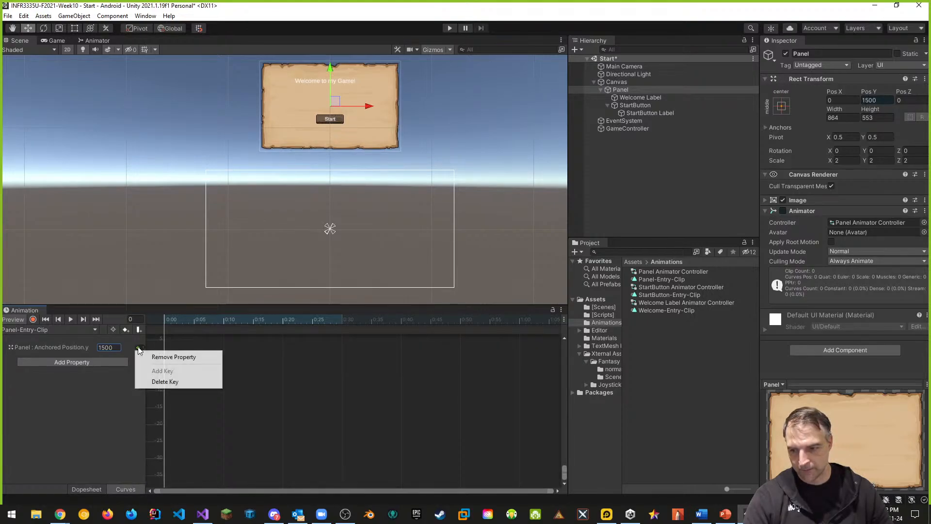
left_click(271, 376)
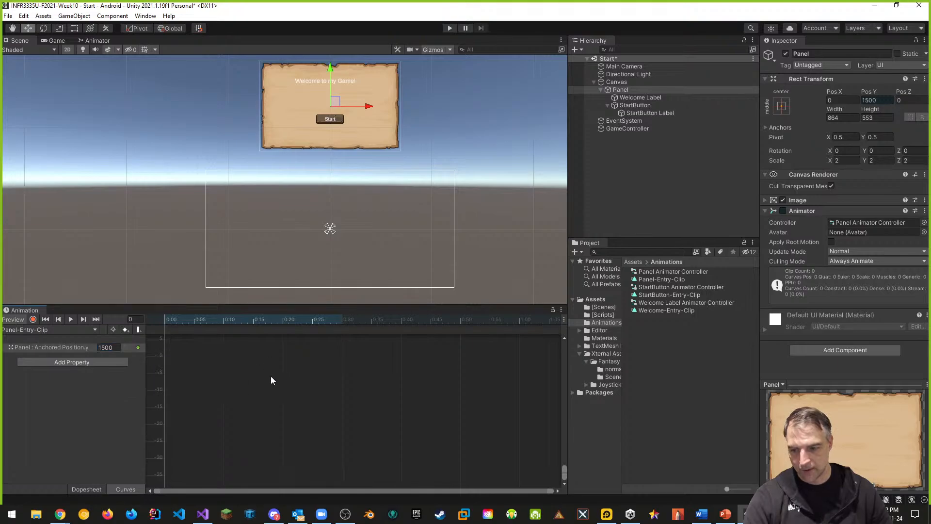
left_click(19, 348)
scroll(248, 389, "down", 1)
scroll(247, 389, "down", 4)
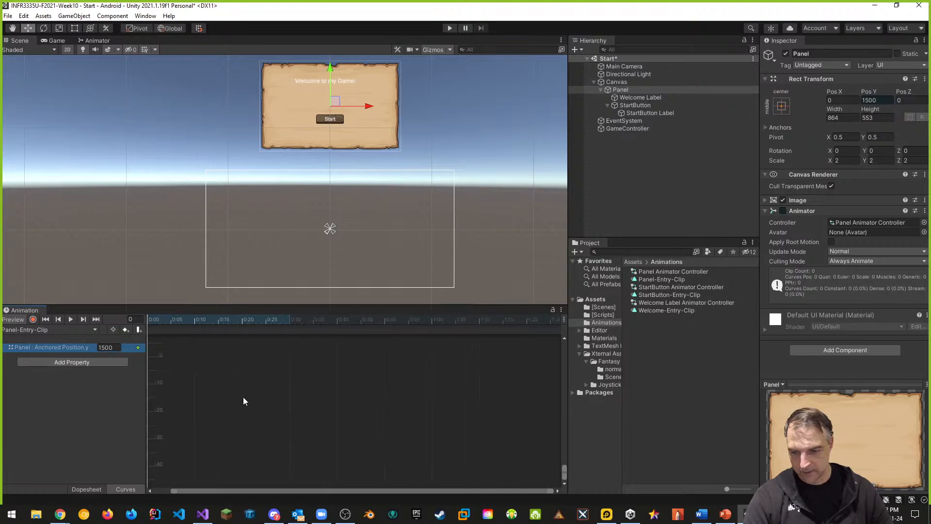
scroll(222, 373, "down", 4)
middle_click_drag(348, 373, 471, 369)
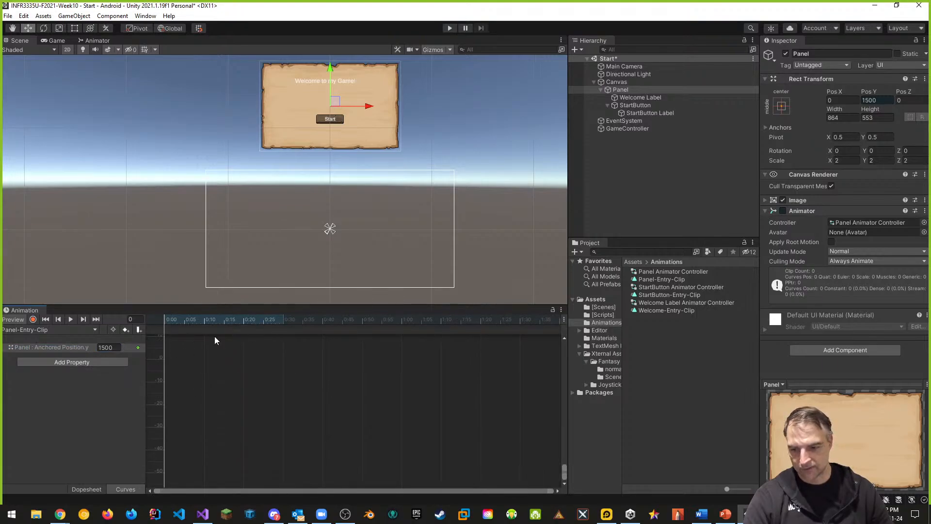
left_click(83, 489)
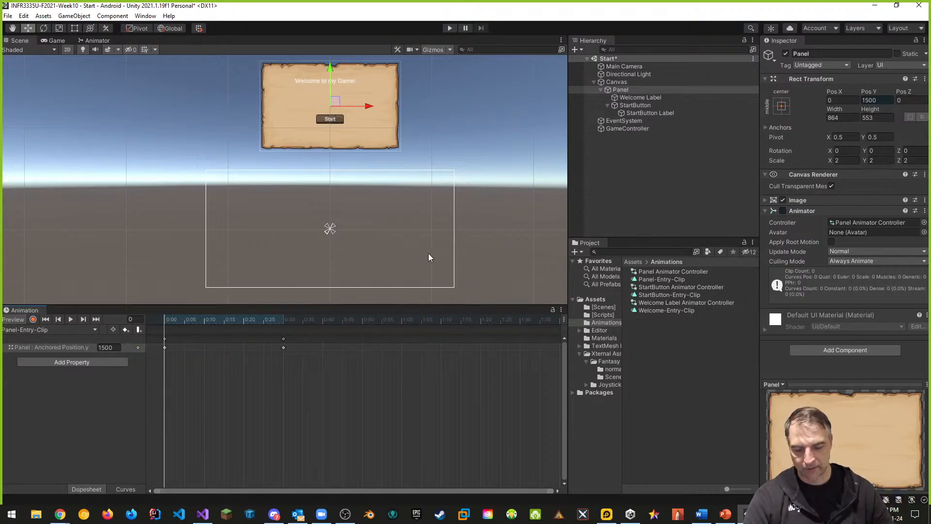
Move the Welcome Label off the panel to the right, setting its Pos X to 1000
middle_click_drag(423, 154, 447, 233)
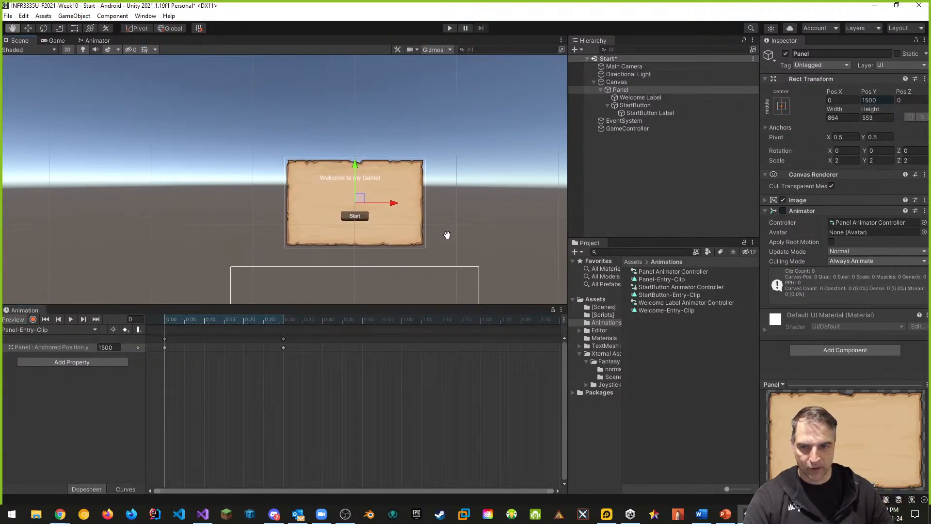
left_click(643, 98)
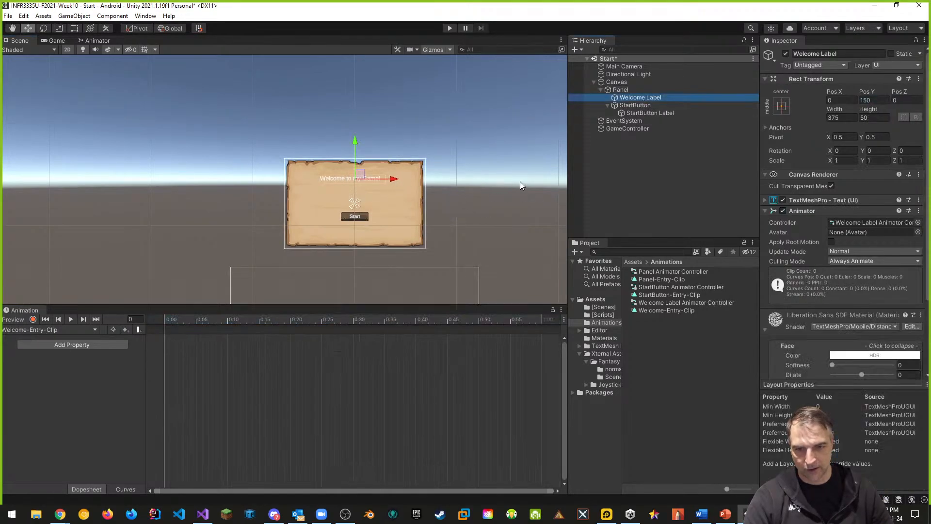
left_click_drag(395, 179, 525, 180)
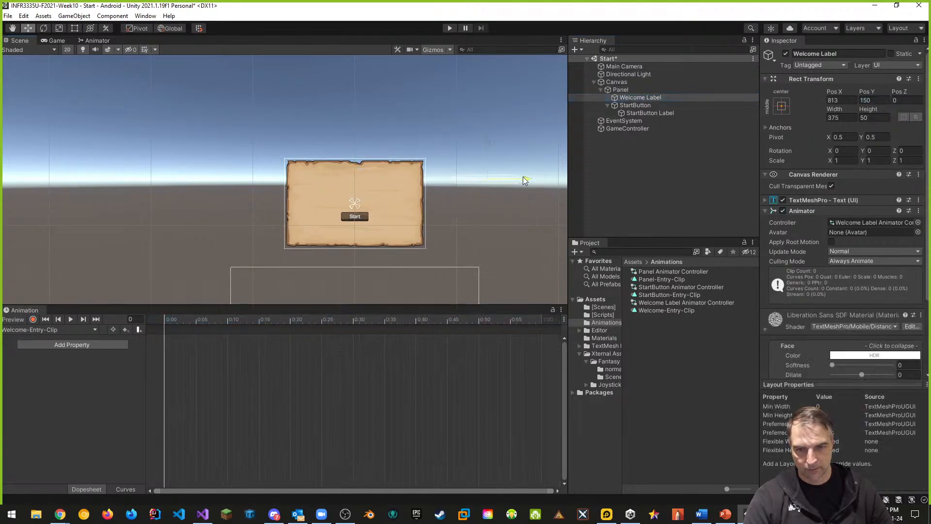
left_click(847, 99)
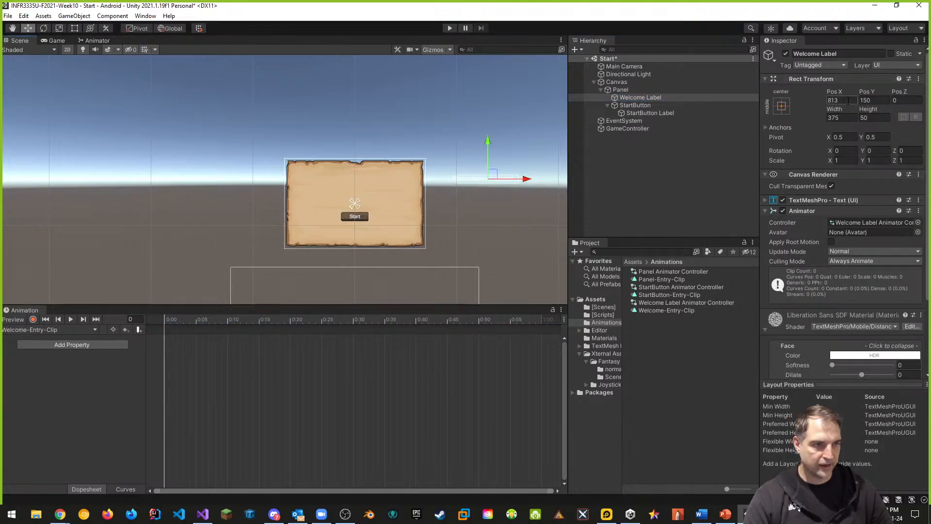
type("1000")
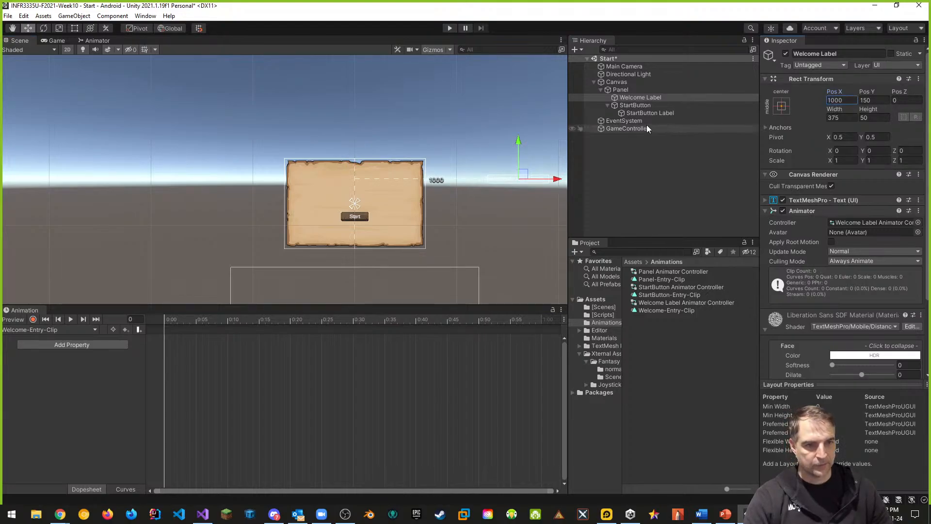
Move the StartButton off the panel to the left, setting its Pos X to -1000
left_click(635, 106)
left_click_drag(393, 218, 238, 224)
left_click(847, 100)
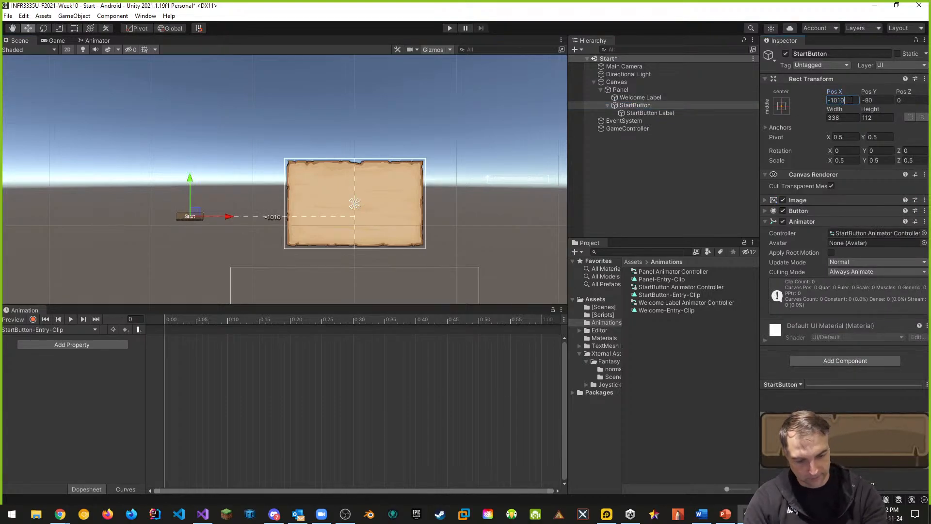
type("-1000")
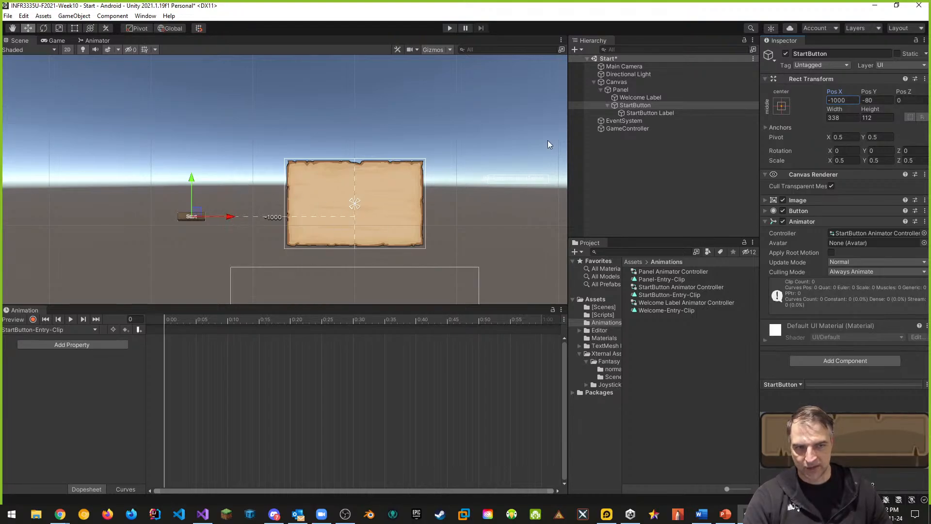
Start recording the Welcome Label's entry clip and key its Pos X at 1000 on frame 0
left_click(633, 98)
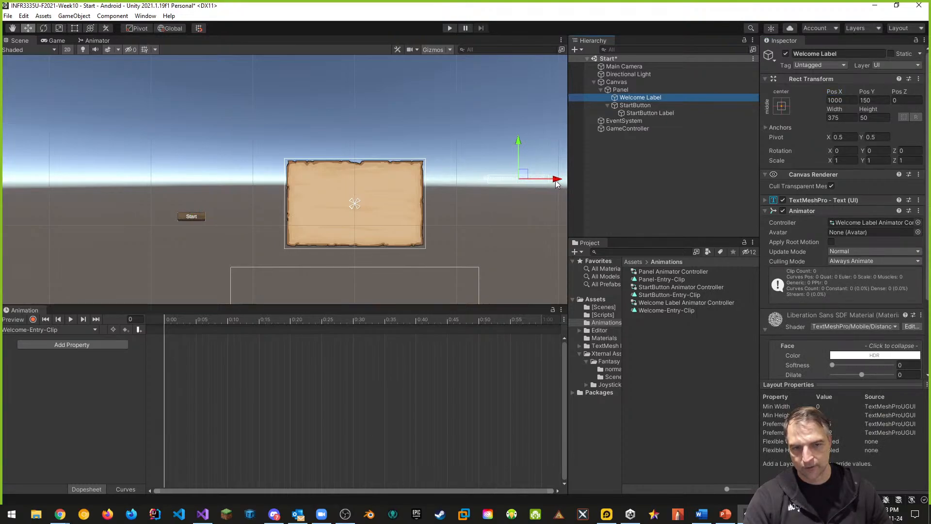
left_click(33, 320)
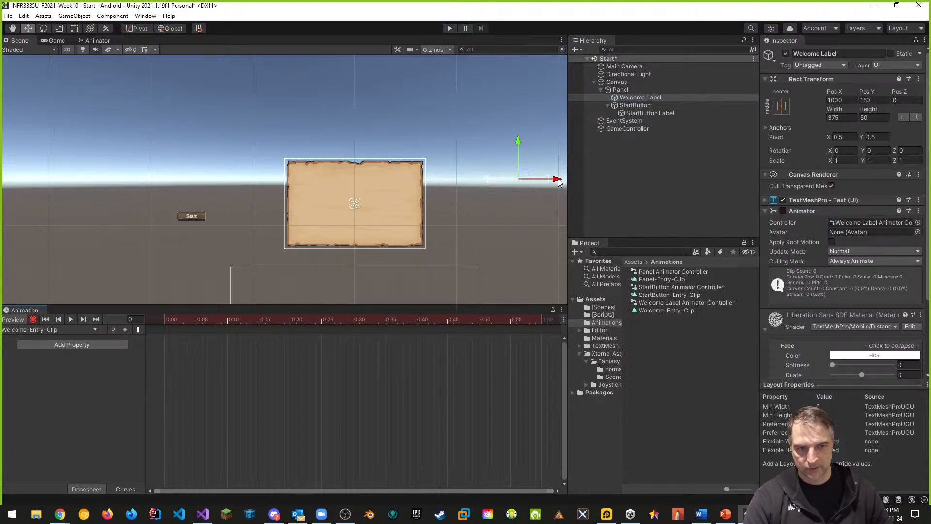
left_click_drag(558, 180, 555, 179)
left_click(120, 346)
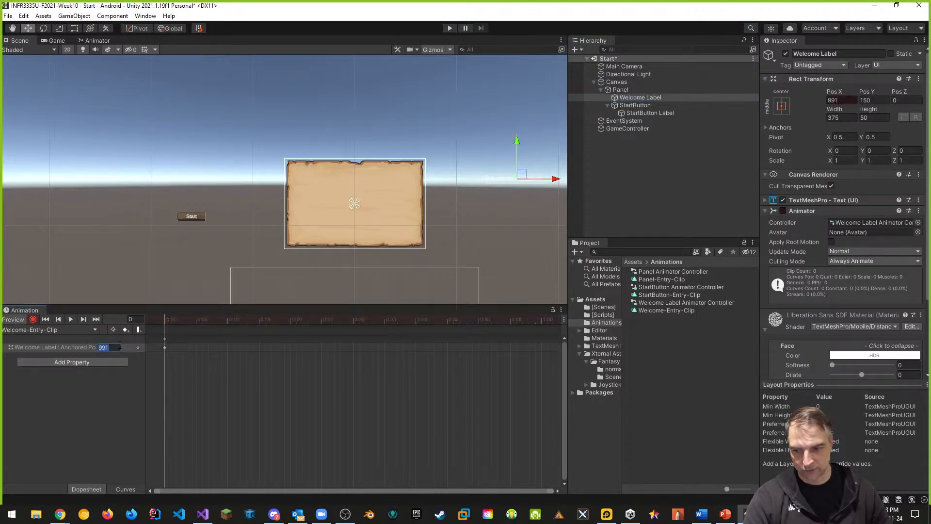
type("1000")
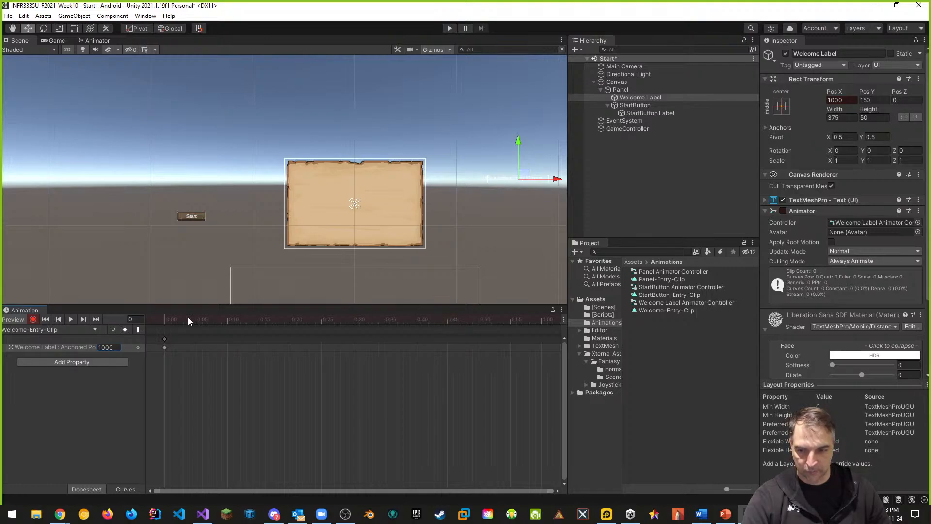
At frame 45, move the Welcome Label onto the panel with Pos X 0, then stop recording
left_click_drag(166, 322, 447, 320)
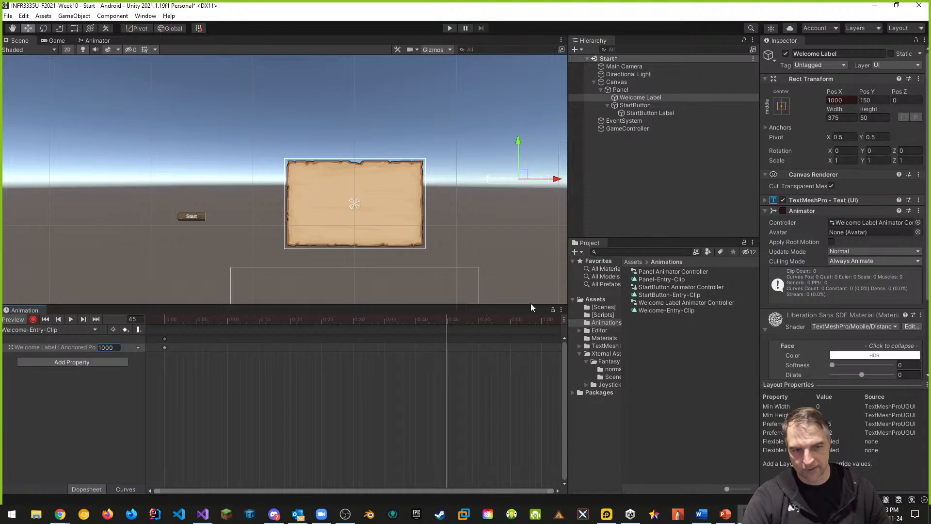
left_click_drag(557, 179, 390, 181)
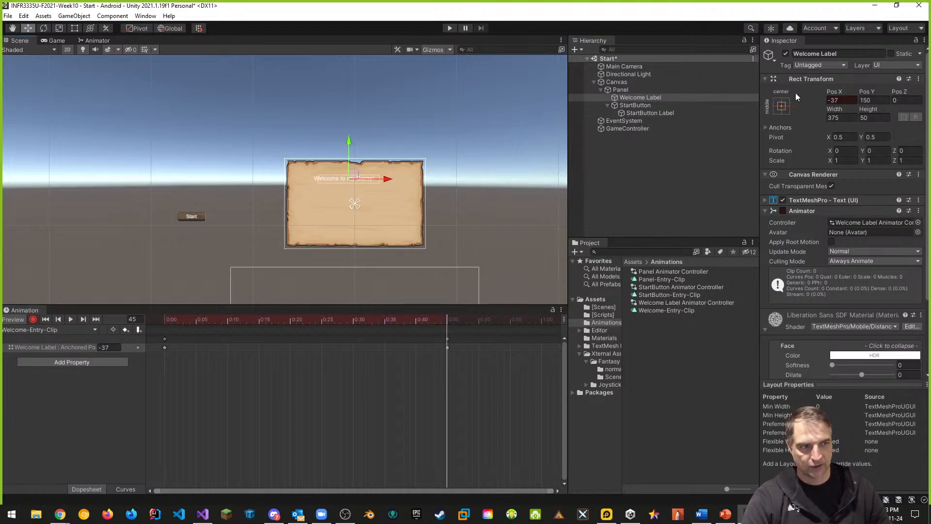
left_click(836, 100)
type("0")
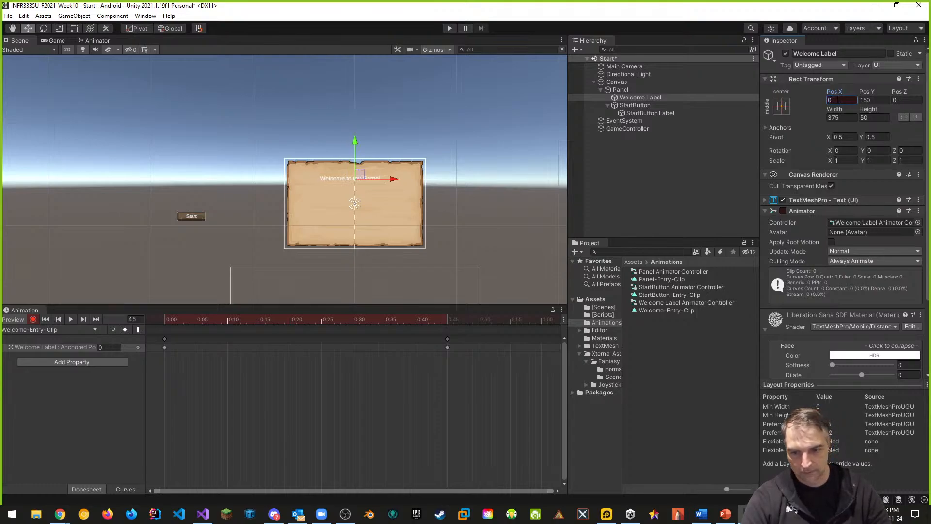
left_click(33, 319)
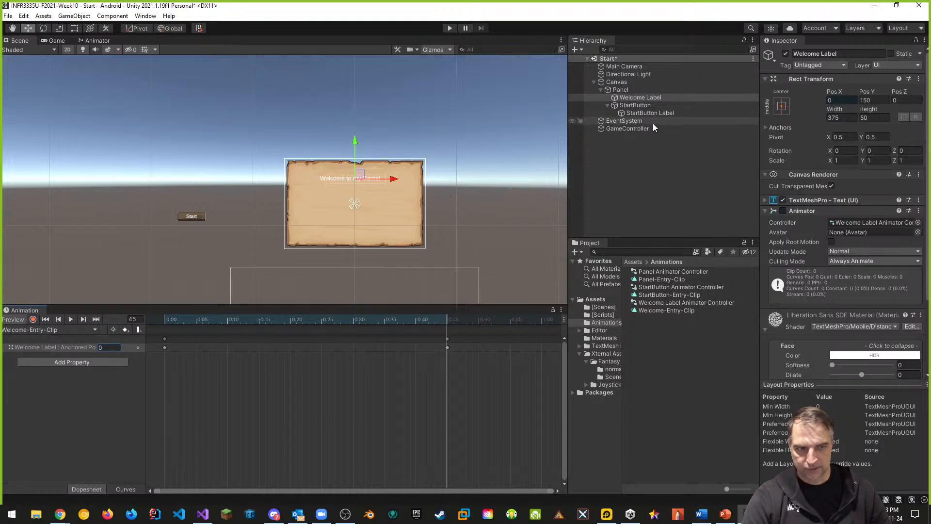
Start recording the StartButton's entry clip and key its Pos X at -1000 on frame 0
left_click(633, 106)
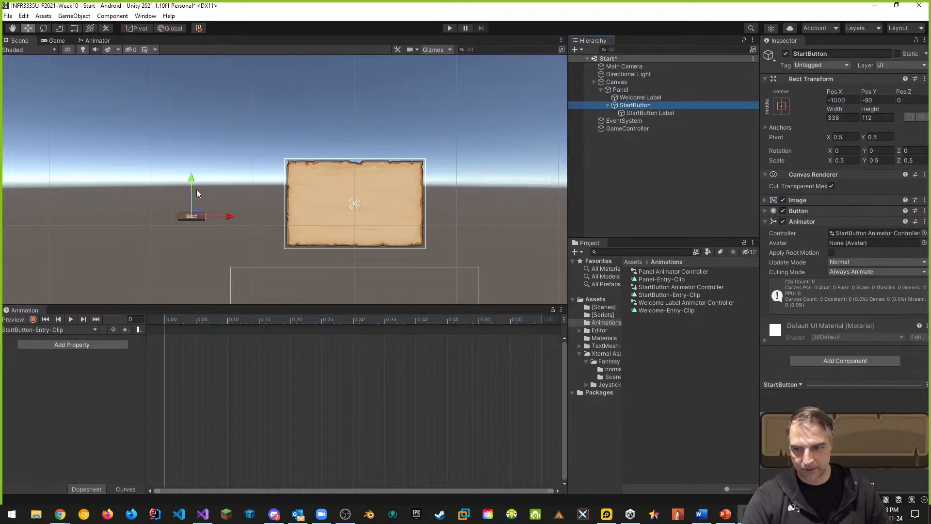
left_click(33, 319)
left_click_drag(232, 223, 229, 222)
left_click(841, 100)
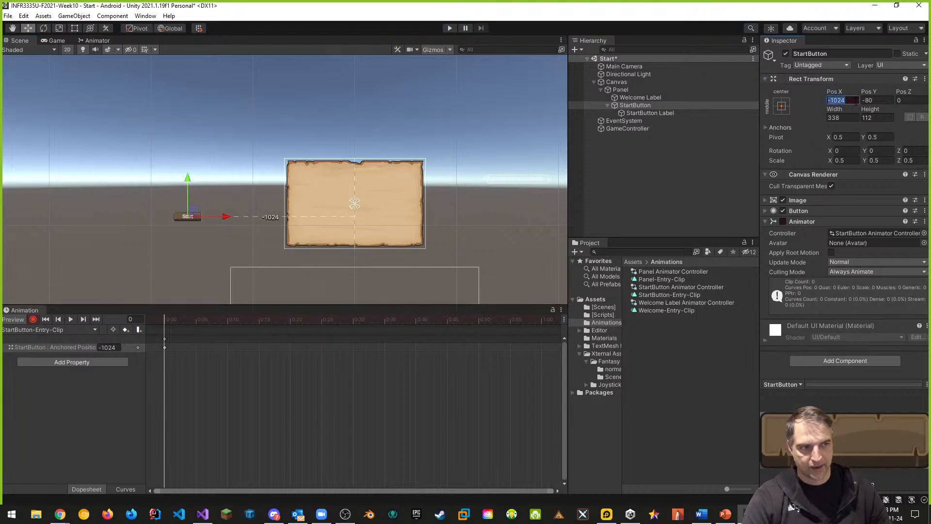
type("-100")
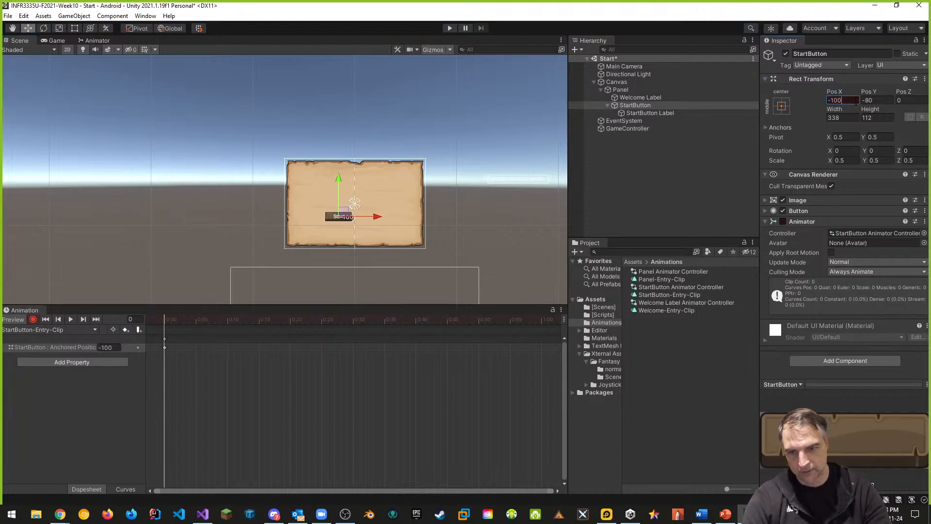
type("0")
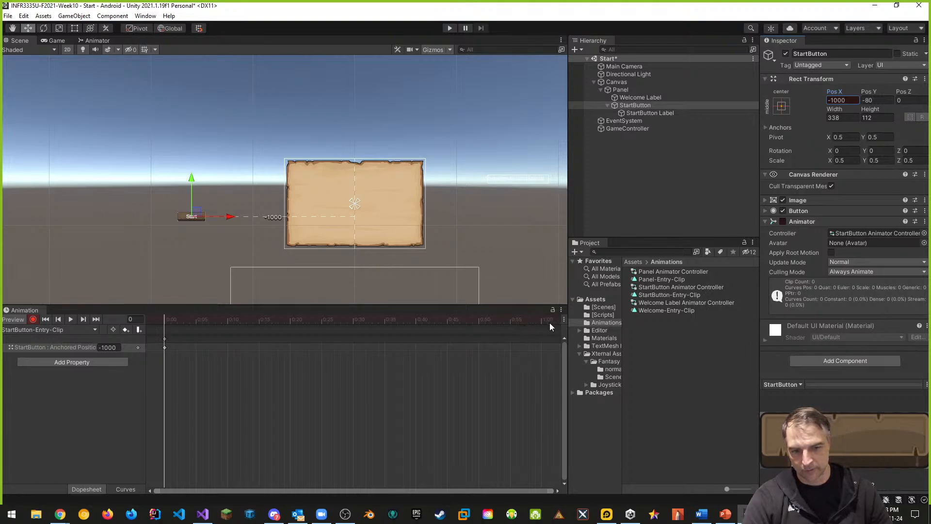
At frame 60, move the StartButton onto the panel with Pos X 0, then stop recording
left_click_drag(164, 319, 540, 318)
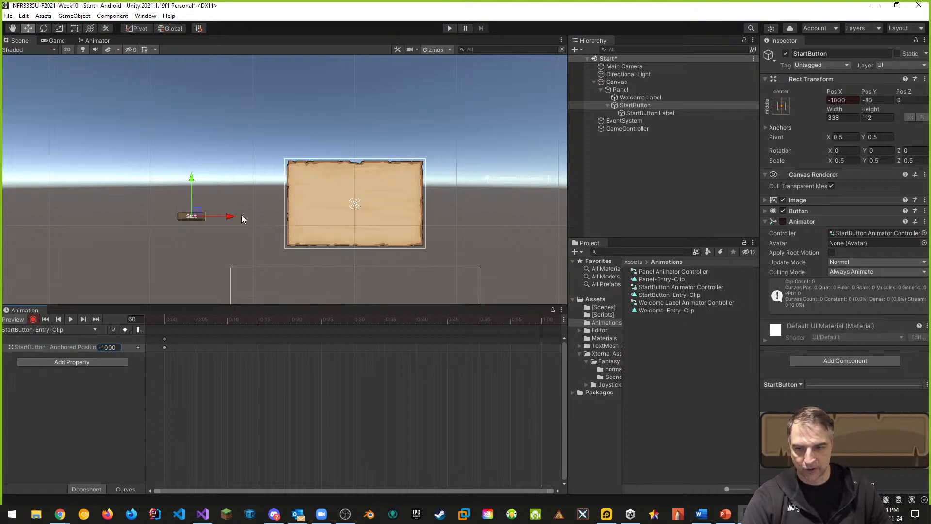
left_click_drag(230, 220, 389, 216)
left_click(109, 347)
type("0")
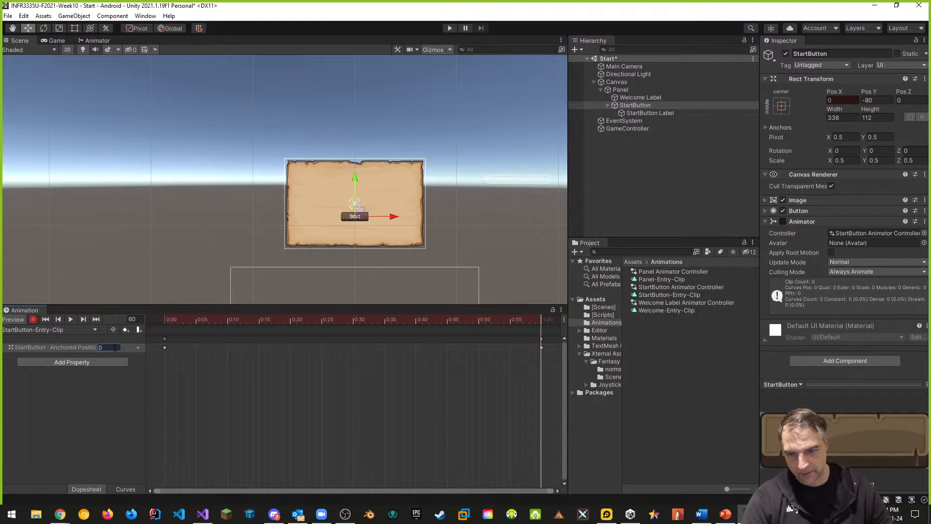
left_click(33, 319)
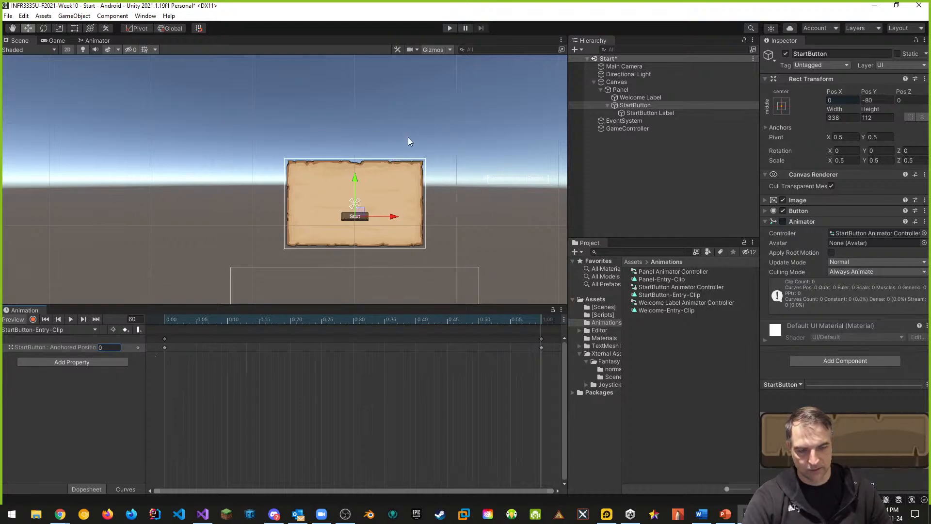
Rewind the clip and run the scene in Play mode to test the entry animations
left_click_drag(537, 323, 162, 322)
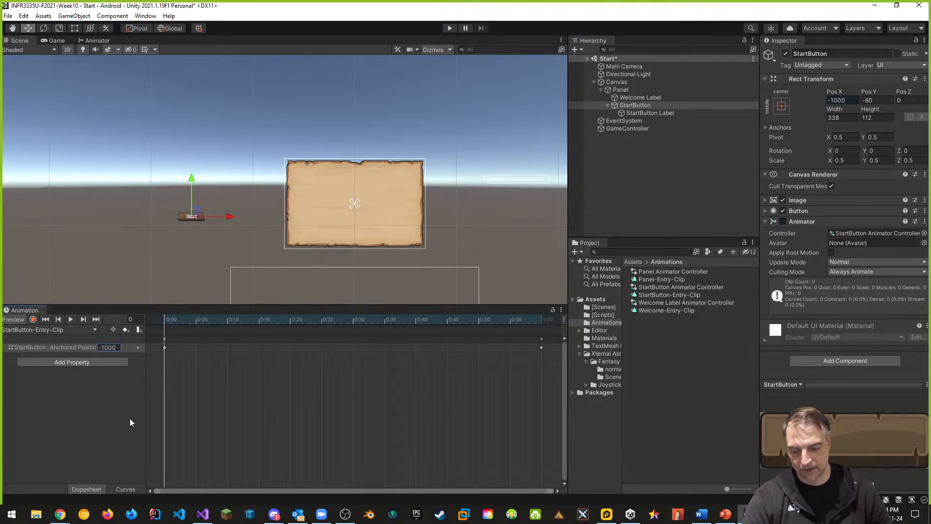
left_click(453, 27)
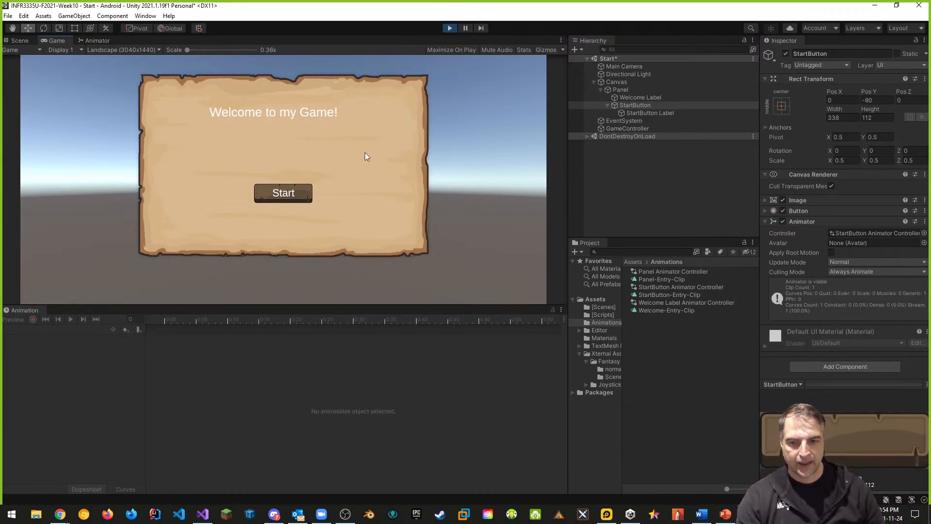
left_click(450, 28)
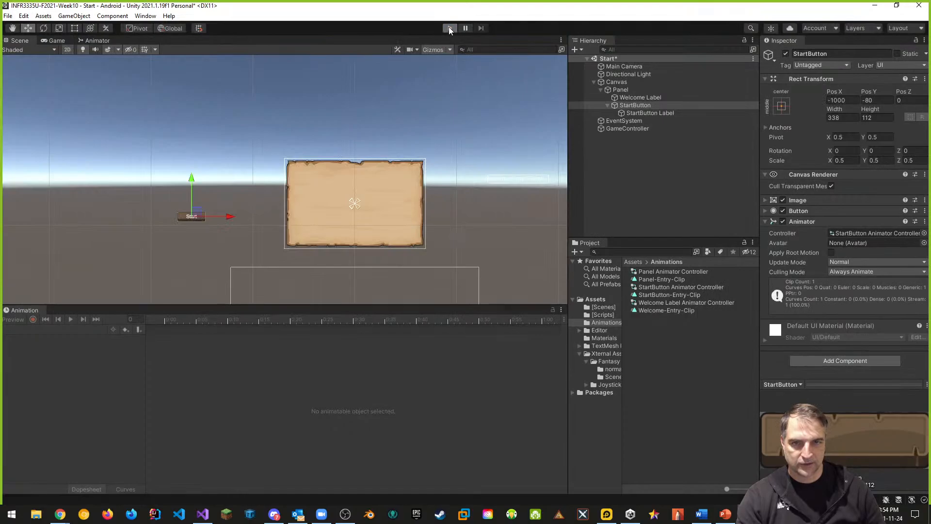
left_click(449, 27)
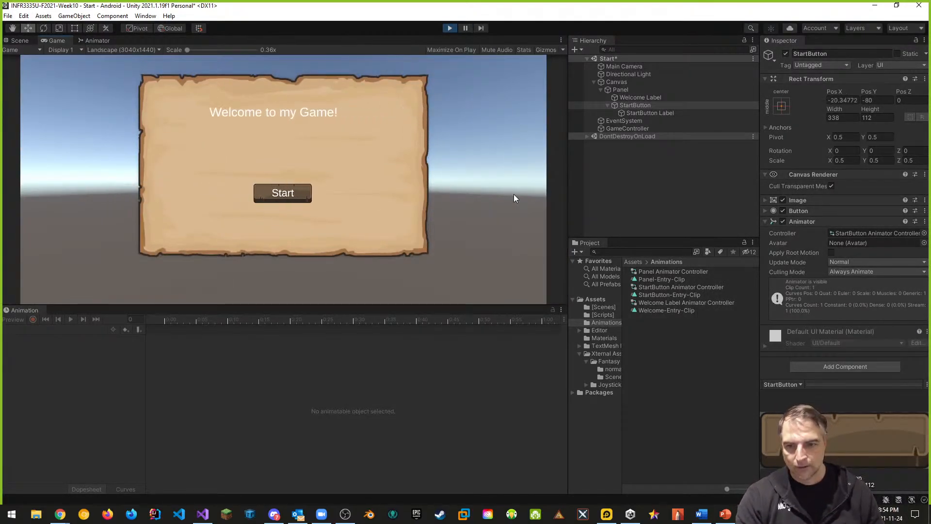
left_click(454, 28)
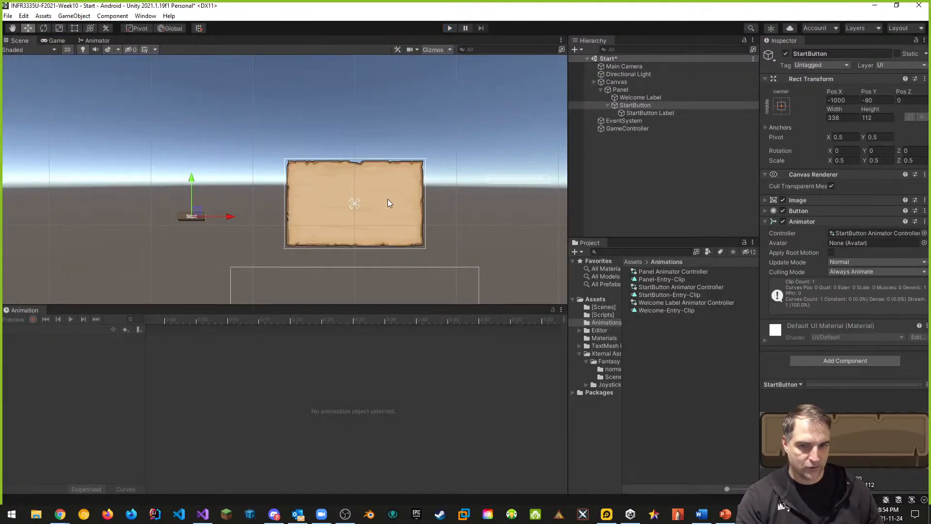
In the Panel Animator Controller, set the Panel-Entry-Clip state's speed to 0.5 and test it in Play mode
double_click(677, 272)
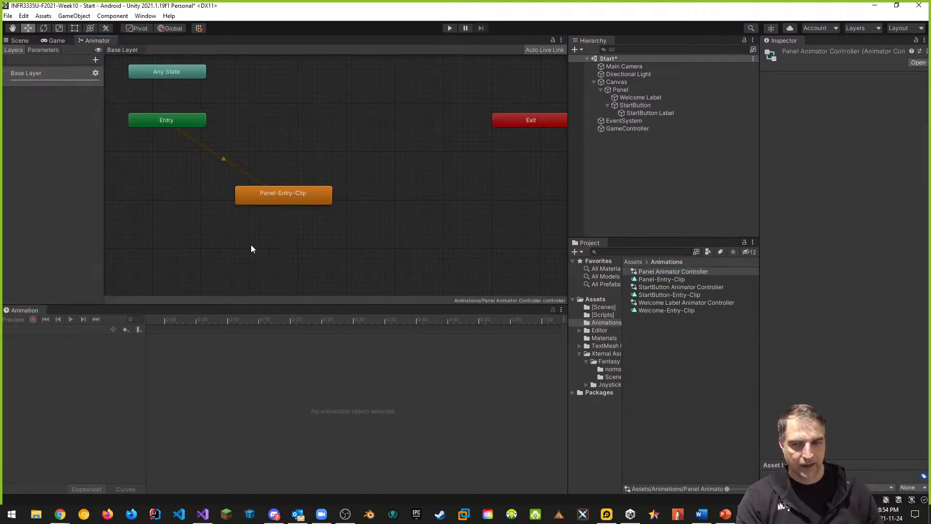
left_click(302, 193)
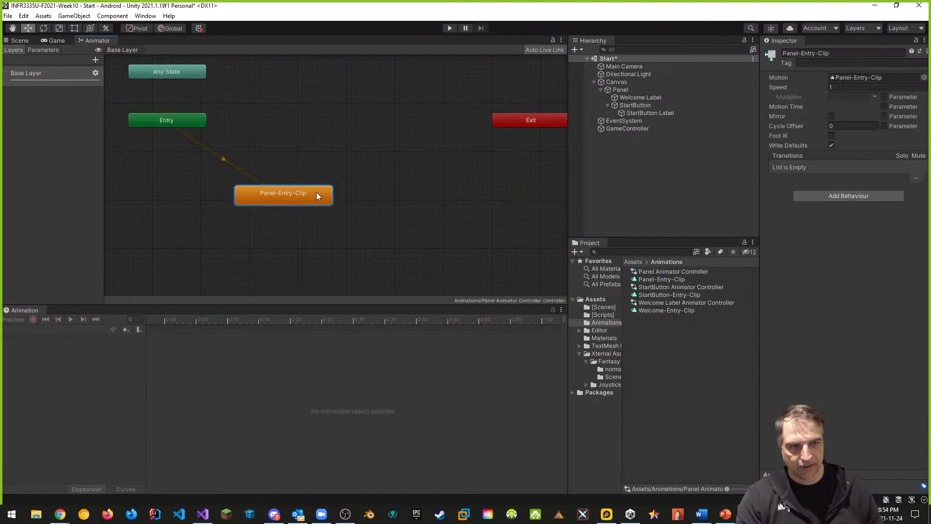
left_click(827, 88)
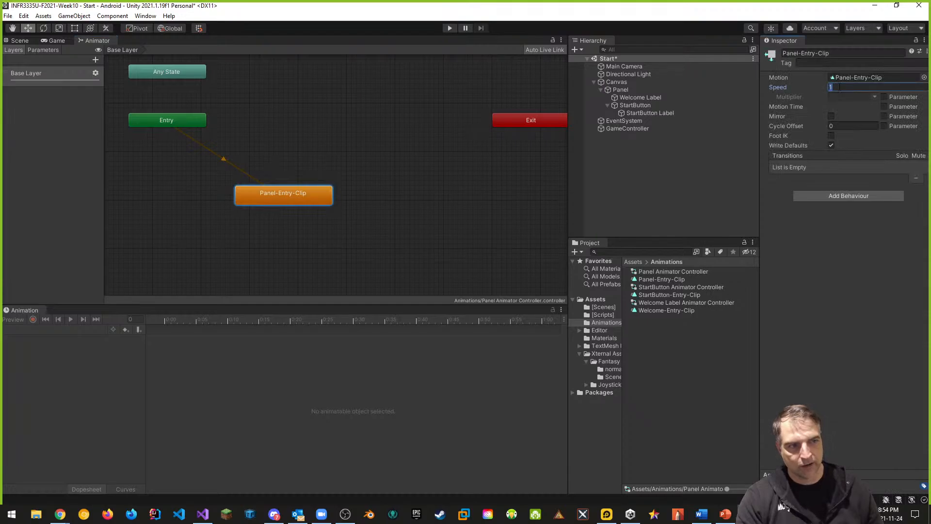
type("0.5")
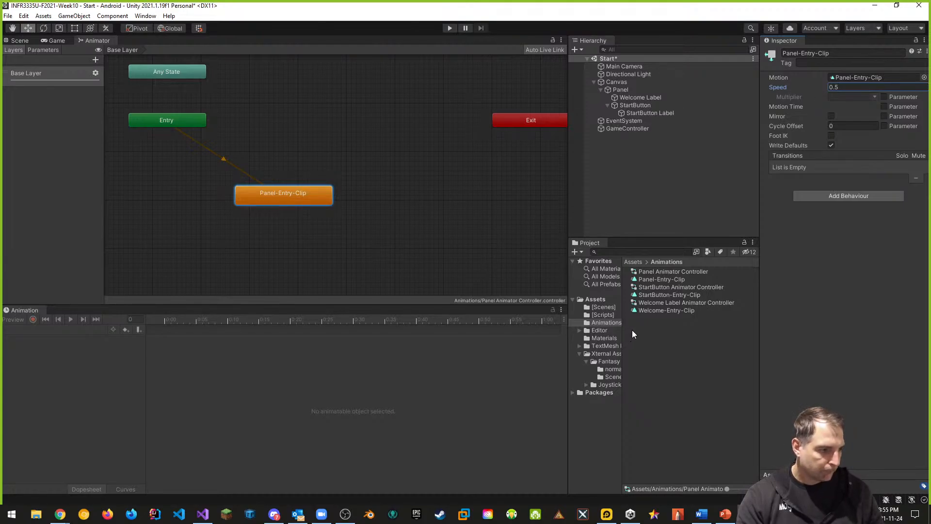
left_click(449, 28)
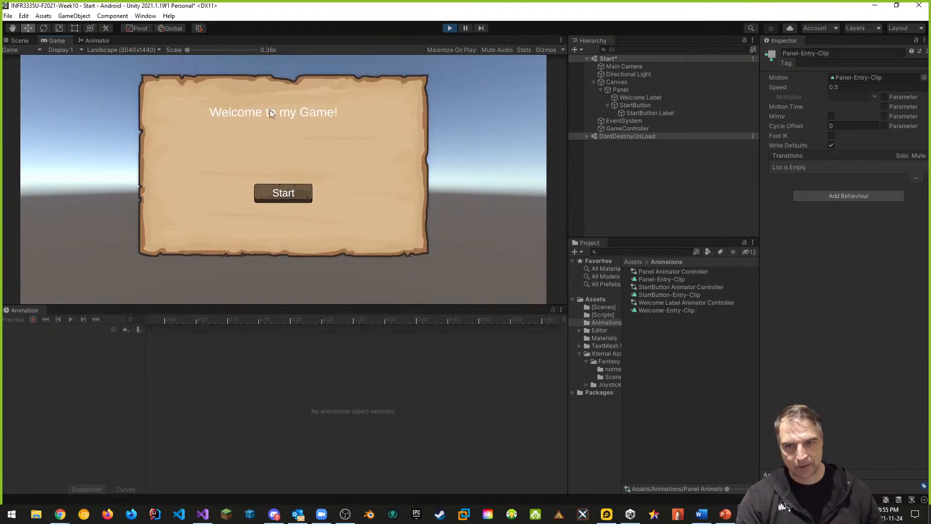
left_click(451, 28)
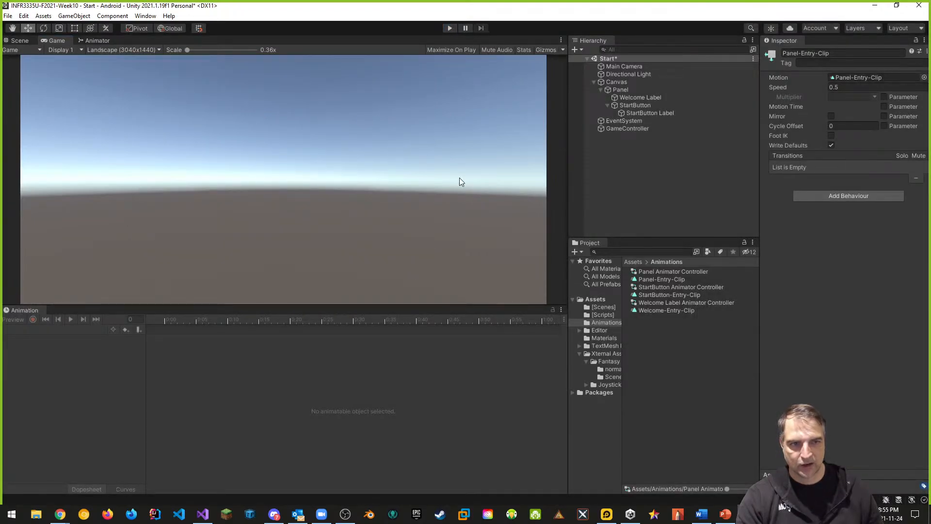
In the Welcome Label Animator Controller, reposition the Welcome-Entry-Clip state and set its speed to 0.5
left_click(647, 96)
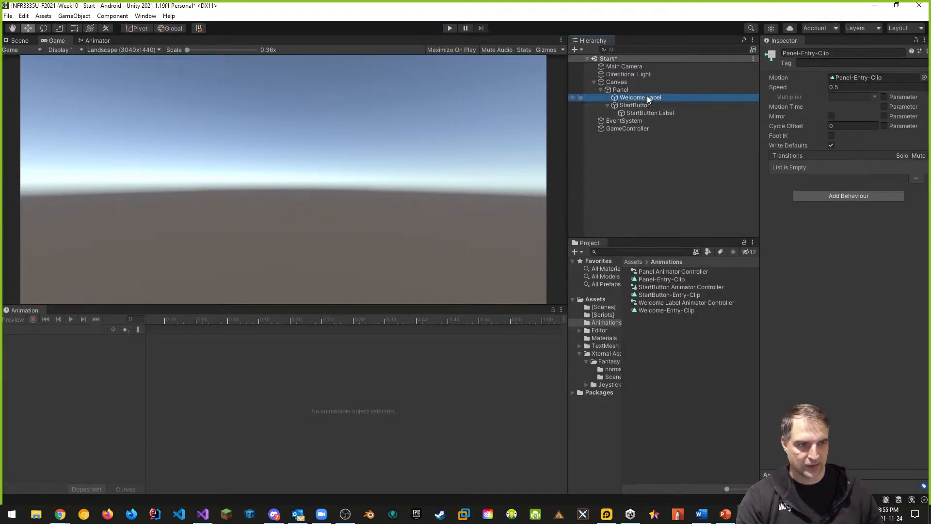
double_click(680, 303)
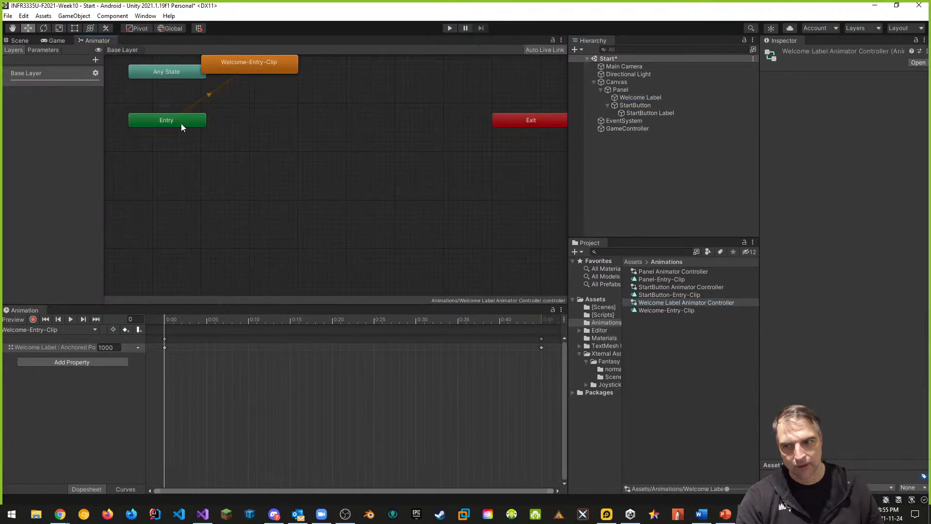
left_click_drag(254, 65, 280, 179)
left_click(842, 88)
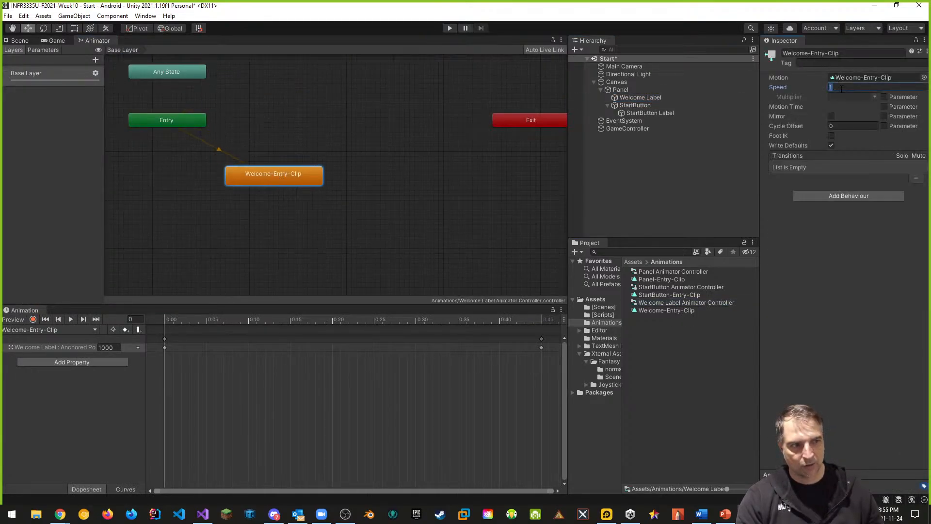
type("0.5")
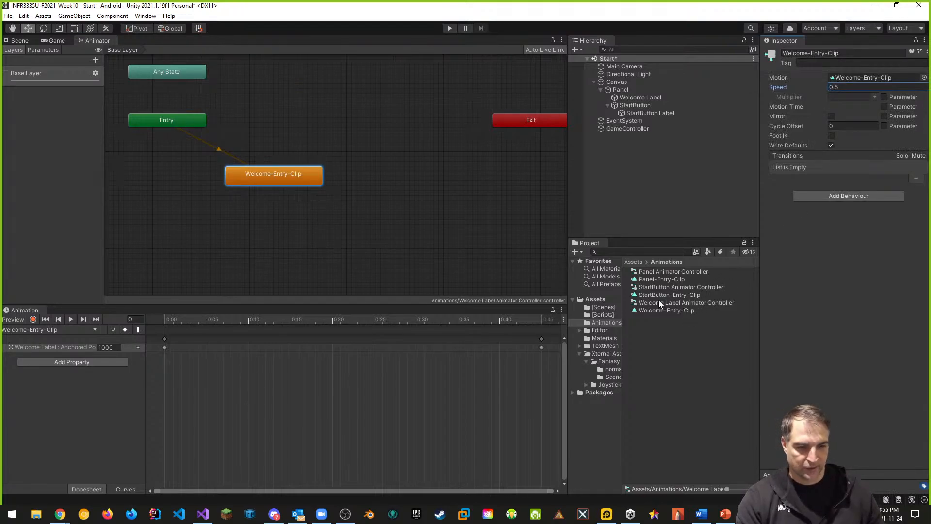
In the StartButton Animator Controller, set the StartButton-Entry-Clip state's speed to 0.5 and test in Play mode
left_click(672, 287)
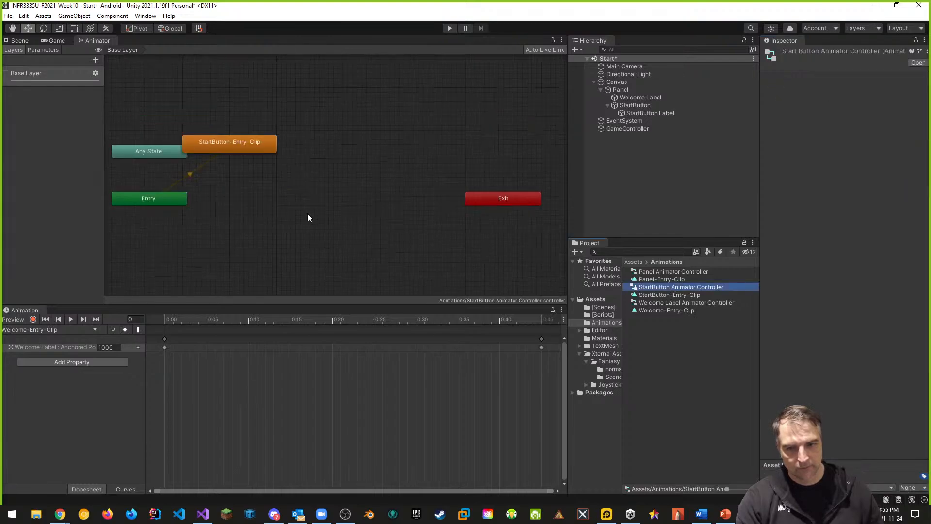
left_click_drag(217, 145, 270, 249)
left_click(845, 88)
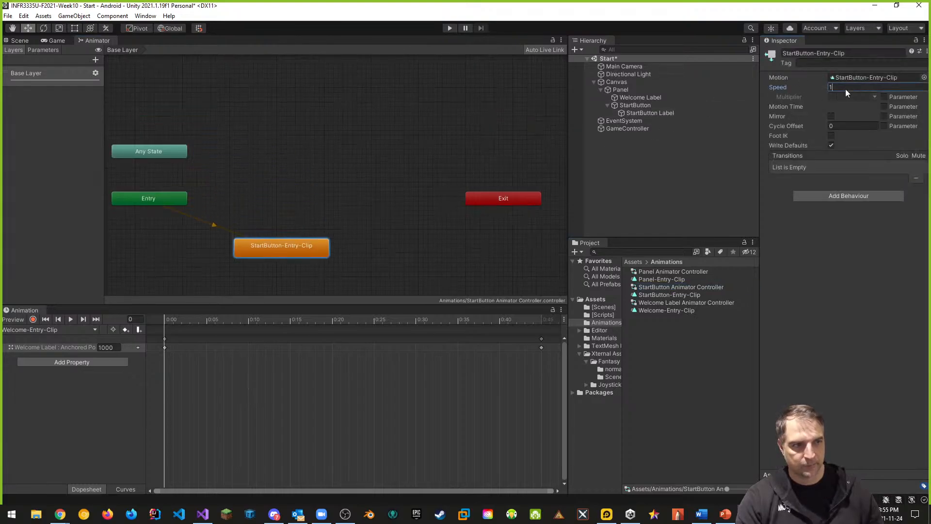
type("0.5")
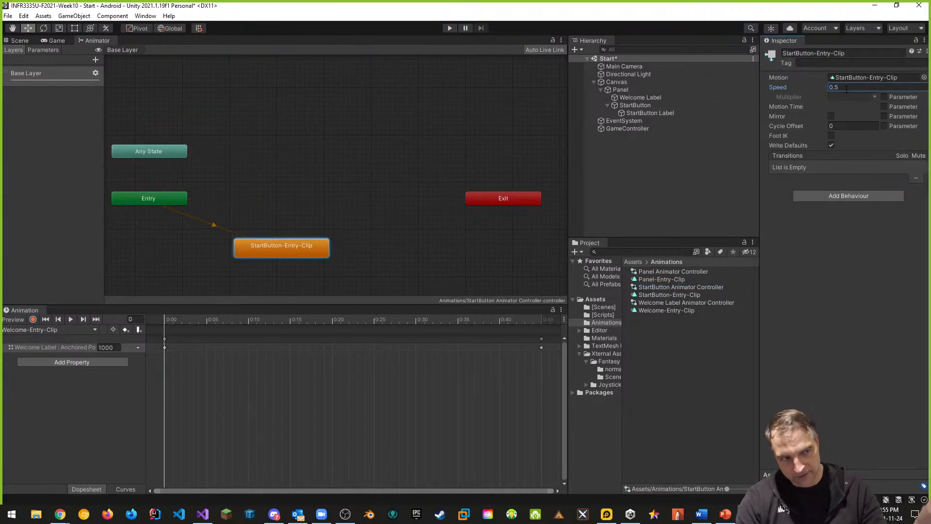
left_click(449, 28)
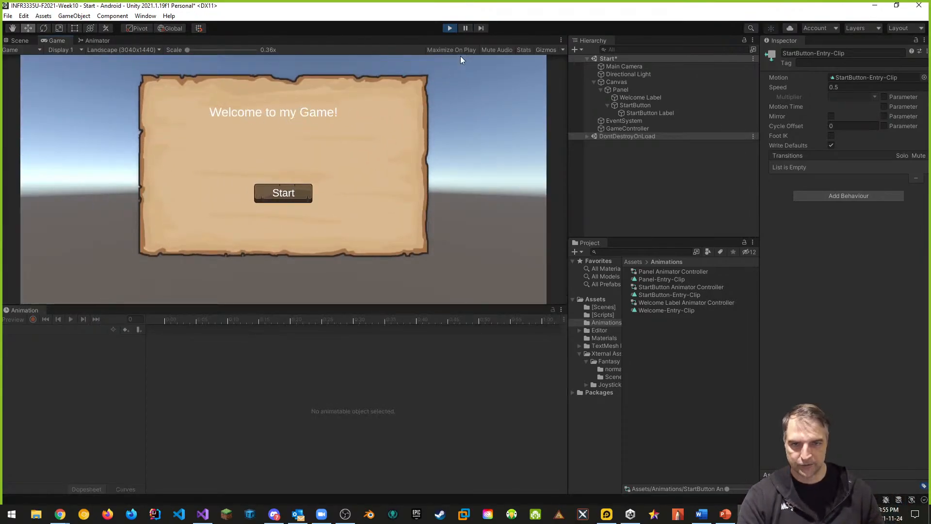
left_click(450, 28)
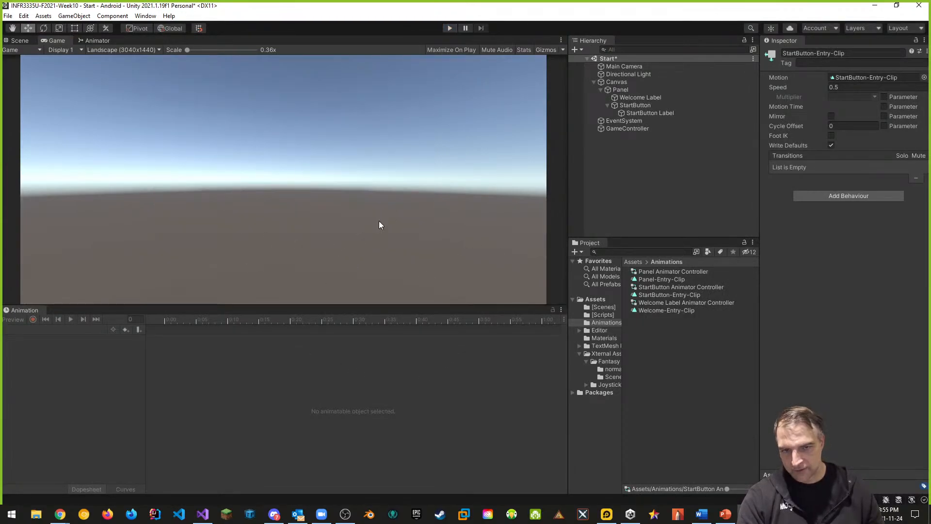
With recording on for the Panel's Panel-Entry-Clip, set the Panel image colour's alpha to 0 at the first frame
left_click(19, 41)
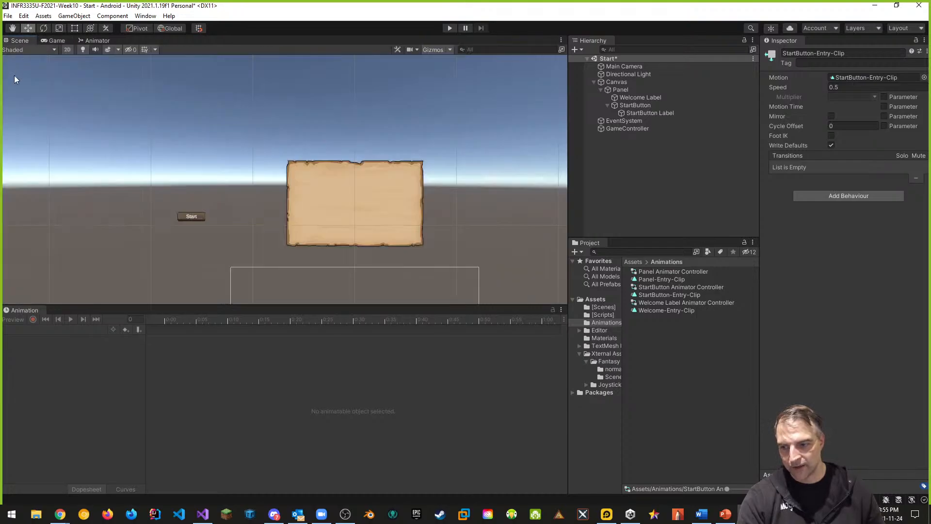
left_click(620, 90)
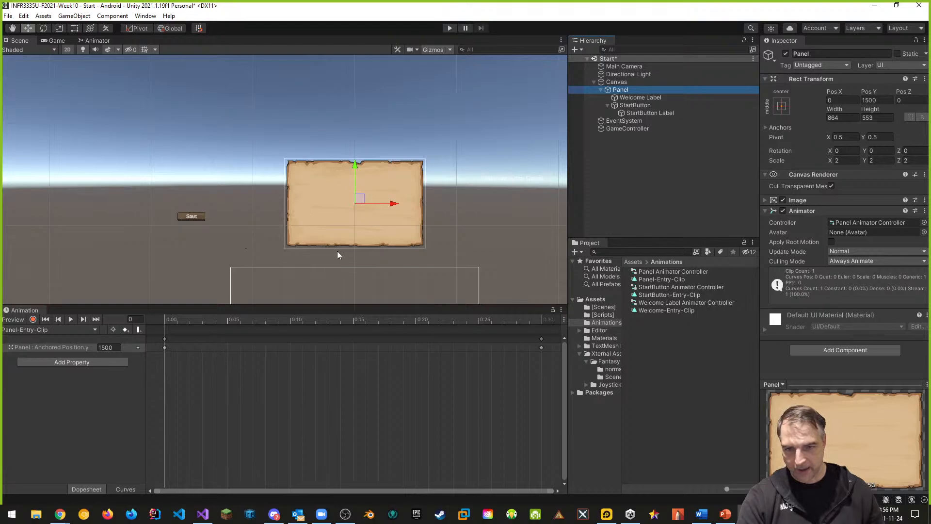
left_click(33, 320)
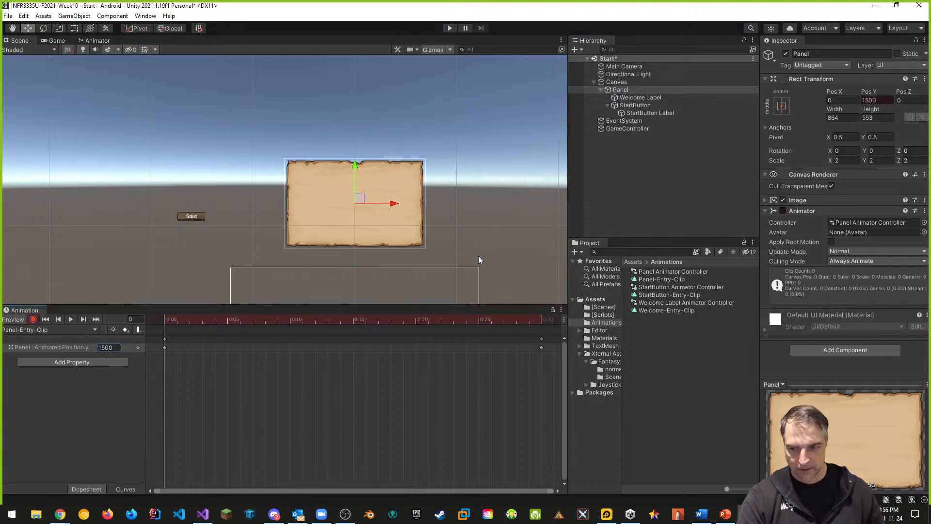
left_click(766, 200)
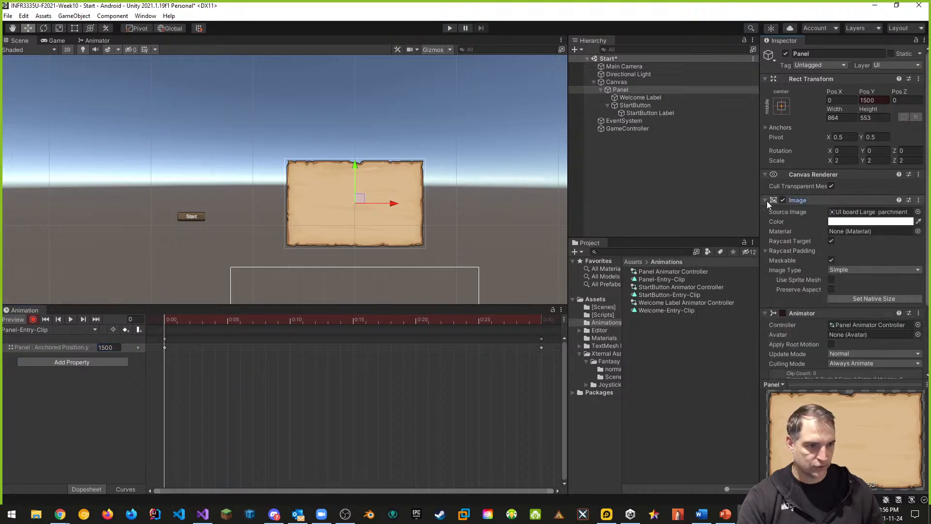
left_click(872, 221)
left_click(912, 424)
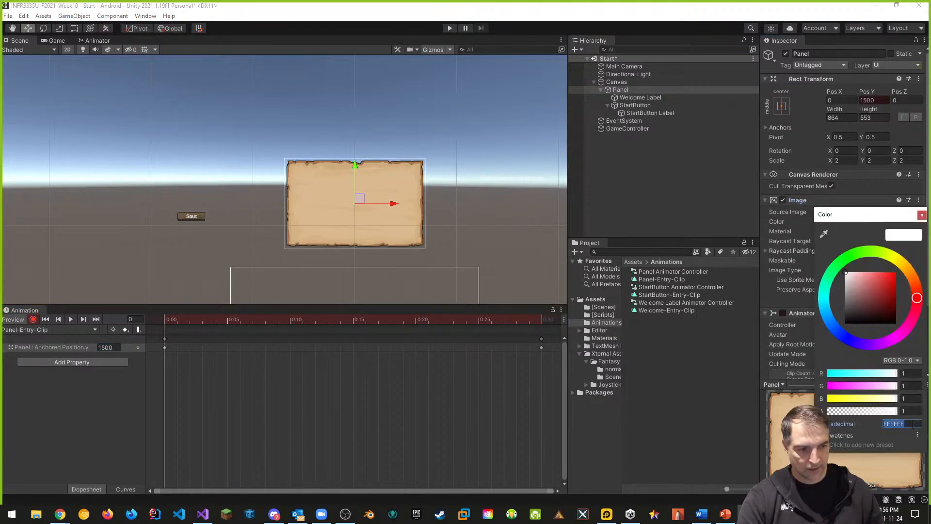
left_click(912, 412)
type("0")
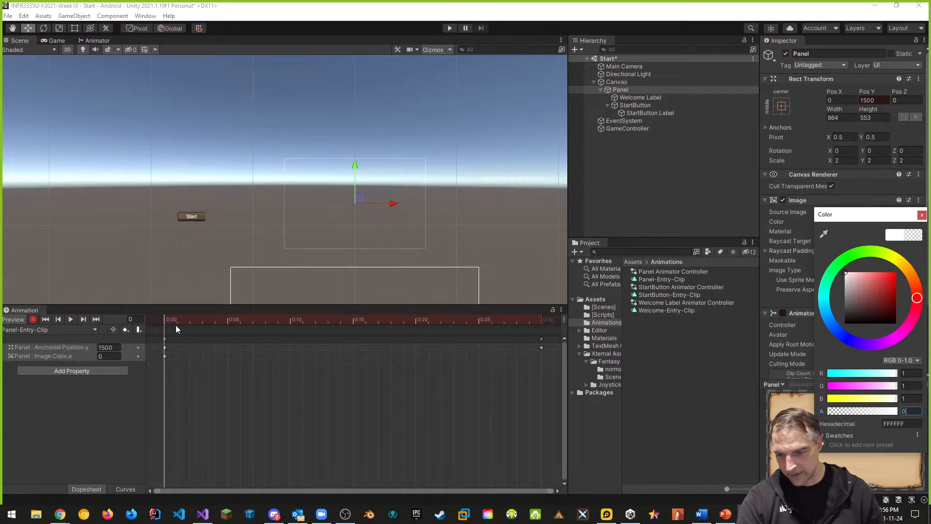
At the clip's last frame, set the Panel image's alpha to 1 and stop recording
left_click_drag(164, 319, 536, 327)
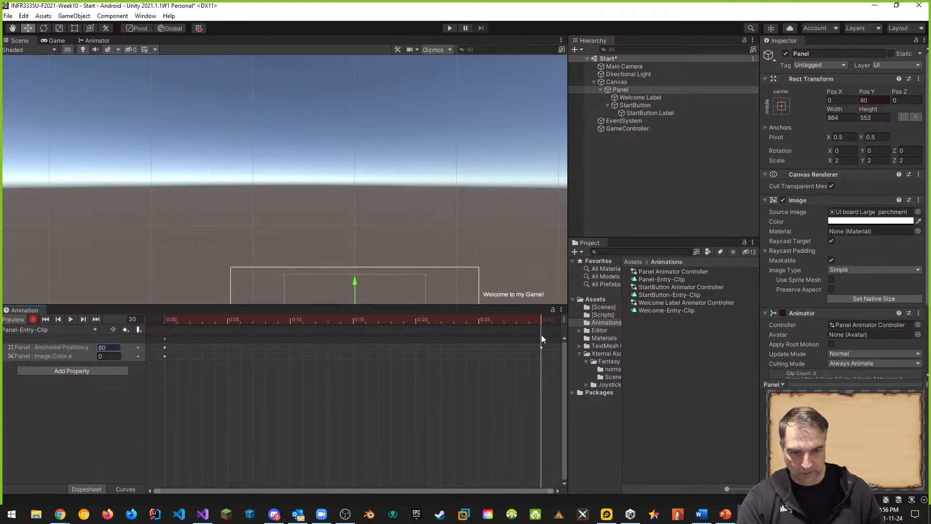
left_click(110, 357)
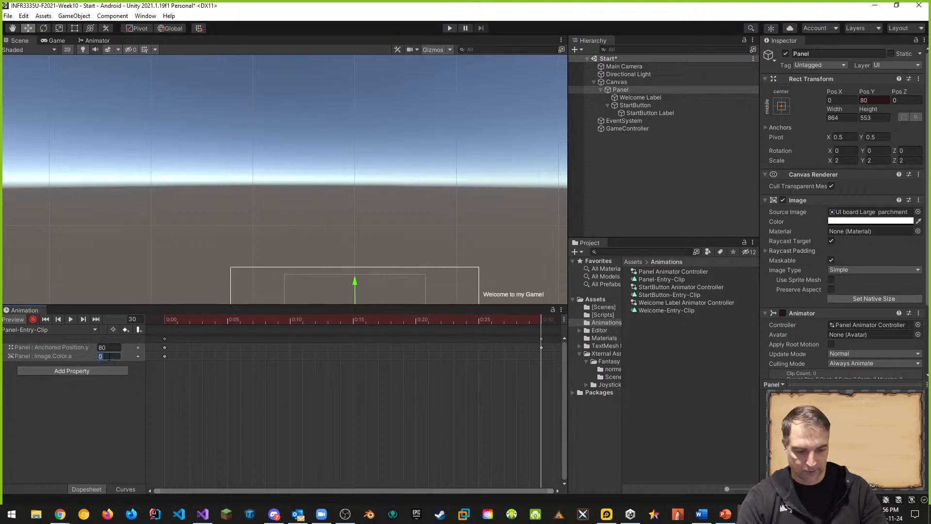
type("1")
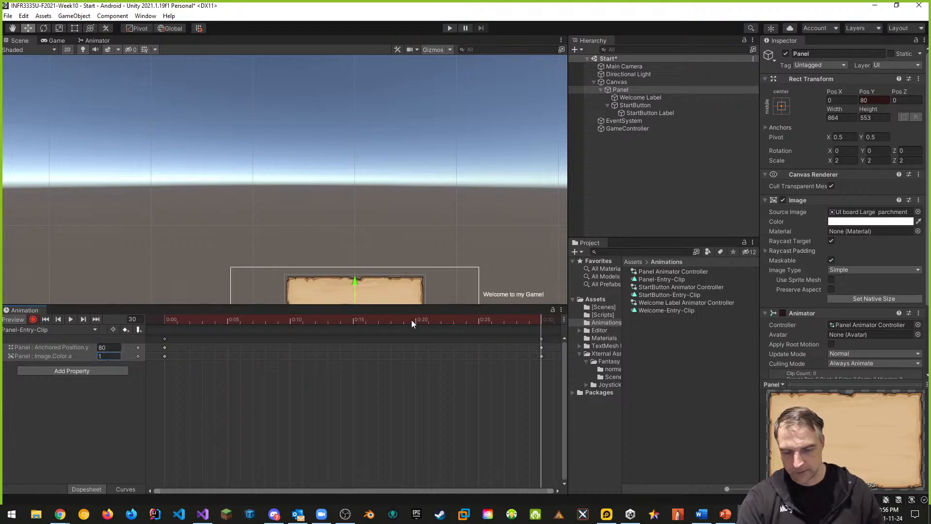
left_click(33, 319)
Scrub through the Panel-Entry-Clip and run the scene in Play mode to check the fade-in
left_click_drag(542, 321, 191, 318)
scroll(450, 218, "down", 4)
middle_click_drag(452, 221, 423, 157)
left_click_drag(187, 321, 523, 326)
left_click(449, 28)
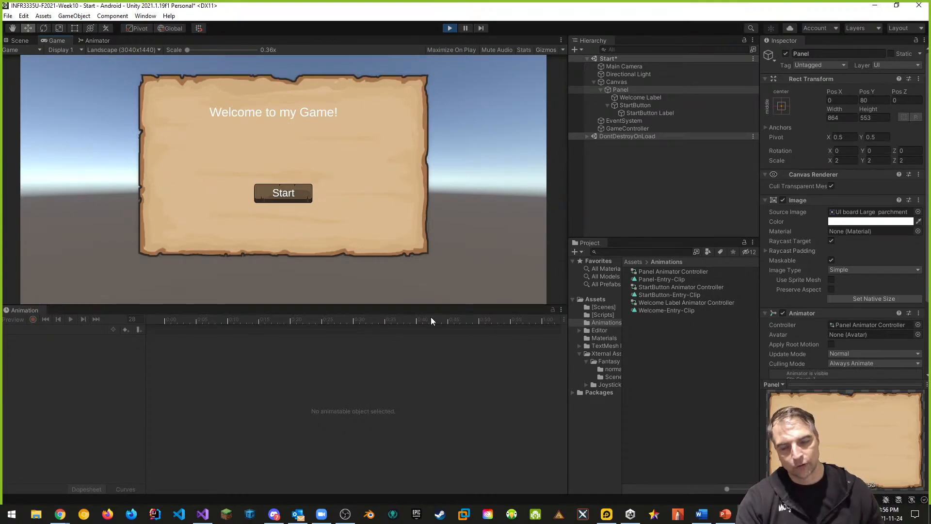
left_click(447, 29)
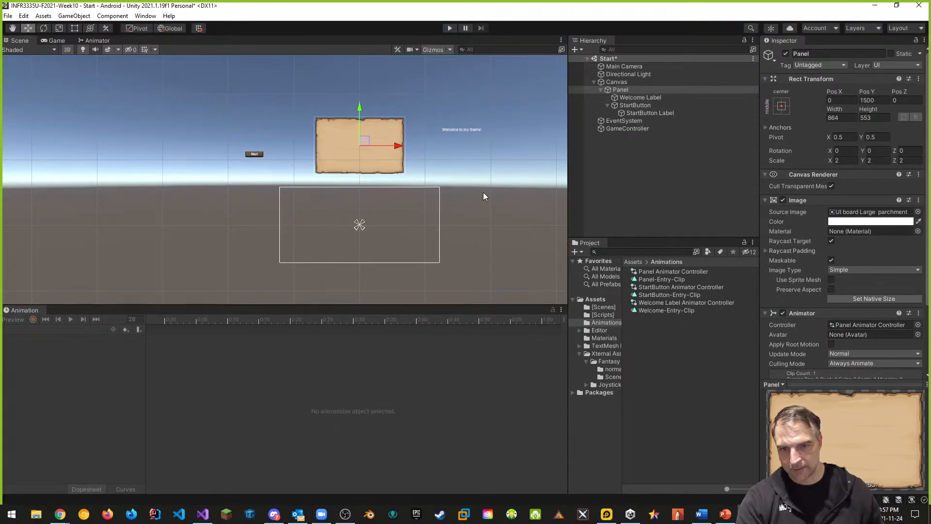
Add an alpha keyframe at frame 25 of the Panel-Entry-Clip and set the image alpha there to 0.2
left_click(542, 151)
left_click(618, 91)
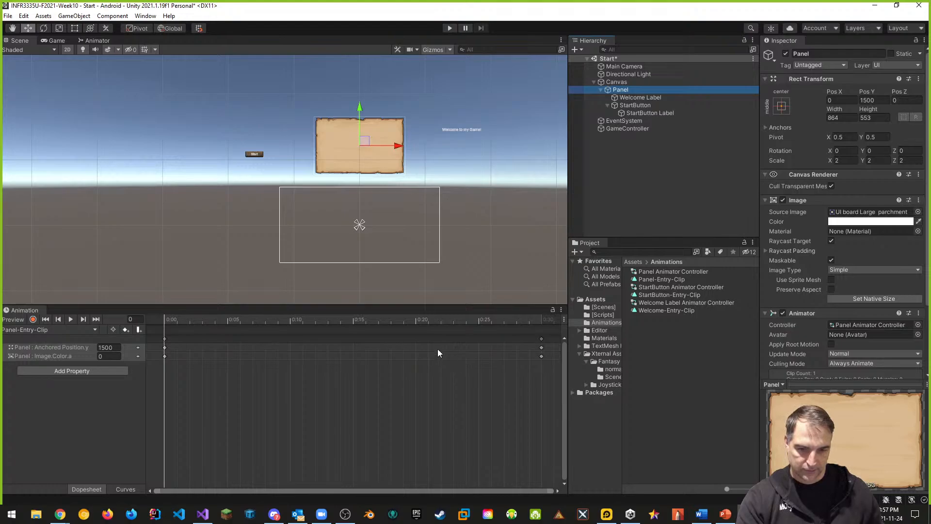
right_click(479, 357)
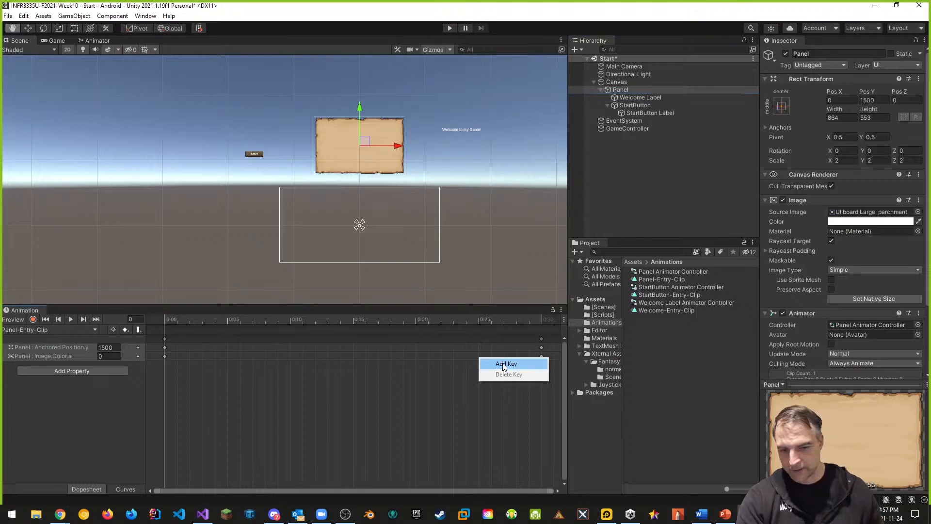
left_click(504, 365)
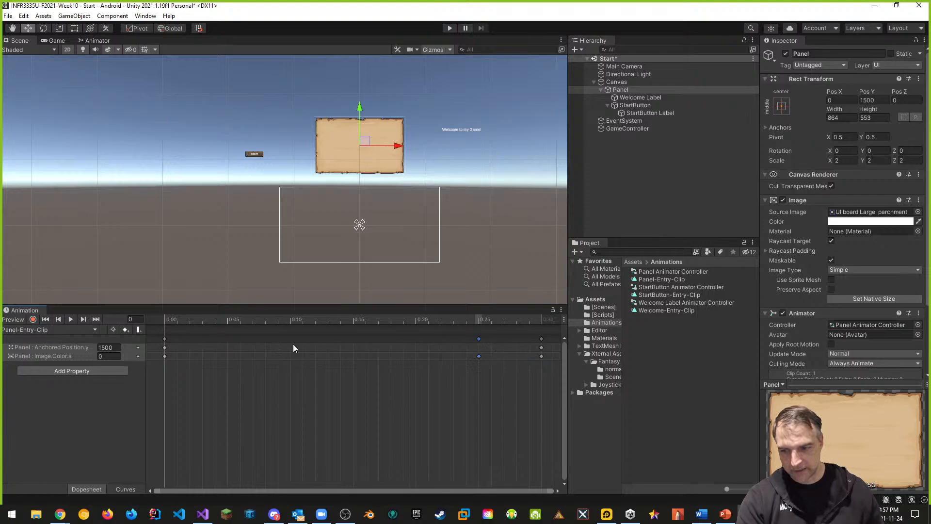
left_click_drag(163, 320, 478, 322)
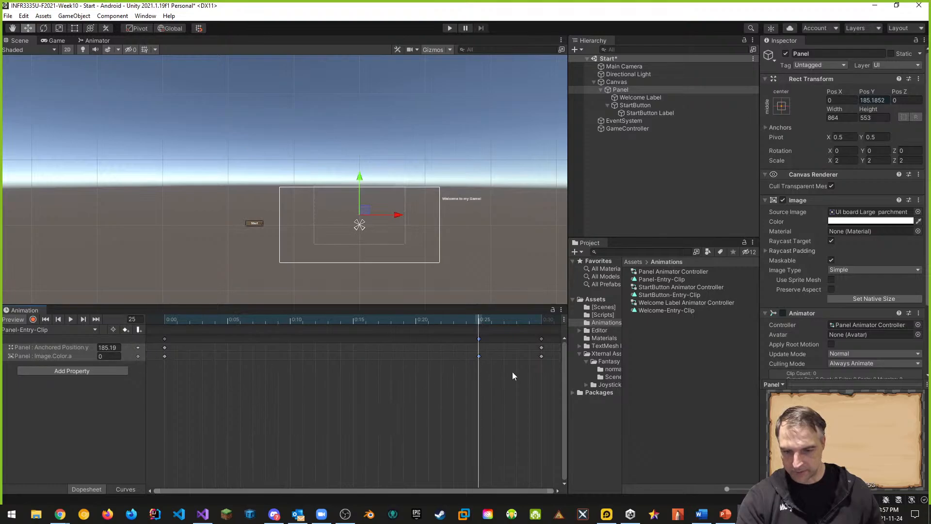
left_click(109, 356)
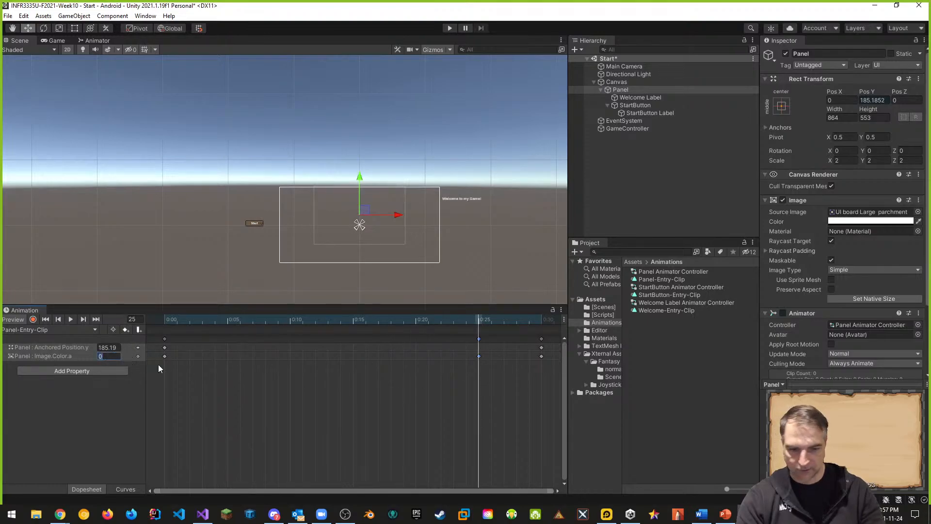
type("0.1")
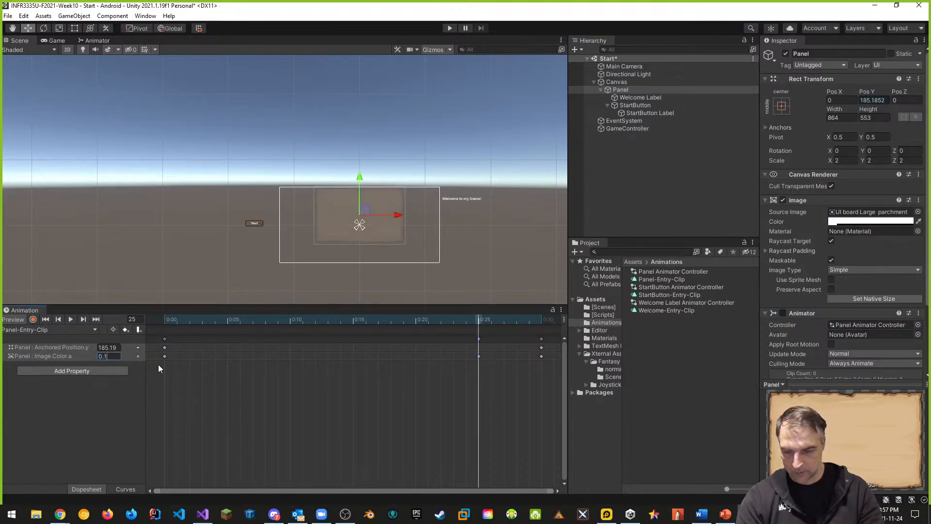
key("BackSpace")
type("2")
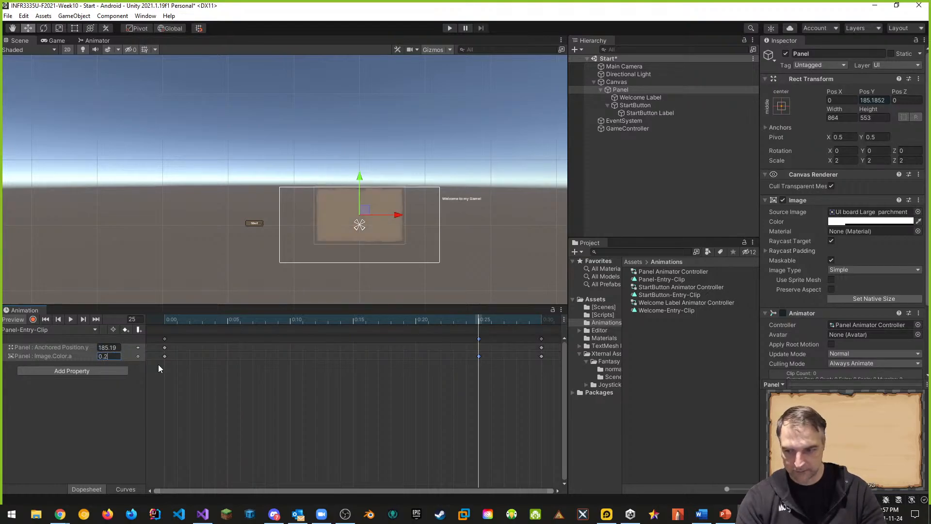
Rewind the clip and test the panel's fade animation in Play mode
left_click_drag(483, 320, 166, 343)
left_click(450, 28)
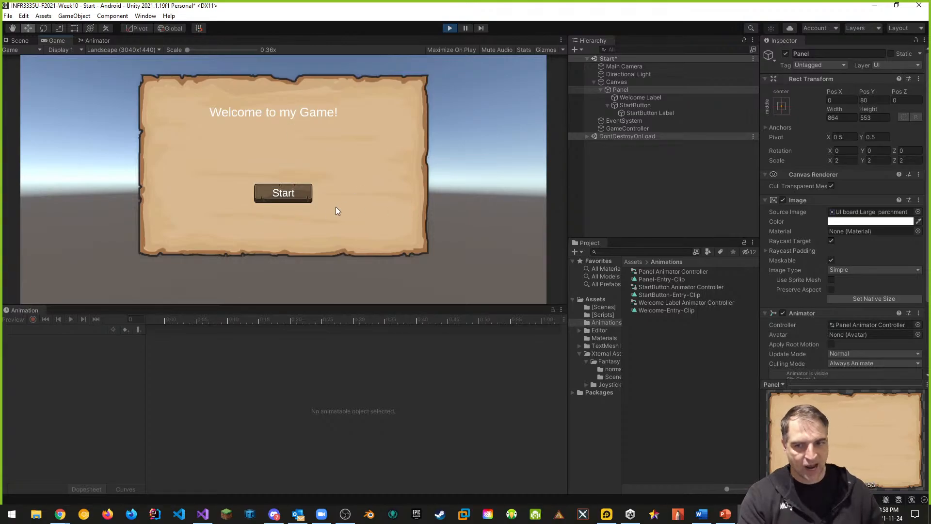
left_click(593, 82)
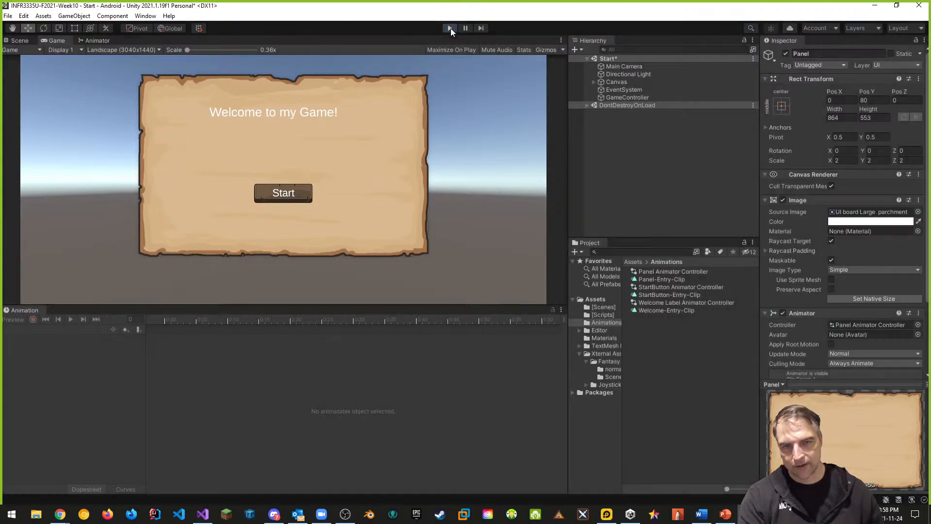
left_click(450, 28)
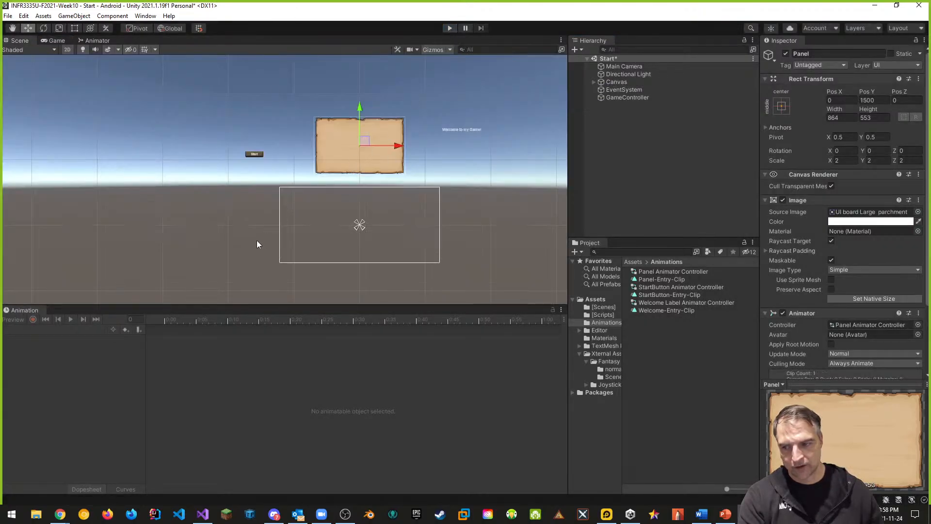
Open the Panel Animator Controller and delete its Panel-Entry-Clip state
left_click_drag(22, 310, 145, 43)
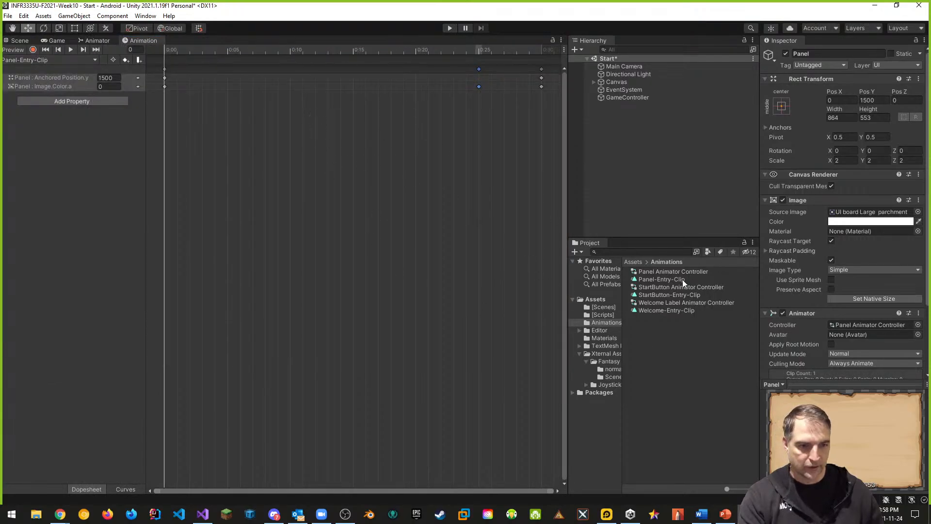
left_click(666, 273)
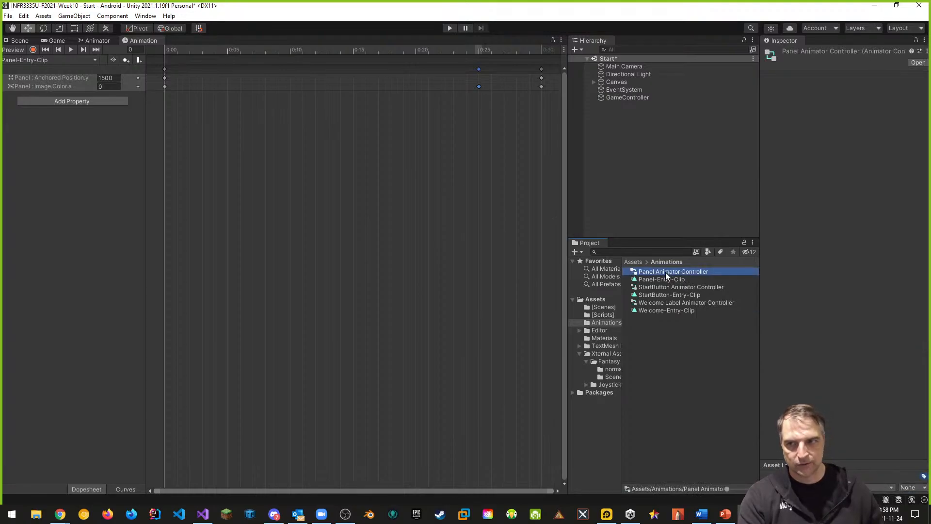
double_click(668, 272)
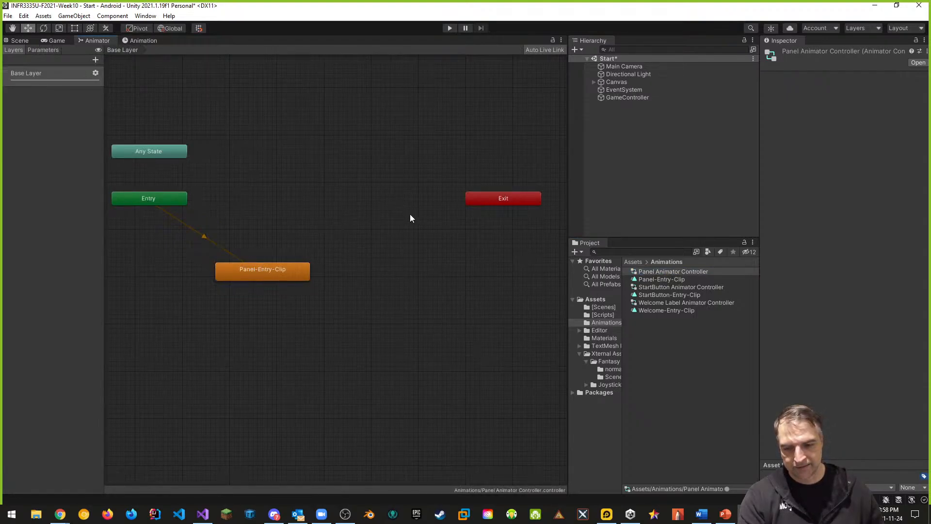
left_click(279, 278)
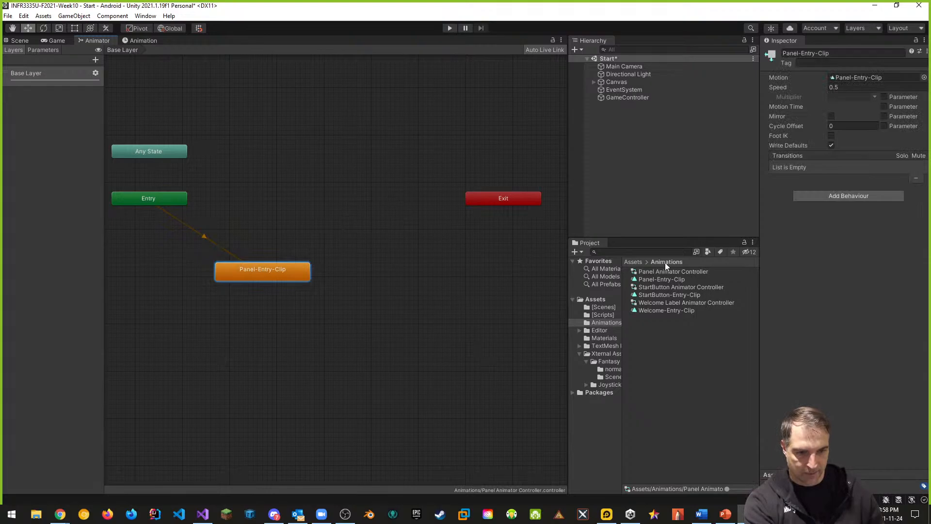
key("Delete")
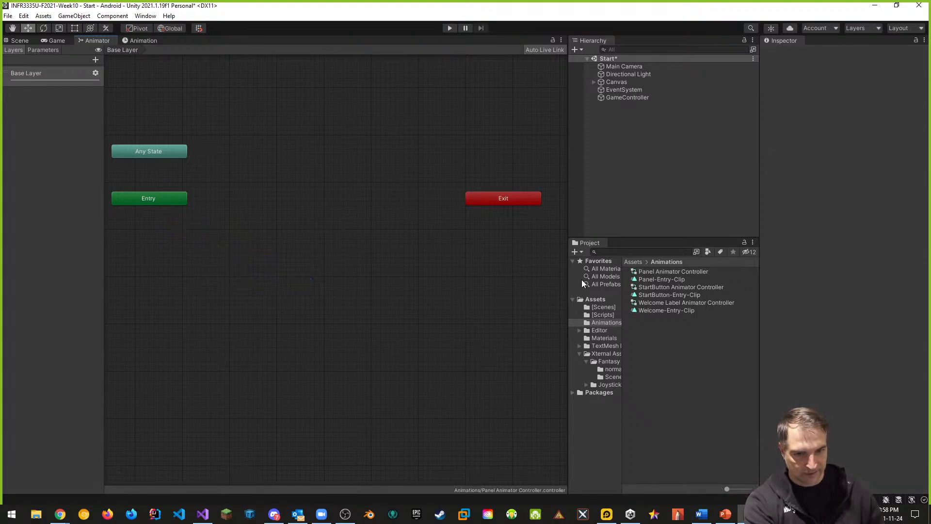
Open the StartButton Animator Controller and delete its StartButton-Entry-Clip state
left_click(668, 289)
left_click(310, 314)
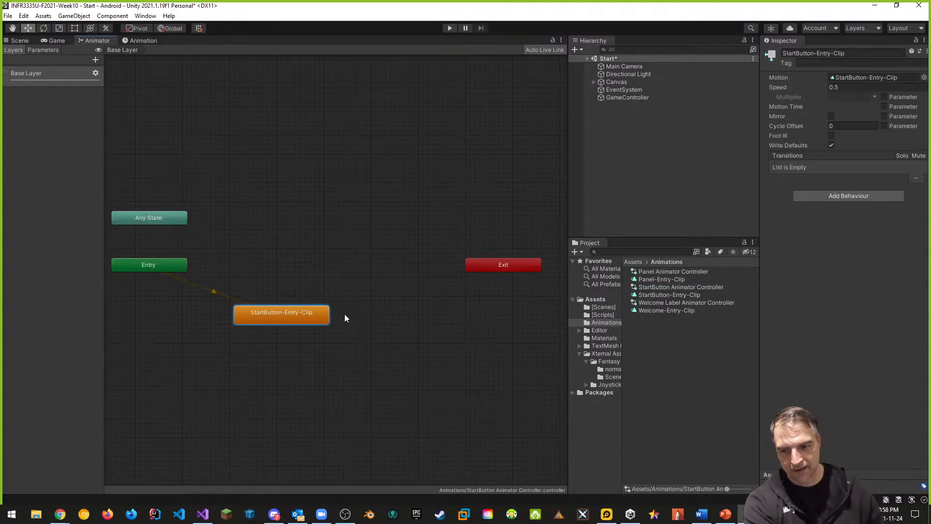
key("Delete")
Open the Welcome Label Animator Controller and delete its Welcome-Entry-Clip state
left_click(680, 303)
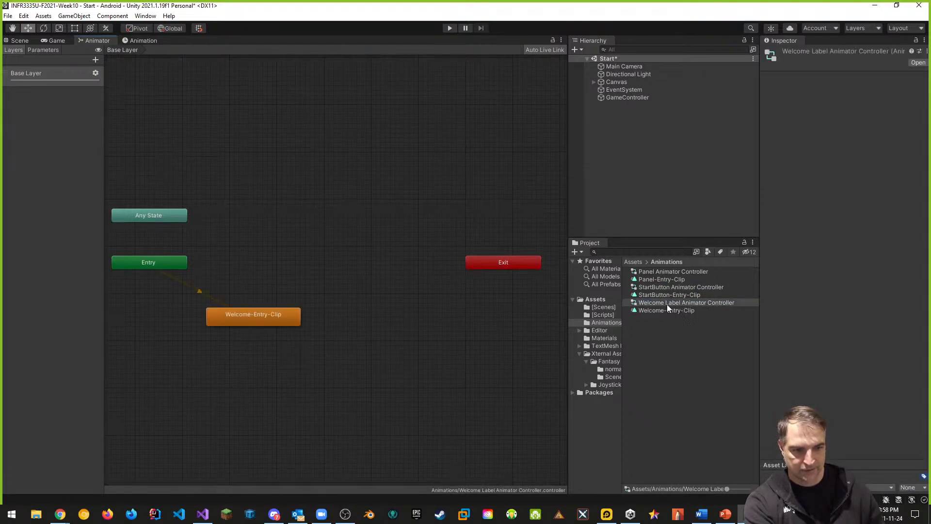
left_click(274, 321)
key("Delete")
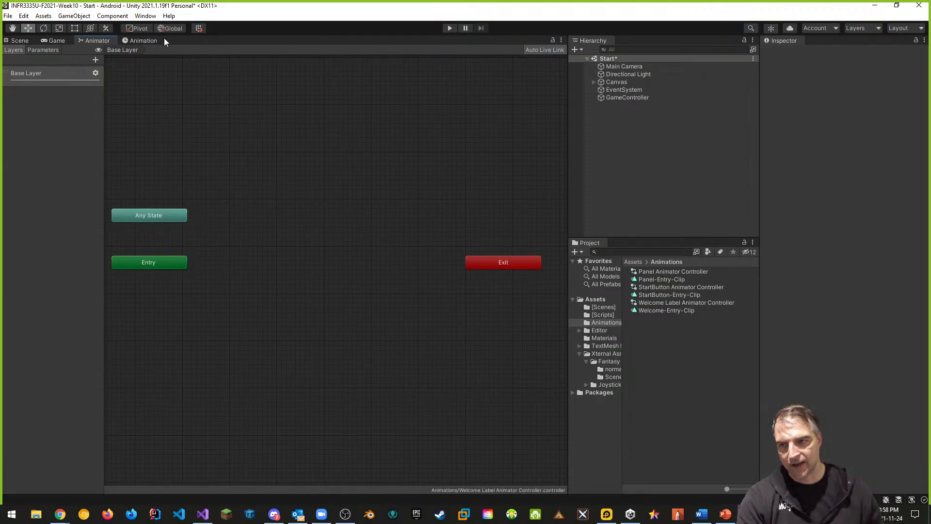
Open the Package Manager, list the packages in the project, and select the Timeline package
left_click(144, 18)
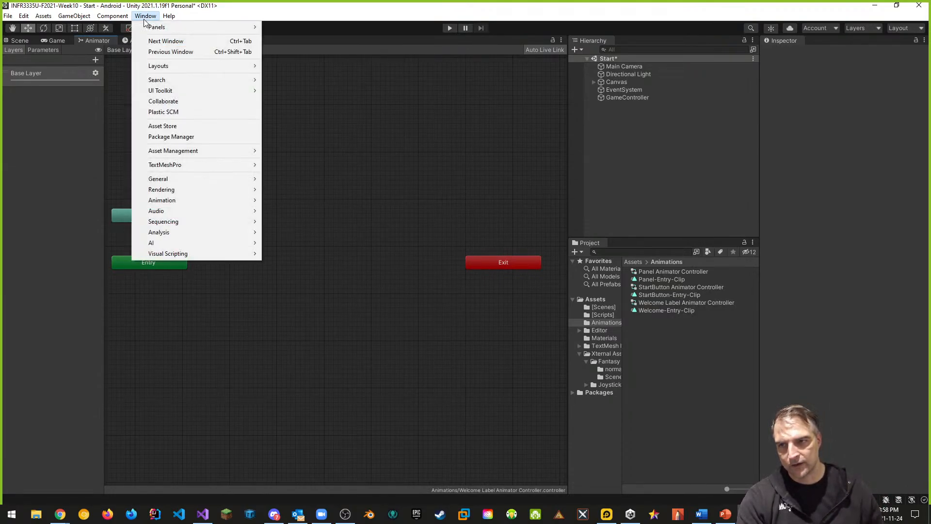
left_click(187, 136)
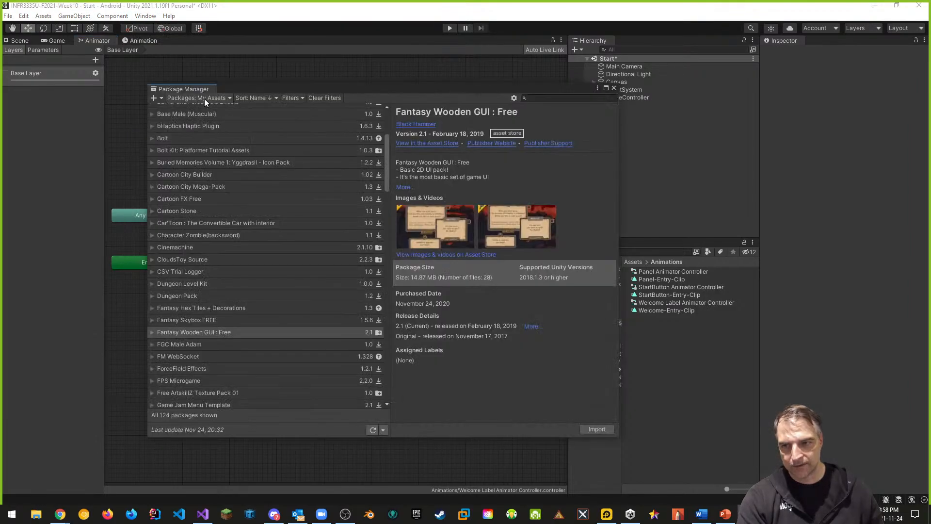
left_click(205, 97)
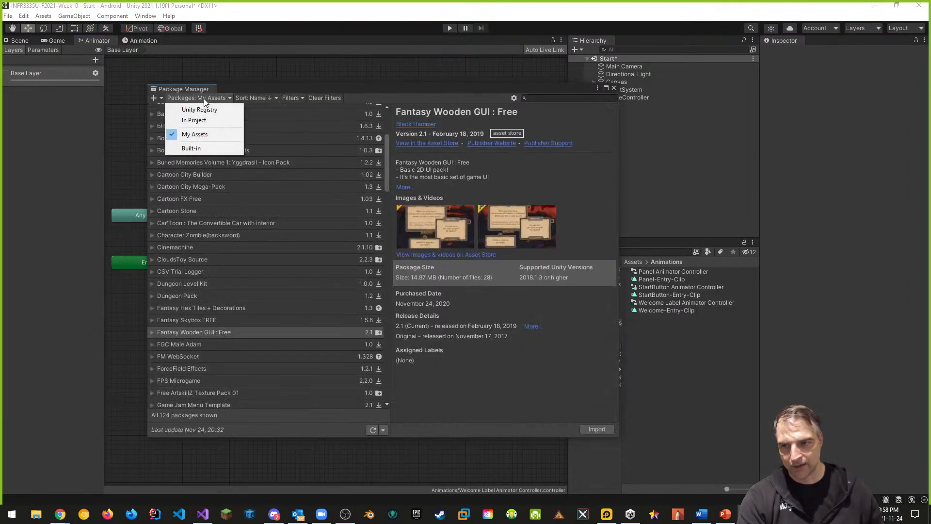
left_click(185, 122)
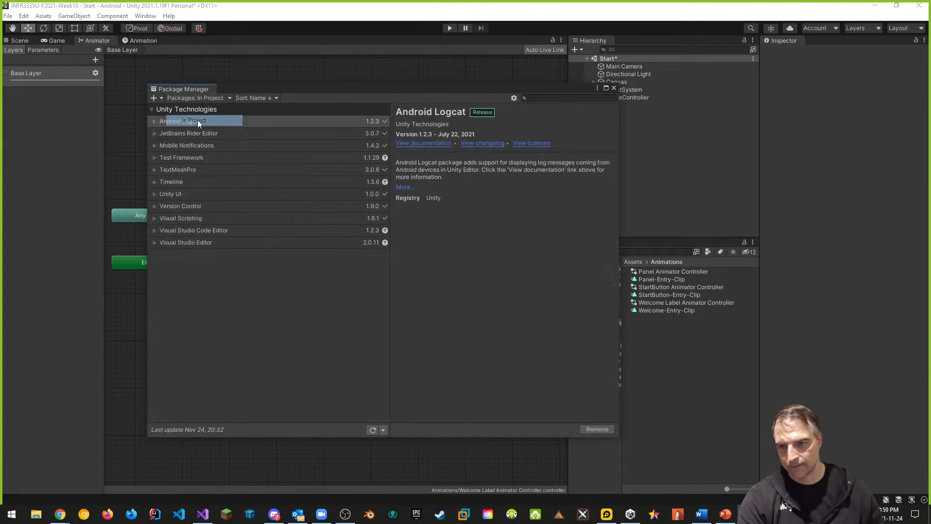
left_click(184, 183)
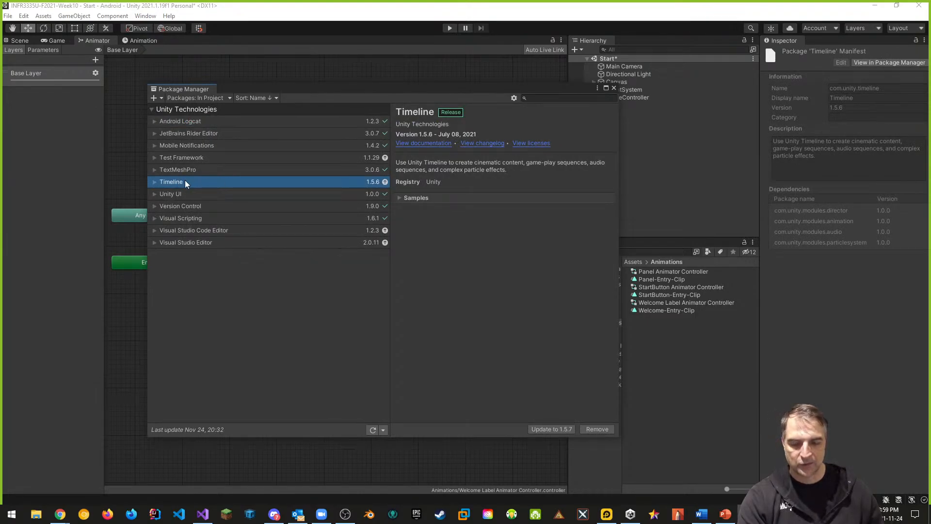
mouse_move(385, 182)
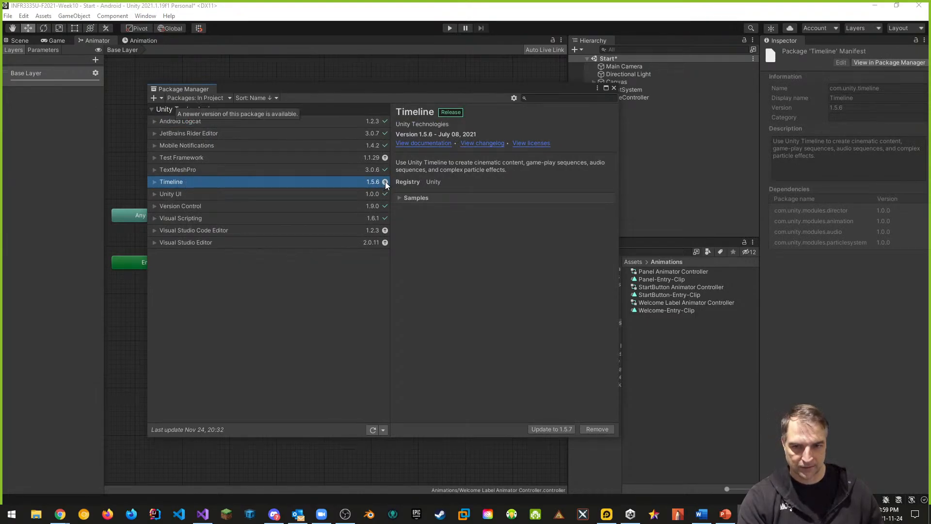
Update the Timeline package to version 1.5.7 and open its documentation
left_click(557, 427)
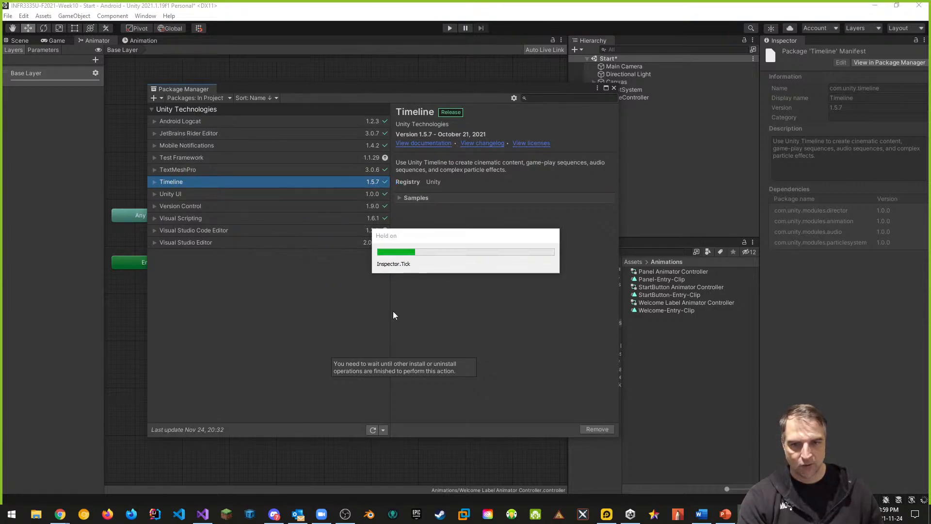
left_click(427, 143)
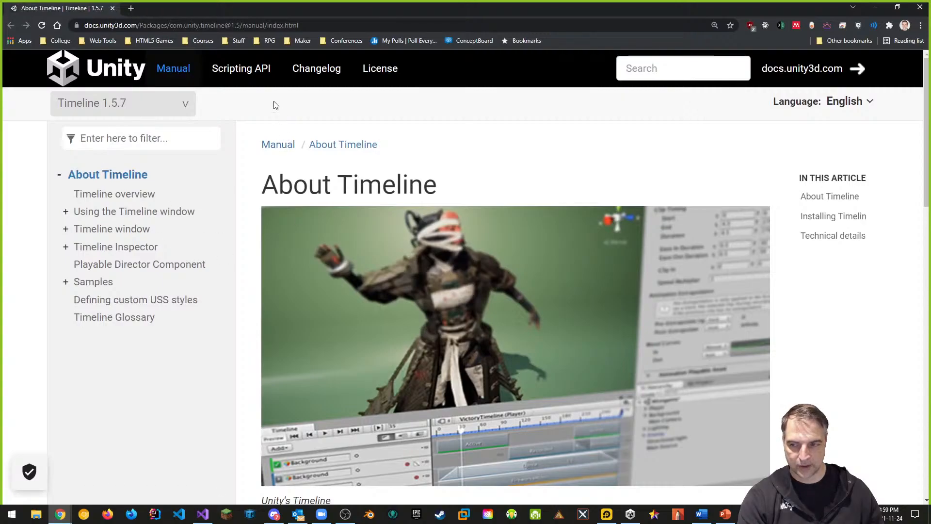
Read the Timeline documentation about creating a Timeline Asset and Timeline instance
left_click(221, 25)
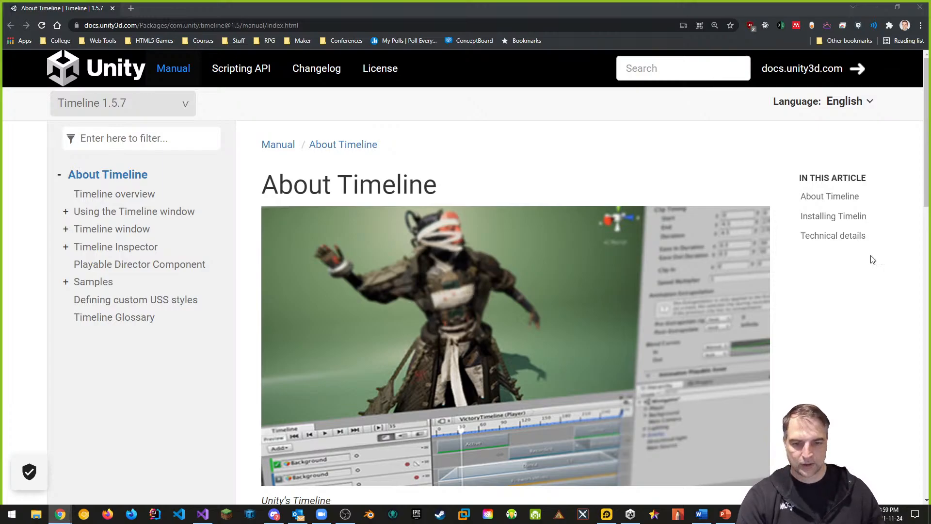
scroll(454, 360, "down", 6)
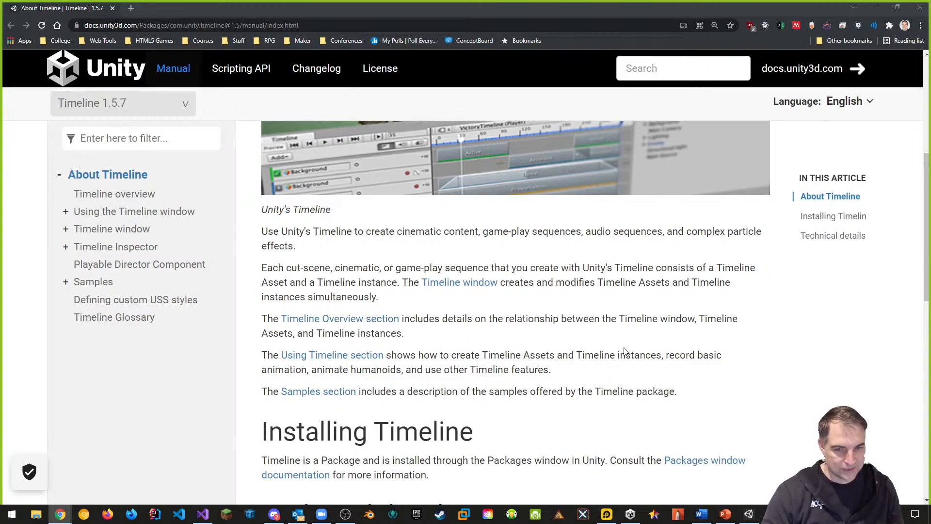
scroll(626, 342, "down", 4)
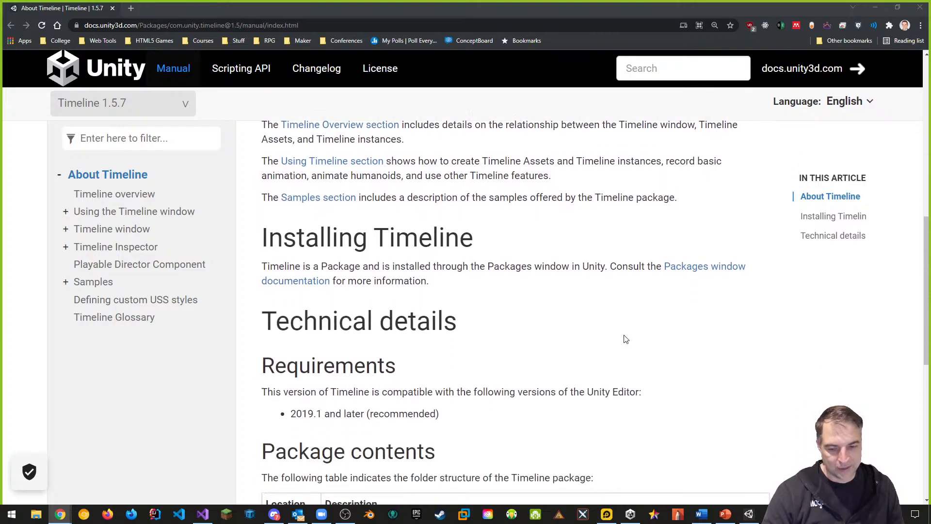
scroll(626, 339, "down", 5)
scroll(634, 327, "down", 2)
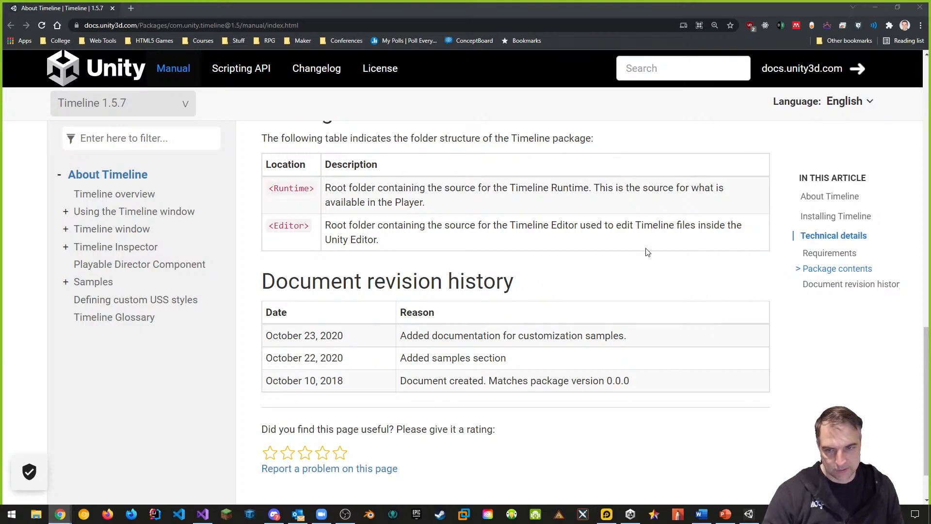
left_click(124, 213)
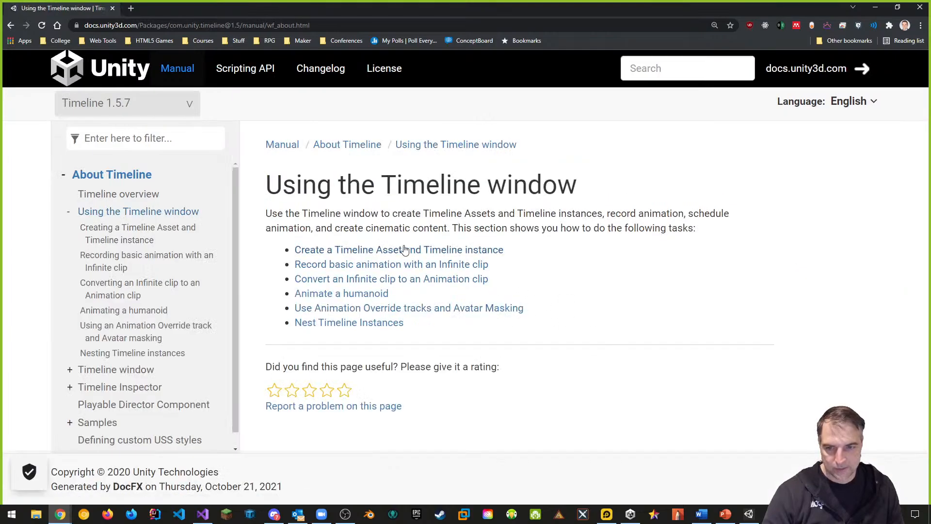
left_click(371, 250)
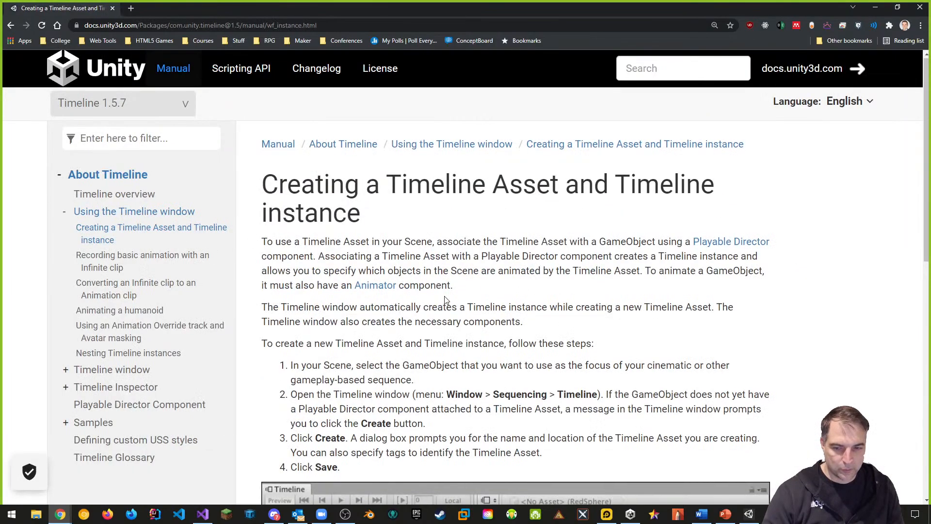
scroll(442, 299, "down", 5)
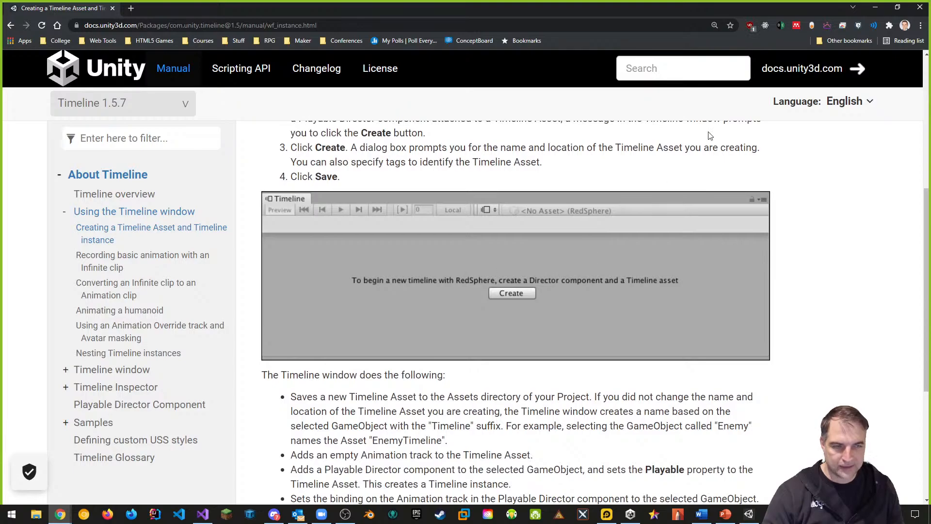
left_click(876, 8)
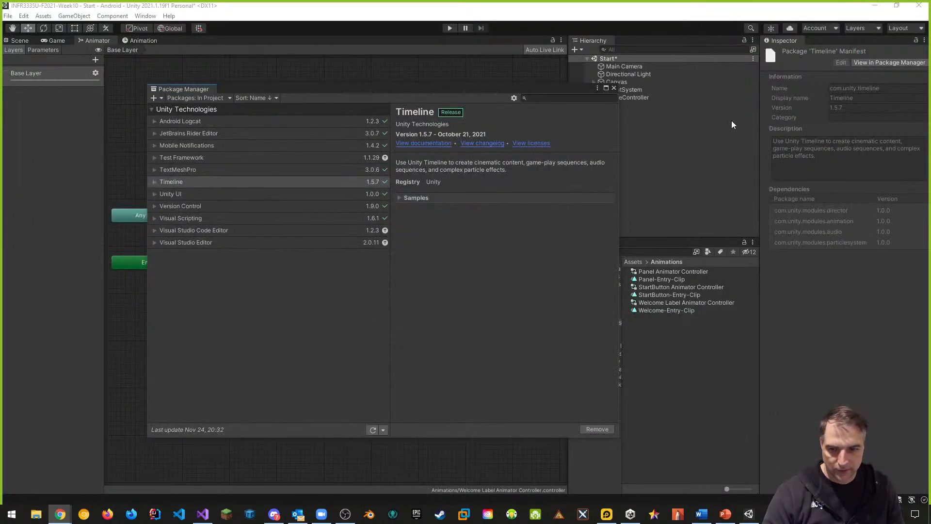
Create an empty GameObject in the scene named TimeLine and reset its Transform
left_click(614, 88)
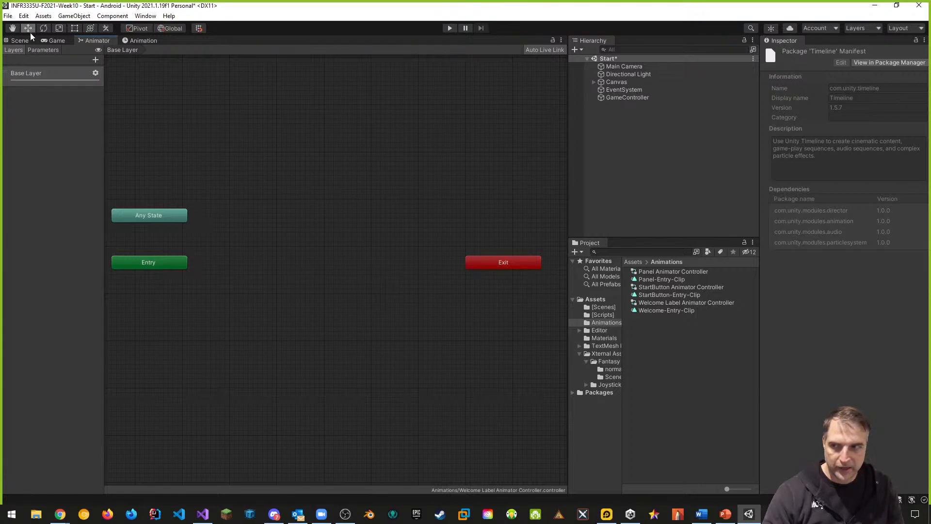
left_click(20, 40)
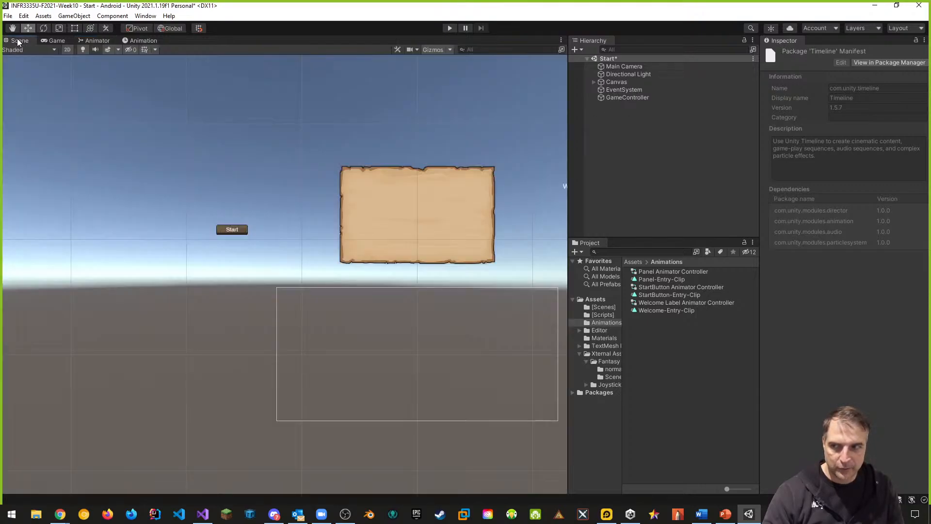
right_click(612, 122)
left_click(645, 236)
left_click(825, 53)
type("Timel")
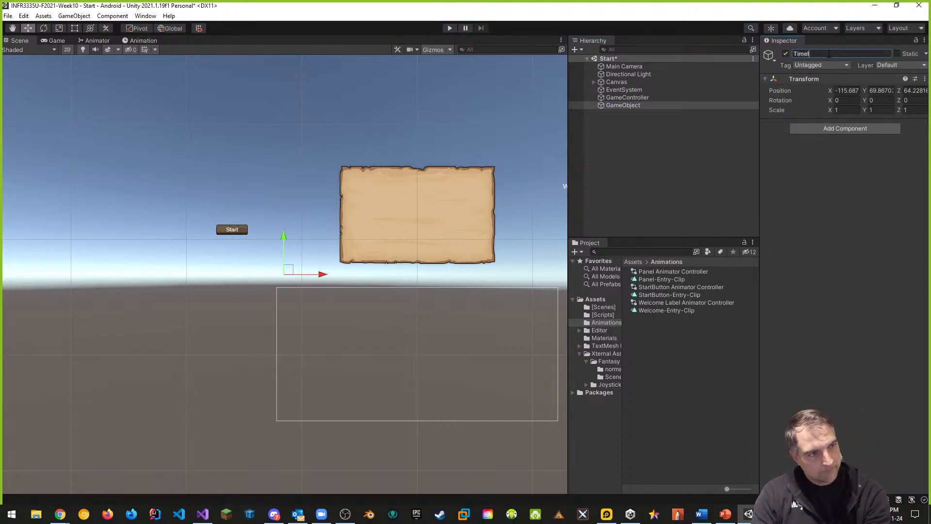
type("ine")
key("Return")
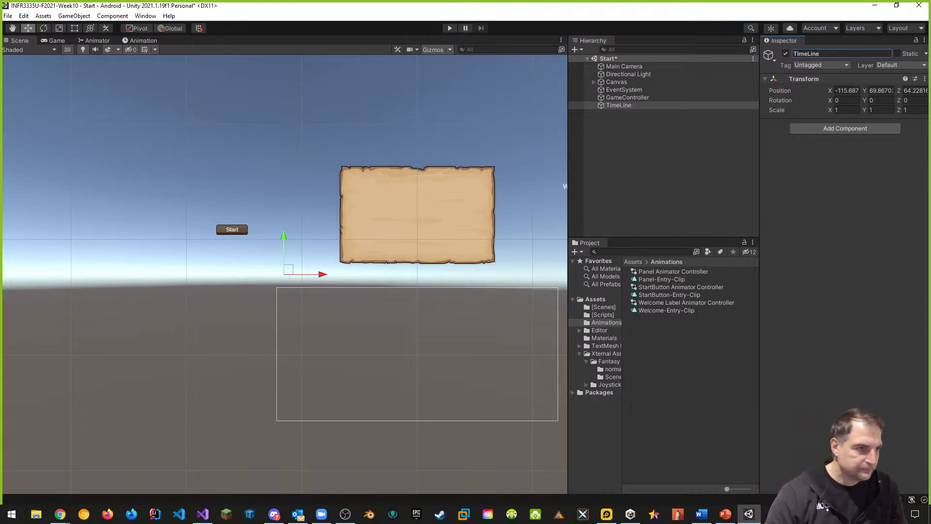
left_click(925, 78)
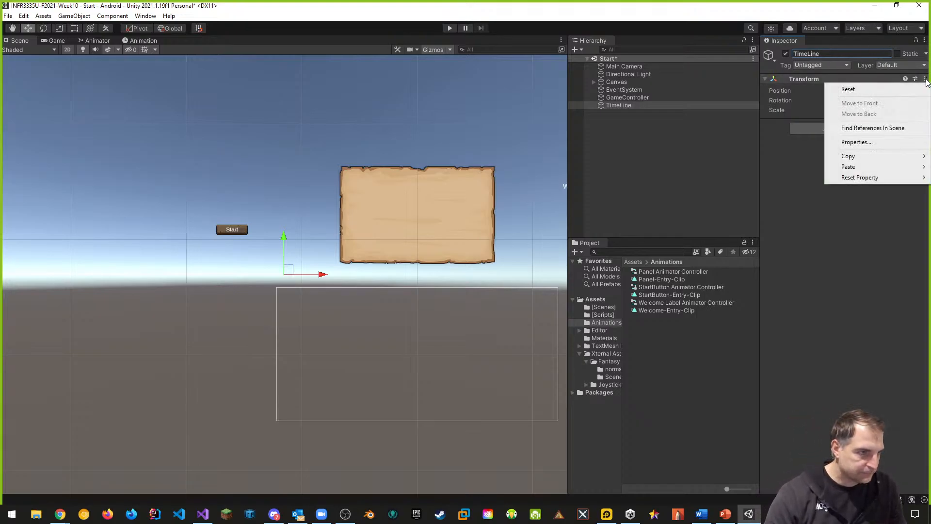
left_click(848, 89)
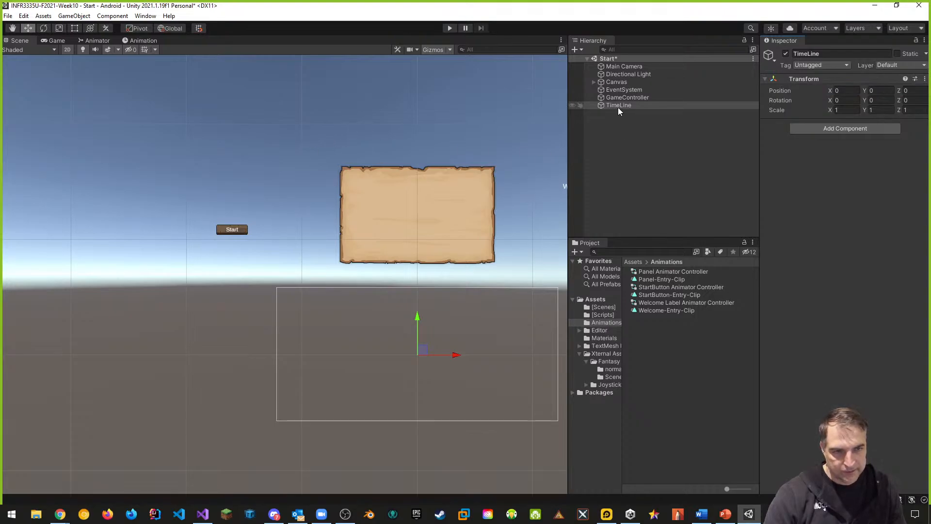
Open the Timeline window from Sequencing and dock it beneath the Scene view
left_click(146, 16)
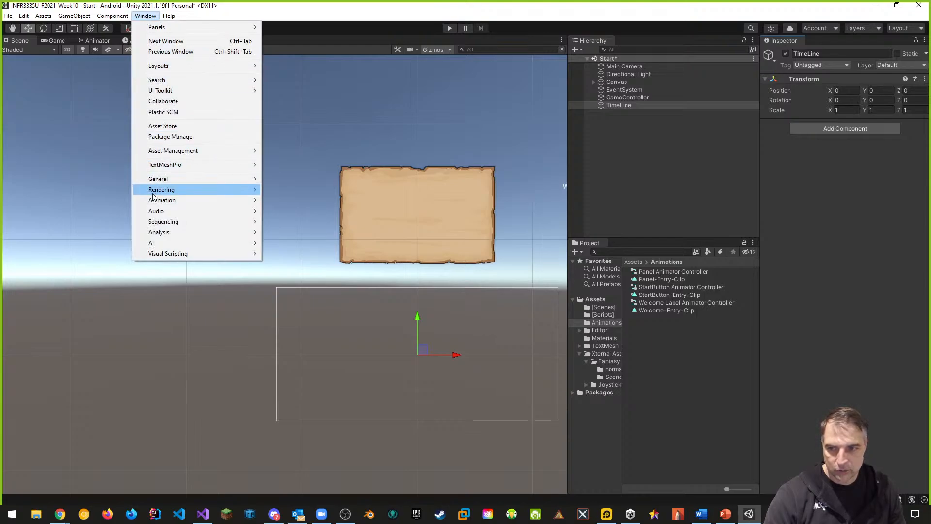
mouse_move(168, 223)
left_click(291, 222)
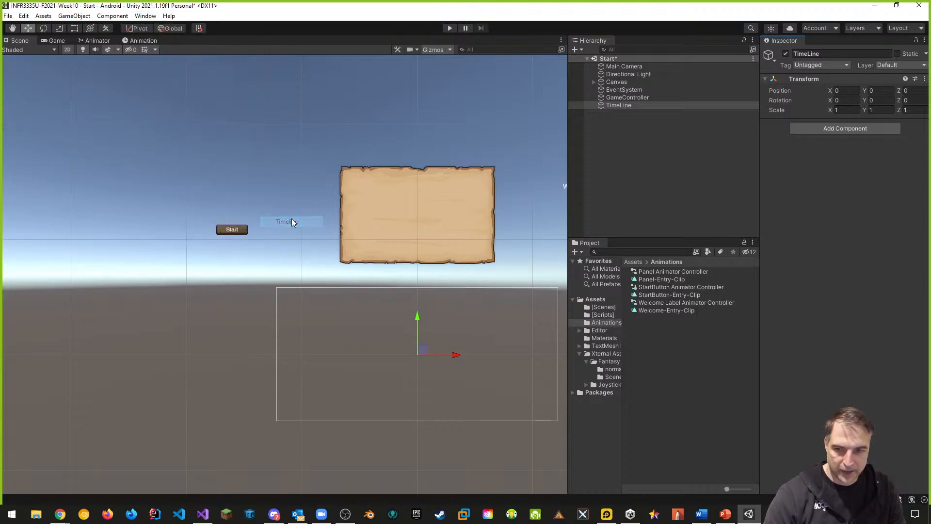
left_click_drag(187, 40, 245, 393)
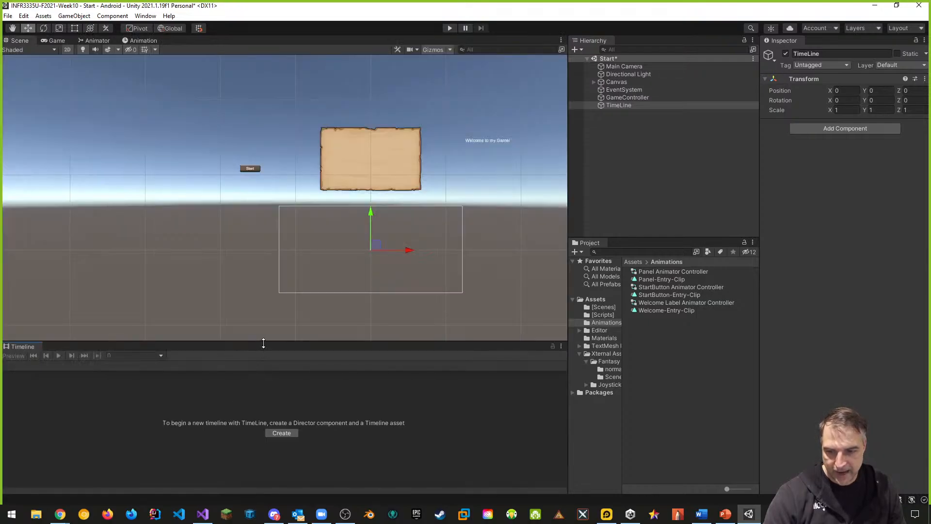
left_click_drag(262, 342, 363, 292)
middle_click_drag(444, 189, 466, 176)
scroll(406, 207, "up", 2)
scroll(462, 175, "up", 2)
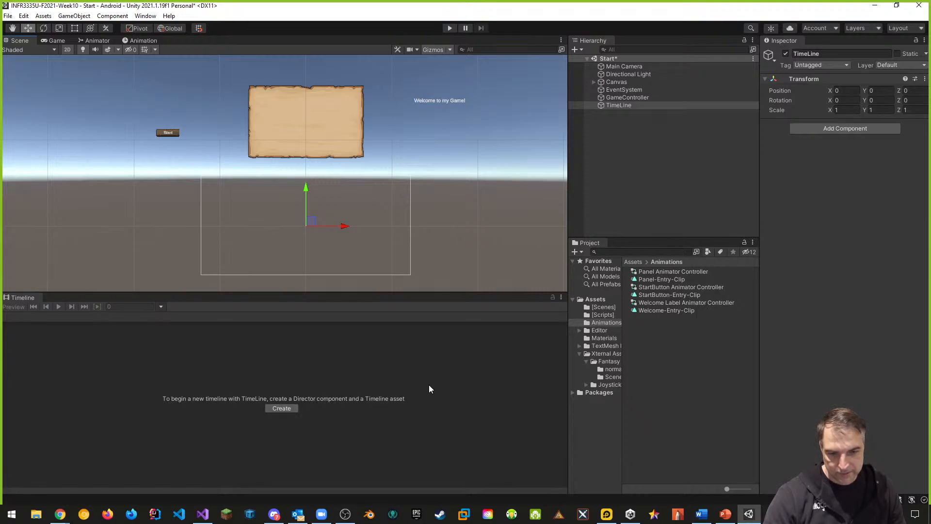
Create a new folder named Sequences in Assets and open it
left_click(597, 300)
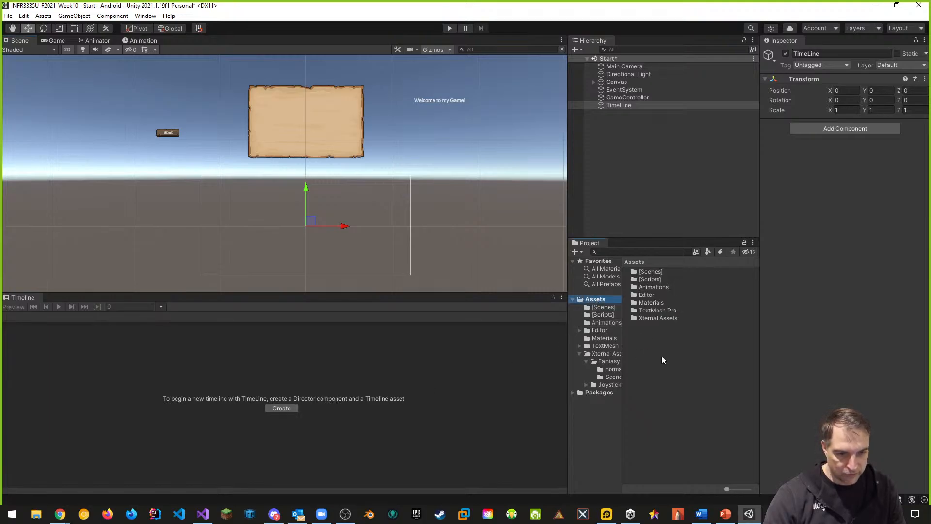
right_click(671, 354)
mouse_move(710, 114)
left_click(830, 100)
type("S")
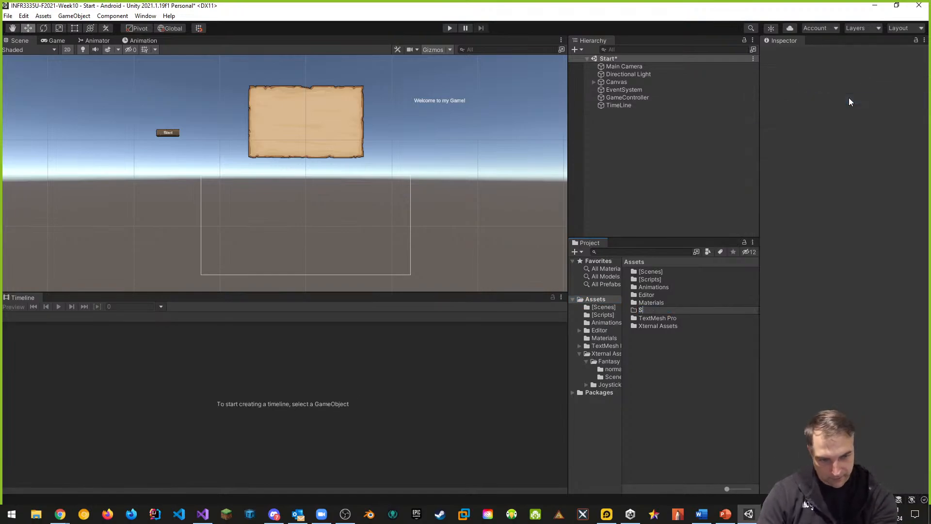
type("equences")
key("Return")
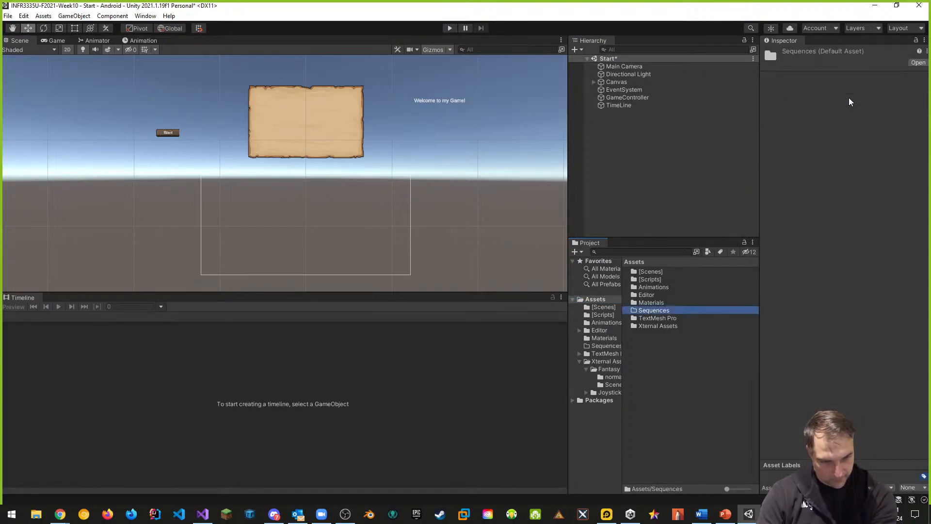
double_click(664, 310)
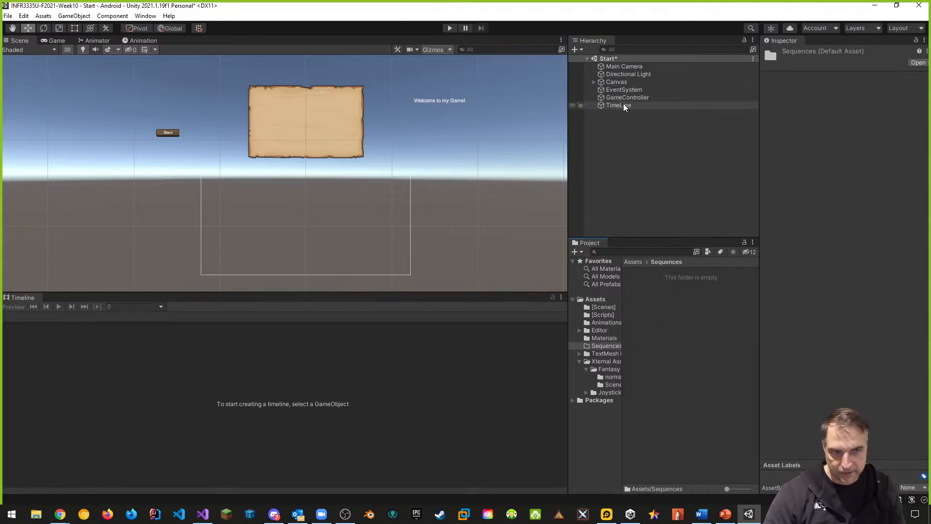
Create a Director and Timeline asset for the TimeLine object, saving it as Start Menu TimeLine.playable in Sequences
left_click(614, 106)
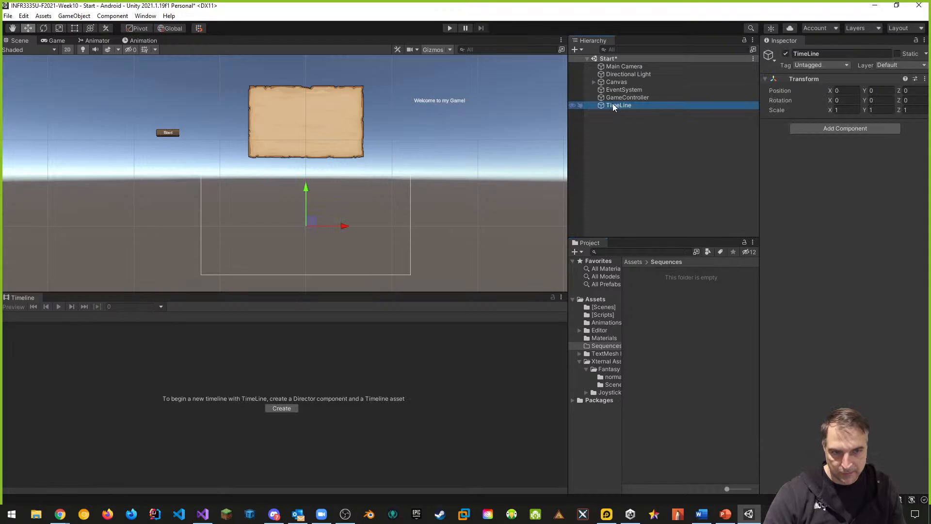
left_click(287, 406)
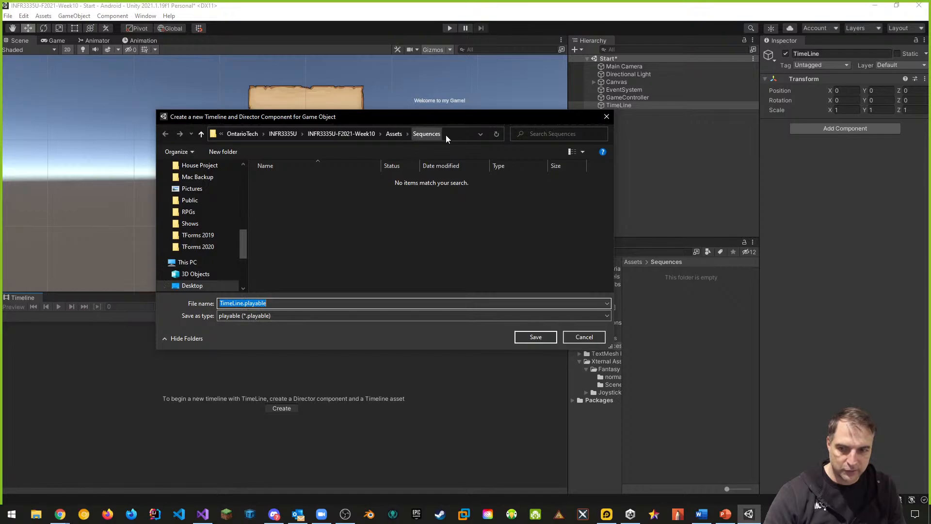
left_click(240, 304)
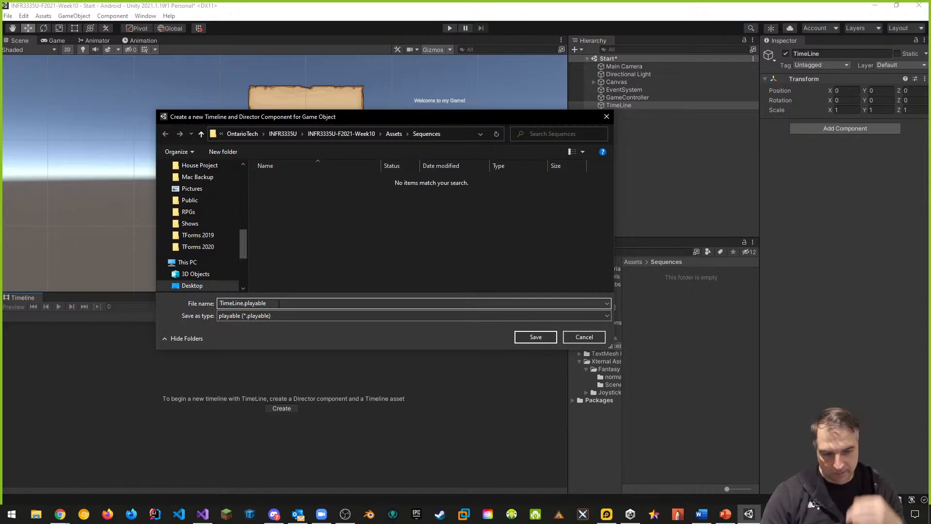
key("Home")
type("Start")
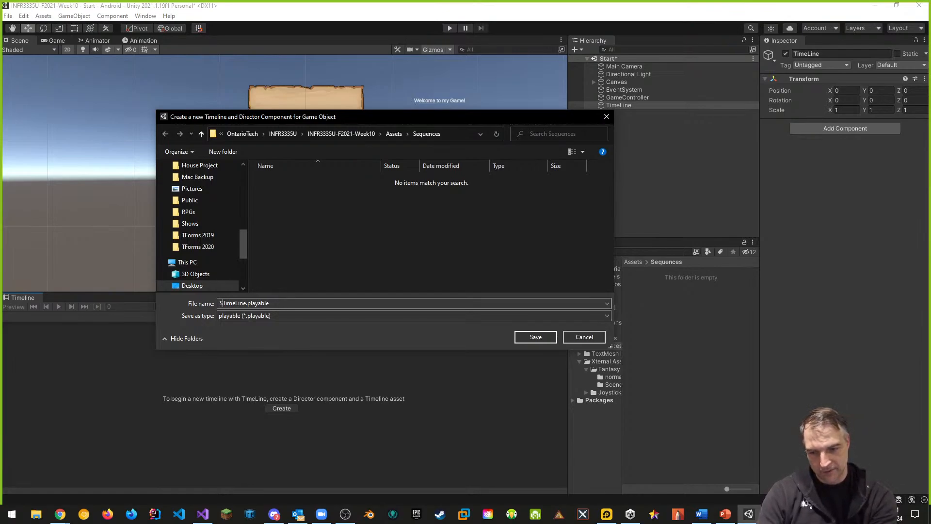
type(" Menu")
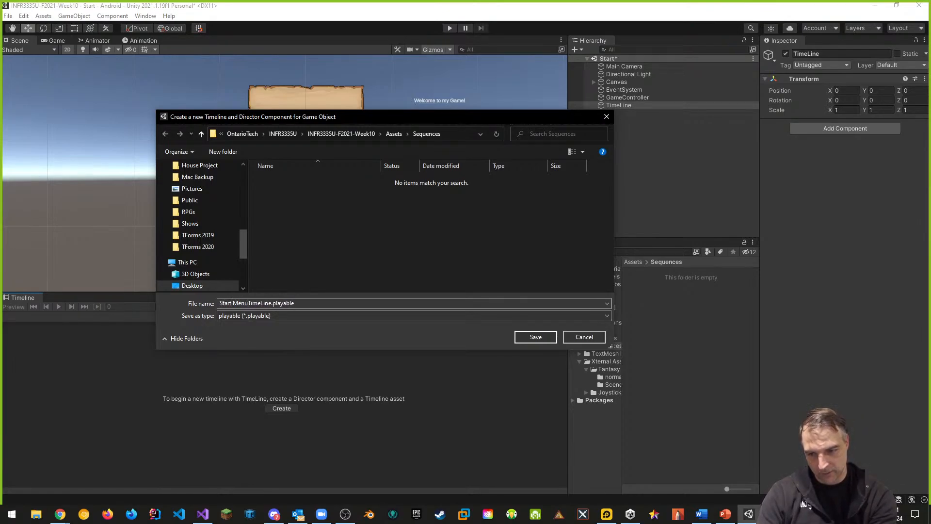
key("Return")
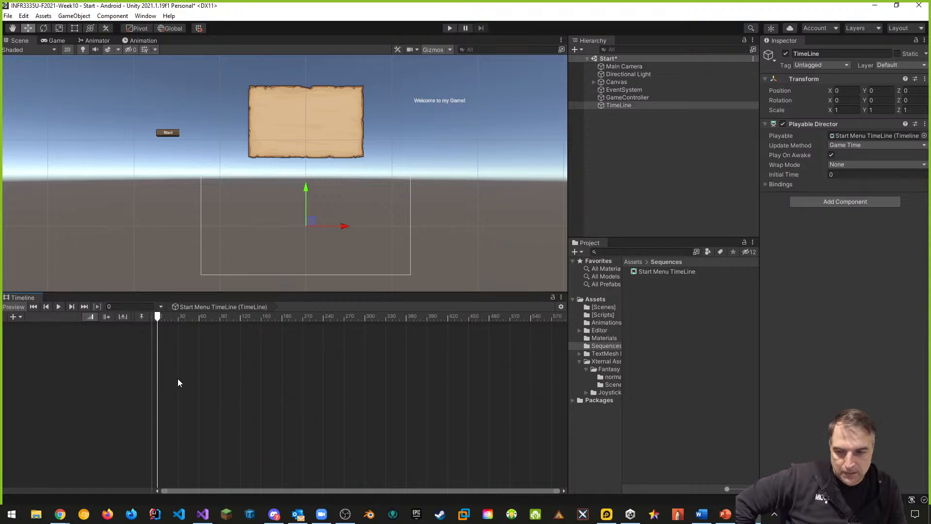
Add a Track Group to the timeline and rename it Menu Animation Tracks
left_click(19, 316)
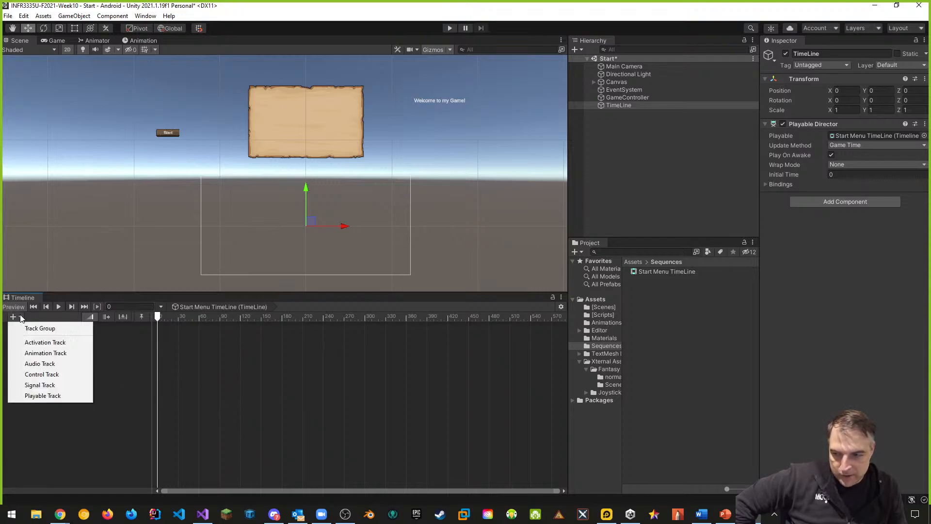
left_click(48, 330)
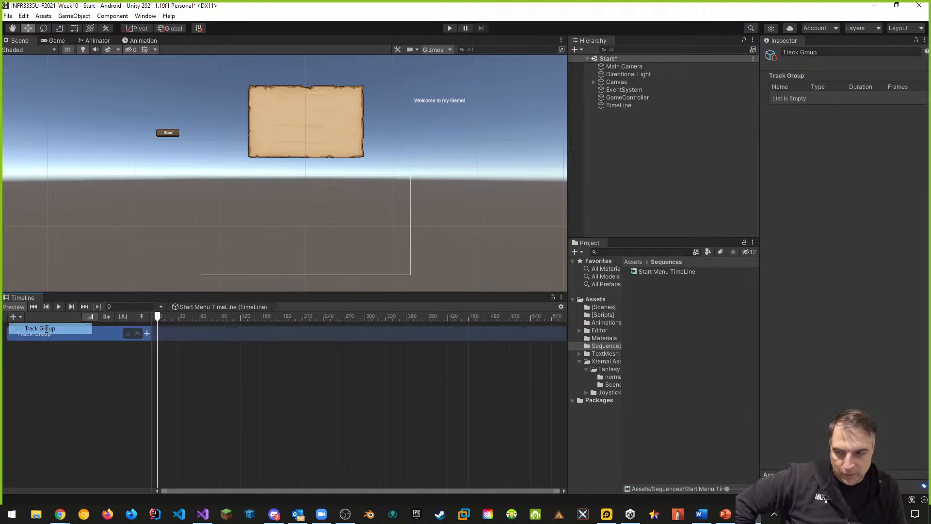
double_click(47, 333)
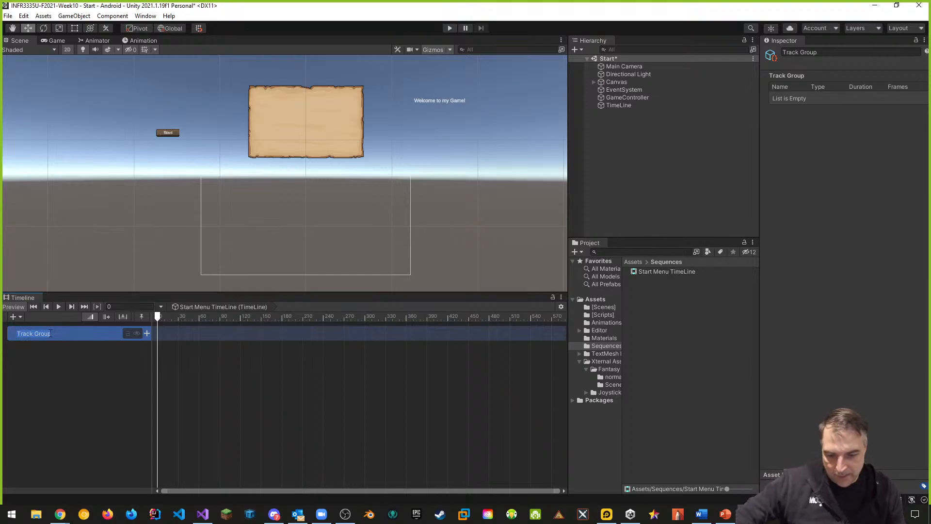
type("Menu ")
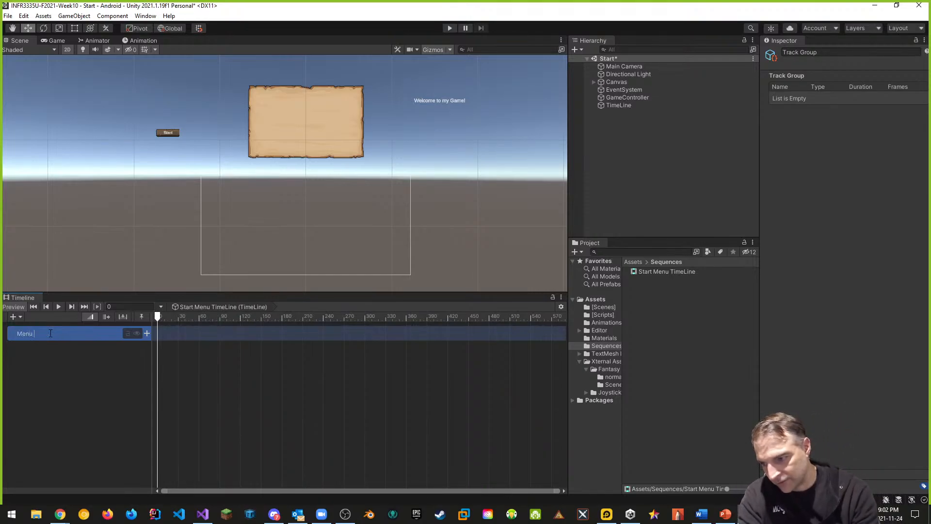
type("Animation Tracks")
key("Return")
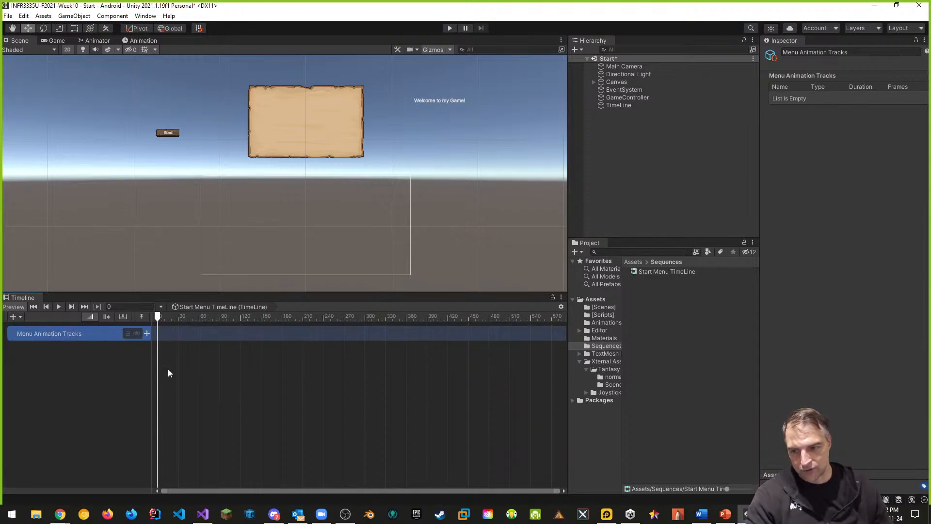
Add an Animation Track inside the Menu Animation Tracks group and bind it to the Panel
left_click(147, 333)
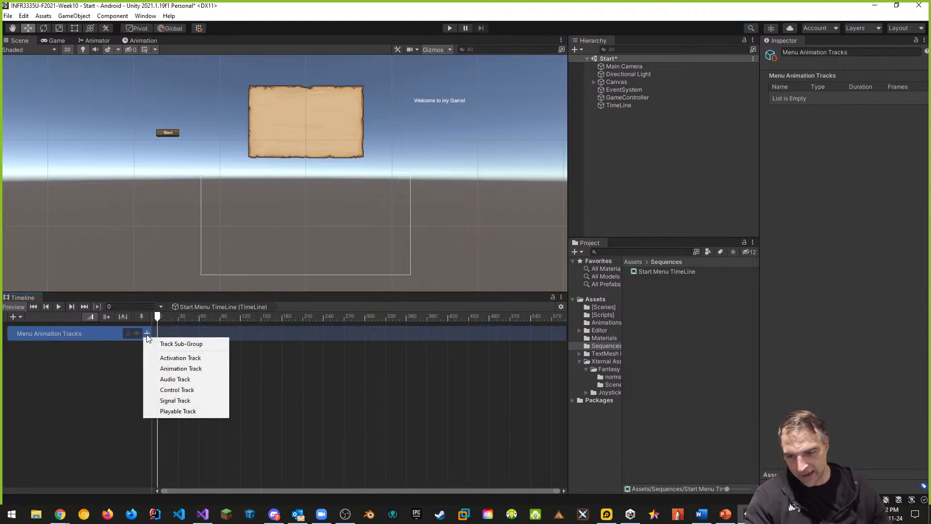
left_click(178, 369)
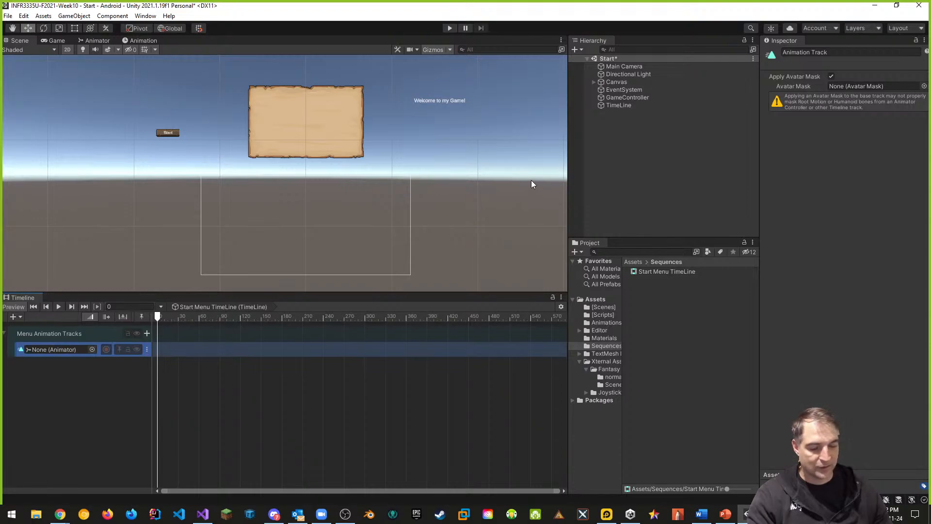
left_click(594, 82)
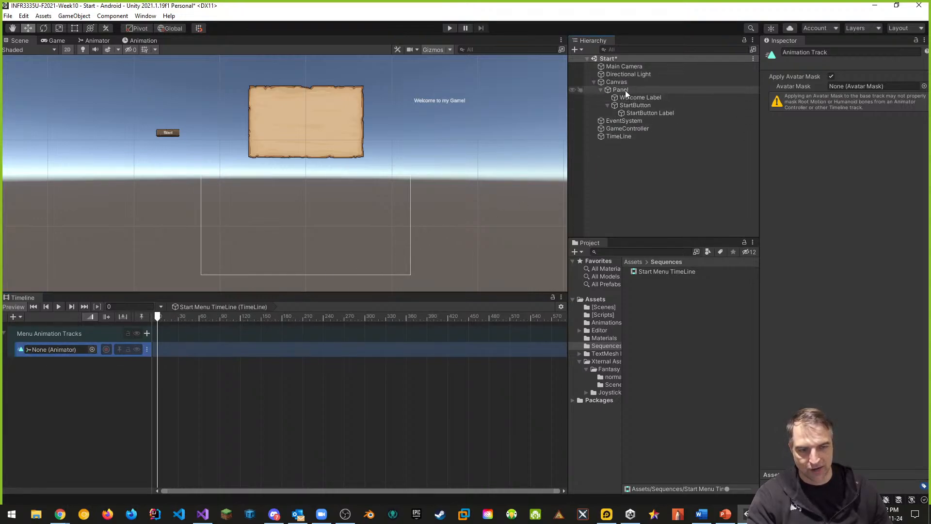
left_click_drag(622, 89, 64, 350)
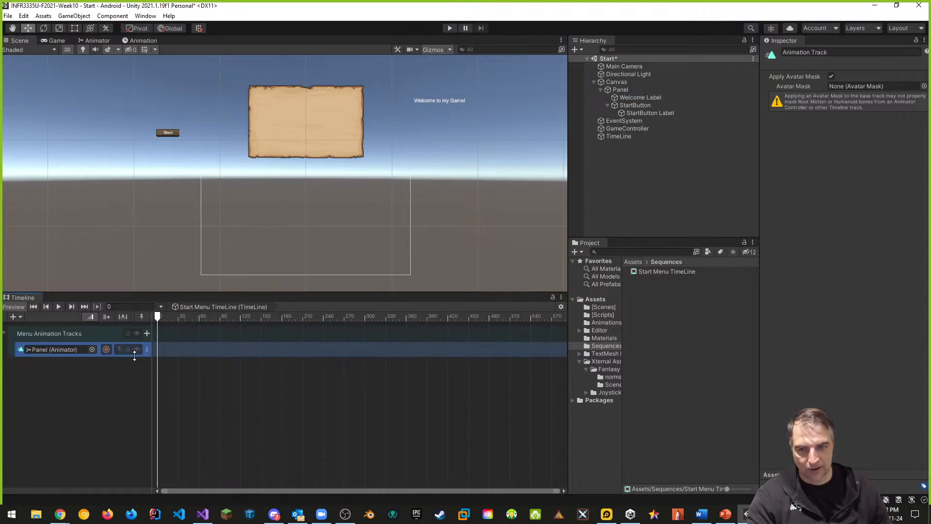
Add a second Animation Track to the group and bind it to the Welcome Label
left_click(148, 333)
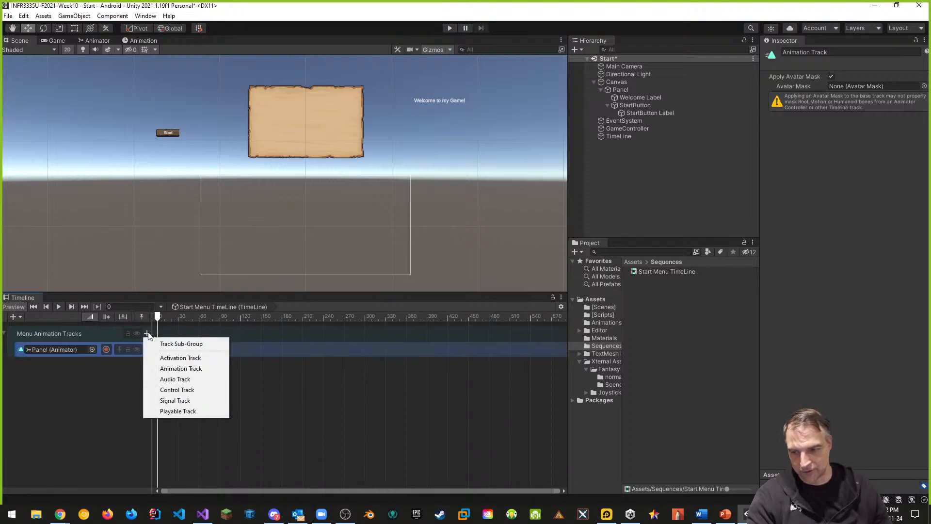
left_click(209, 367)
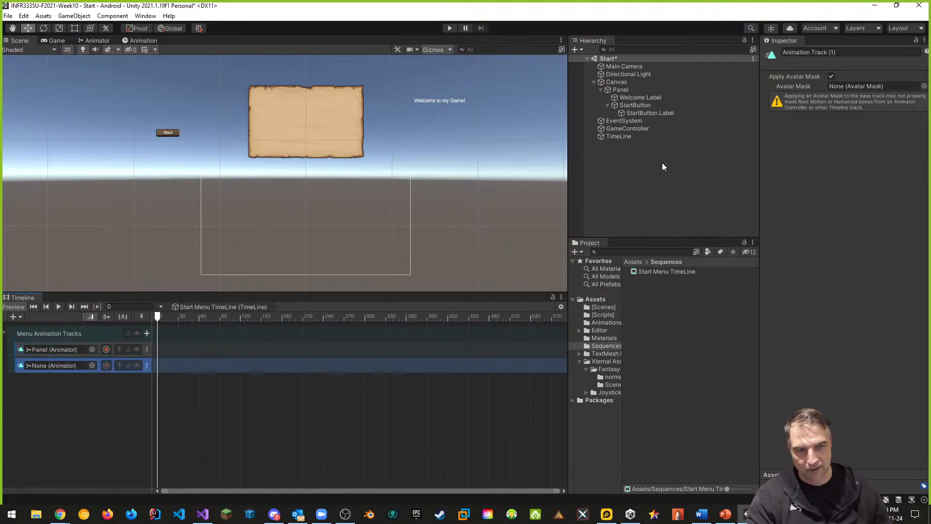
left_click_drag(636, 98, 69, 365)
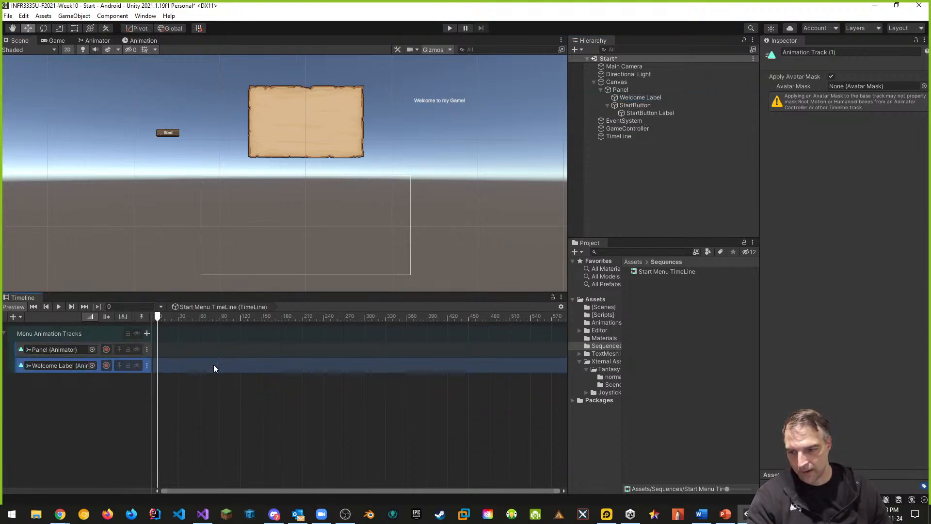
Add a third Animation Track to the group and bind it to the StartButton
left_click(146, 333)
left_click(181, 368)
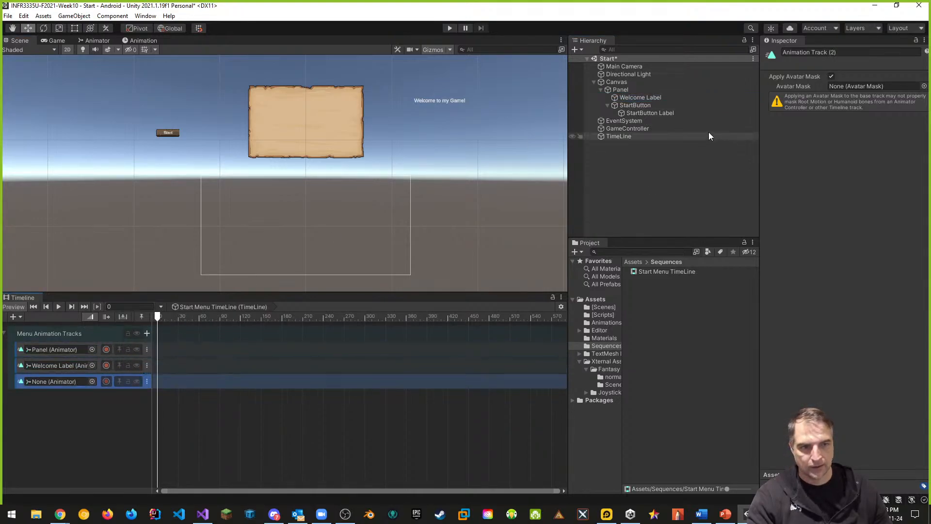
left_click_drag(634, 105, 58, 383)
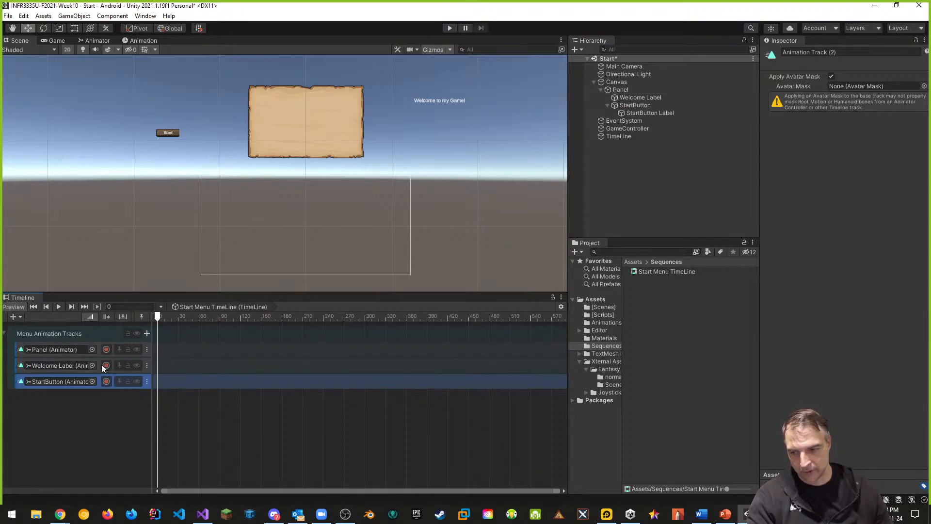
Start recording the Panel track and set the panel's Pos Y to 1500 at frame 0
left_click(105, 349)
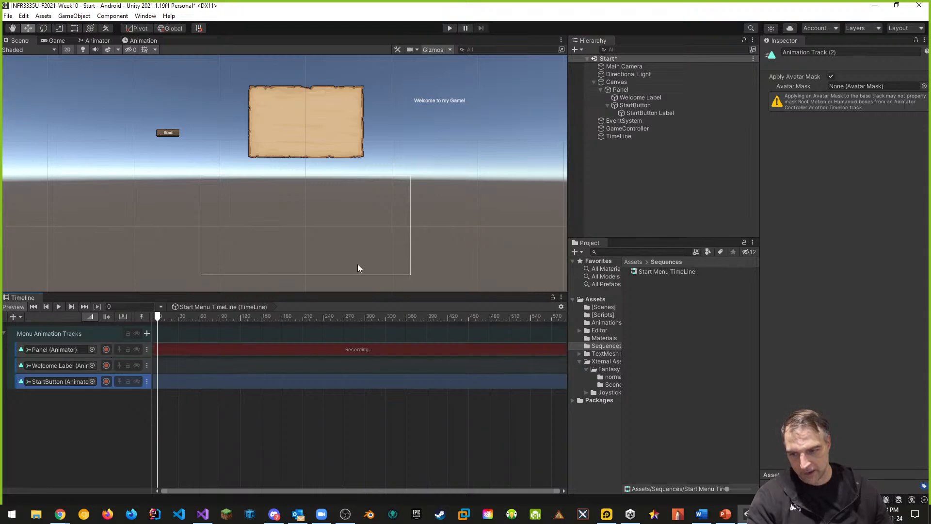
left_click(621, 90)
left_click_drag(306, 81, 306, 92)
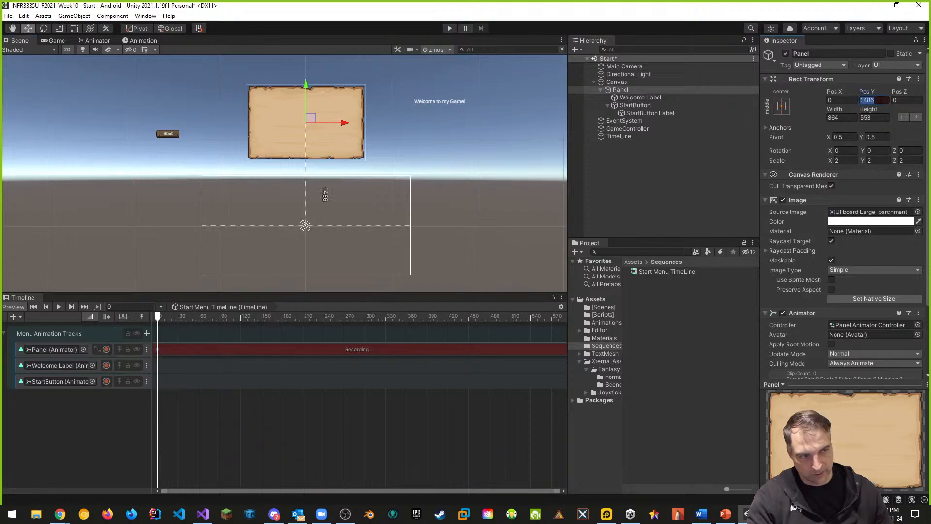
type("1500")
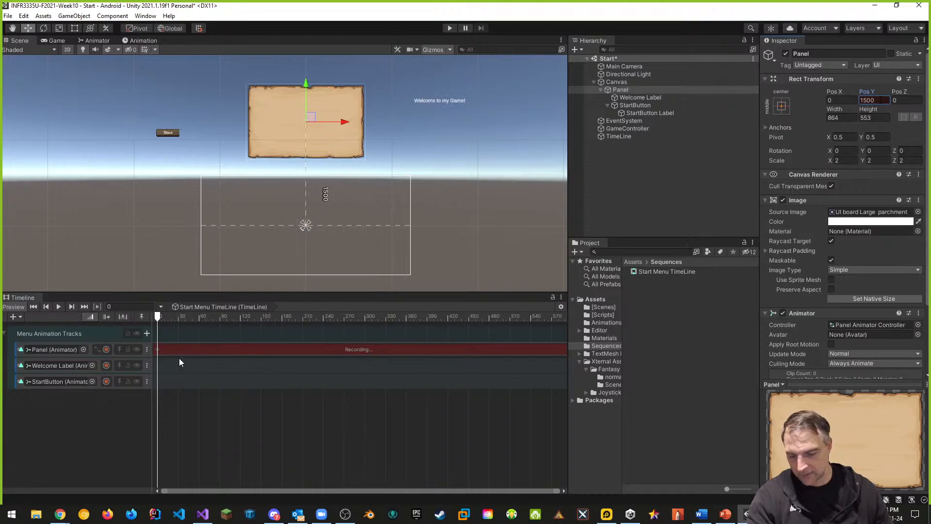
At frame 60, move the panel down to Pos Y 80 and stop recording the Panel track
scroll(192, 345, "up", 1)
middle_click_drag(194, 342, 247, 329)
scroll(203, 342, "up", 2)
middle_click_drag(174, 333, 259, 331)
scroll(225, 334, "up", 1)
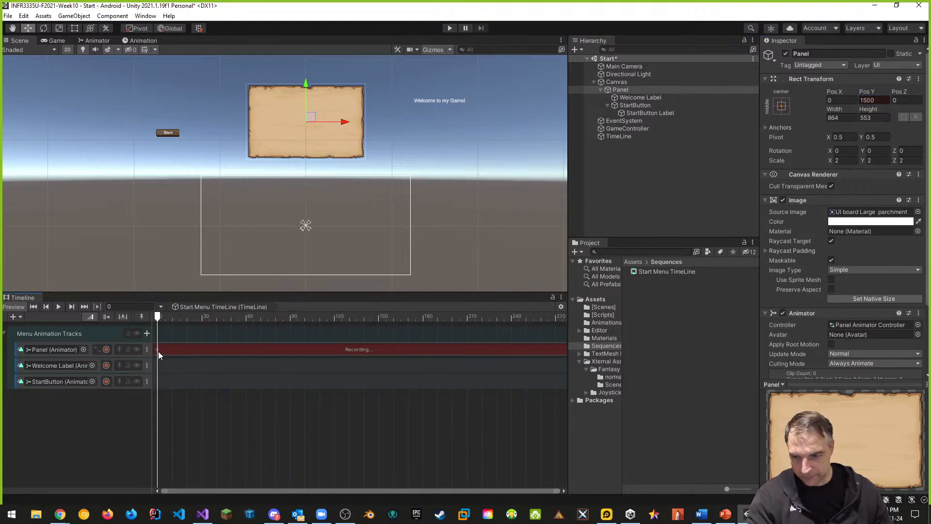
left_click_drag(159, 316, 202, 317)
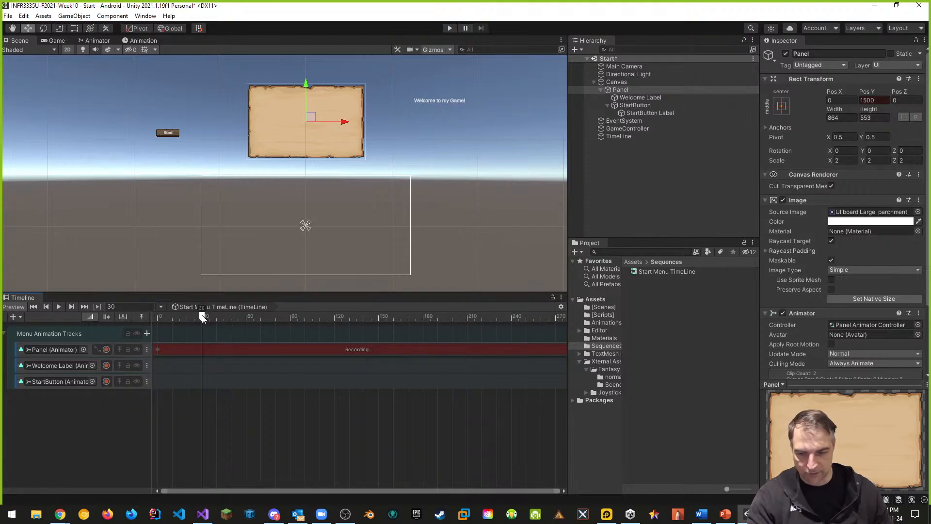
left_click_drag(203, 317, 246, 317)
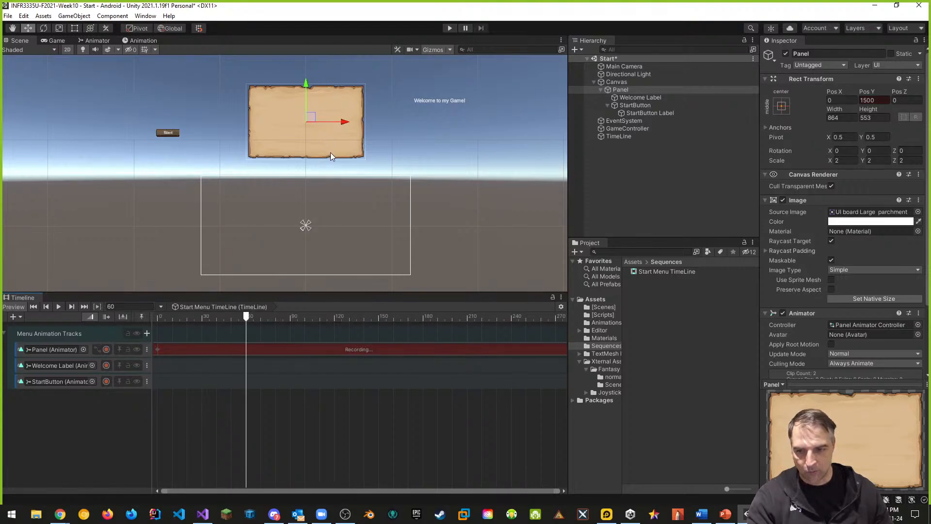
left_click_drag(306, 86, 306, 185)
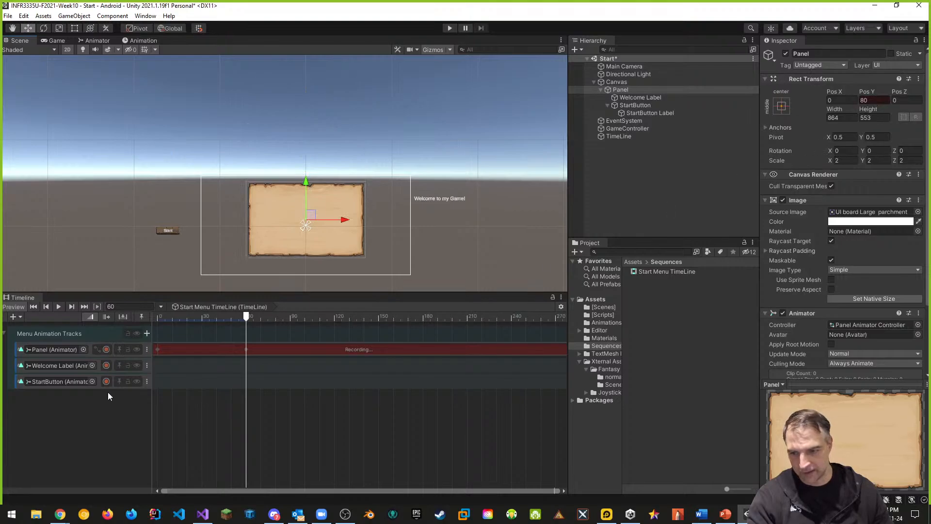
left_click(106, 349)
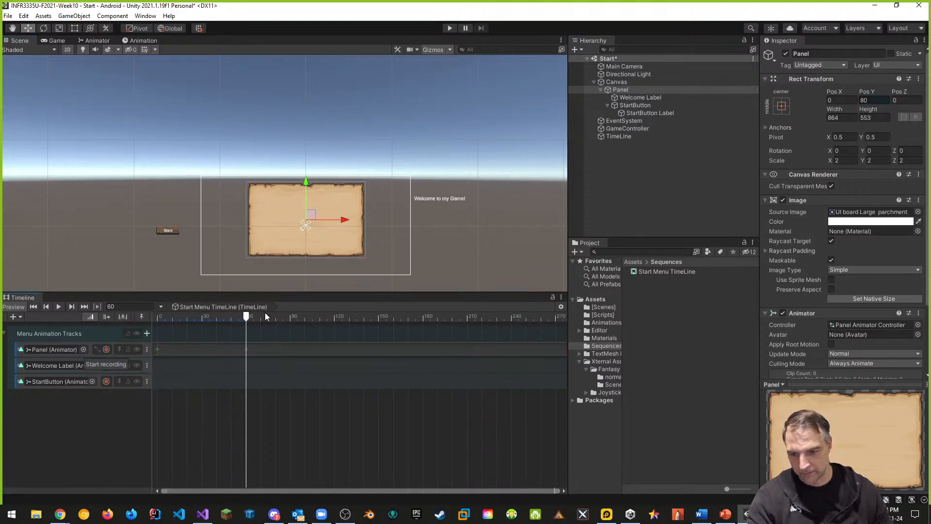
Return to frame 0, record the Welcome Label track and set the label's Pos X to 1000
left_click_drag(244, 318, 157, 318)
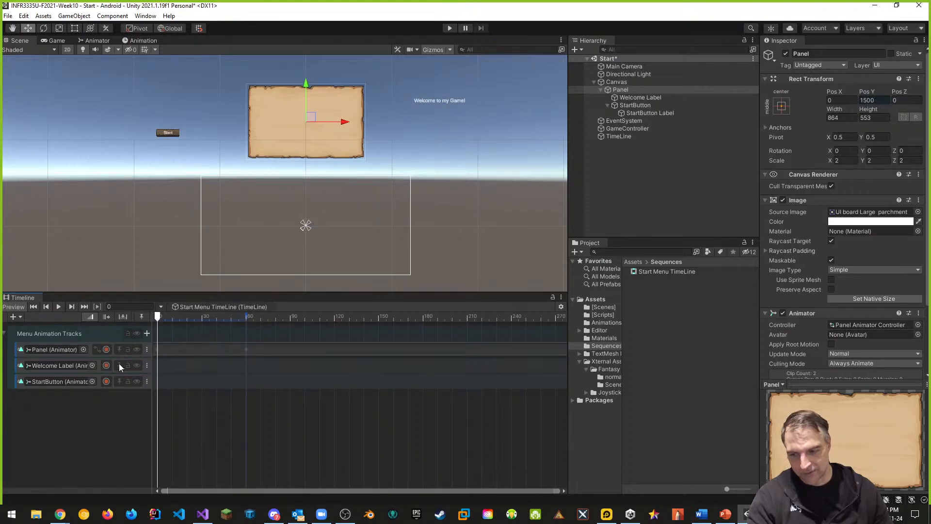
left_click(106, 365)
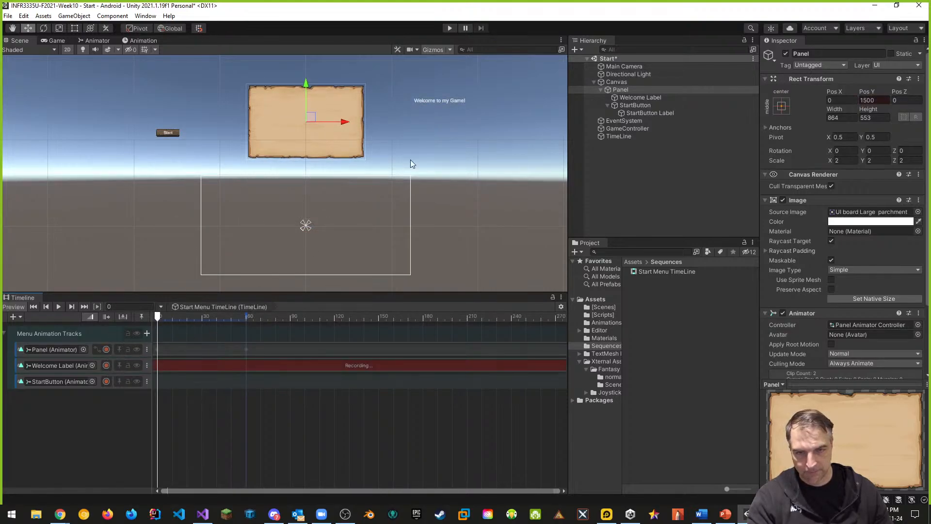
left_click(636, 99)
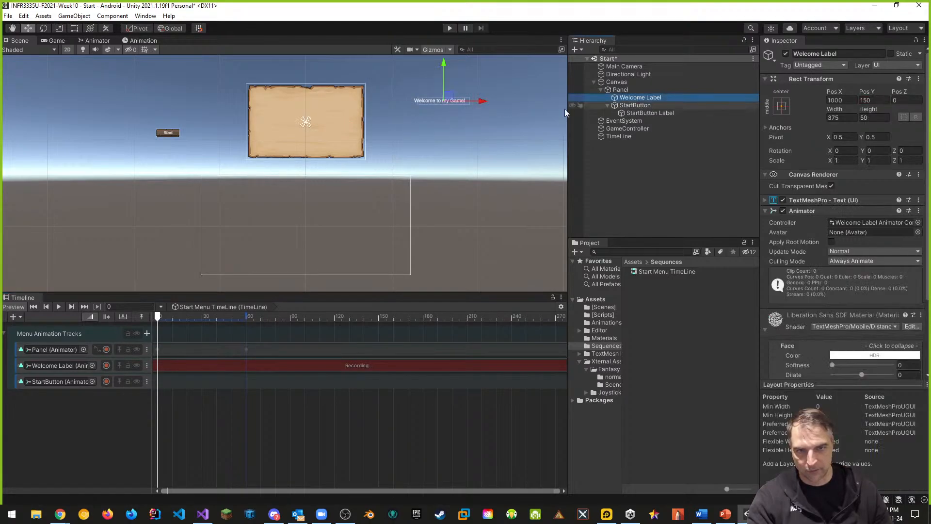
left_click_drag(484, 101, 481, 103)
left_click(844, 101)
type("1000")
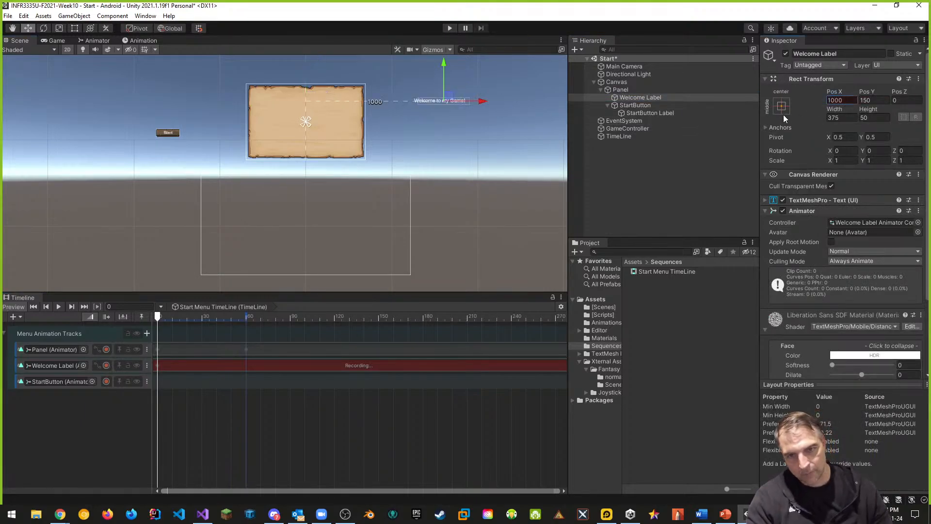
At frame 80, set the Welcome Label's Pos X to 0 and stop recording its track
left_click_drag(159, 316, 276, 317)
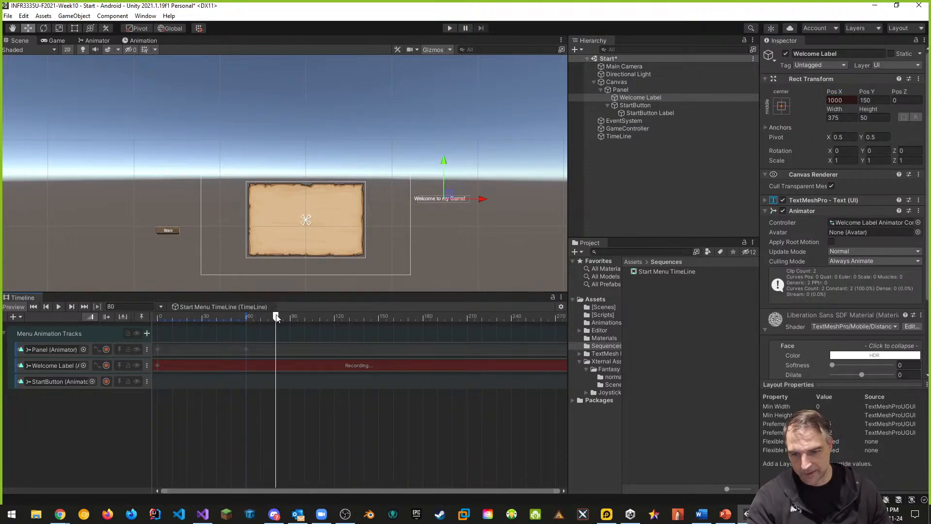
left_click_drag(483, 200, 343, 204)
left_click(841, 100)
type("0")
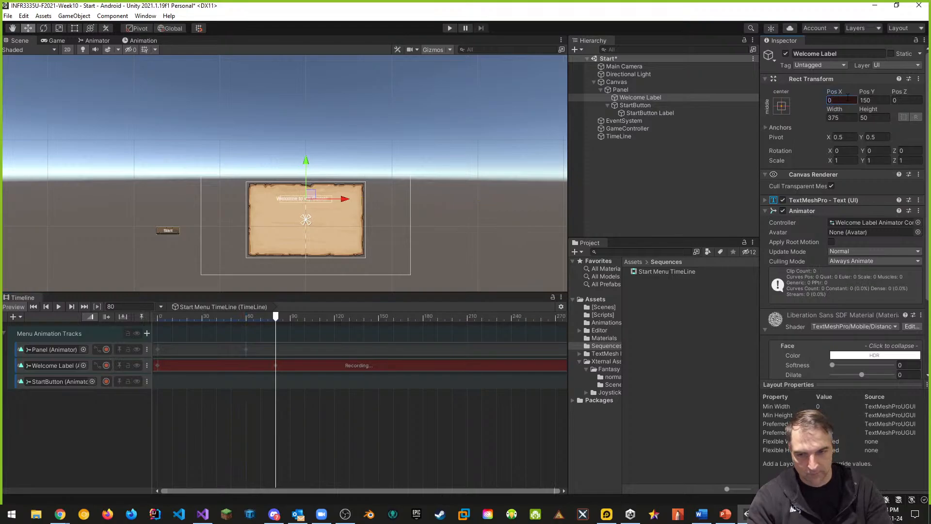
left_click(106, 365)
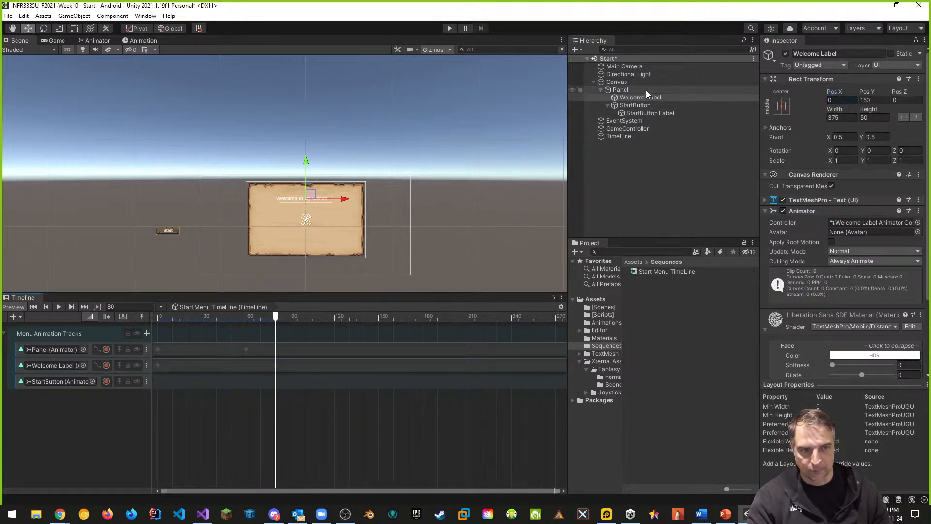
Record the StartButton track at frame 80 with the button's Pos X set to -1000
left_click(635, 105)
left_click(617, 136)
left_click(106, 381)
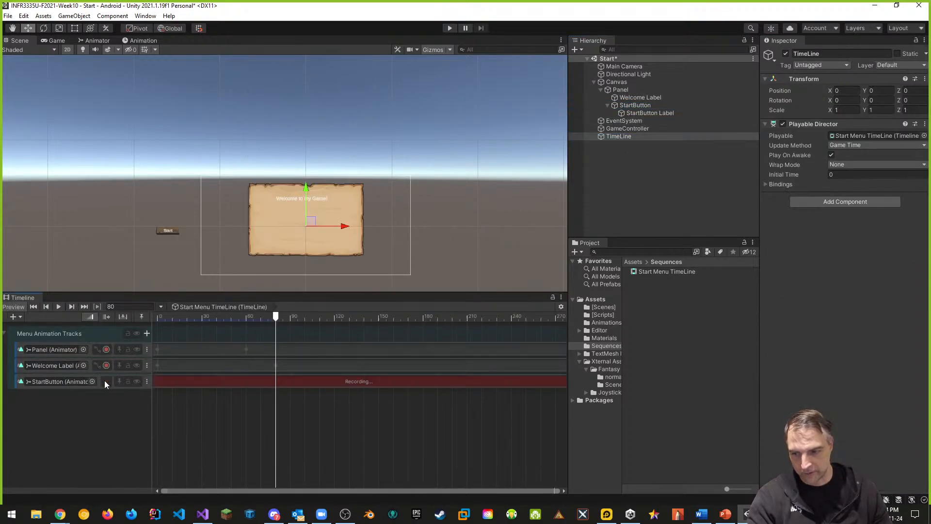
left_click(631, 105)
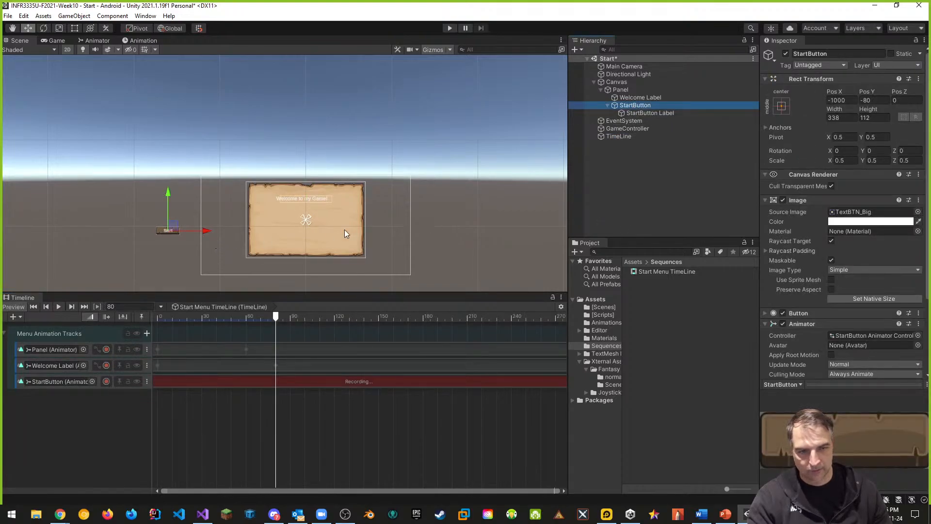
left_click_drag(214, 237, 217, 237)
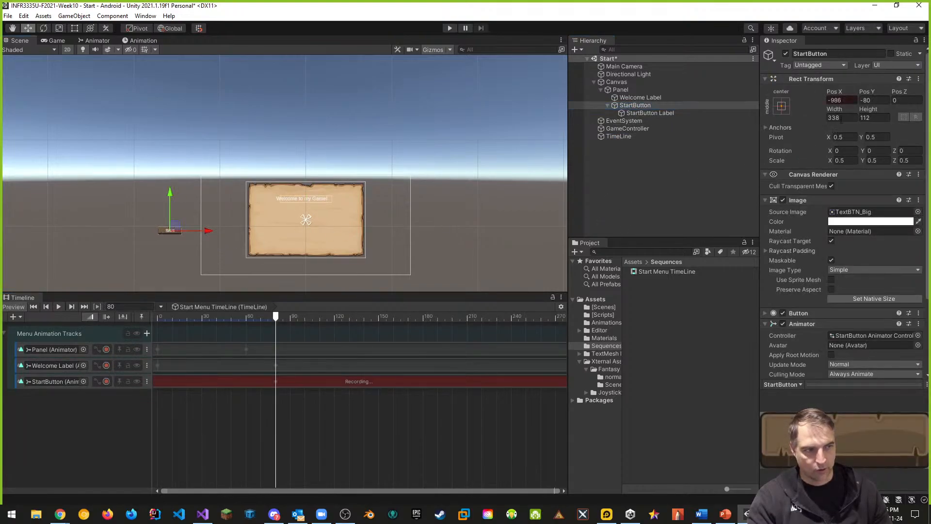
type("-1")
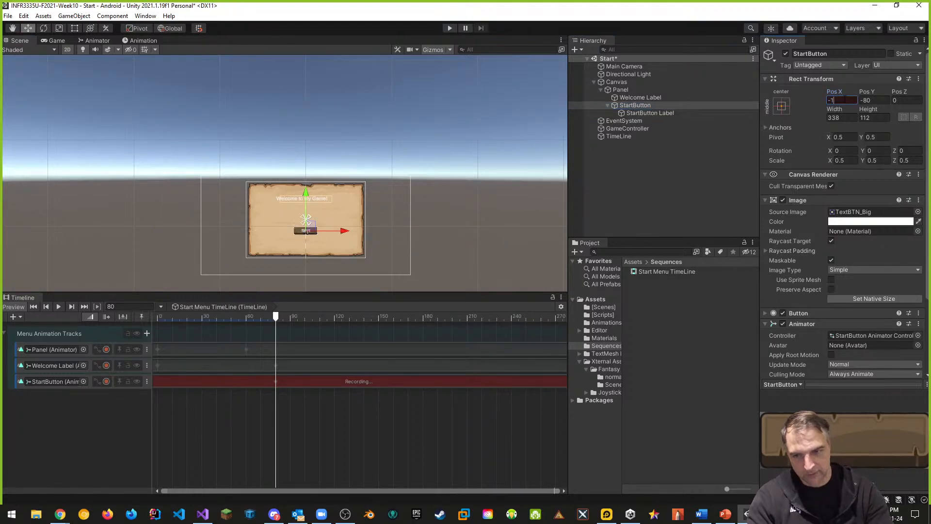
type("000")
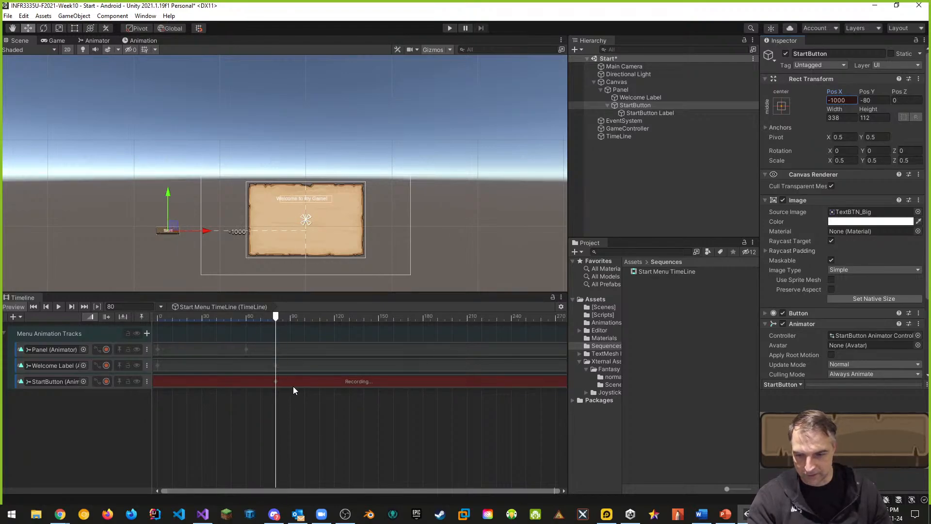
At frame 110, set the StartButton's Pos X to 0 and stop recording its track
left_click_drag(276, 321, 319, 318)
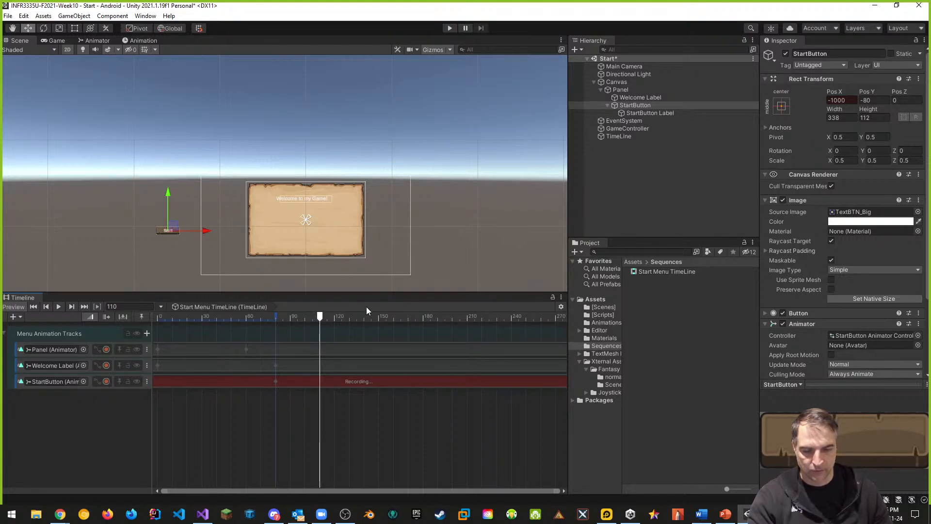
left_click_drag(208, 231, 343, 234)
left_click(842, 100)
type("0")
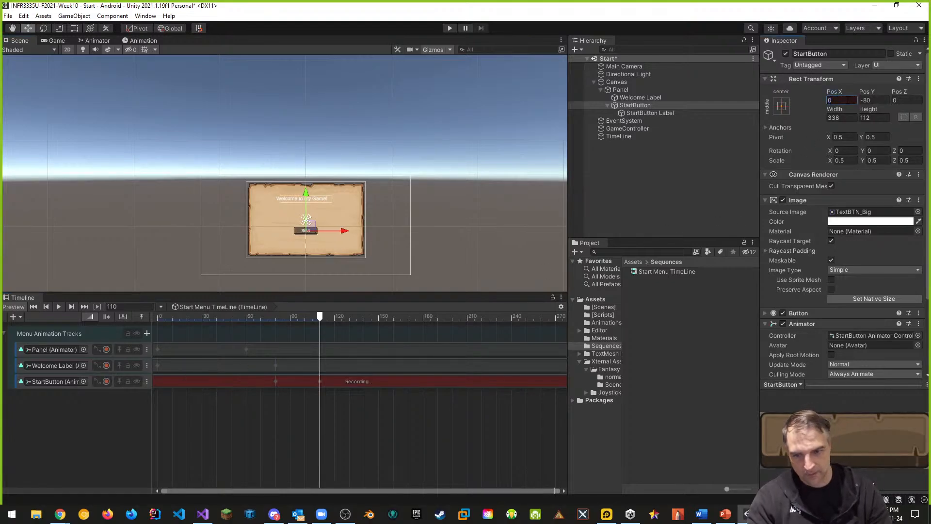
left_click(106, 381)
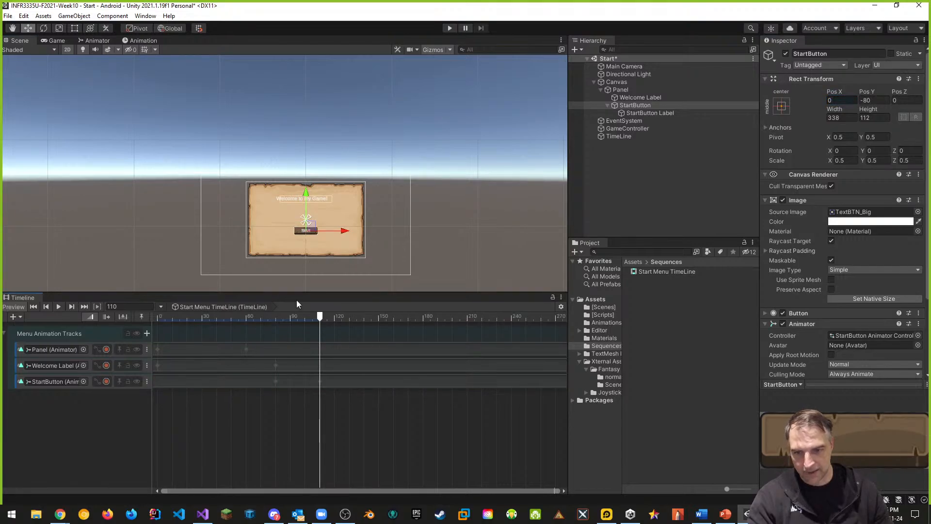
Rewind to frame 0 and inspect the animation curves of the Panel and Welcome Label tracks
mouse_move(322, 317)
left_mouse_down()
mouse_move(145, 315)
mouse_move(329, 317)
left_mouse_up()
left_click_drag(231, 320, 157, 318)
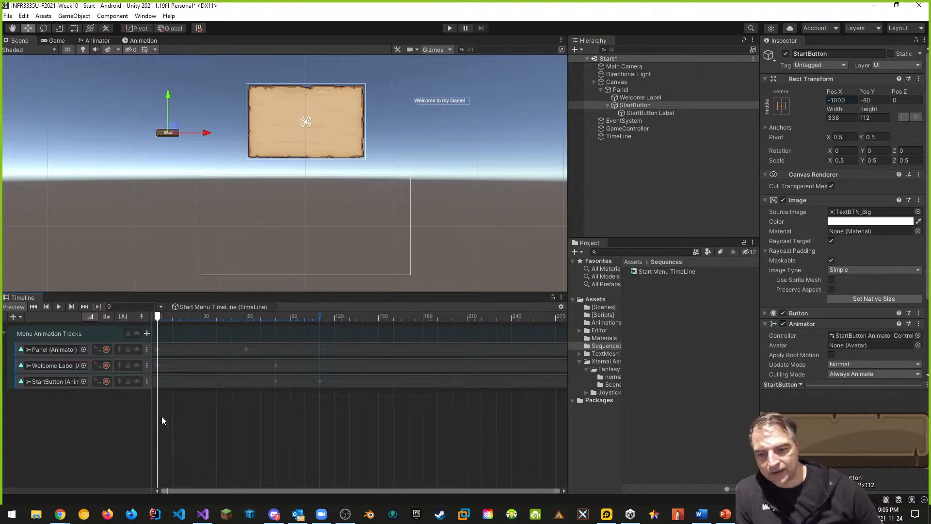
left_click(98, 350)
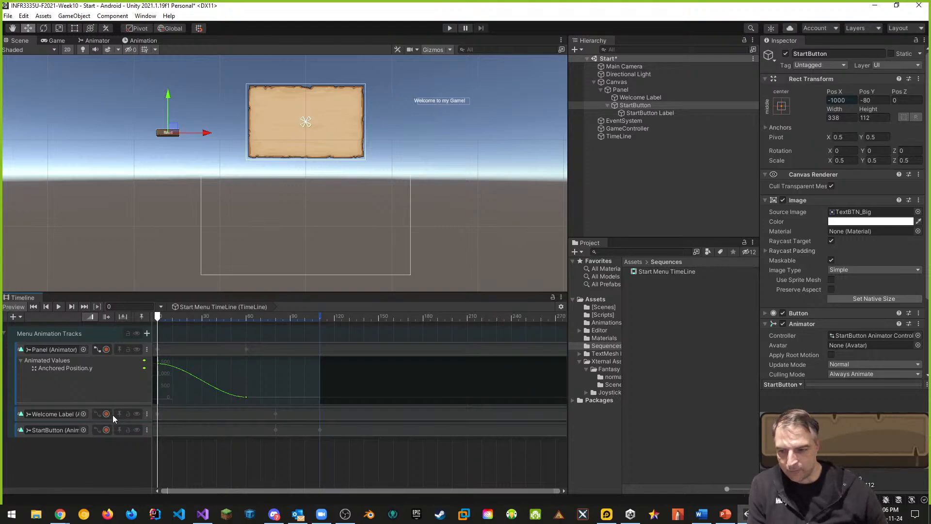
left_click(98, 414)
scroll(158, 438, "down", 2)
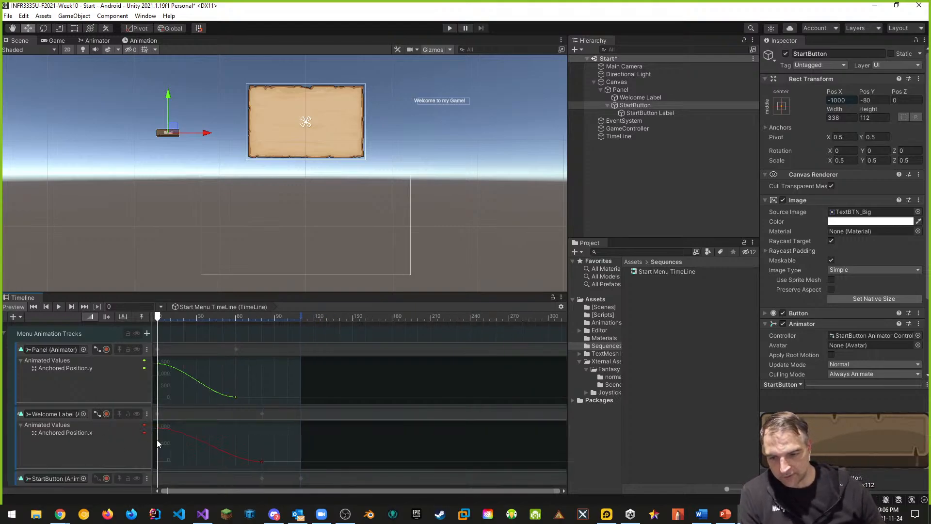
Add a keyframe on the Panel track's Anchored Position.y curve and lower it to create an overshoot before settling
left_click_drag(126, 294, 122, 231)
left_click(97, 416)
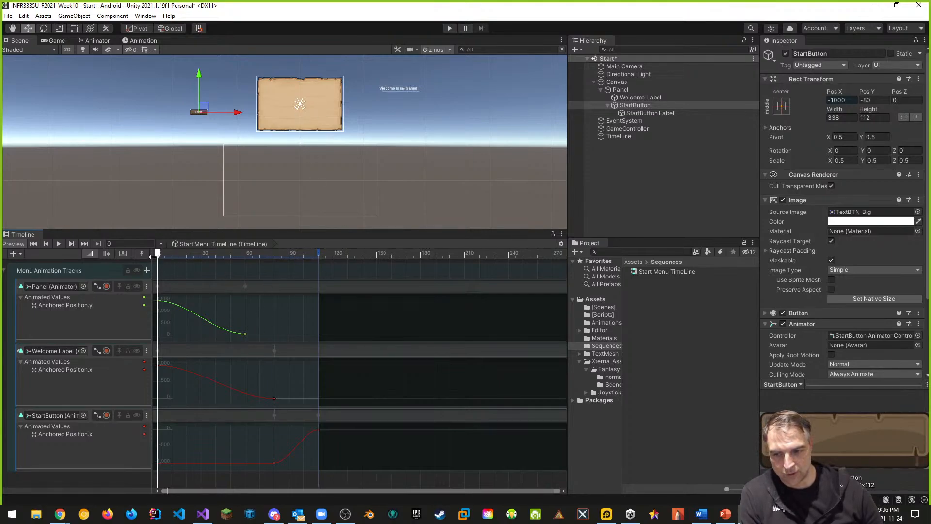
double_click(217, 327)
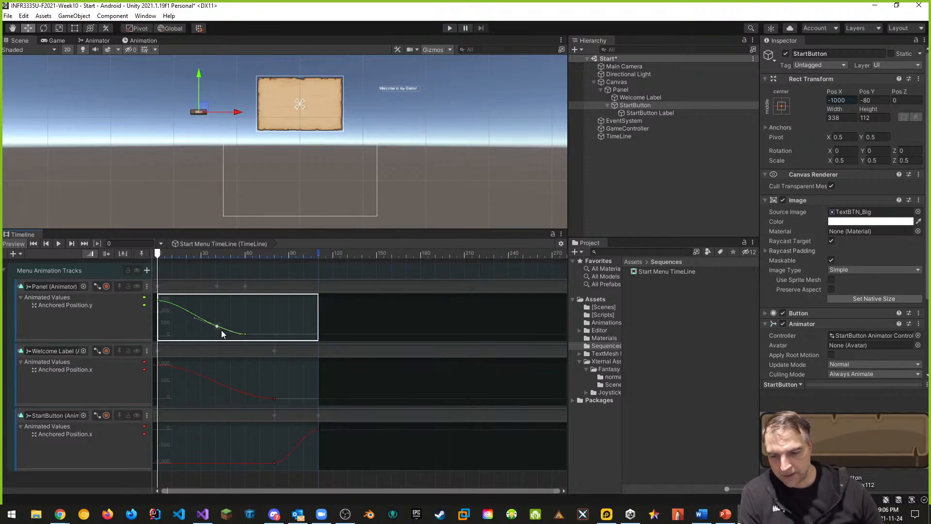
left_click_drag(218, 329, 219, 341)
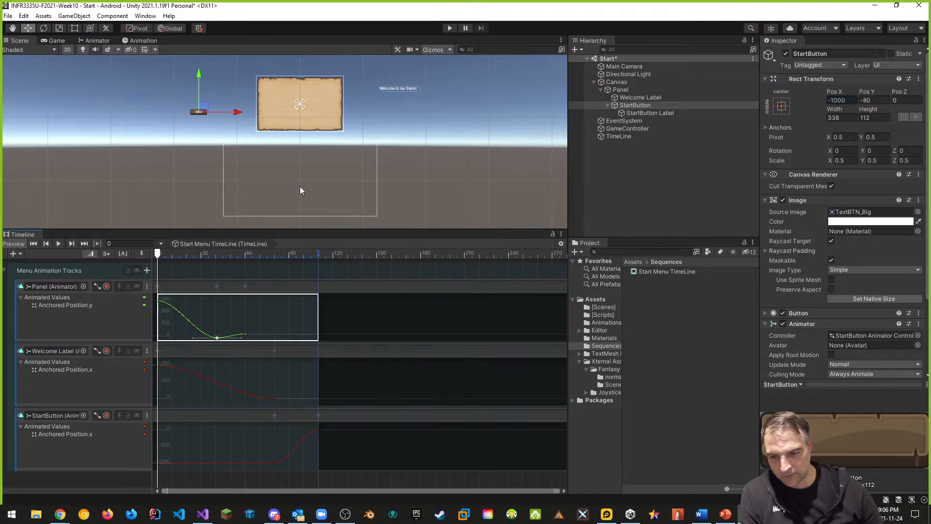
mouse_move(164, 254)
left_mouse_down()
mouse_move(295, 260)
mouse_move(138, 260)
mouse_move(272, 266)
mouse_move(149, 262)
left_mouse_up()
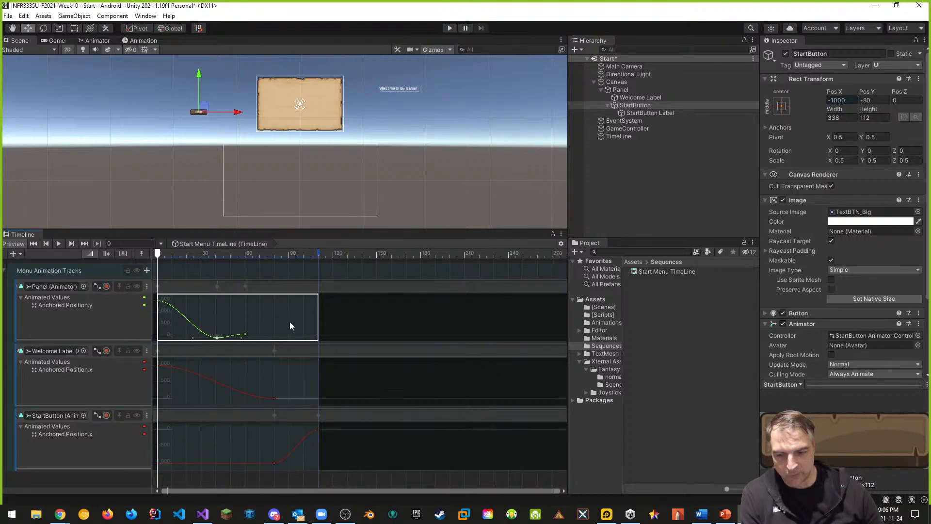
Add a keyframe around frame 57 on the Welcome Label's Anchored Position.x curve and lower it with its tangent for an overshoot
double_click(243, 392)
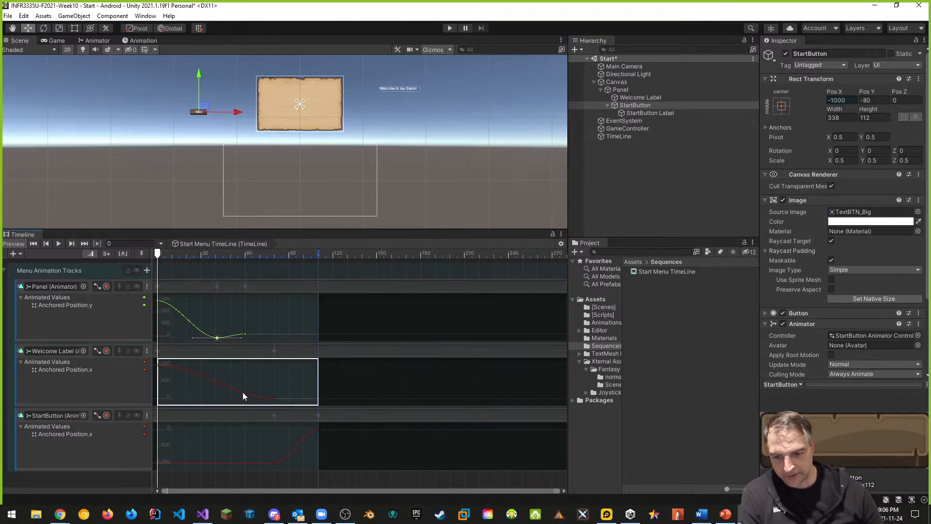
left_click_drag(243, 393, 242, 402)
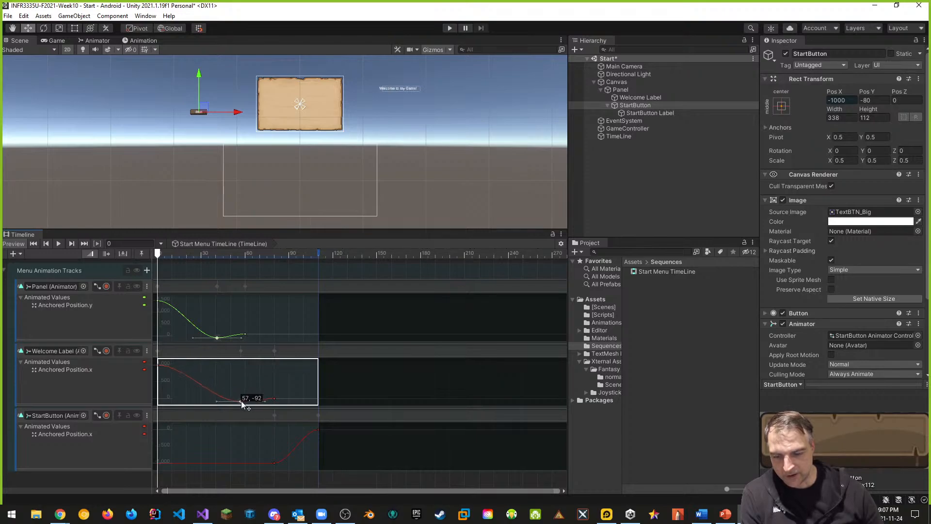
mouse_move(218, 403)
left_mouse_down()
mouse_move(227, 397)
mouse_move(211, 406)
left_mouse_up()
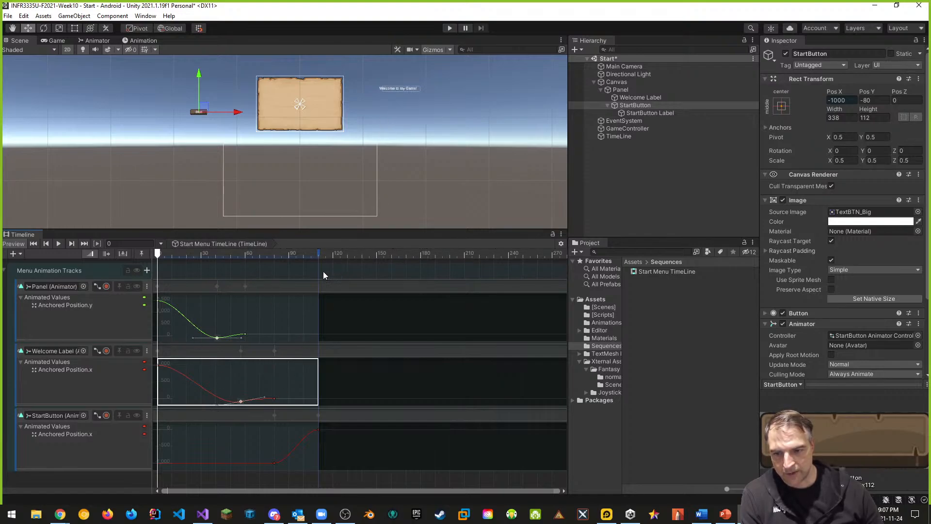
Move the StartButton's -1000 starting key to frame 70 and add an overshoot keyframe near the end of its Anchored Position.x curve
left_click_drag(320, 253, 157, 253)
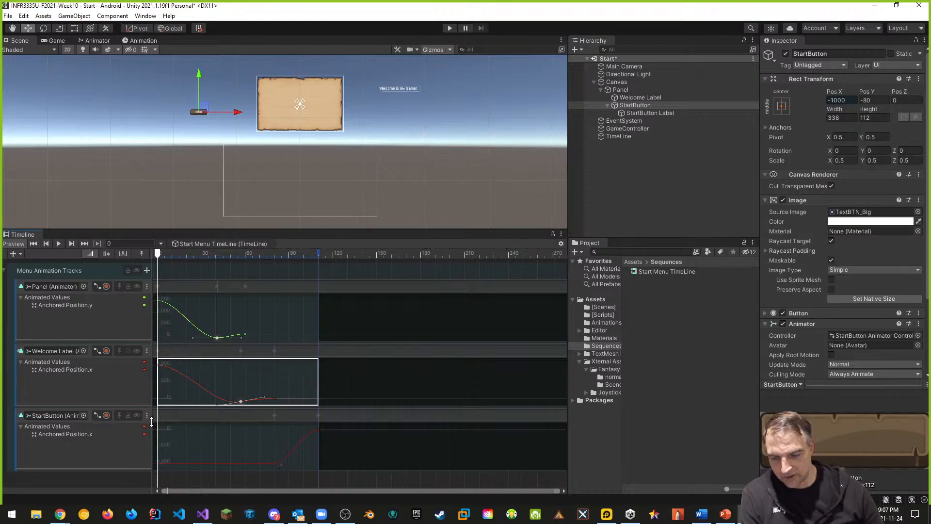
left_click_drag(274, 464, 260, 463)
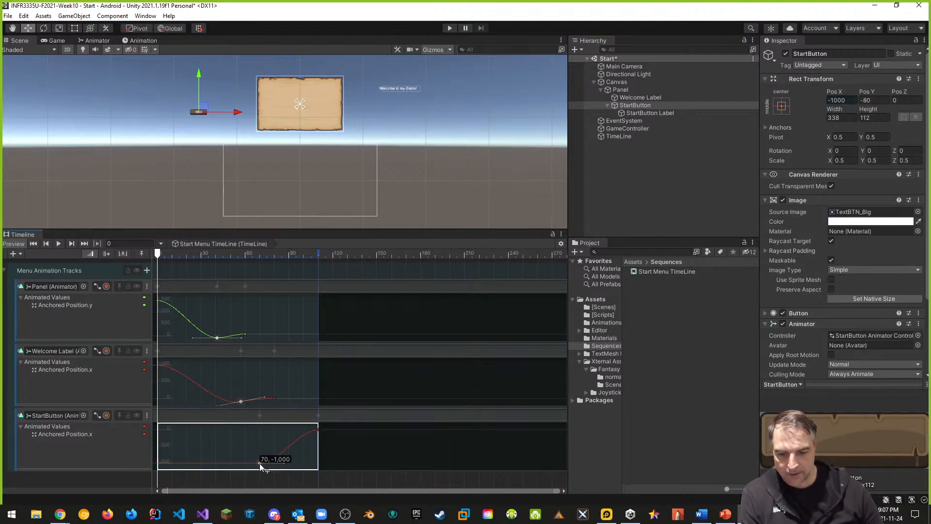
left_click_drag(260, 463, 260, 464)
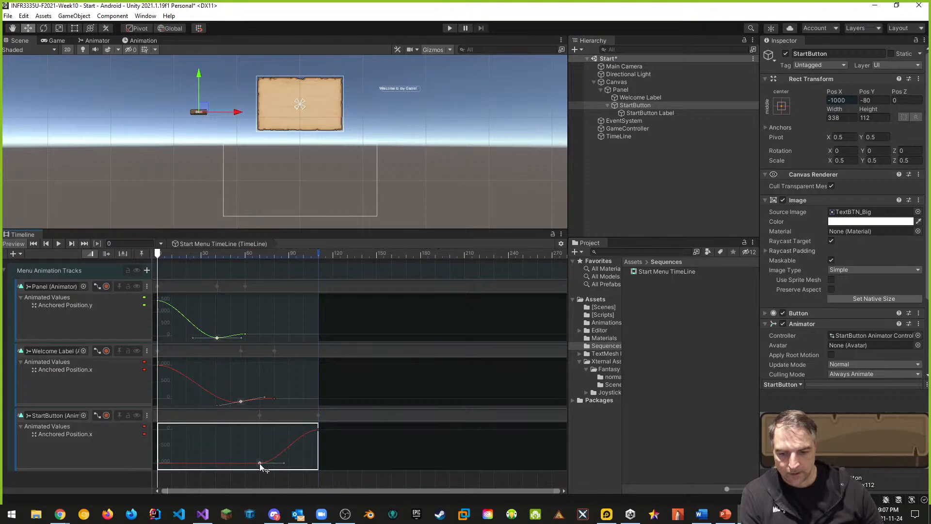
double_click(301, 435)
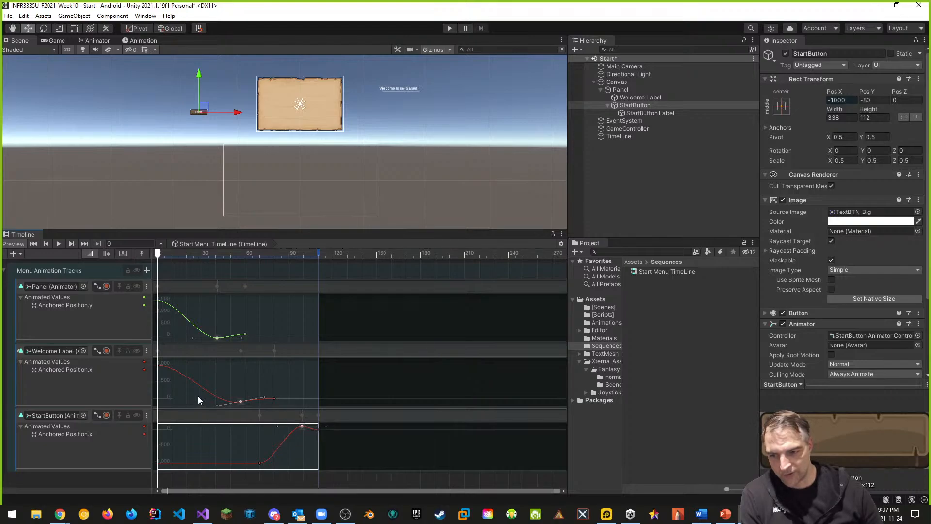
Play the scene to preview the panel, label and button entry animations, then stop playback
mouse_move(319, 253)
left_mouse_down()
mouse_move(144, 252)
mouse_move(316, 263)
left_mouse_up()
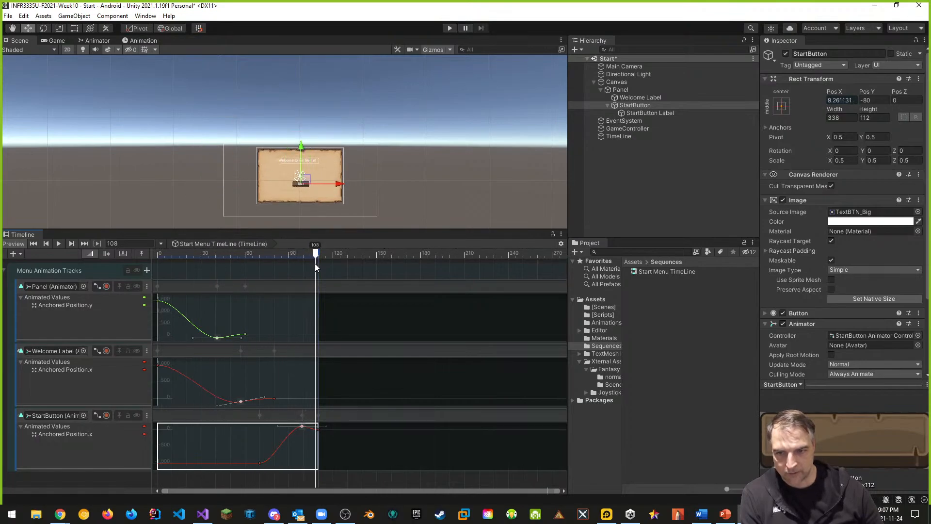
left_click(449, 29)
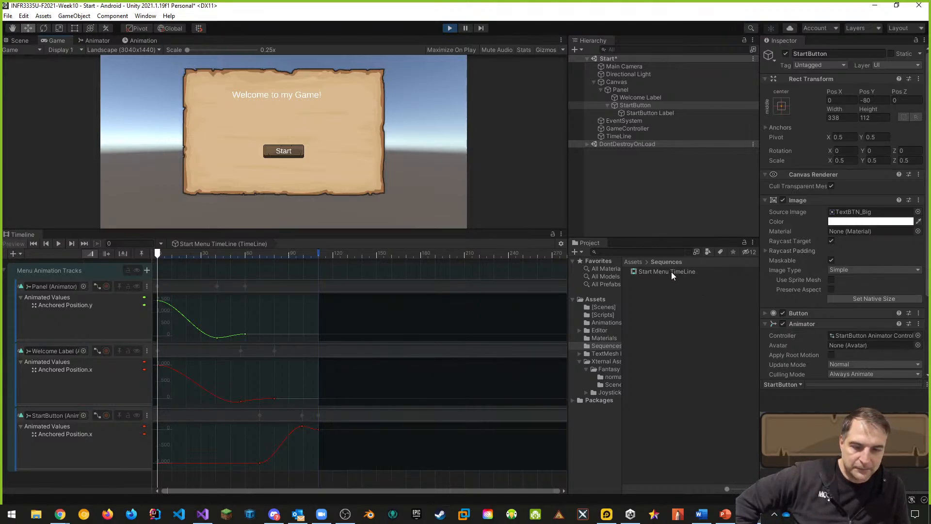
left_click(450, 28)
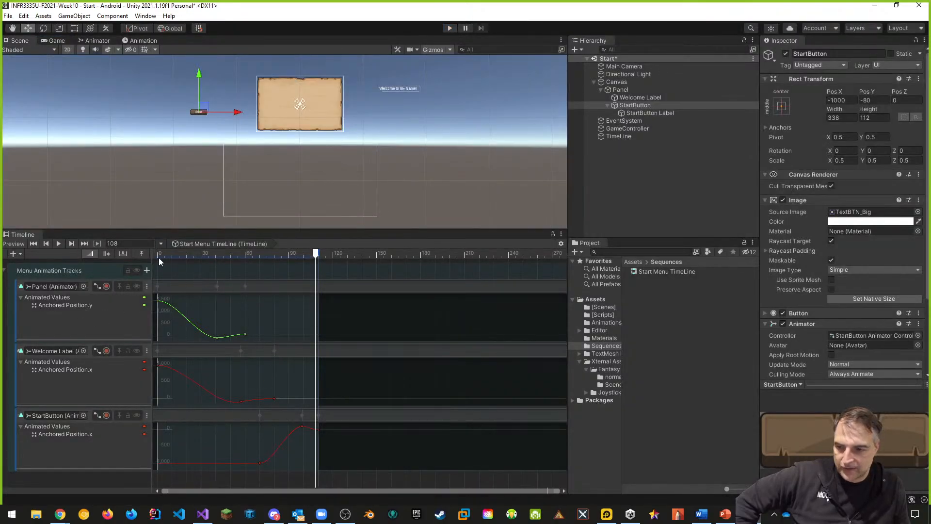
left_click(97, 414)
left_click(98, 351)
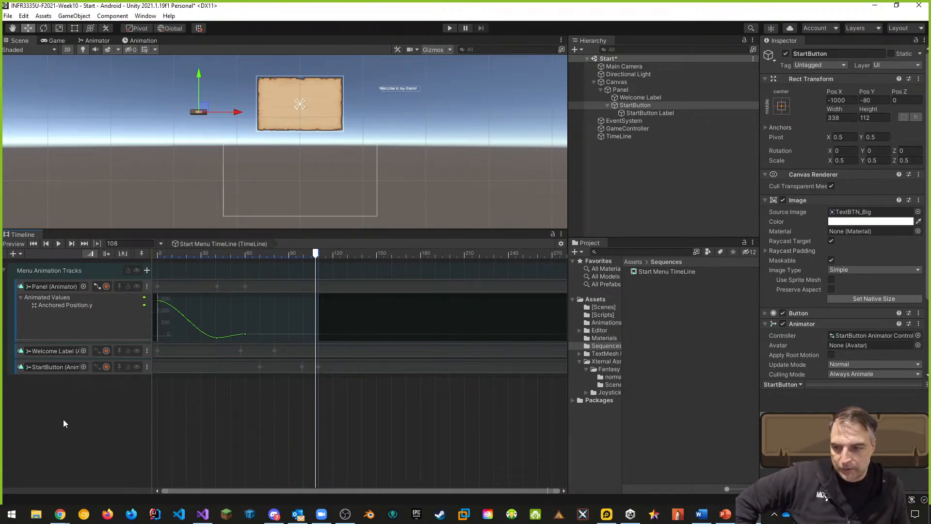
left_click(11, 254)
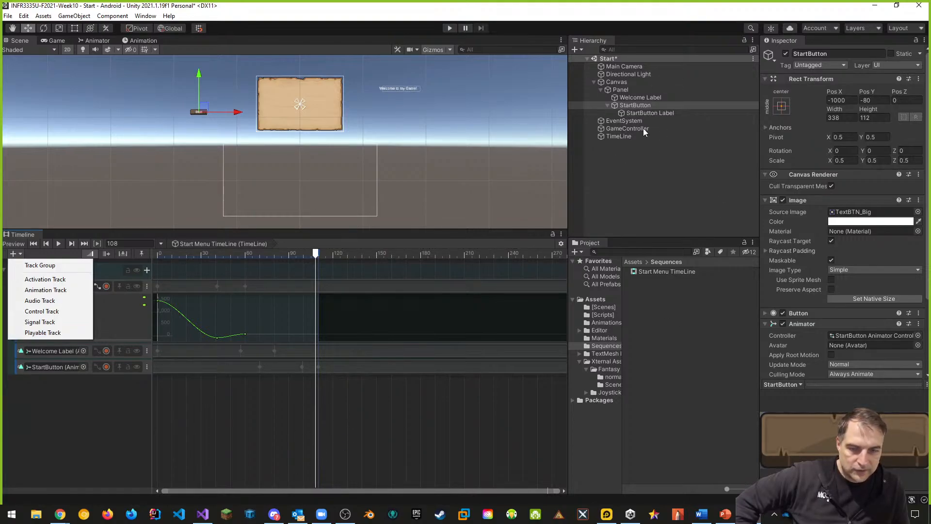
left_click(134, 400)
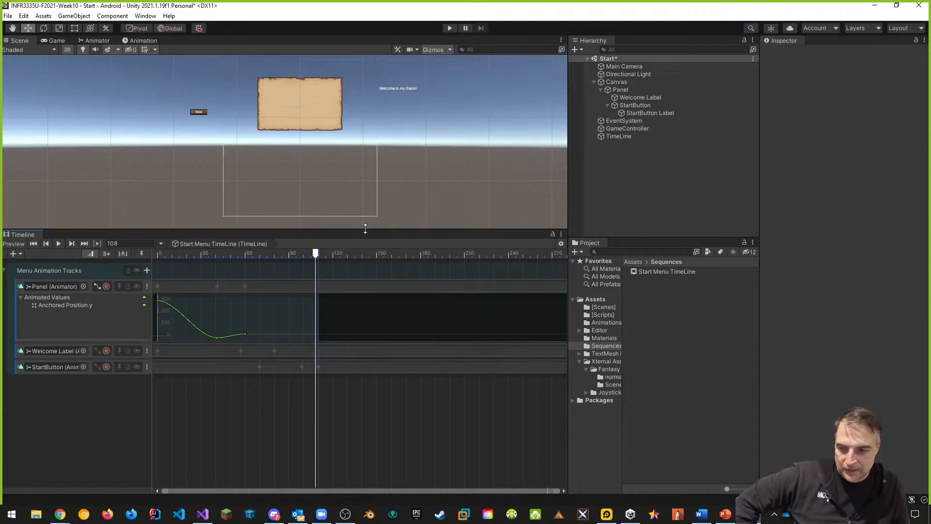
At frame 0, record the Panel track and set the Panel Image color's alpha to 0
left_click_drag(316, 253, 158, 251)
left_click(106, 286)
left_click(615, 89)
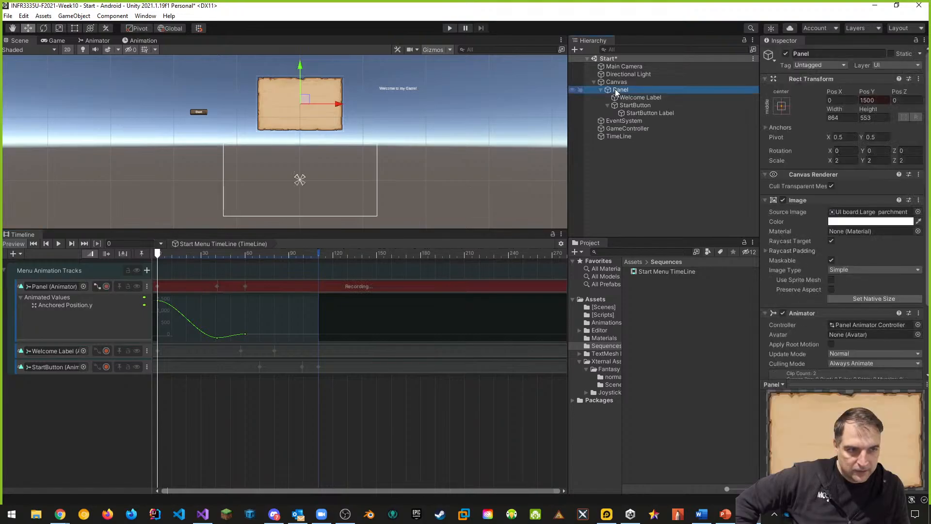
left_click(893, 221)
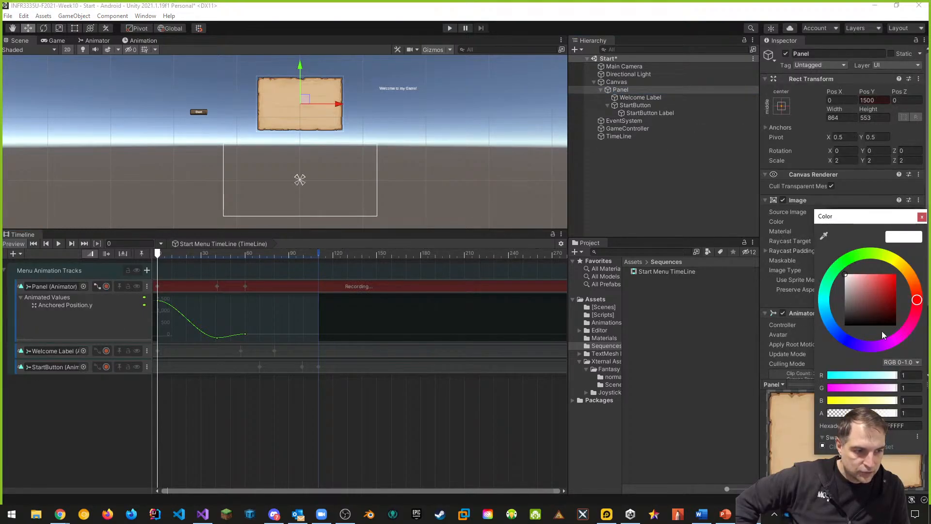
left_click(903, 413)
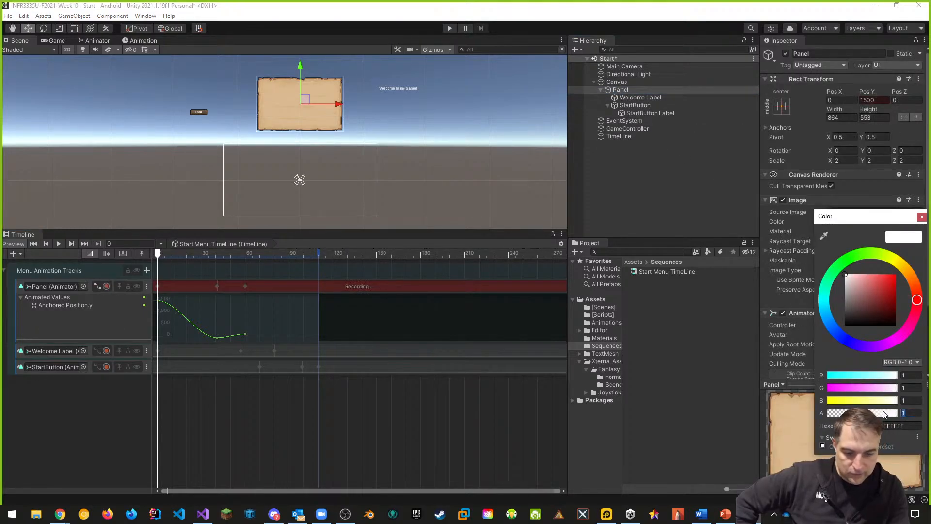
type("0")
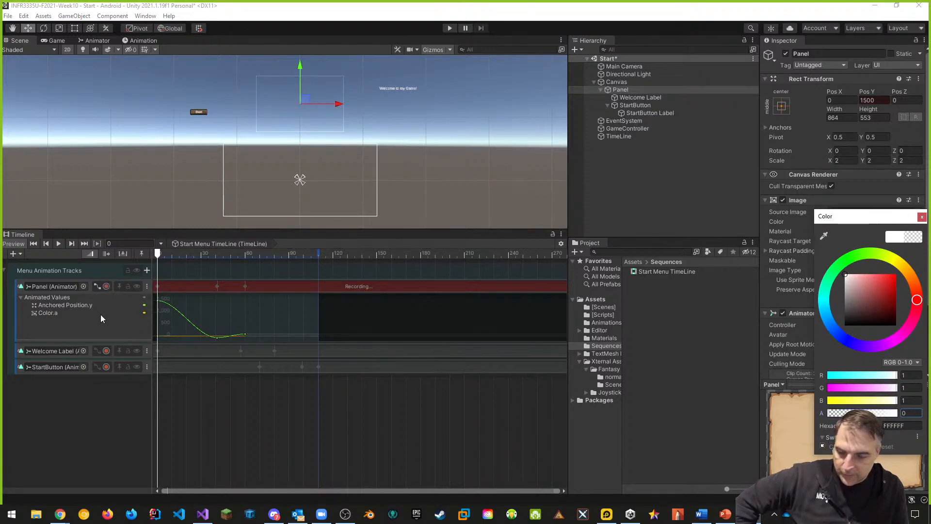
At frame 41, set the Panel Image color's alpha to 0.2
left_click(164, 255)
left_click_drag(164, 255, 217, 256)
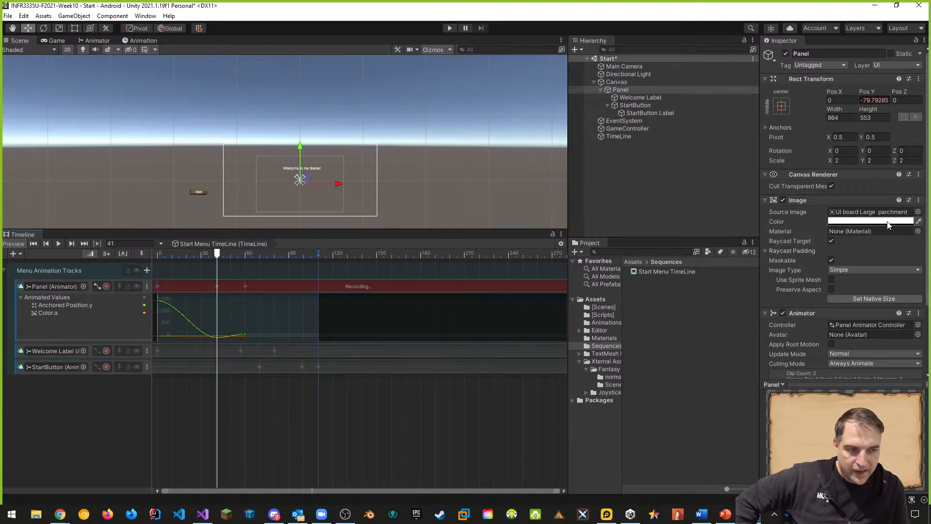
left_click(873, 222)
left_click(905, 411)
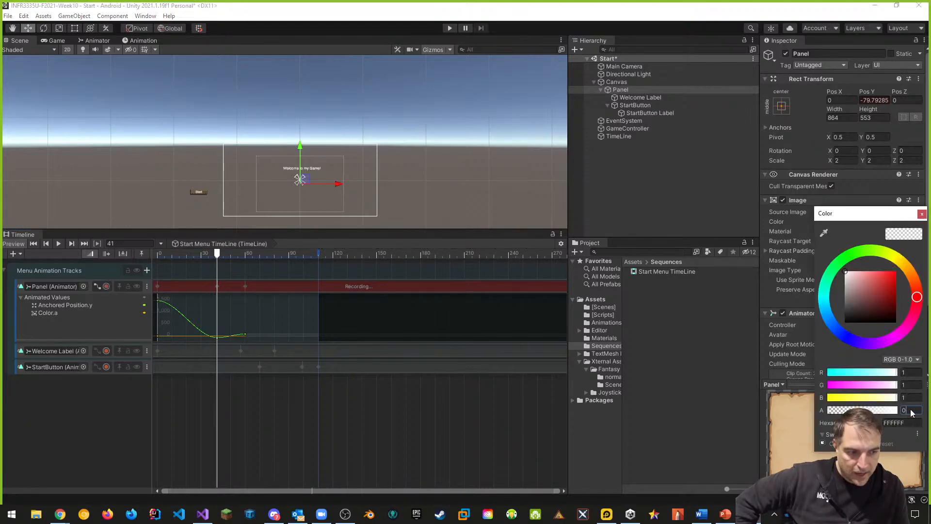
type(".2")
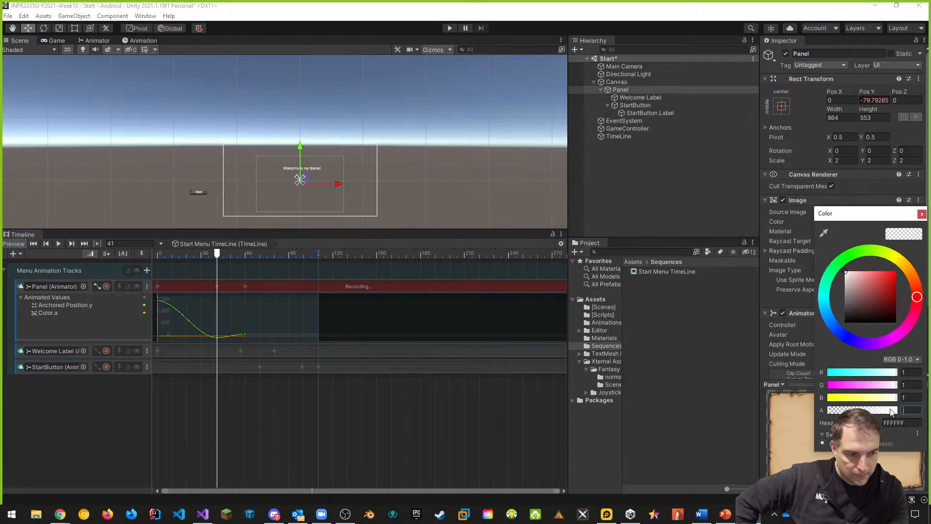
key("Return")
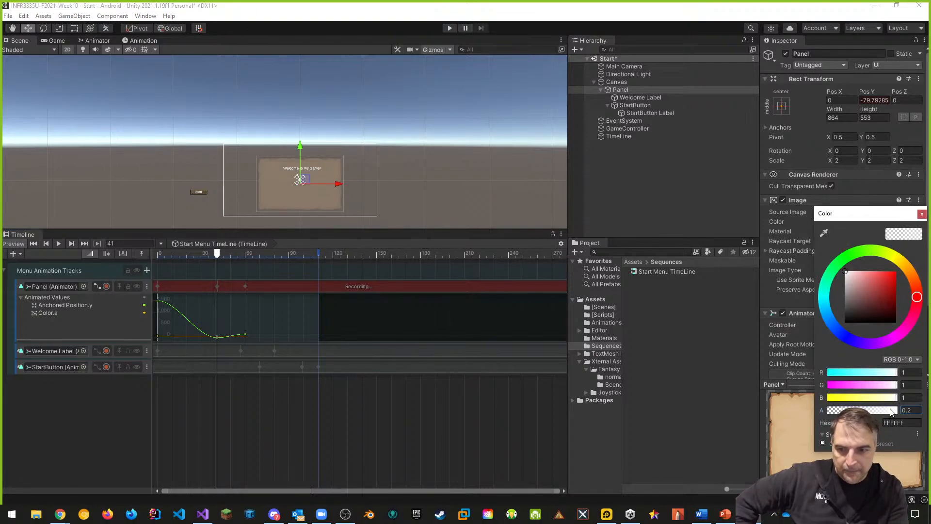
At frame 60, set the Panel Image color's alpha to 1 and stop recording the Panel track
left_click_drag(218, 253, 246, 254)
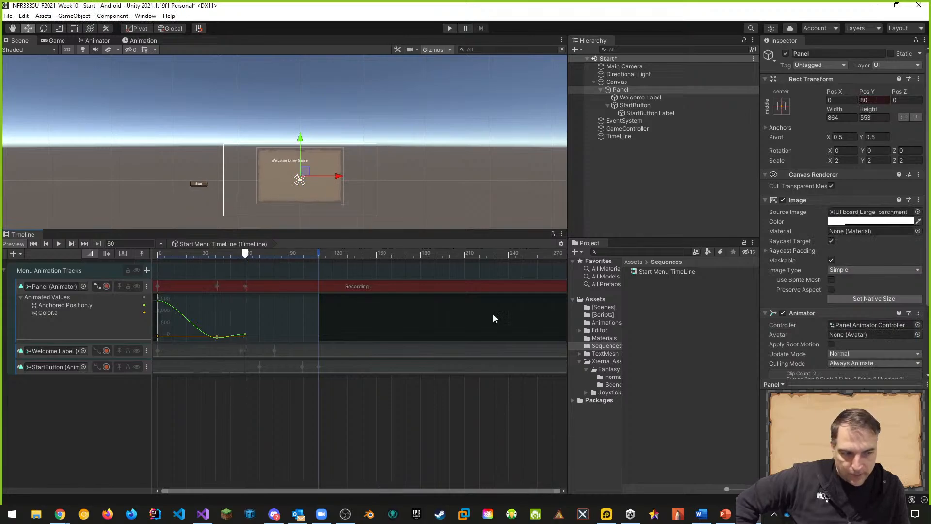
left_click(846, 221)
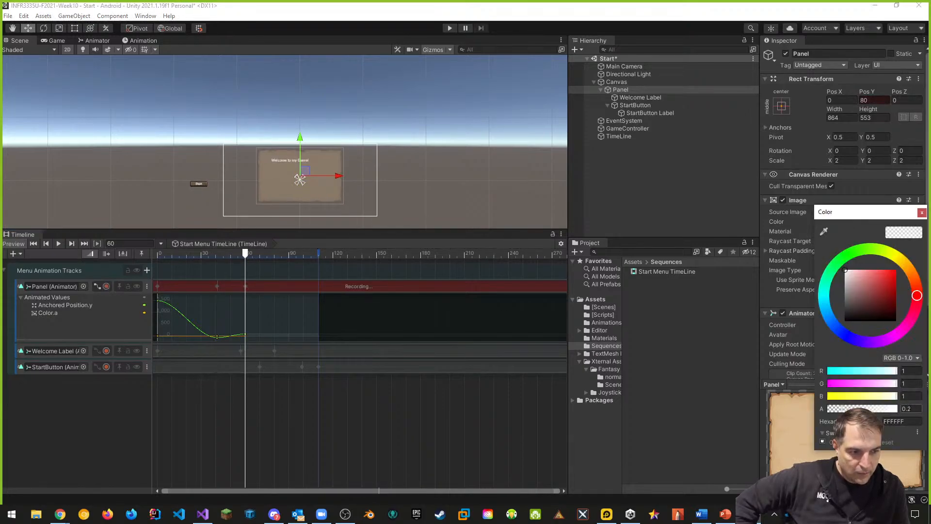
type("1")
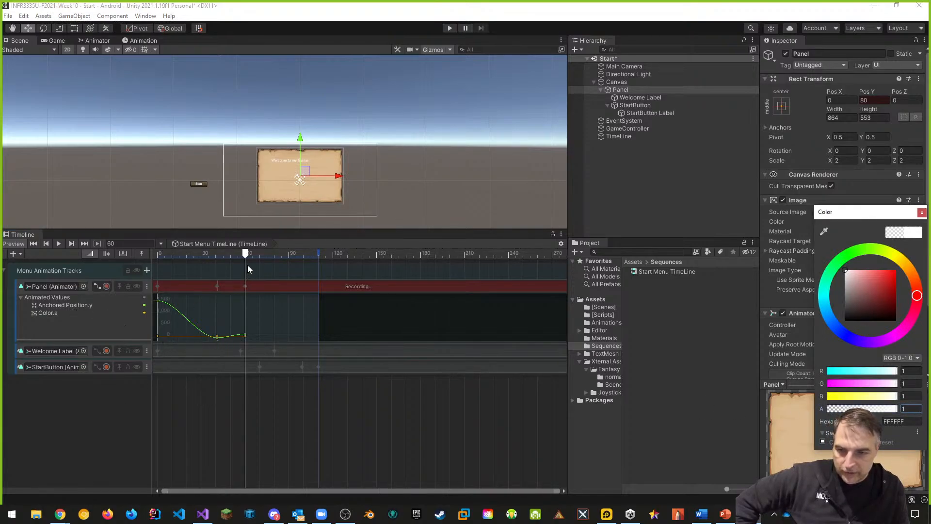
left_click(106, 286)
Play the scene to preview the panel fade-in along with the other entry animations
left_click(240, 254)
mouse_move(241, 254)
left_mouse_down()
mouse_move(156, 253)
mouse_move(243, 257)
left_mouse_up()
left_click(449, 27)
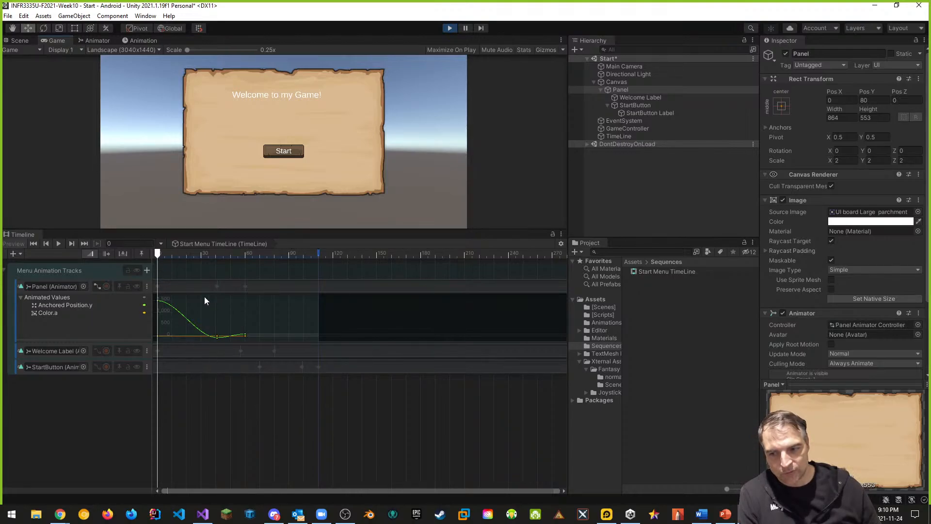
left_click(96, 287)
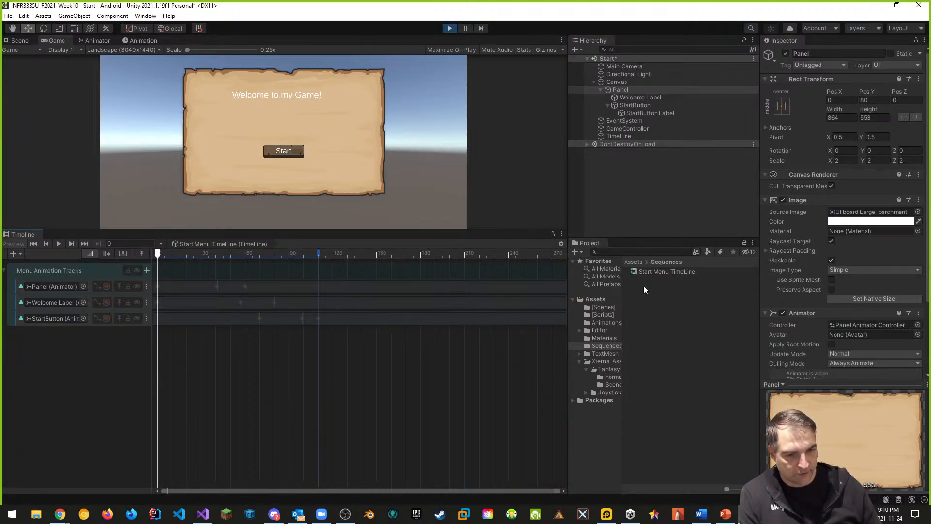
Open the Build Settings window to check the scenes in the build and the Android platform
left_click(607, 323)
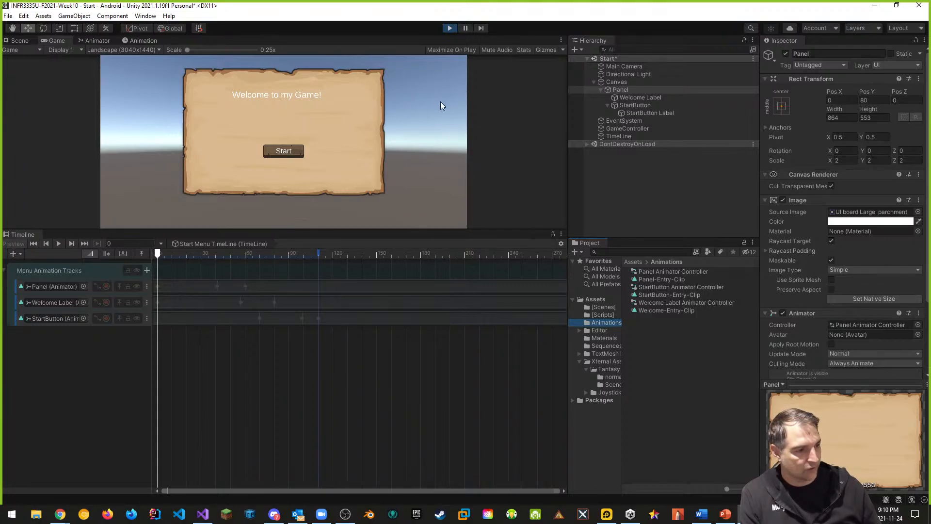
left_click(8, 16)
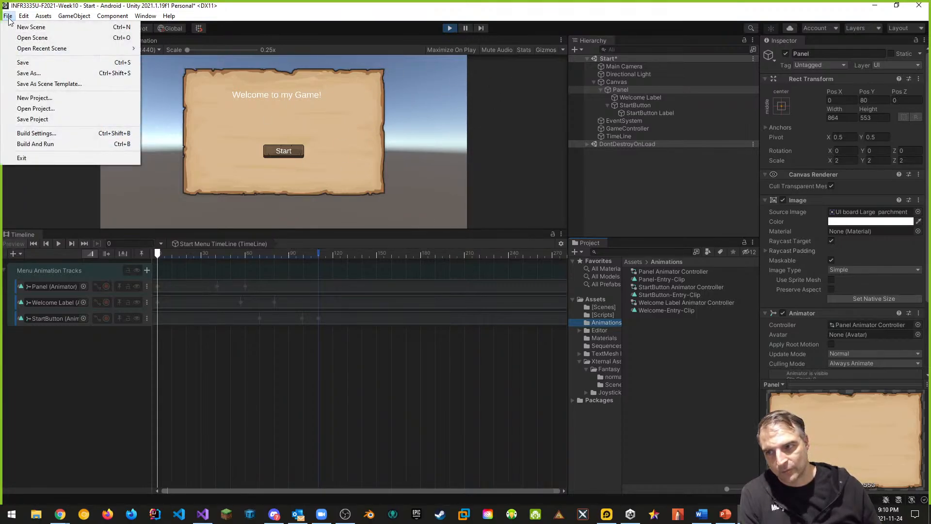
left_click(52, 134)
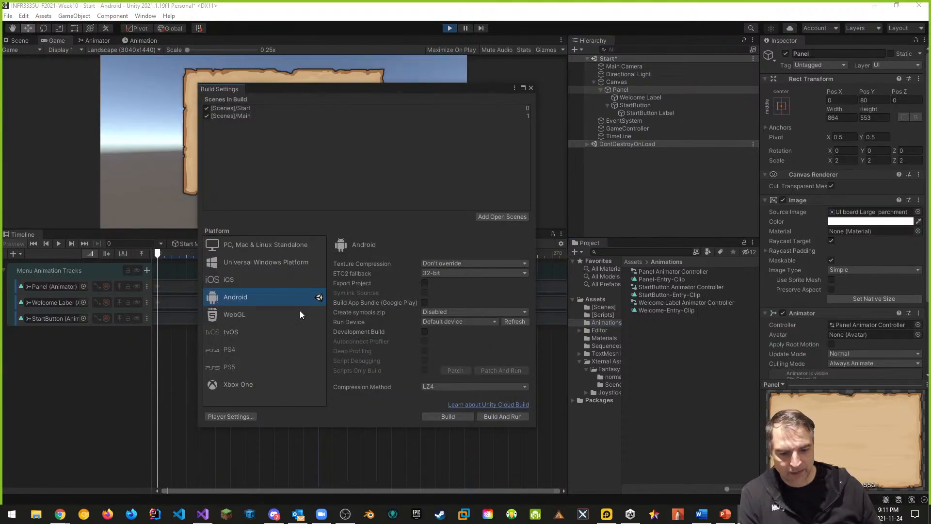
Switch to the LDPlayer Android emulator and open Unity Hub
left_click(606, 514)
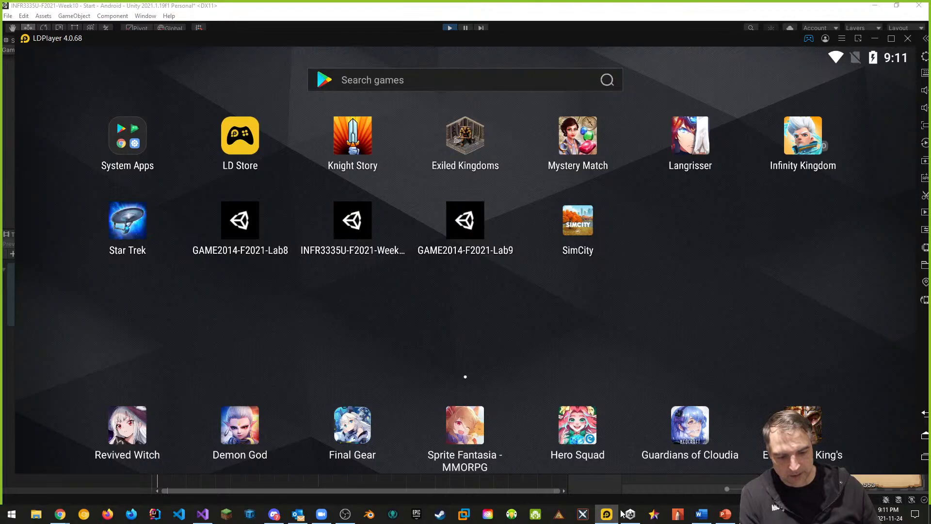
left_click(634, 520)
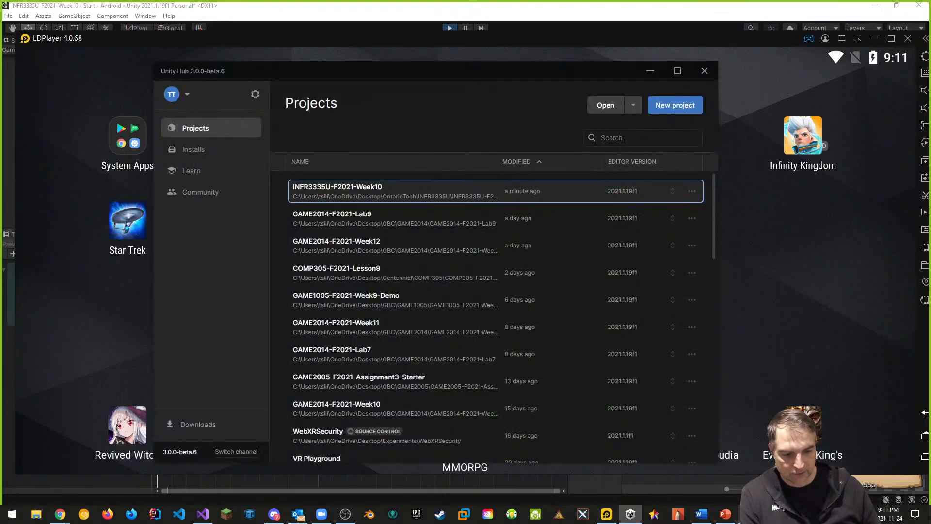
Return to Unity and build and run the project for Android, saving the package as Week10.apk
left_click(749, 515)
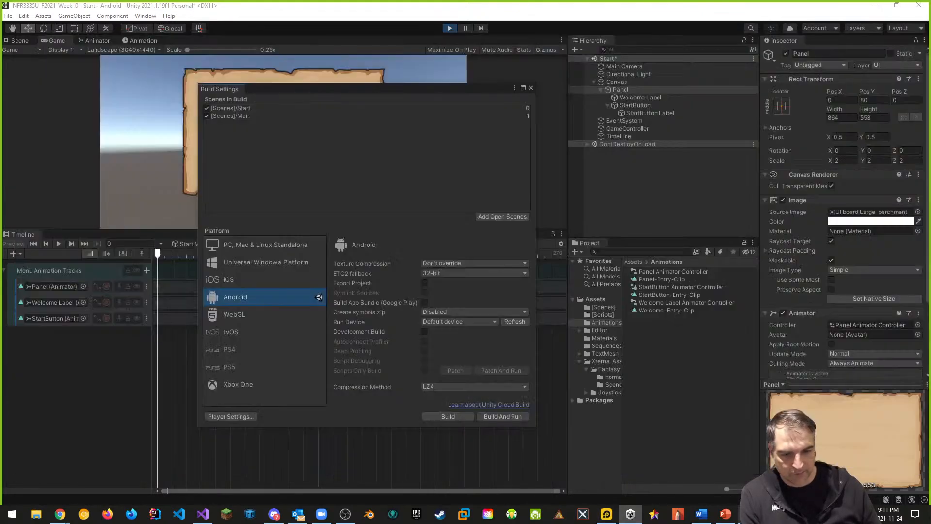
left_click(502, 417)
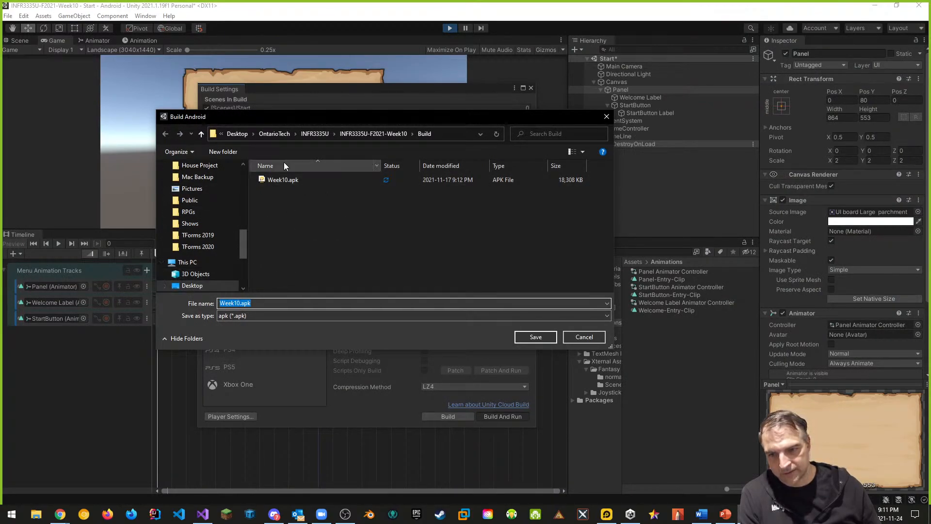
left_click(536, 337)
left_click(484, 258)
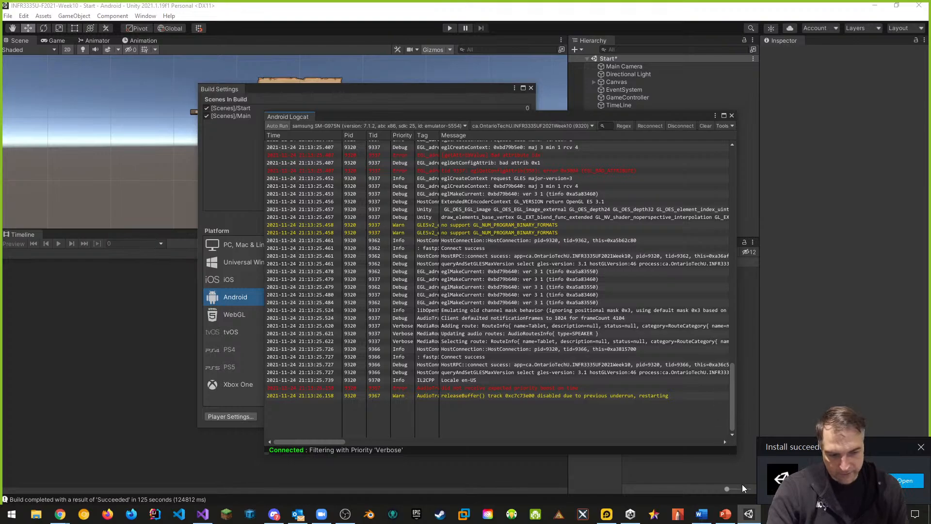
Switch to the emulator, close the running INFR3335U-F2021-Week10 app and relaunch it from the home screen
key("alt+Tab")
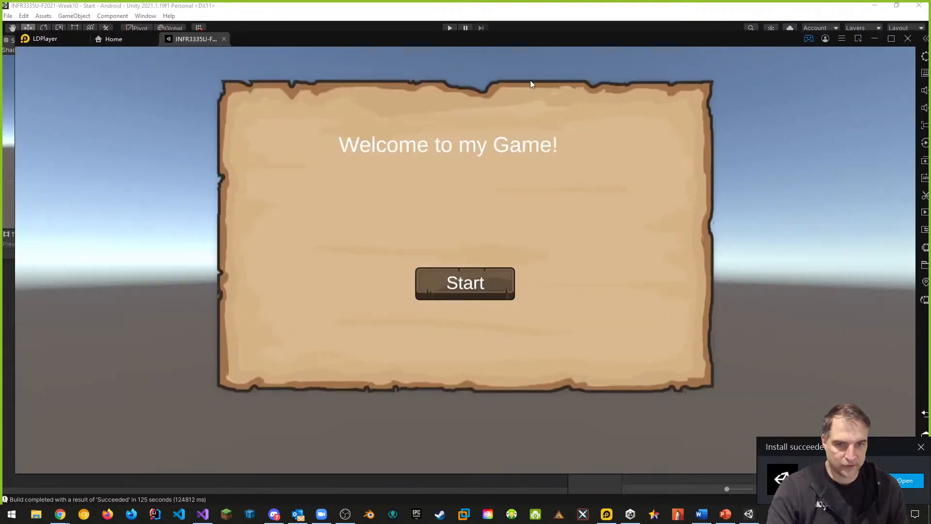
left_click(224, 39)
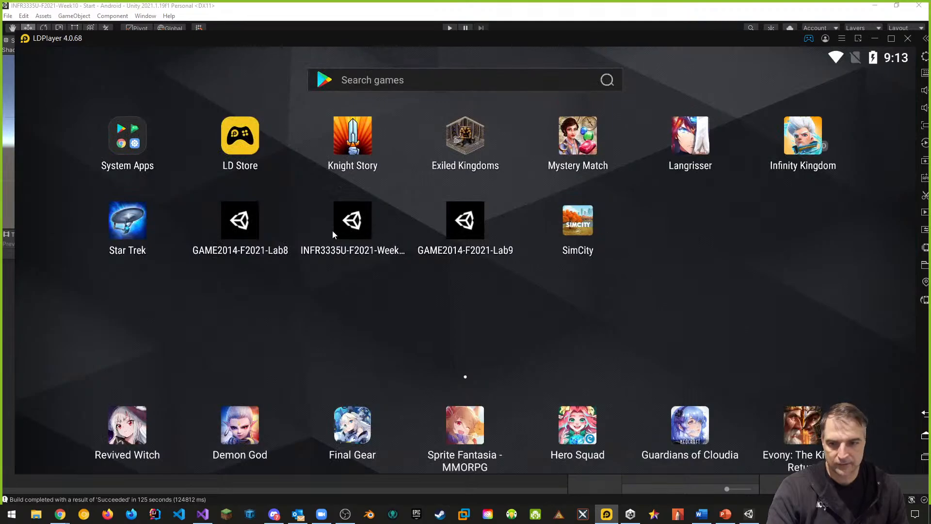
left_click(333, 232)
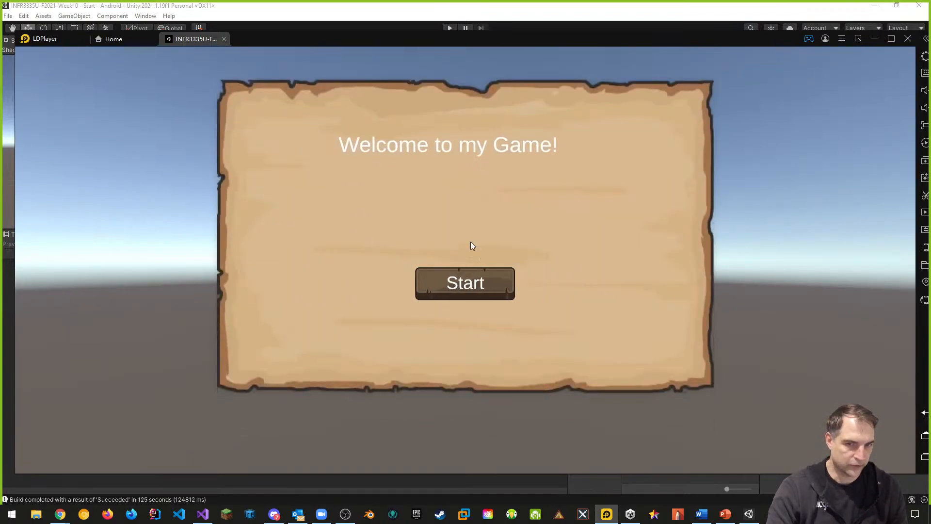
Tap Start to load the Main scene, move the ball with the joysticks and keys, then close the app
left_click(485, 293)
left_click_drag(245, 369, 206, 375)
left_click_drag(345, 305, 390, 341)
key("w")
key("s")
key("d")
key("a")
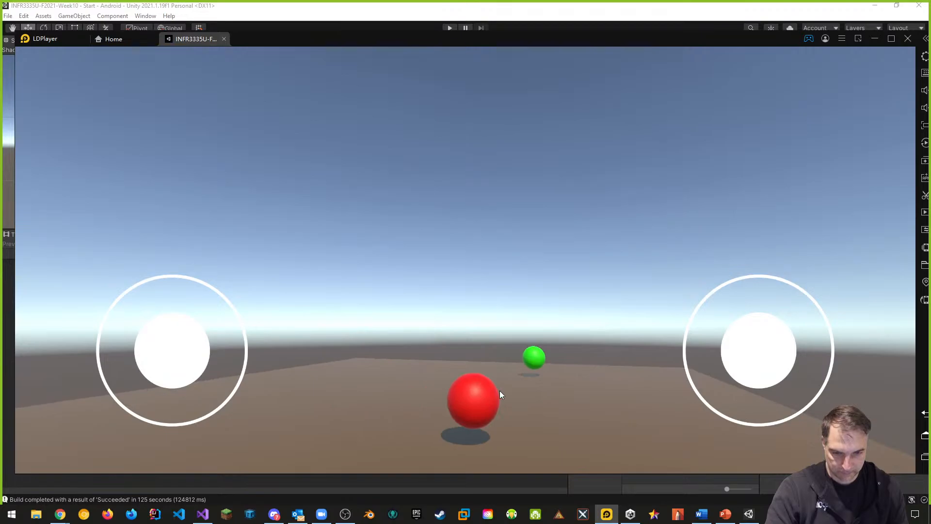
left_click_drag(502, 395, 503, 373)
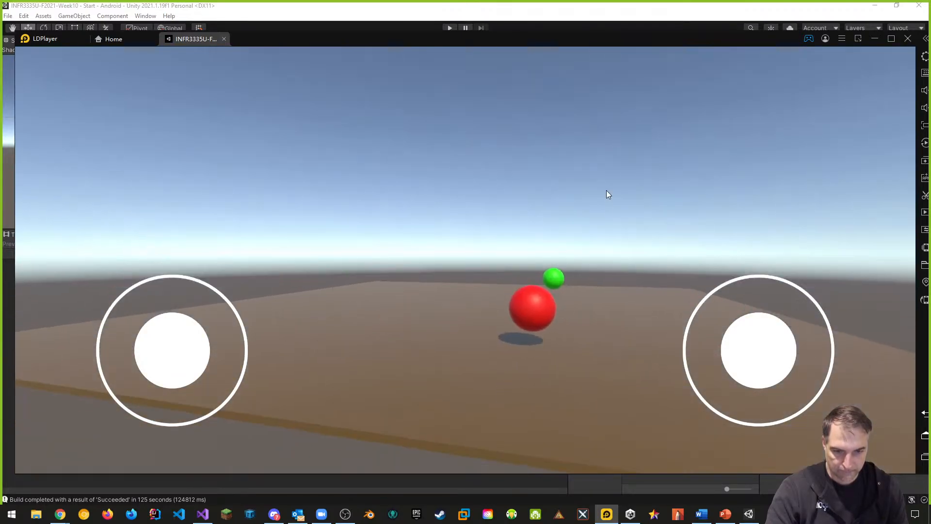
left_click(224, 38)
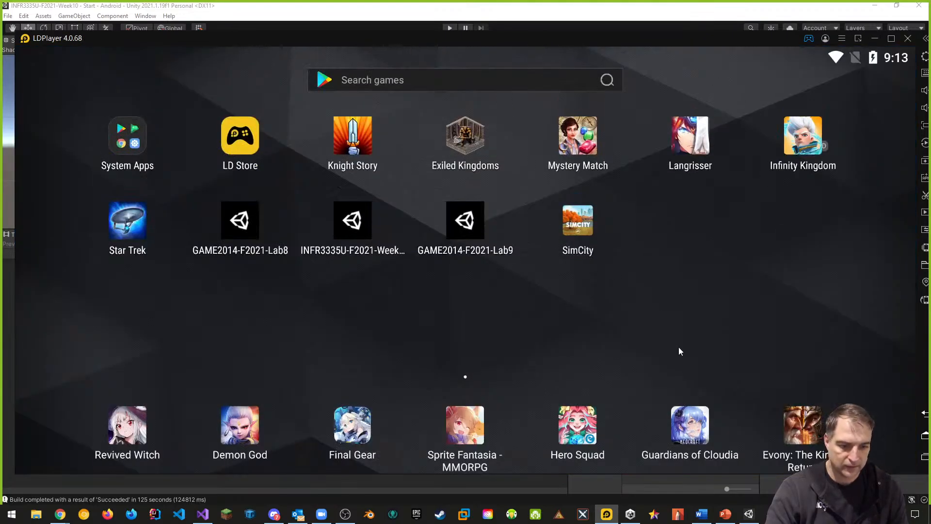
Back in Unity, close the Android Logcat and Build Settings windows, then switch to Chrome
left_click(749, 514)
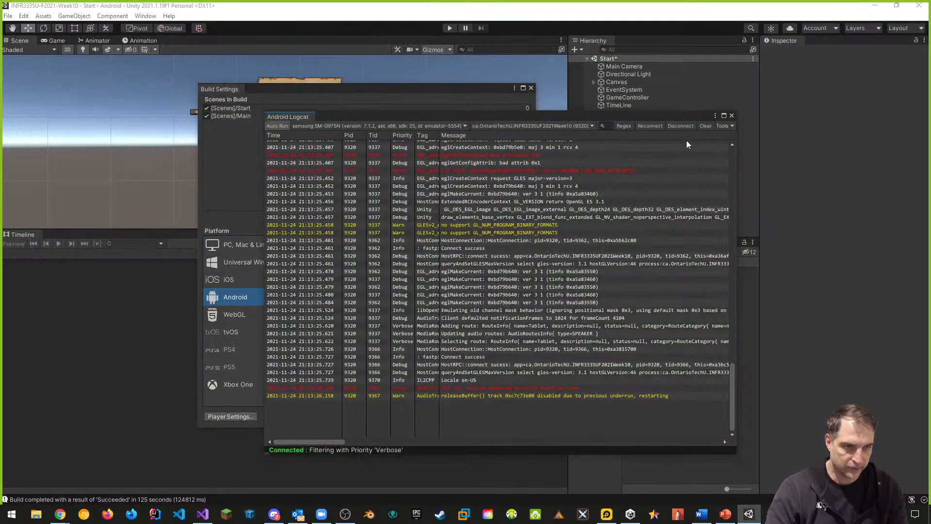
left_click(732, 115)
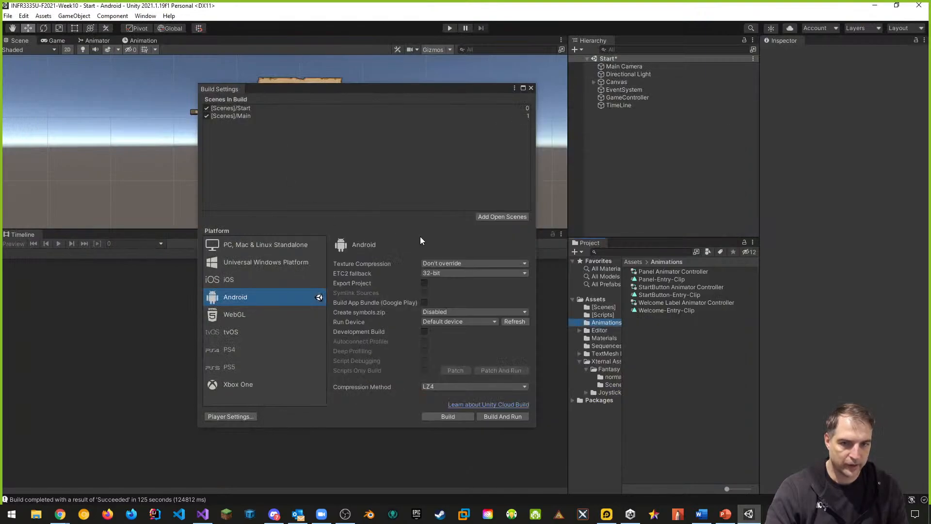
left_click(530, 89)
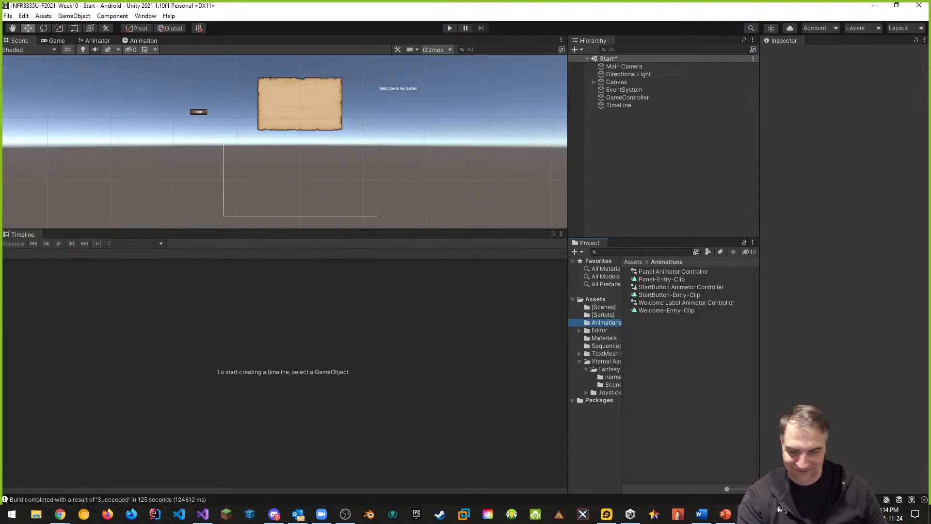
left_click(60, 513)
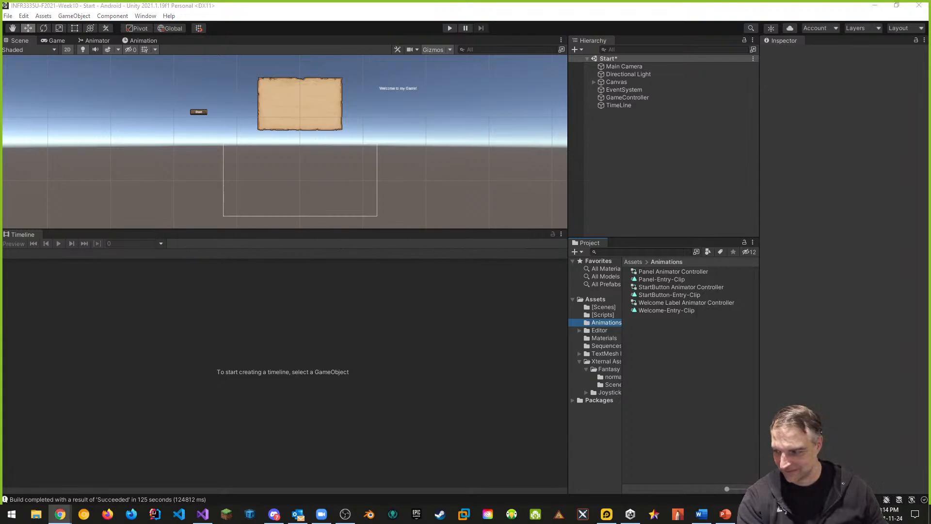